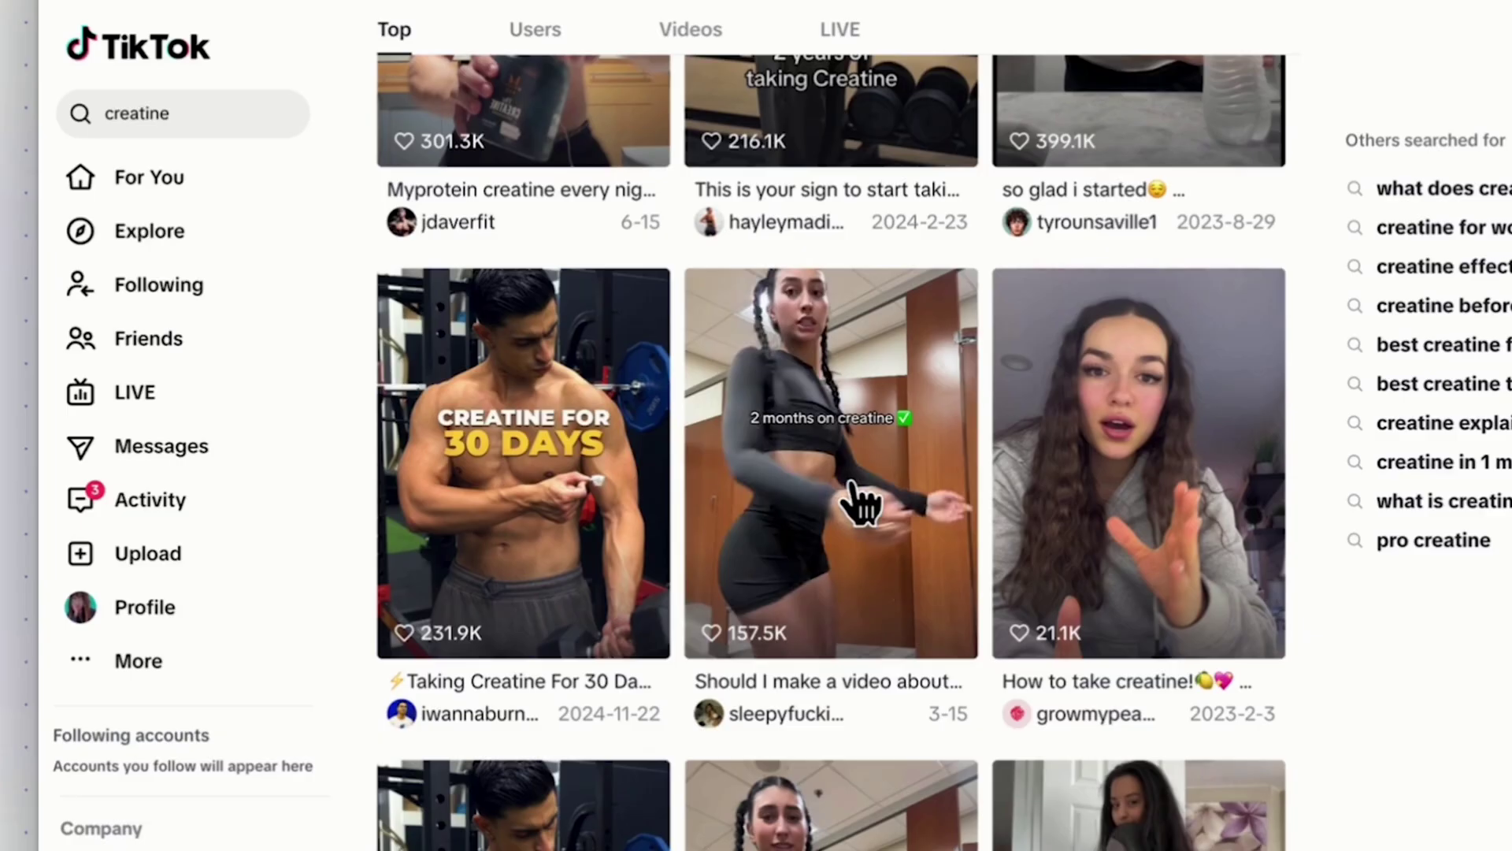
# - Scroll down the TikTok 'creatine' Top results grid to review the popular video hooks
pyautogui.scroll(-3, 862, 501)
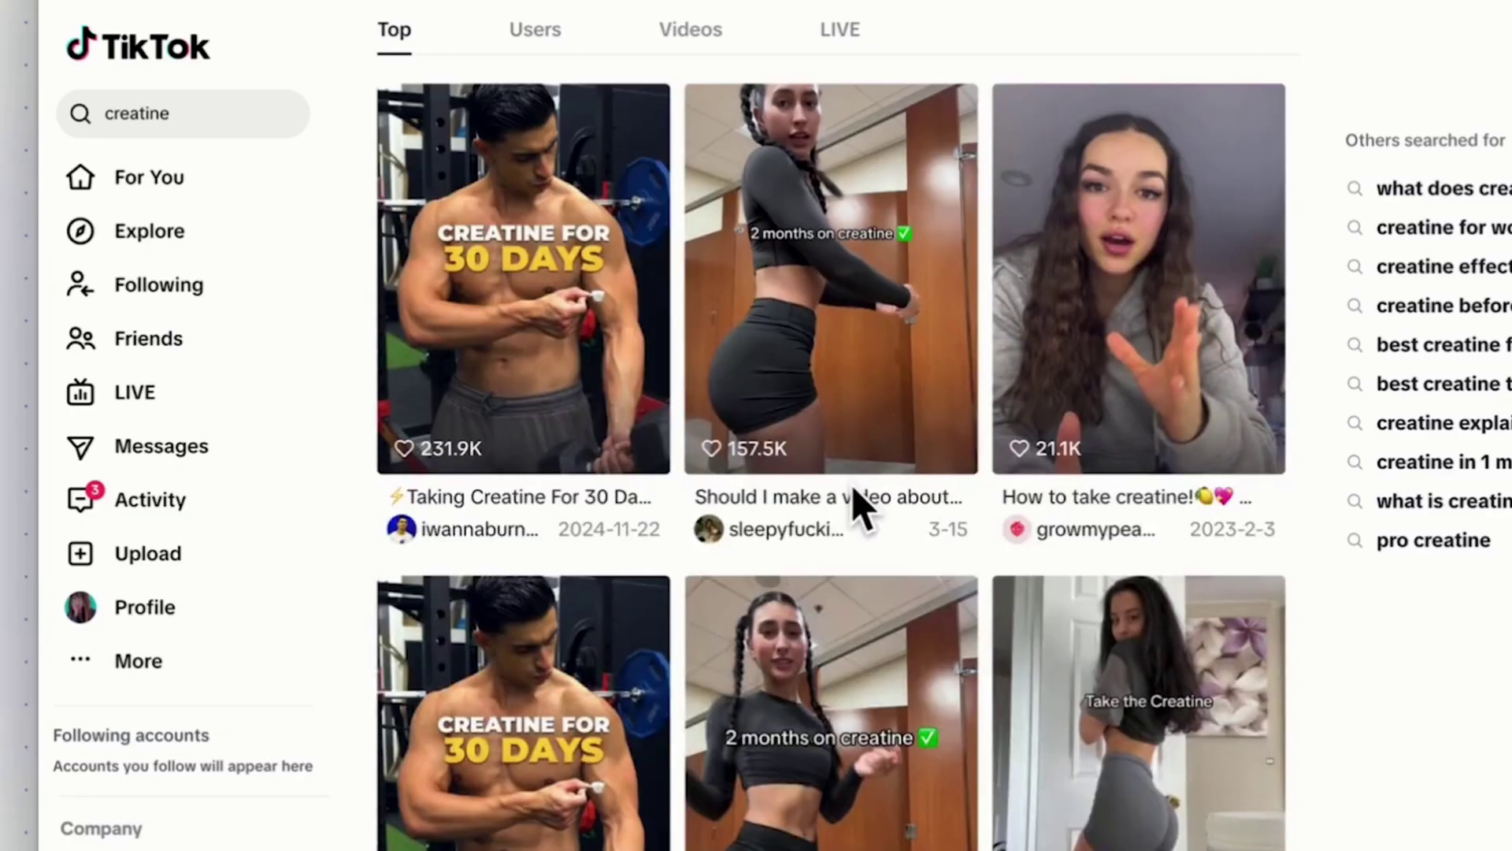
pyautogui.scroll(-4, 1118, 666)
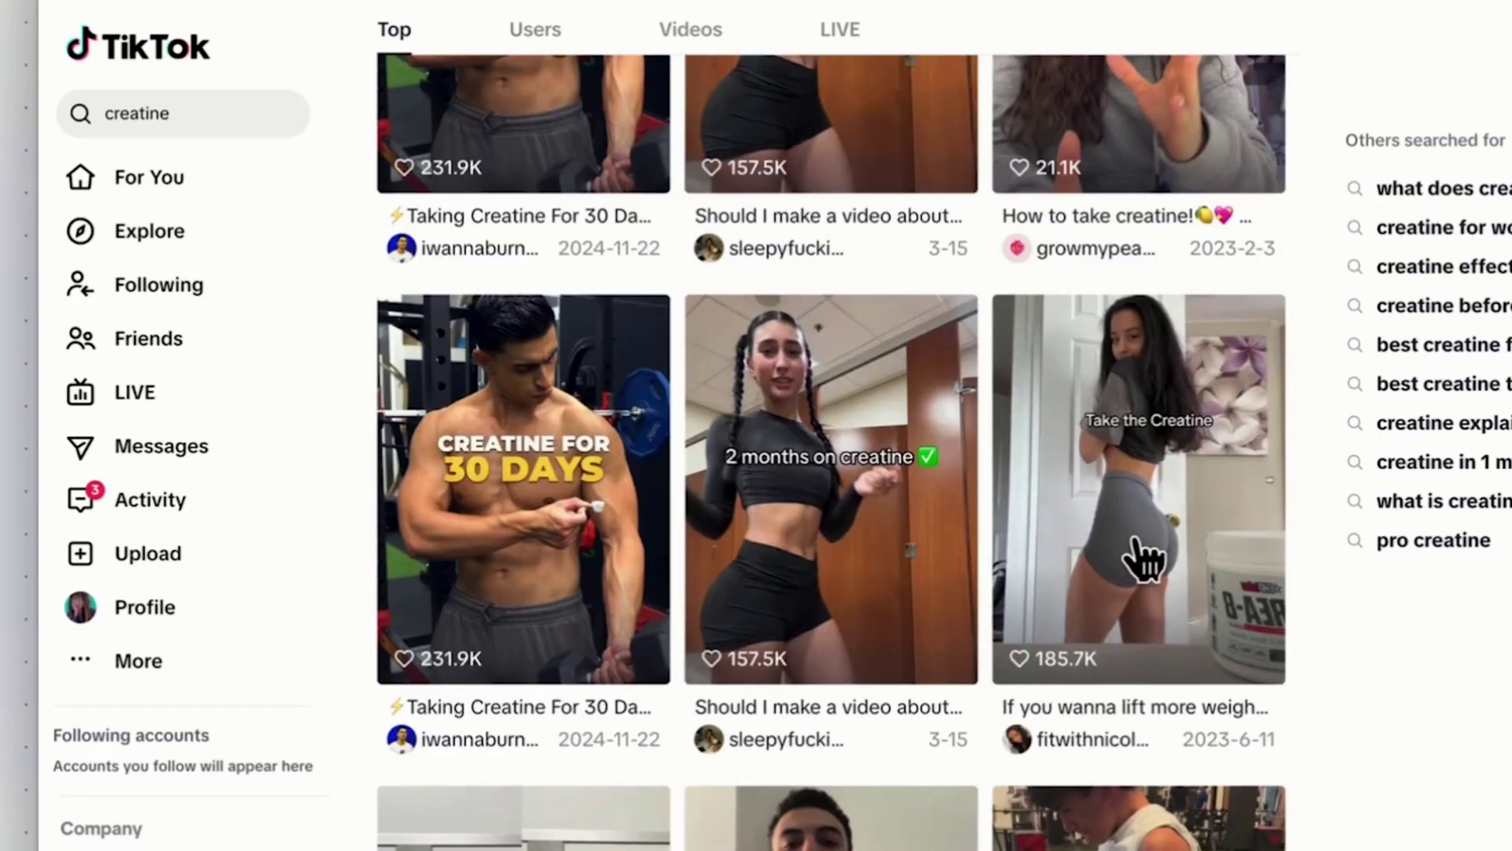
pyautogui.scroll(-1, 1144, 560)
pyautogui.scroll(-5, 1144, 560)
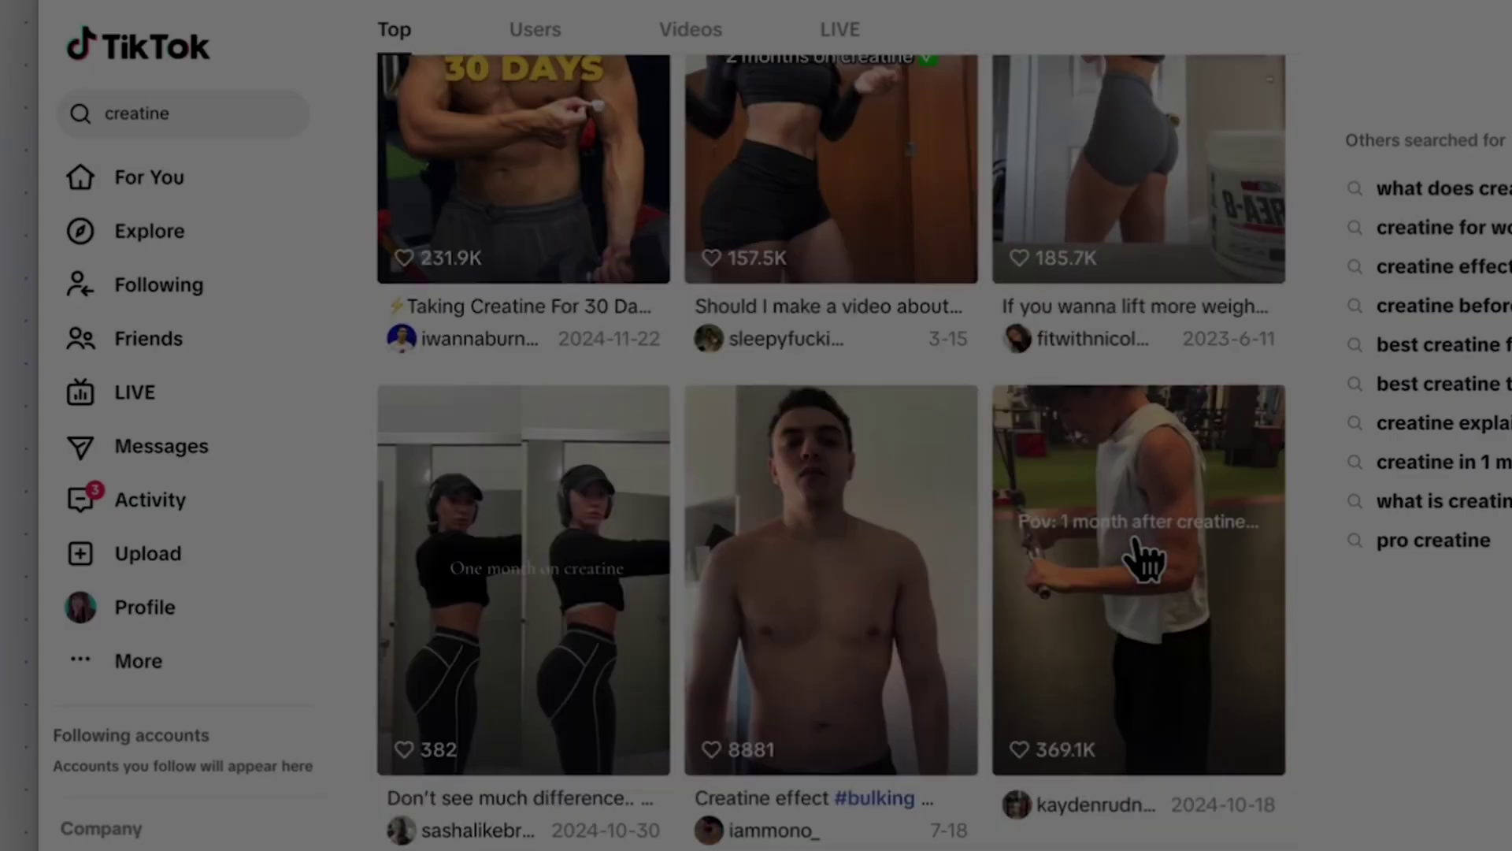
pyautogui.scroll(-1, 581, 567)
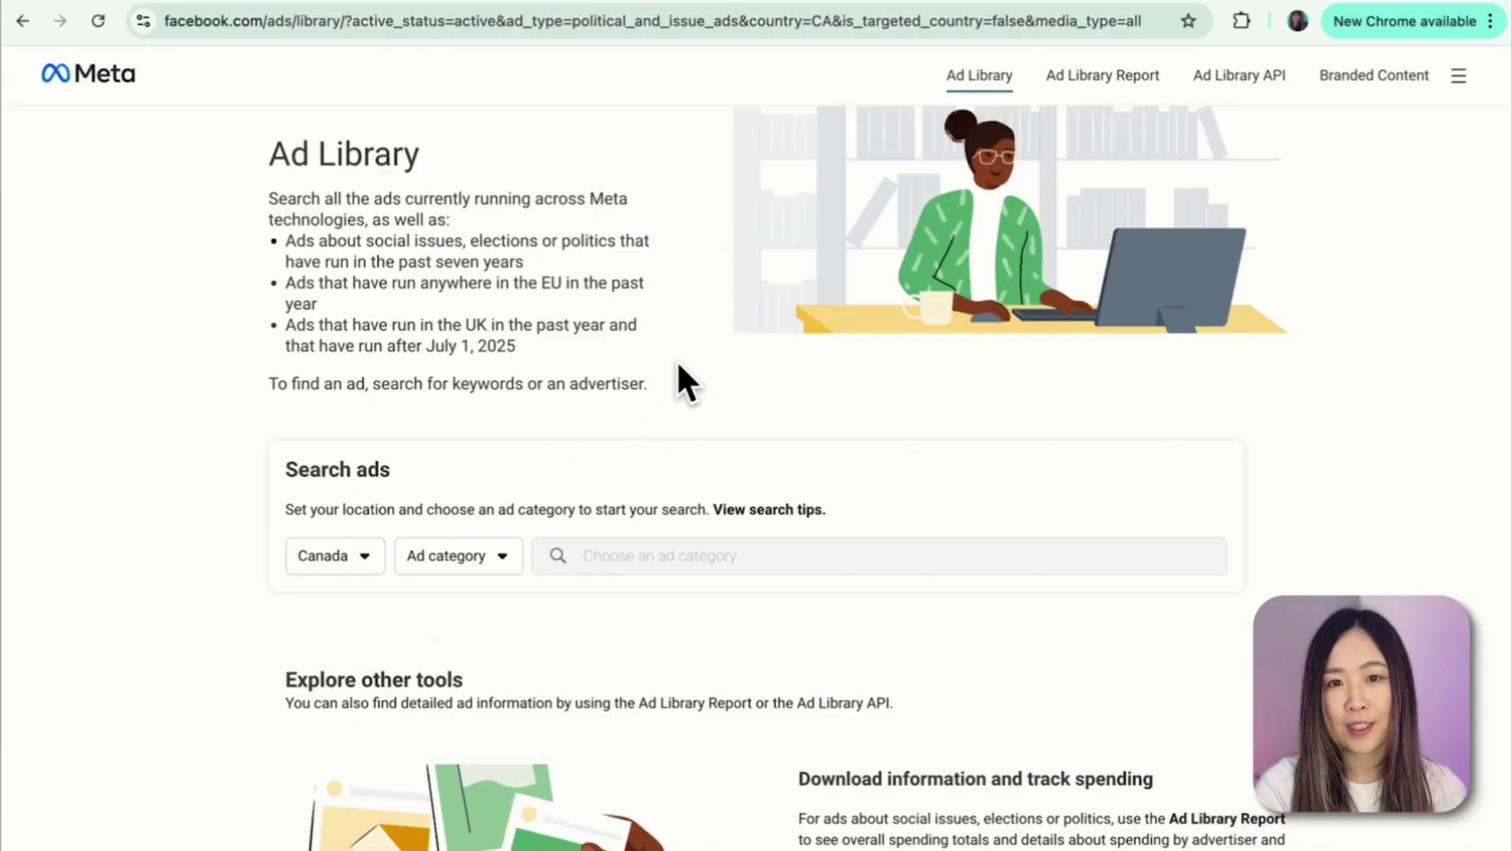
# - Set the Ad Library country to United States and the category to All ads
pyautogui.scroll(-1, 652, 399)
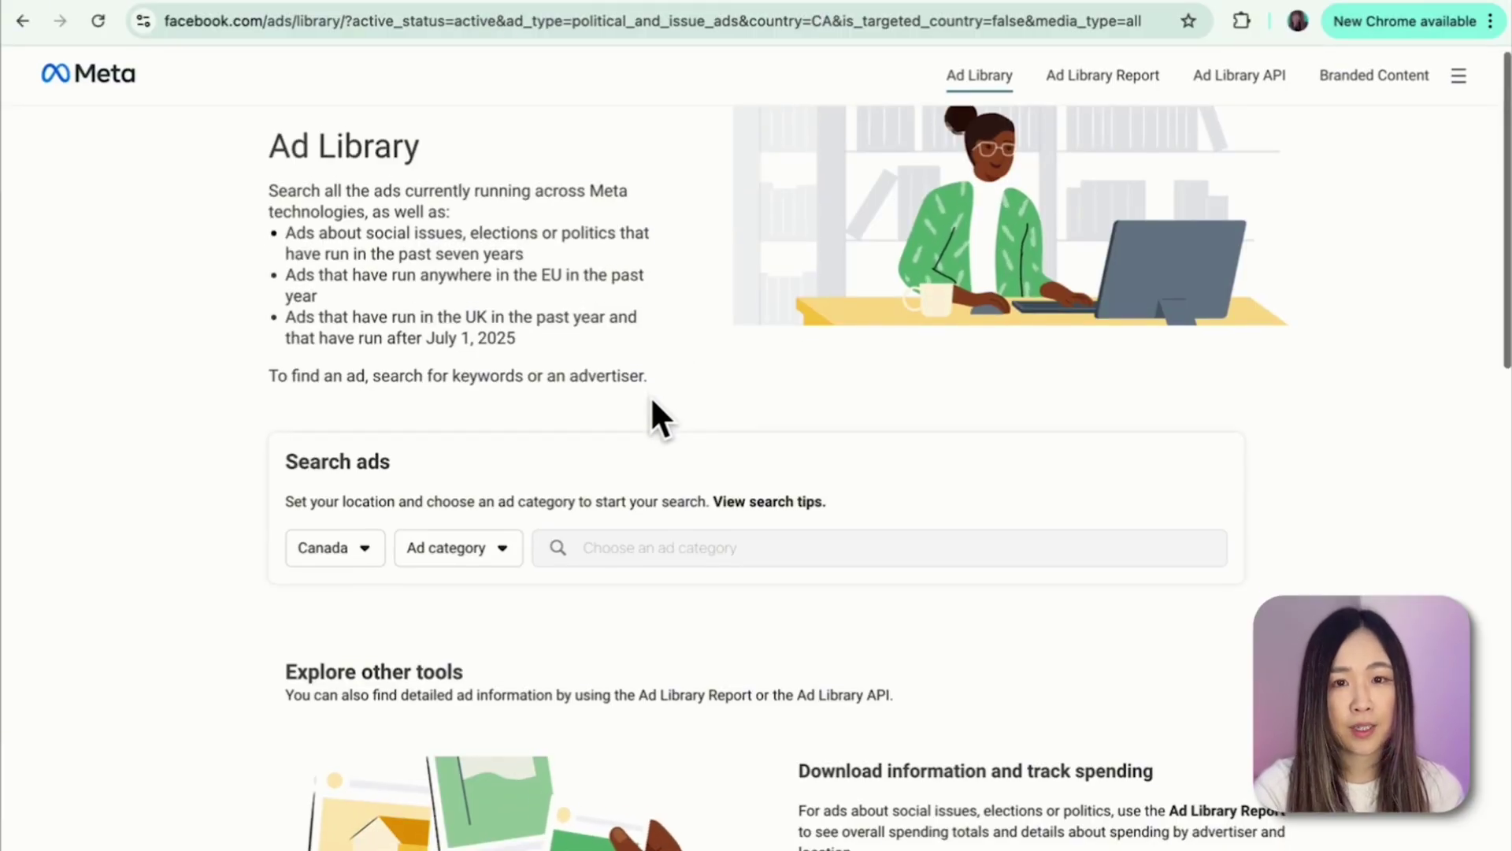
pyautogui.click(335, 547)
pyautogui.click(492, 548)
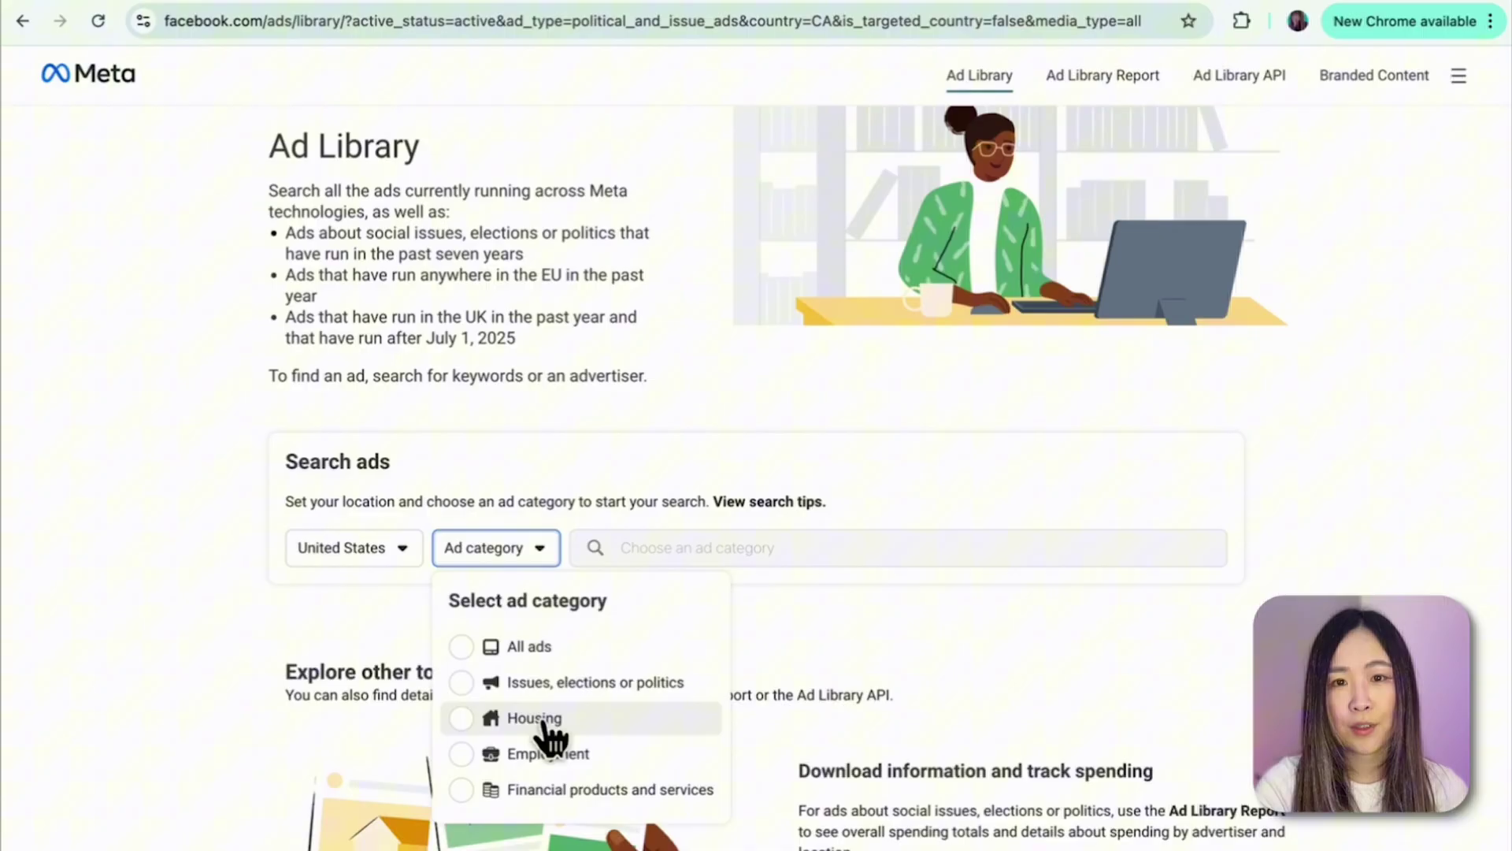
pyautogui.click(506, 641)
# - Search for 'creatine' and scroll through the matching ads
pyautogui.write('CRE')
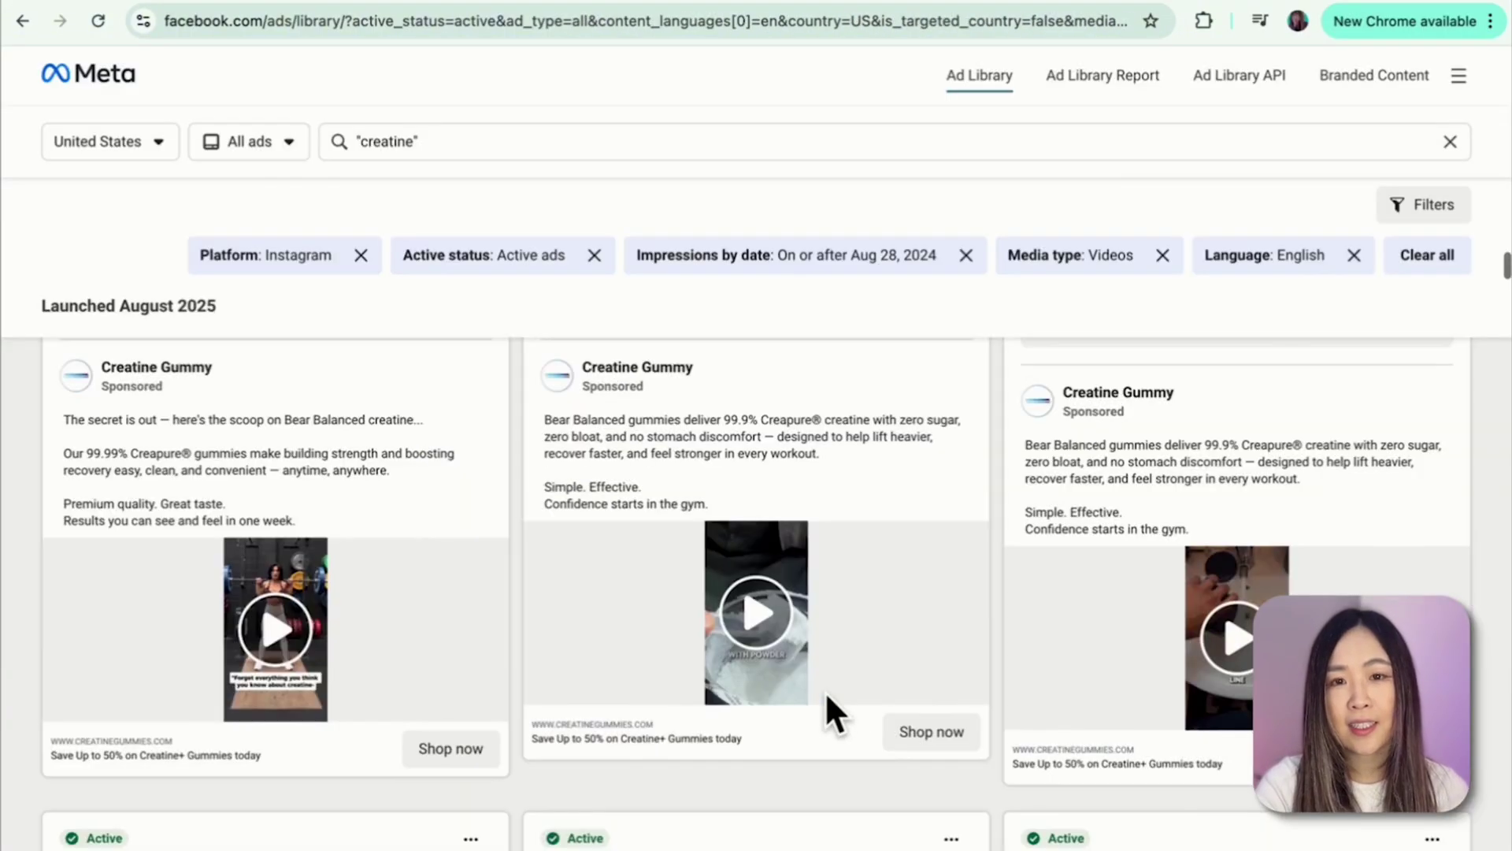
pyautogui.scroll(-5, 825, 692)
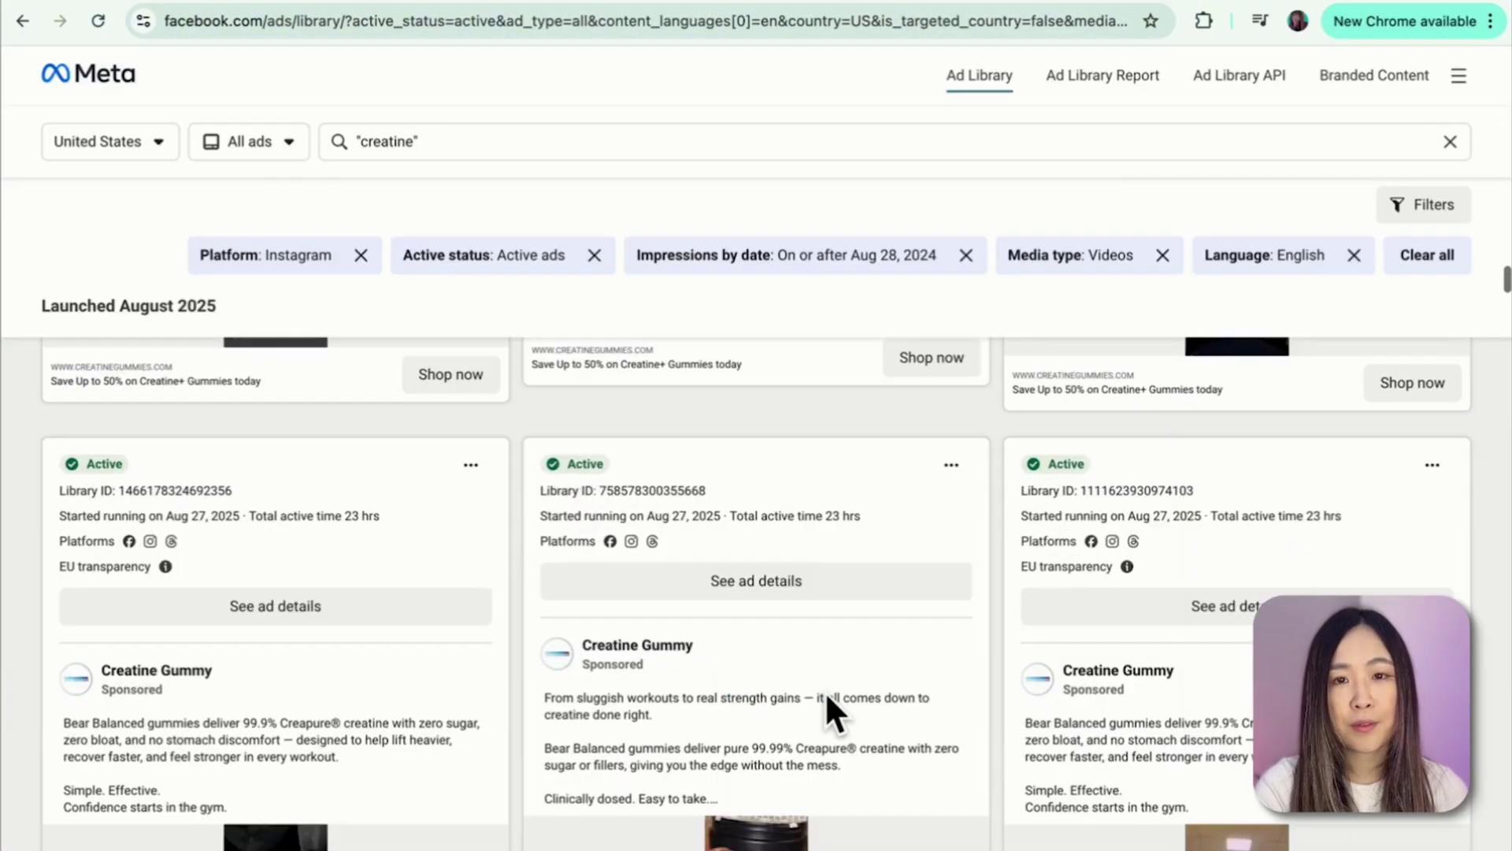
pyautogui.scroll(4, 825, 692)
pyautogui.scroll(-7, 825, 692)
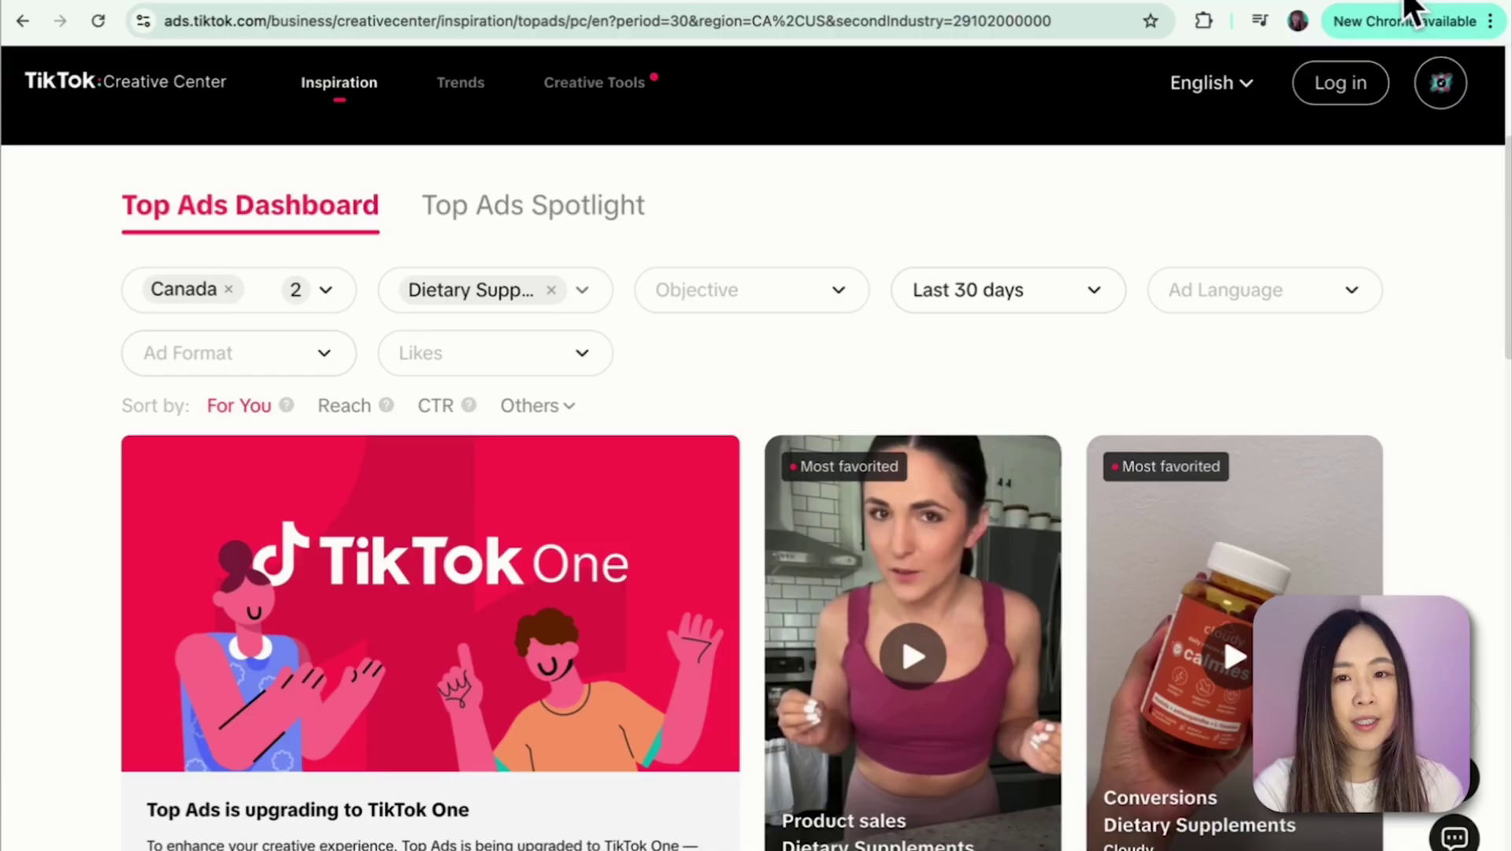
# - Filter the Top Ads Dashboard to the Conversions and Traffic objectives
pyautogui.click(819, 290)
pyautogui.click(784, 455)
pyautogui.click(749, 347)
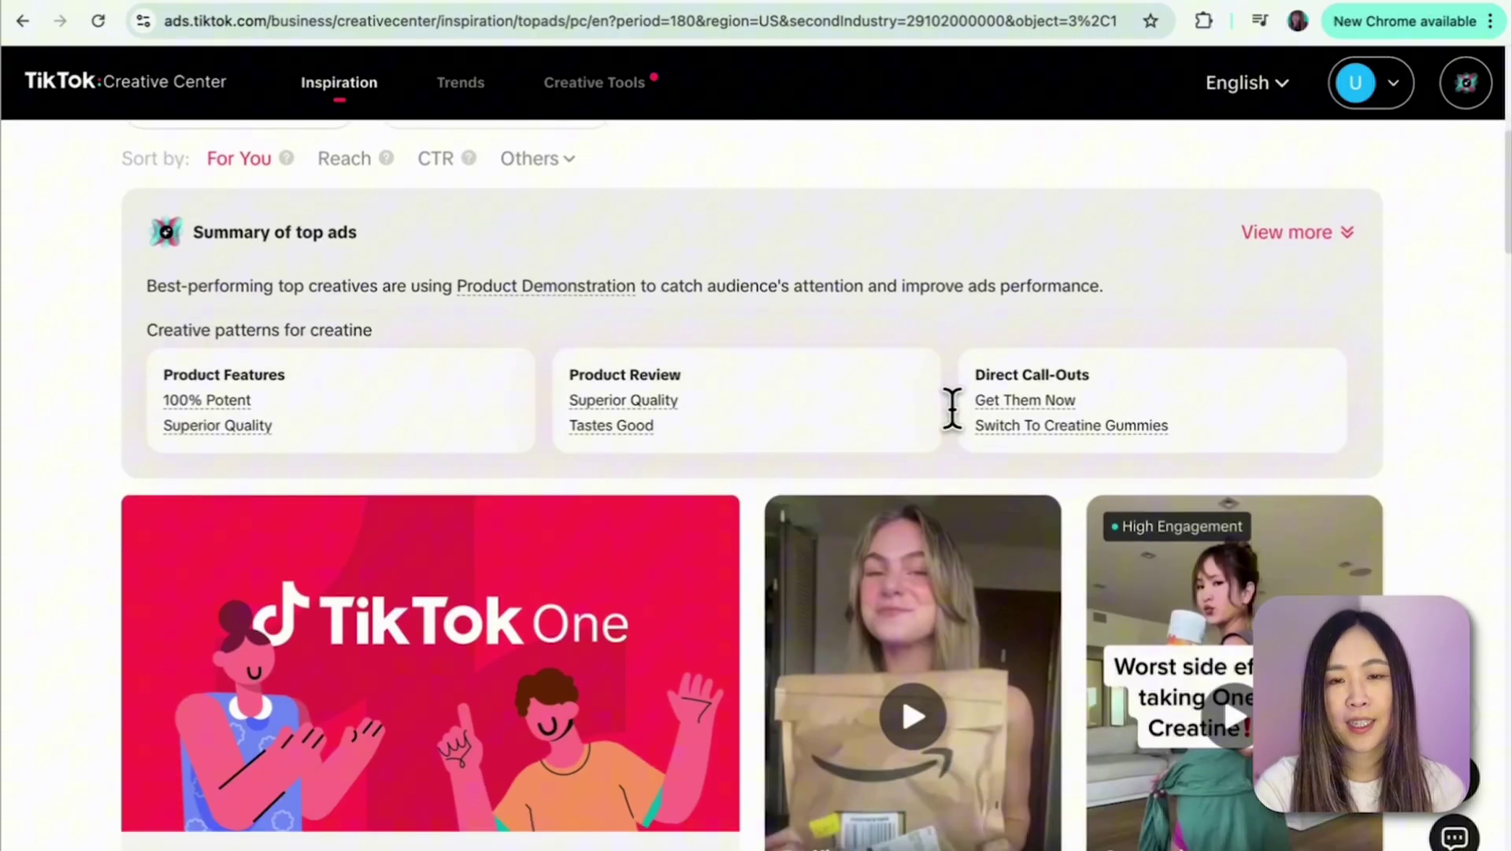
# - Scroll through the resulting dietary supplement ad videos
pyautogui.scroll(-10, 954, 418)
pyautogui.scroll(6, 961, 429)
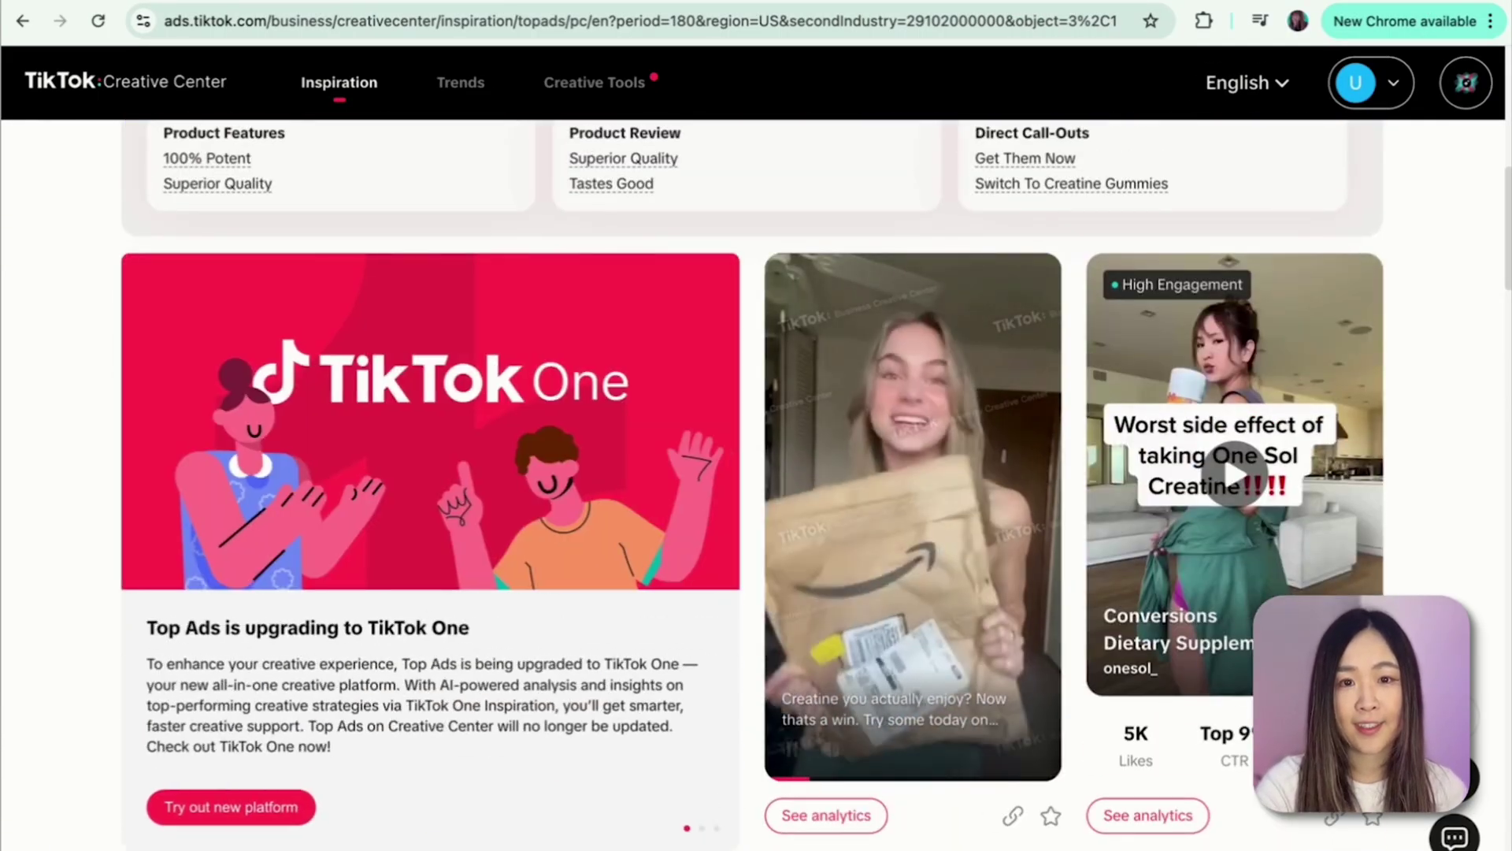
pyautogui.scroll(-15, 1252, 536)
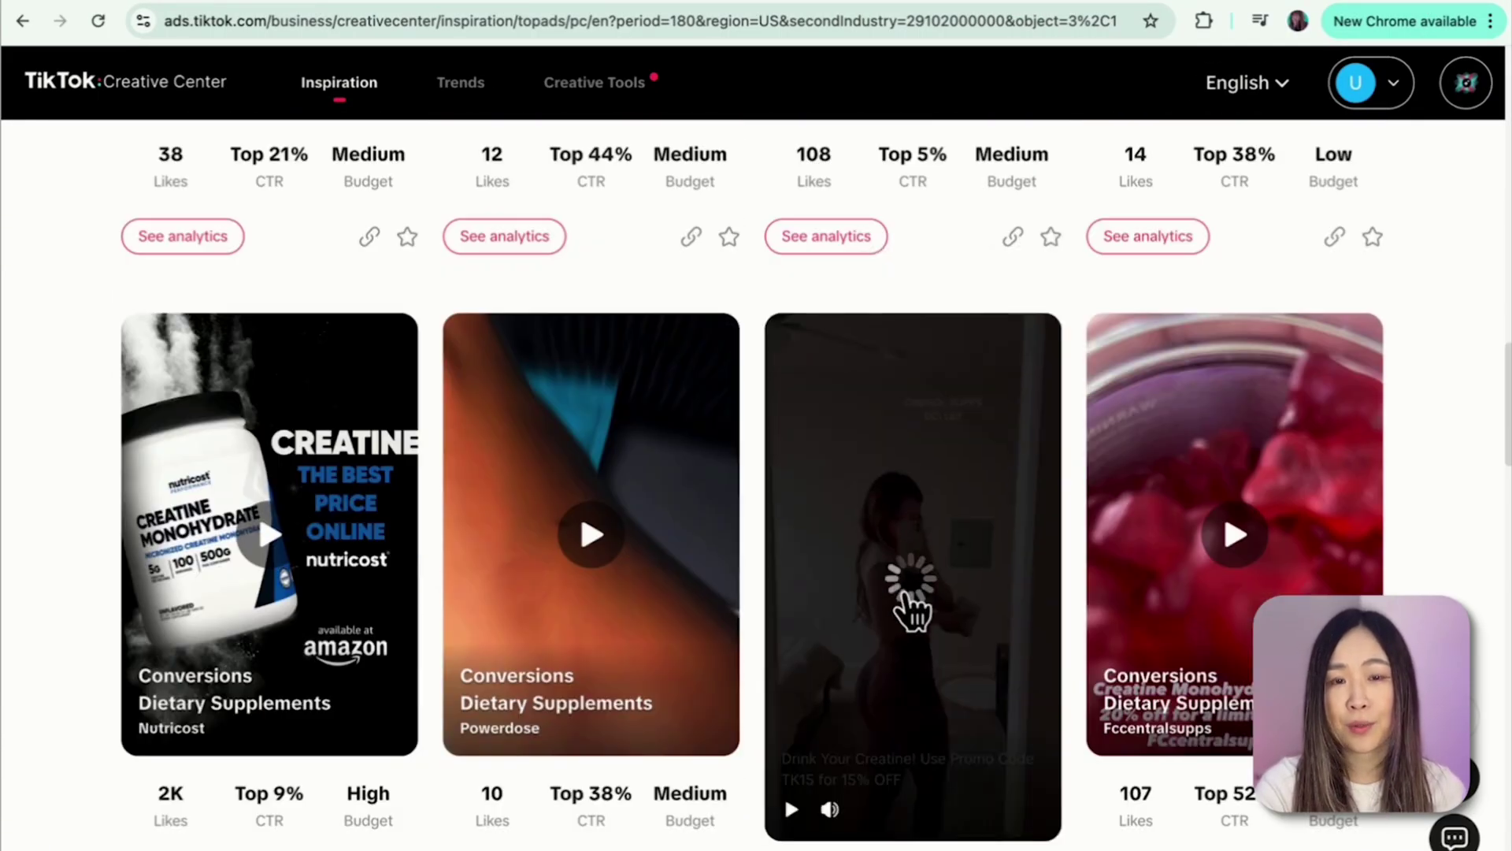
pyautogui.scroll(-10, 906, 610)
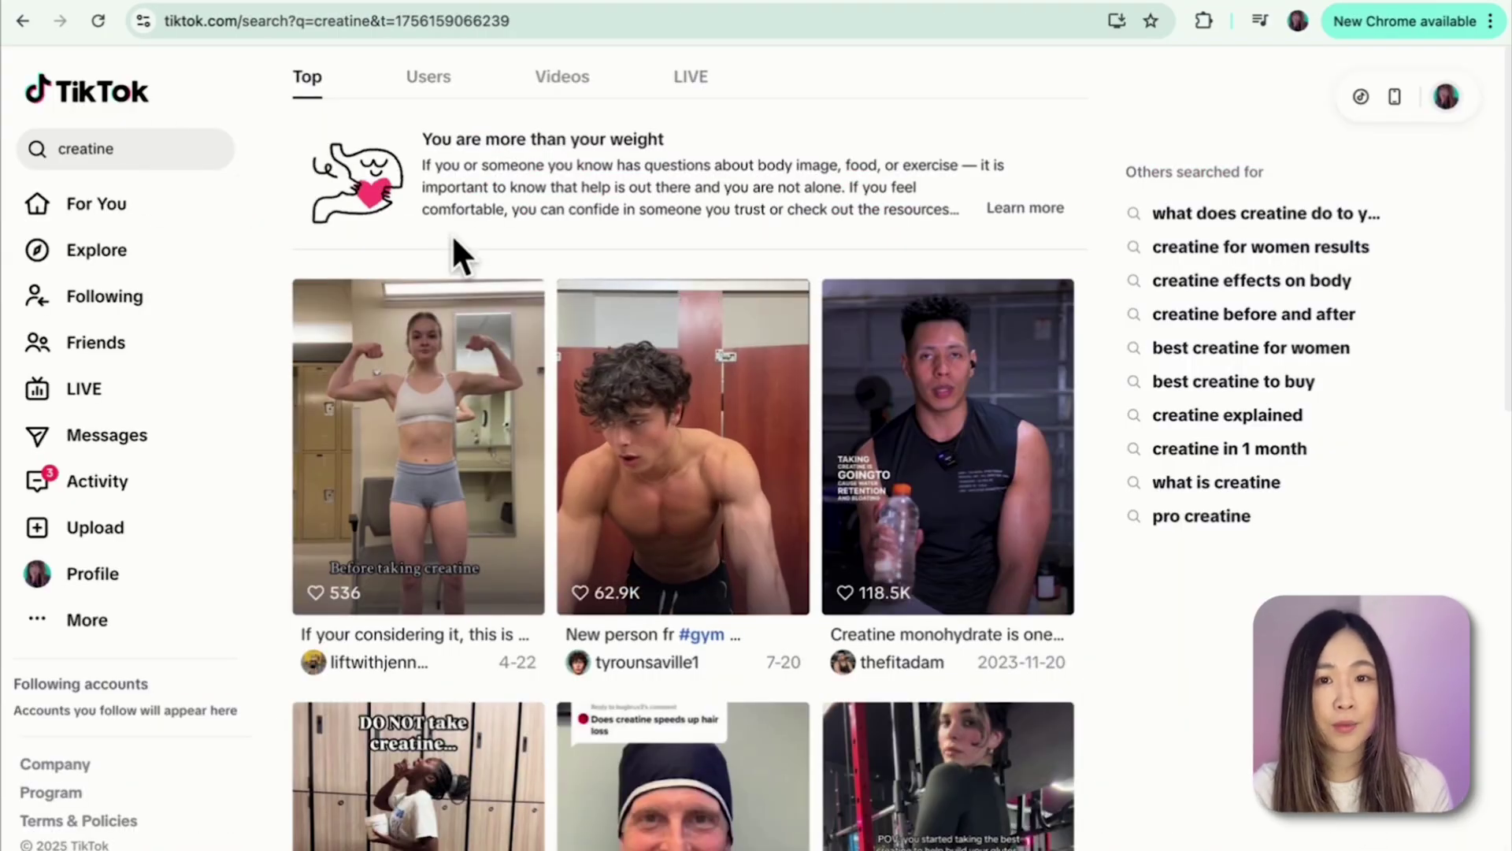
pyautogui.scroll(-1, 748, 276)
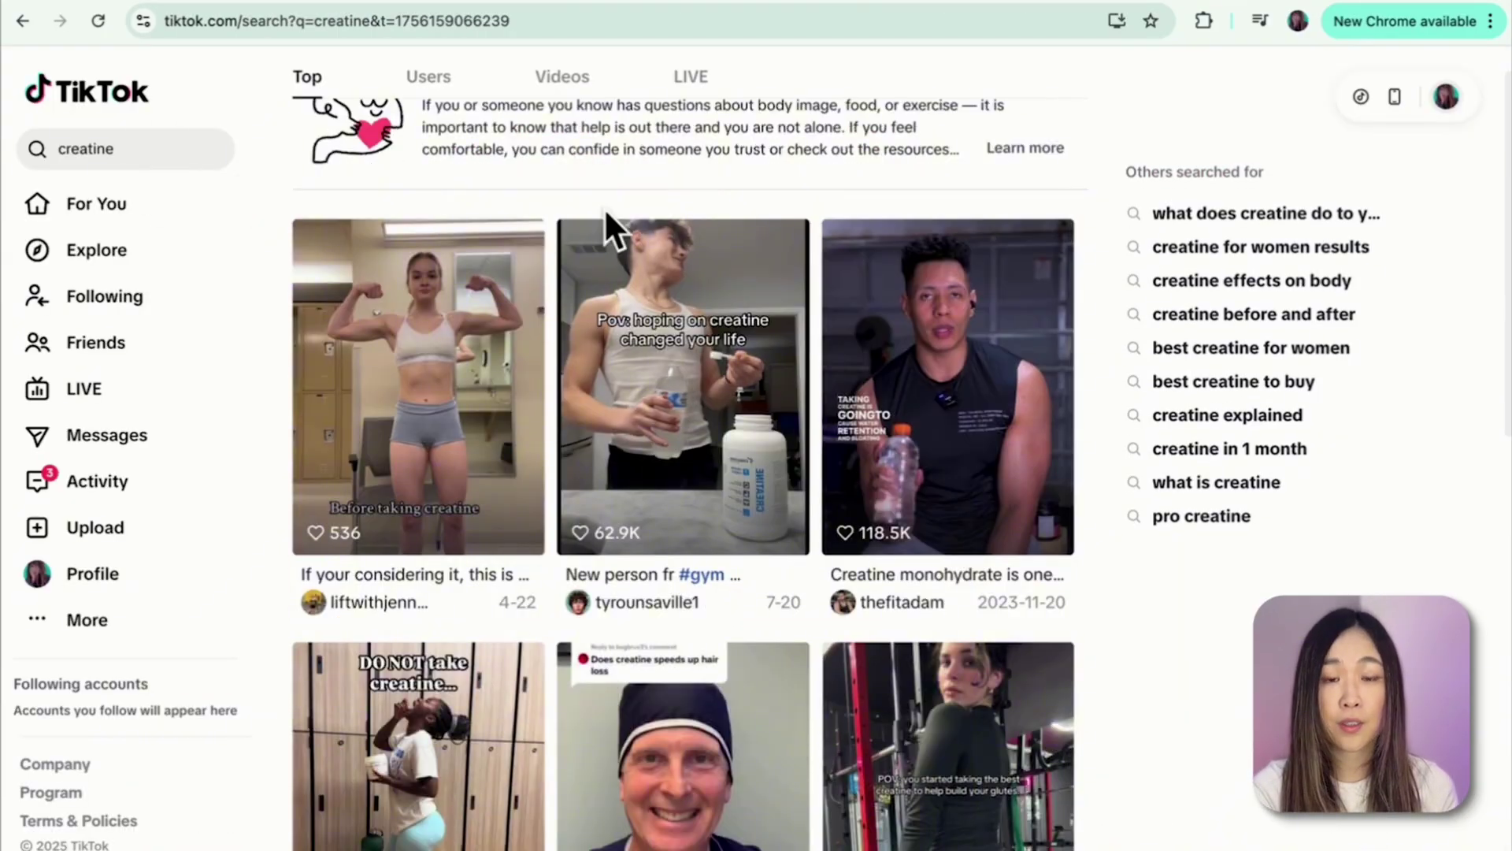
pyautogui.scroll(-3, 680, 396)
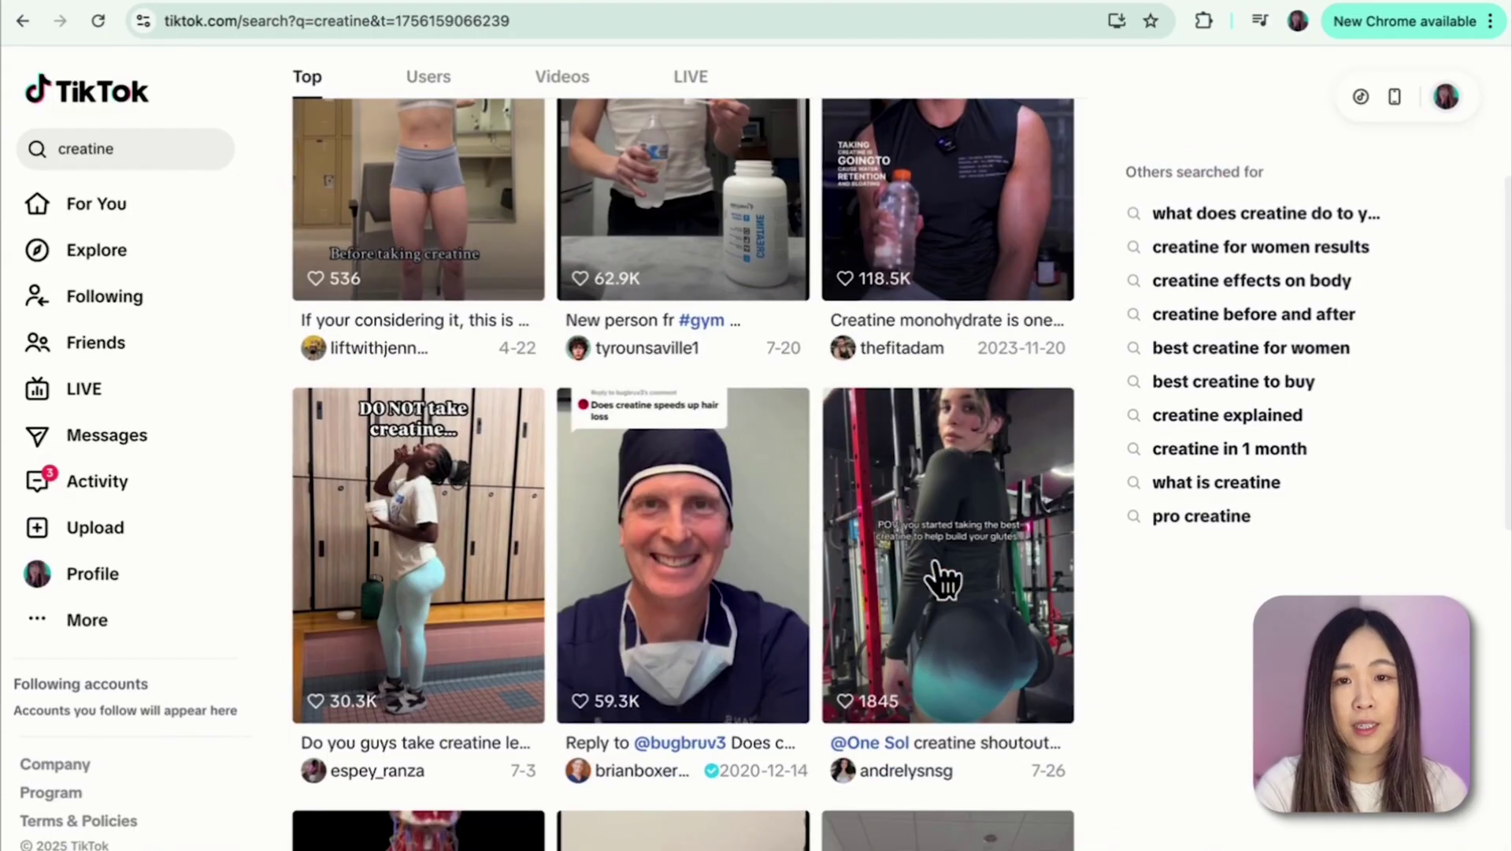
pyautogui.click(1008, 615)
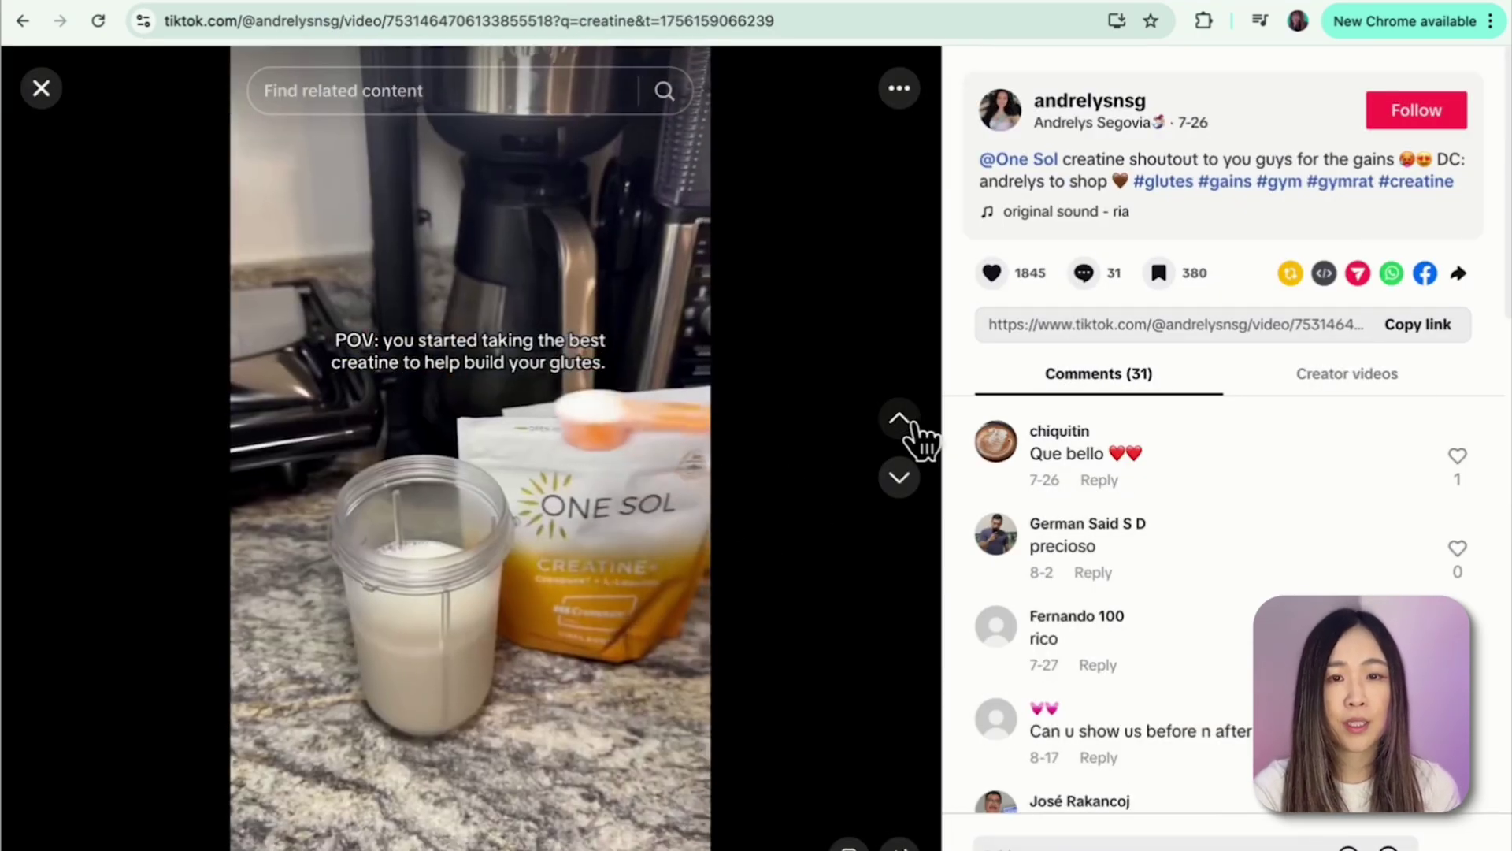
pyautogui.click(897, 482)
pyautogui.click(901, 482)
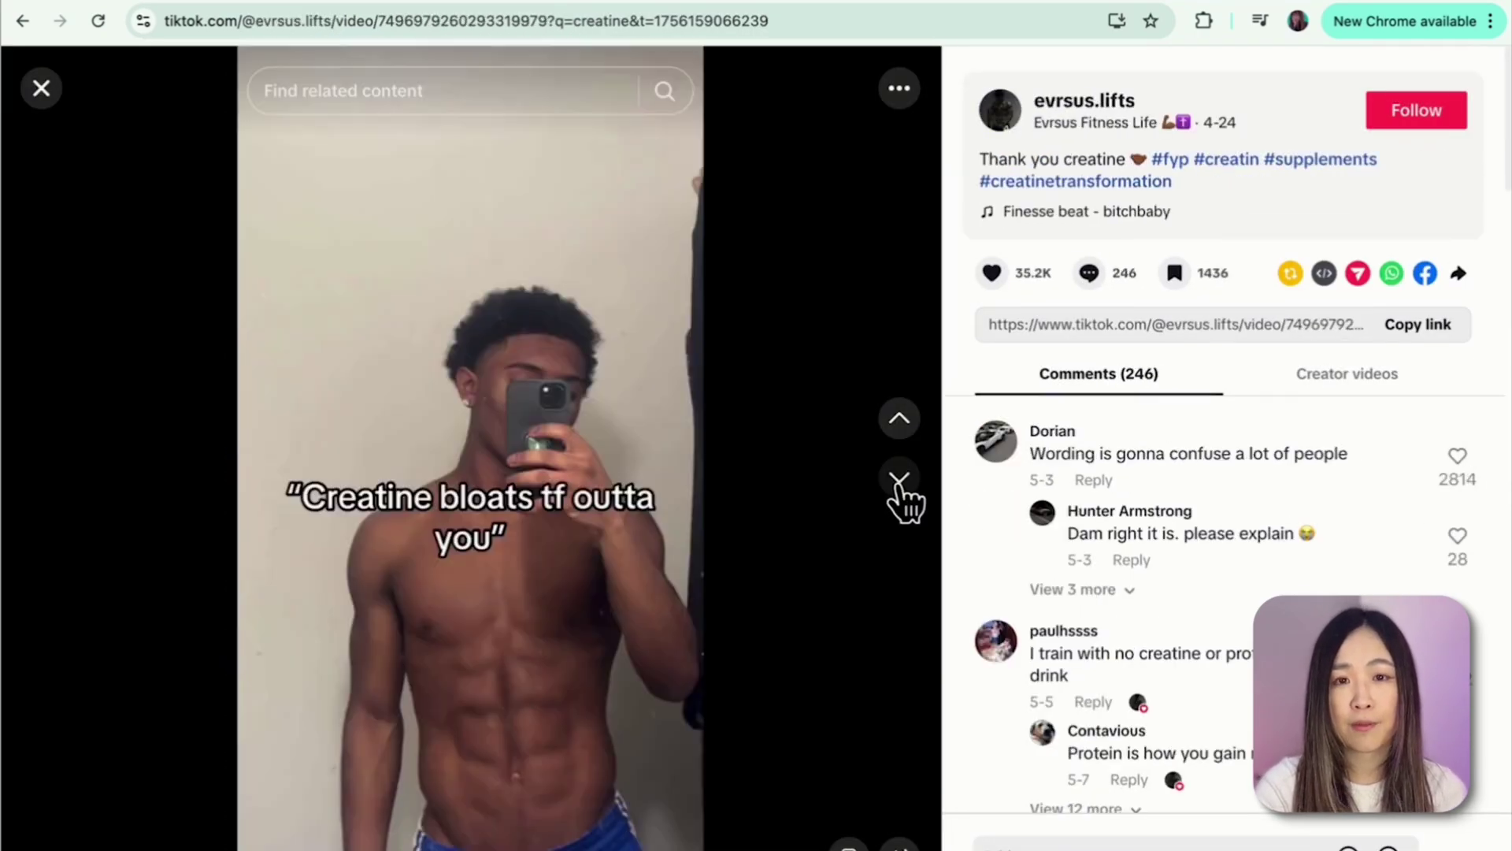
pyautogui.click(902, 482)
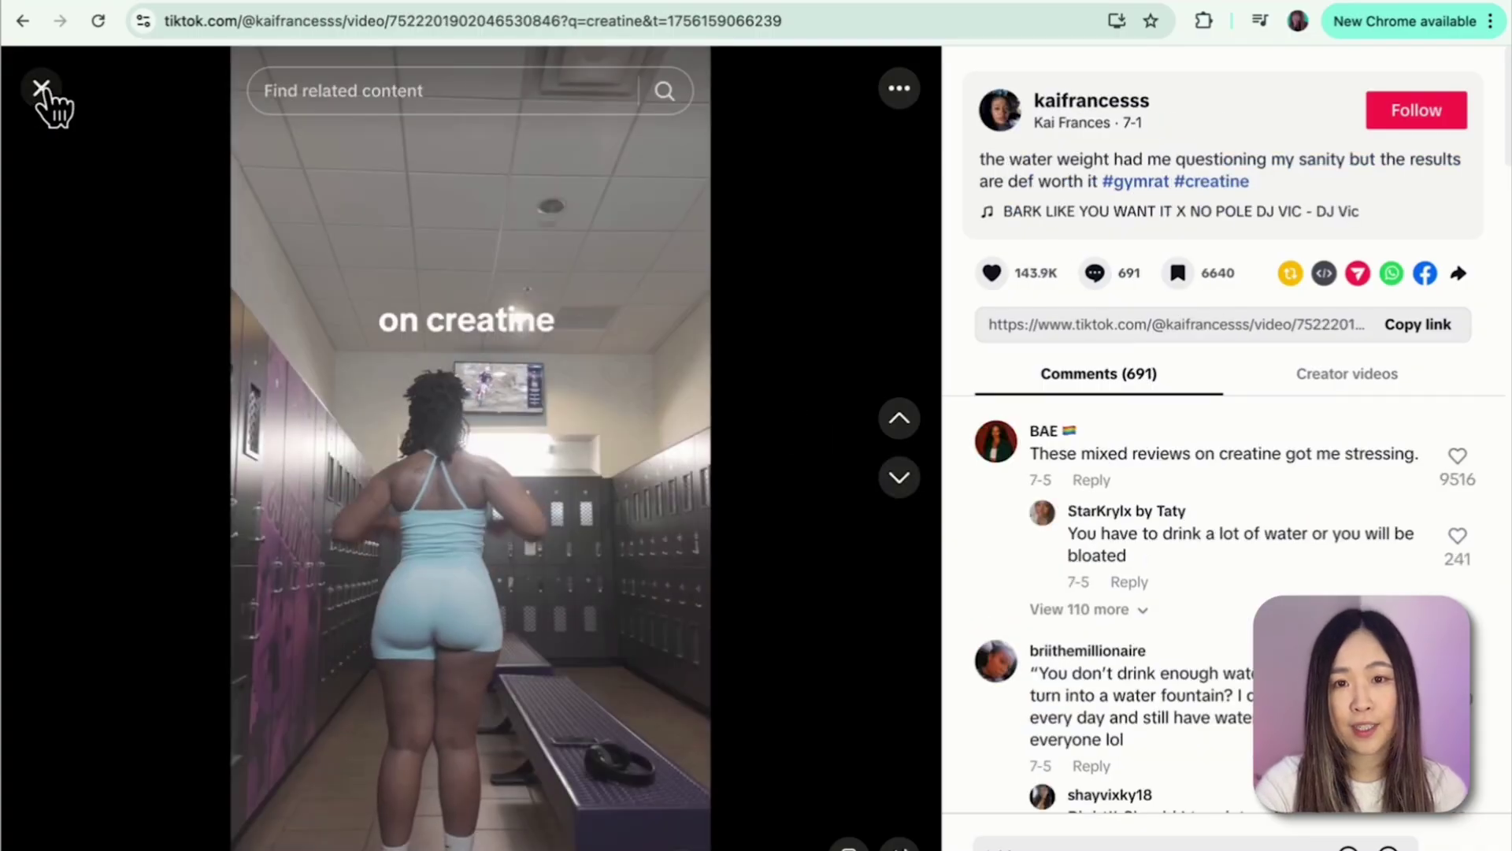
pyautogui.click(41, 89)
pyautogui.scroll(-8, 772, 551)
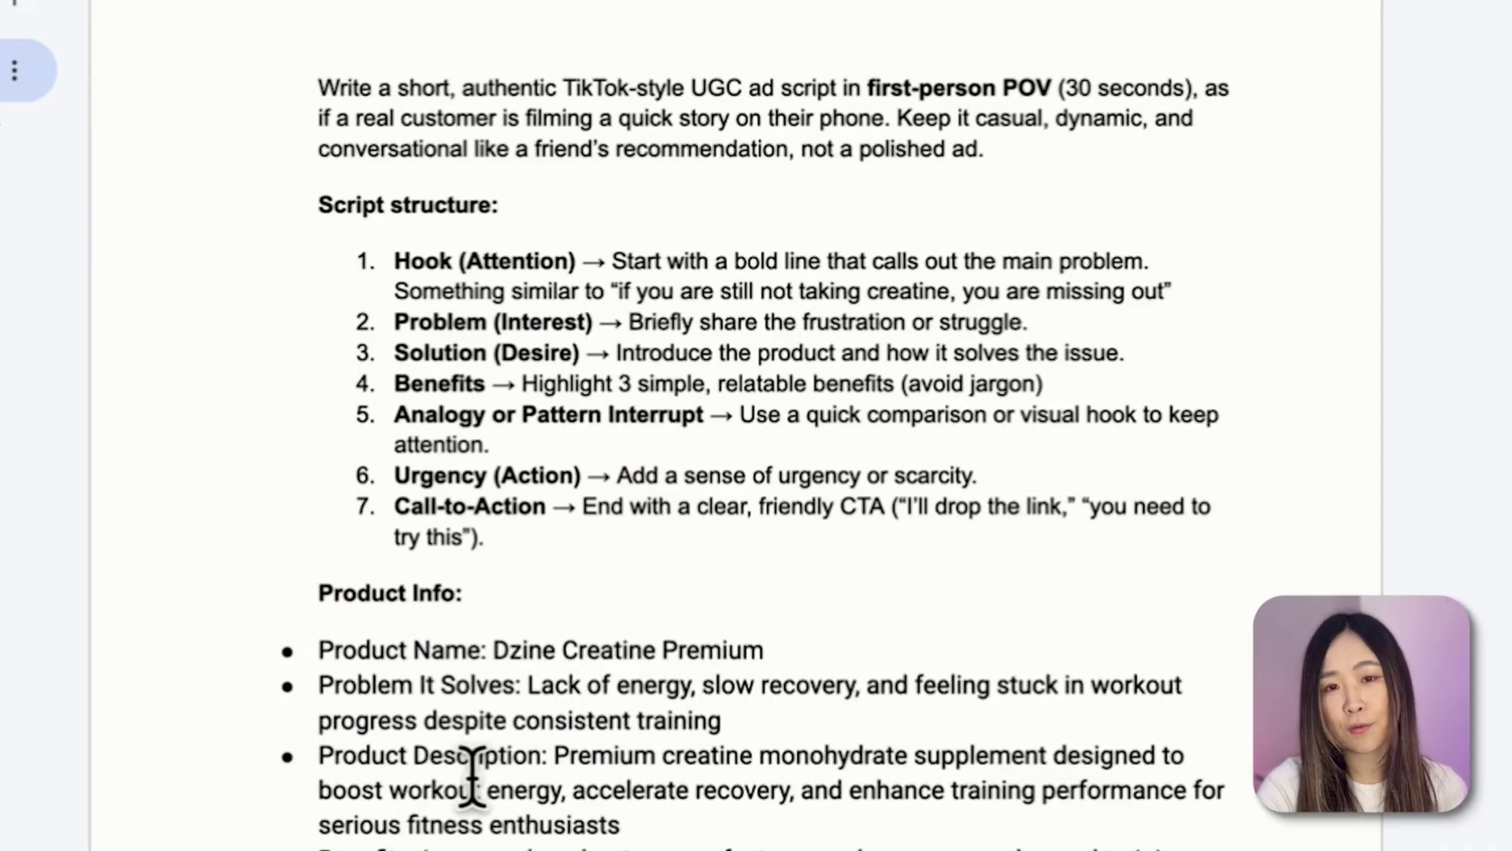
# - Select the Product Info block in the prompt document and indent its list with Tab
pyautogui.scroll(-1, 471, 776)
pyautogui.moveTo(319, 551); pyautogui.dragTo(405, 787)
pyautogui.press('Tab')
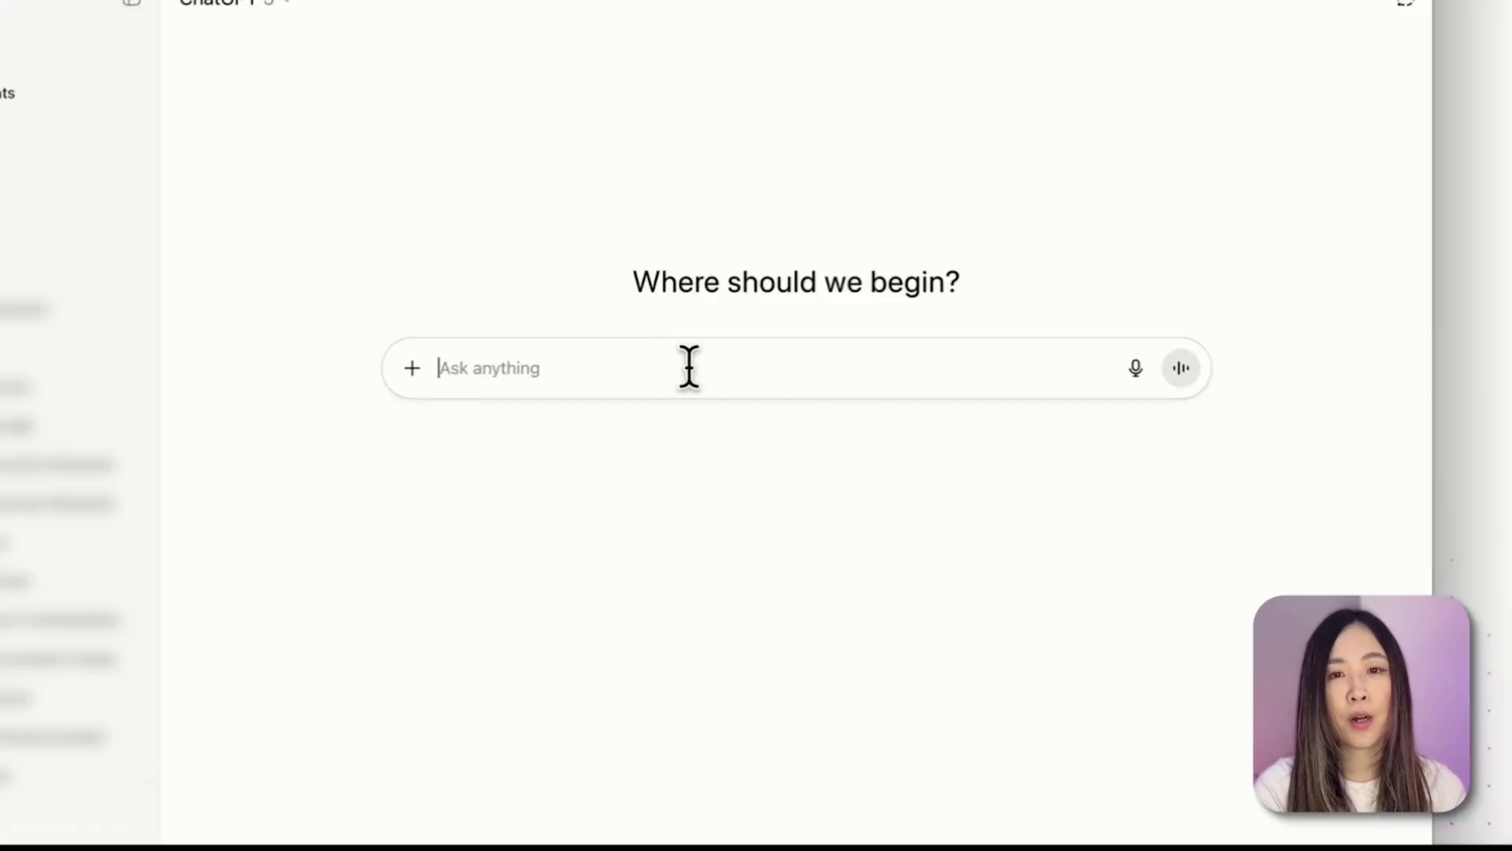
# - Paste the UGC script prompt into ChatGPT and send it
pyautogui.write('Write a short, authentic TikTok-style UGC ad script in first-person POV (30 seconds), as if a real customer is filming a quick story on their phone. Keep it casual, dynamic, and conversational like a friend’s recommendation, not a polished ad. Script structure: Hook (Attention) → Start with a bold line that calls out the main problem. Something similar to "if you are still not taking creatine, you are missing out" Problem (Interest) → Briefly share the frustration or struggle. Solution (Desire) → Introduce the product and how it solves the issue. Benefits → Highlight 3 simple, relatable benefits (avoid jargon) Analogy or Pattern Interrupt → Use a quick comparison or visual hook to keep attention. Urgency (Action) → Add a sense of urgency or scarcity. Call-to-Action → End with a clear, friendly CTA ("I’ll drop the link," "you need to try this"). Product Info: Product Name: Dzine Creatine Premium Problem It Solves: Lack of energy, slow recovery, and feeling stuck in workout progress despite consistent training Product Description: Premium creatine monohydrate supplement designed to boost workout energy, accelerate recovery, and enhance training performance for serious fitness enthusiasts Benefits: Increased workout energy, faster muscle recovery, enhanced training gains')
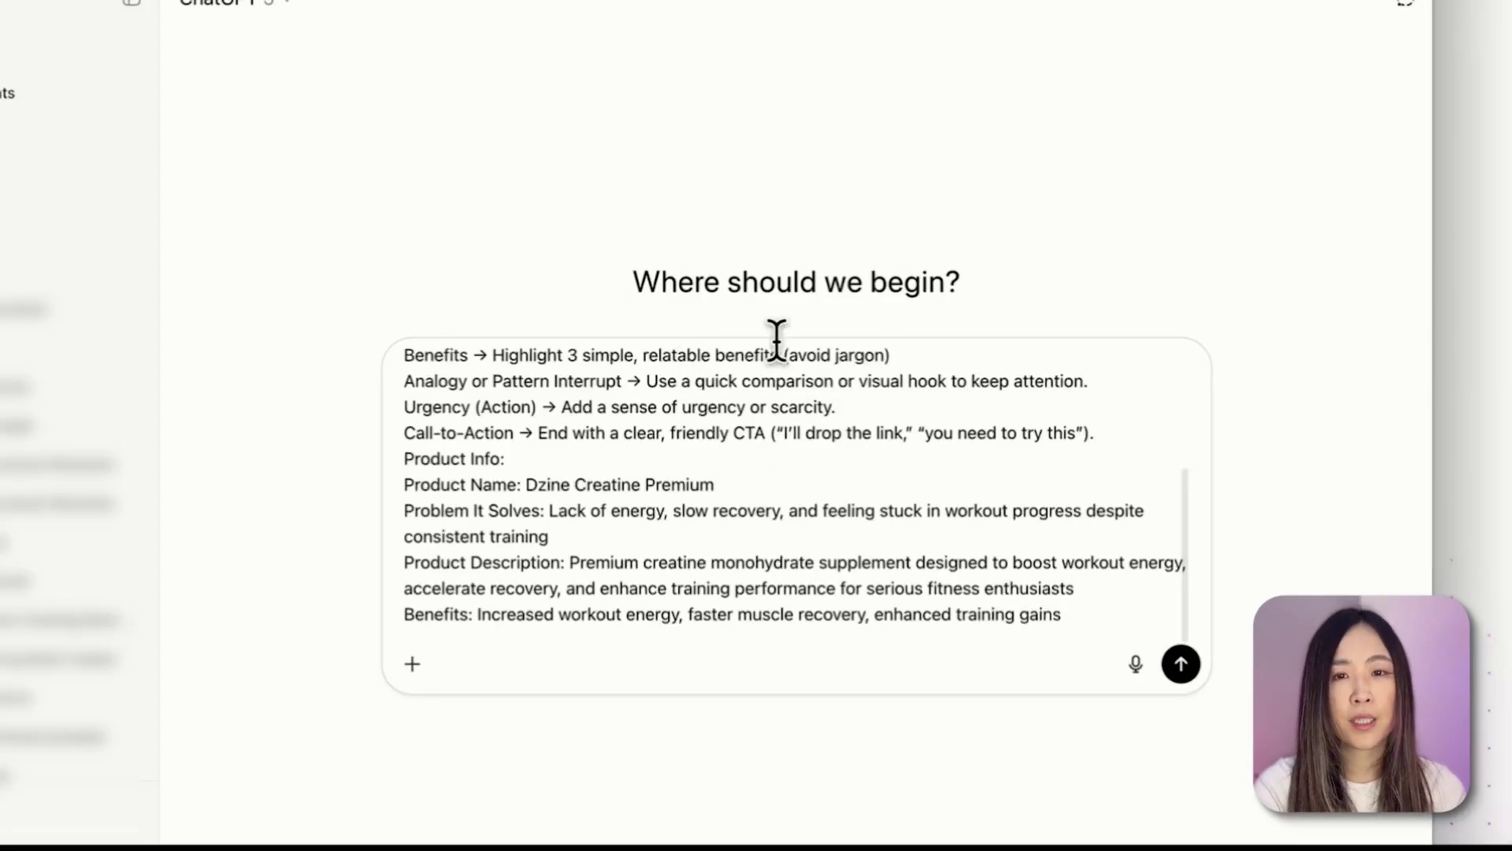
pyautogui.scroll(5, 759, 544)
pyautogui.click(1182, 666)
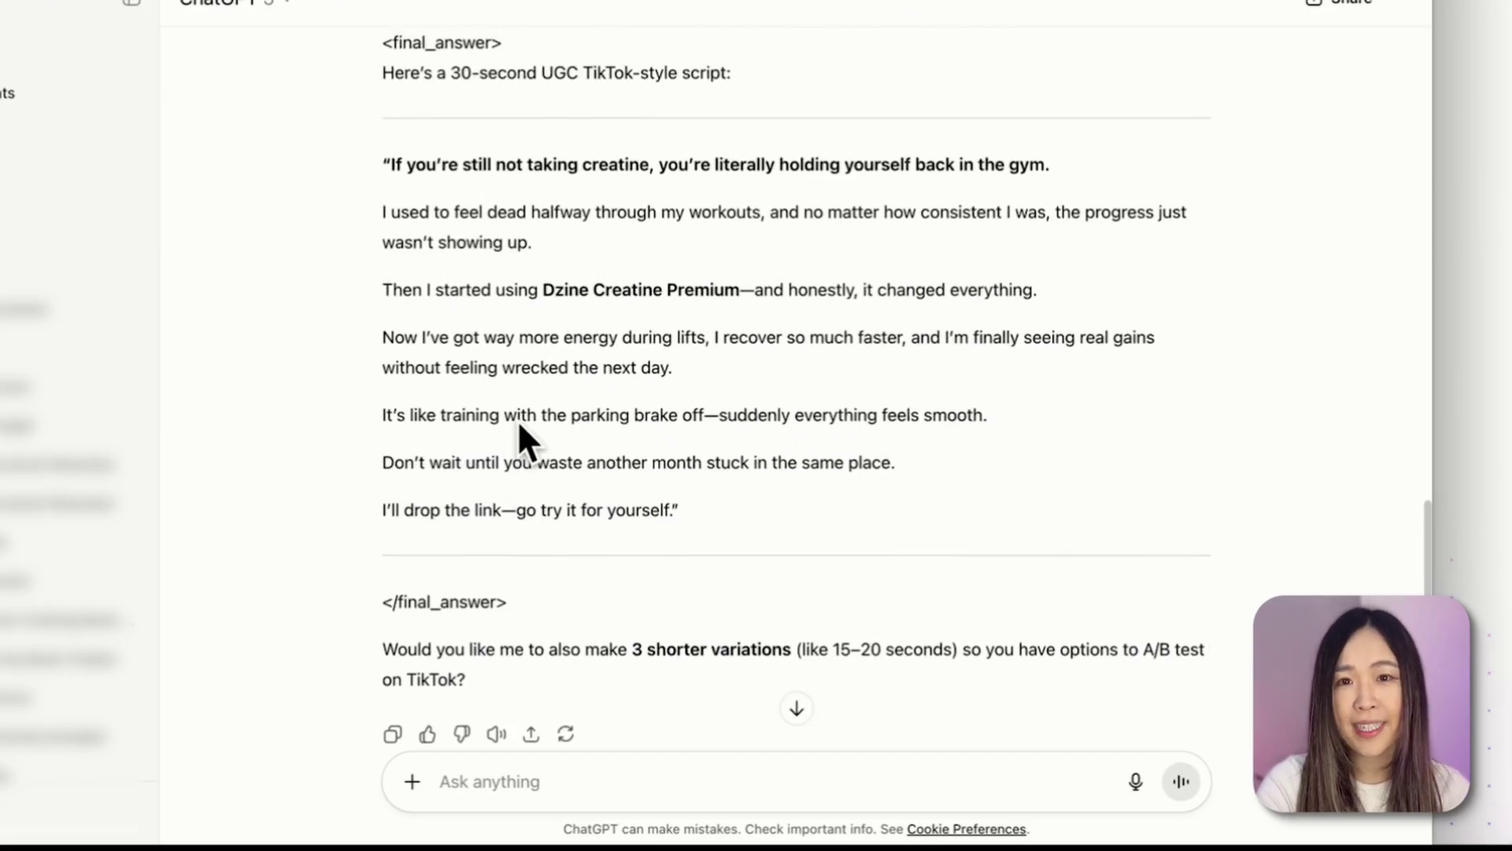
# - Select the generated 30-second creatine script in ChatGPT's reply
pyautogui.scroll(1, 523, 432)
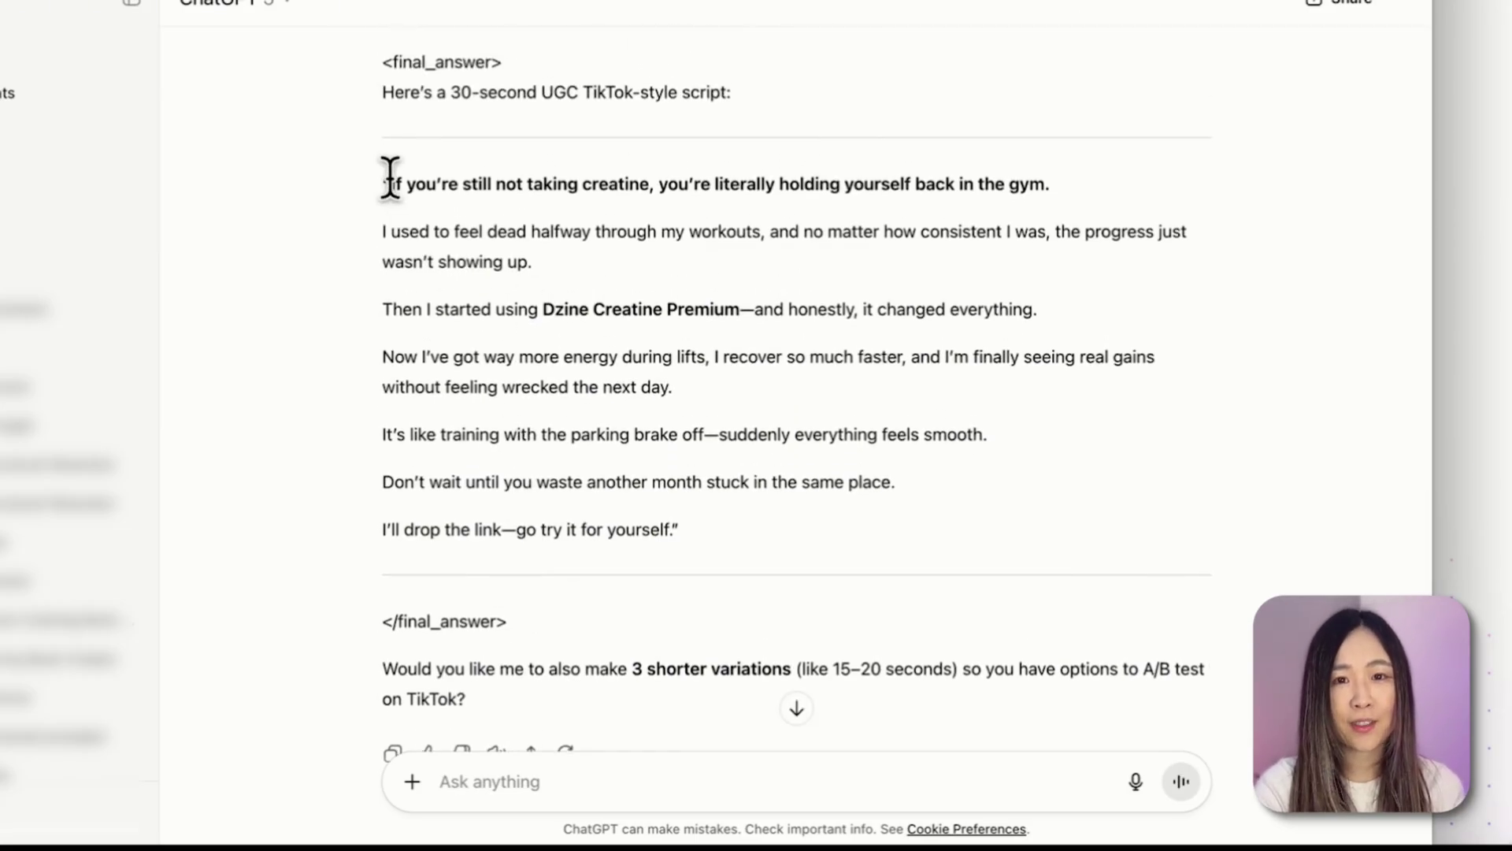
pyautogui.scroll(2, 499, 257)
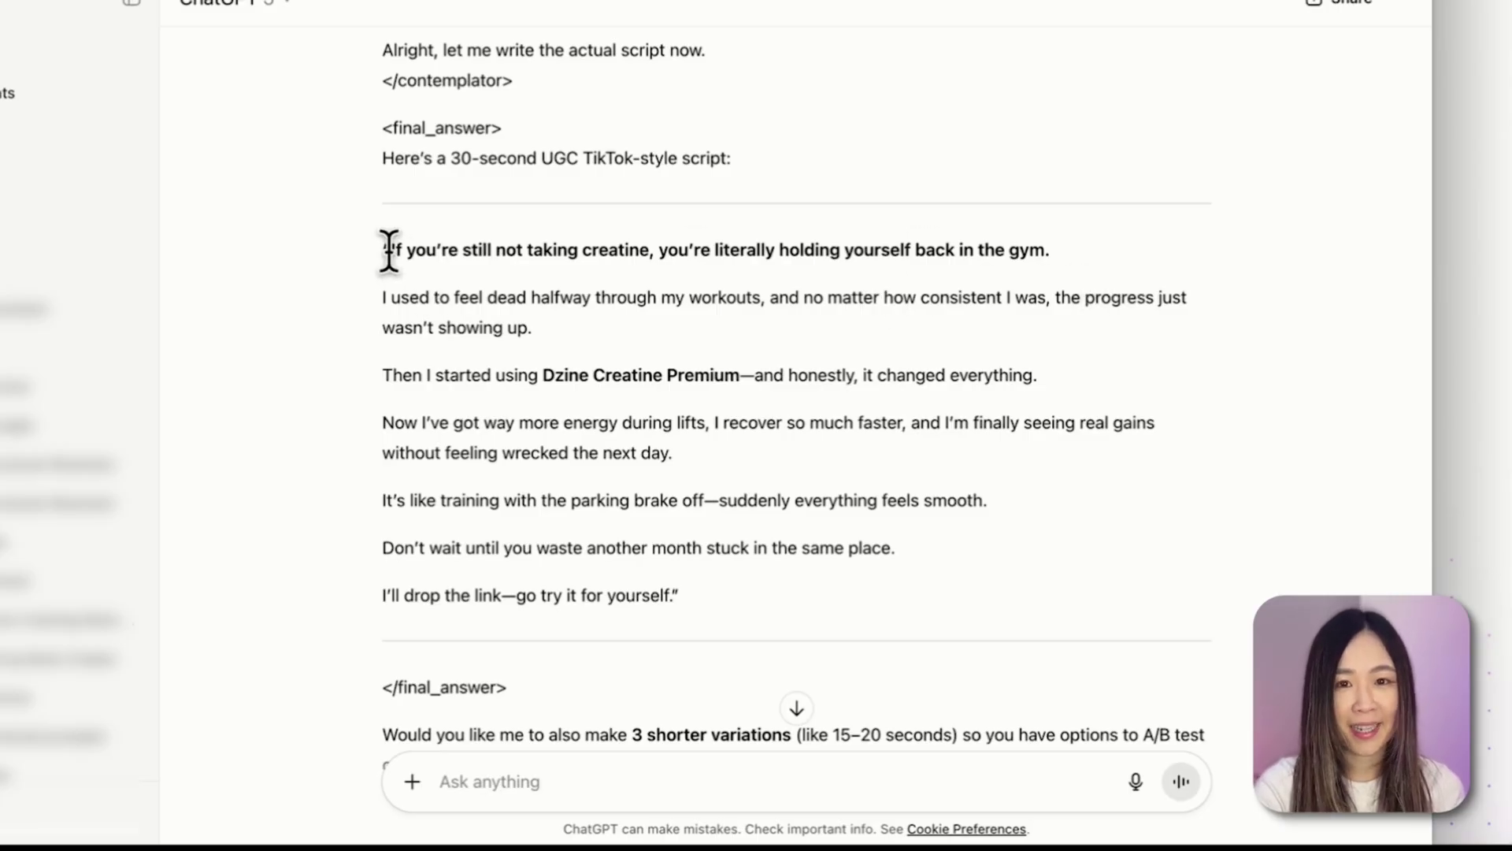
pyautogui.moveTo(389, 250); pyautogui.dragTo(682, 585)
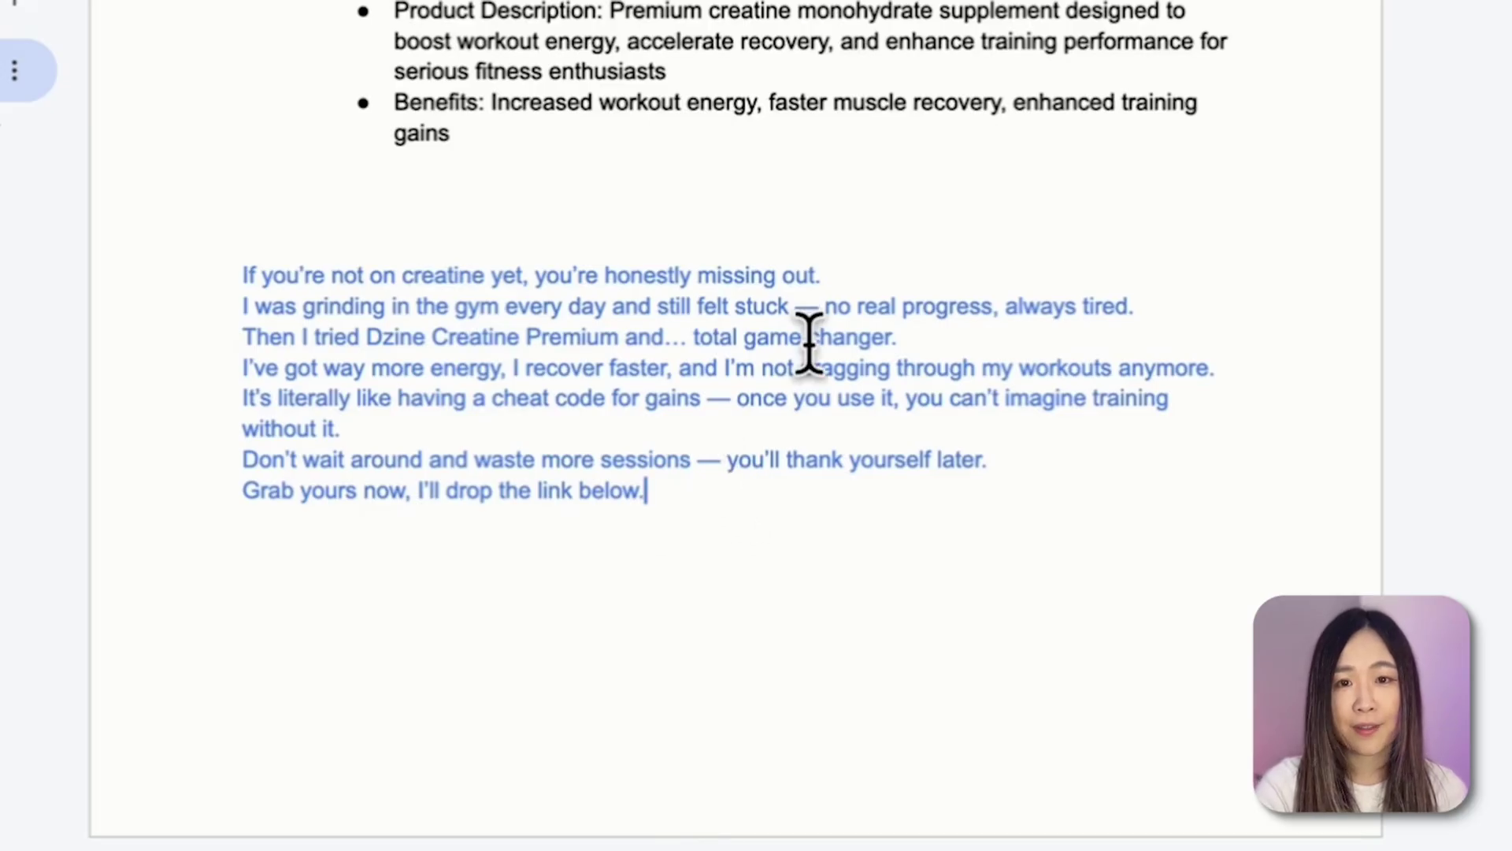
# - Copy the finished script from the document and paste it into the Text to Speech editor
pyautogui.moveTo(238, 274); pyautogui.dragTo(698, 463)
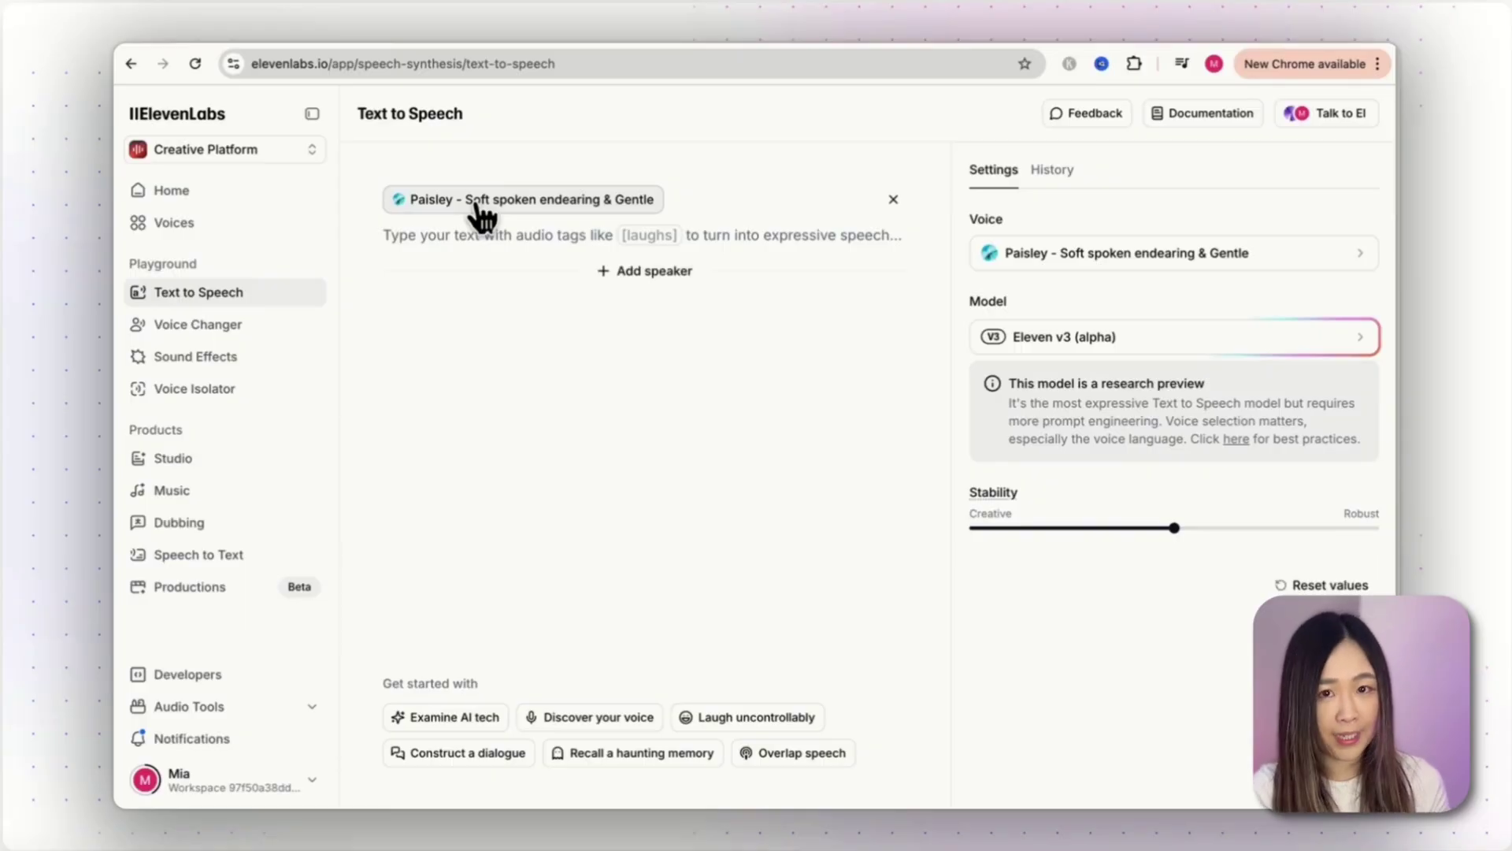
pyautogui.click(482, 211)
pyautogui.write('If you’re not on creatine yet, you’re honestly missing out. I was grinding in the gym every day and still felt stuck — no real progress, always tired. Then I tried Dzine Creatine Premium and... total game changer. I’ve got way more energy, I recover faster, and I’m not dragging through my workouts anymore. It’s literally like having a cheat code for gains — once you use it, you can’t imagine training without it. Don’t wait around and waste more sessions — you’ll thank yourself later. Grab yours now, I’ll drop the link below.')
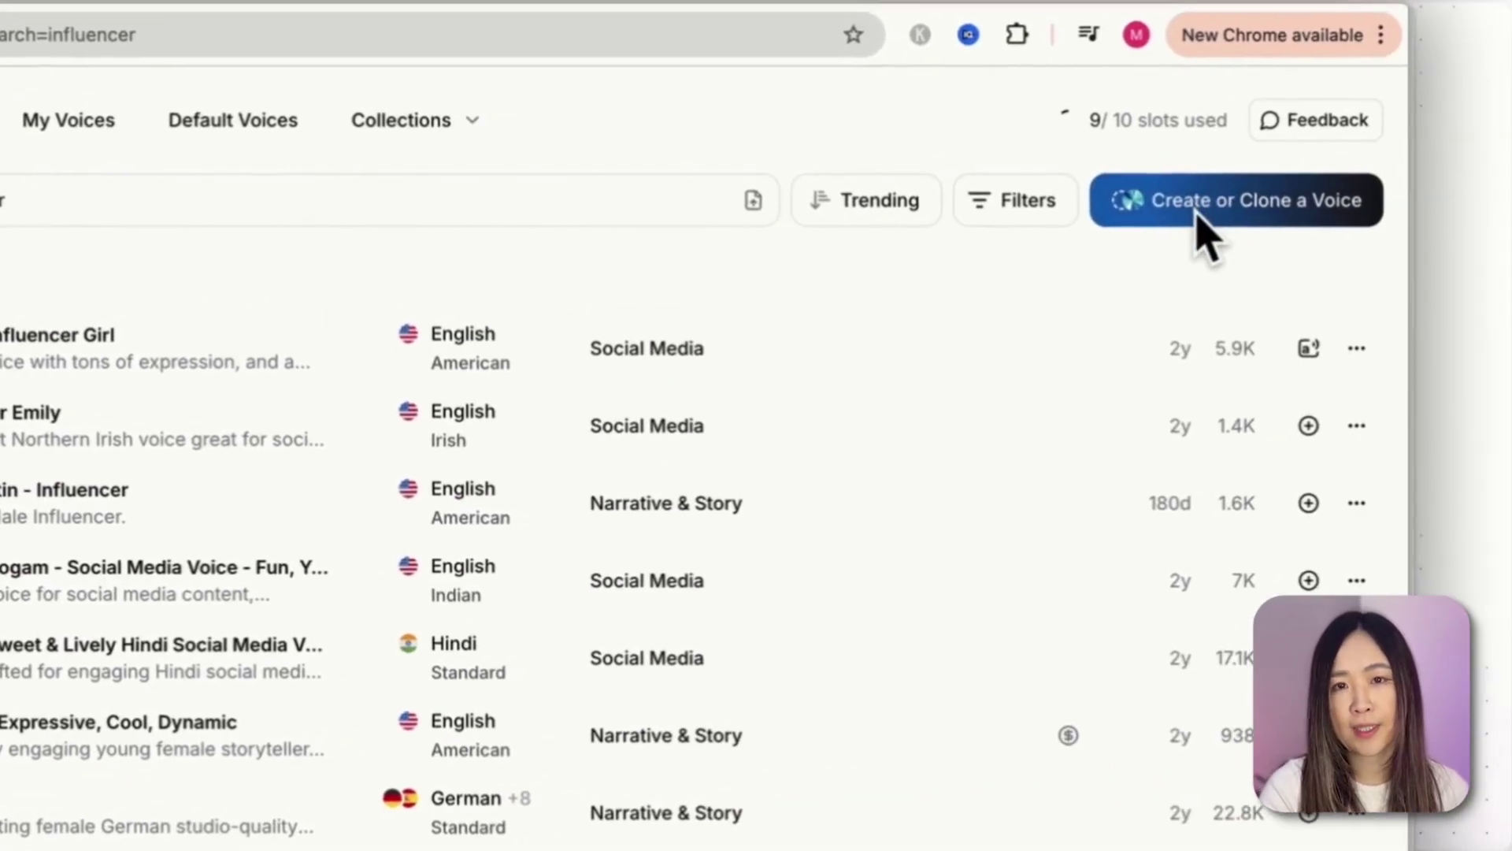
# - Paste the young female TikTok-influencer description into Voice Design and generate voices
pyautogui.click(1199, 217)
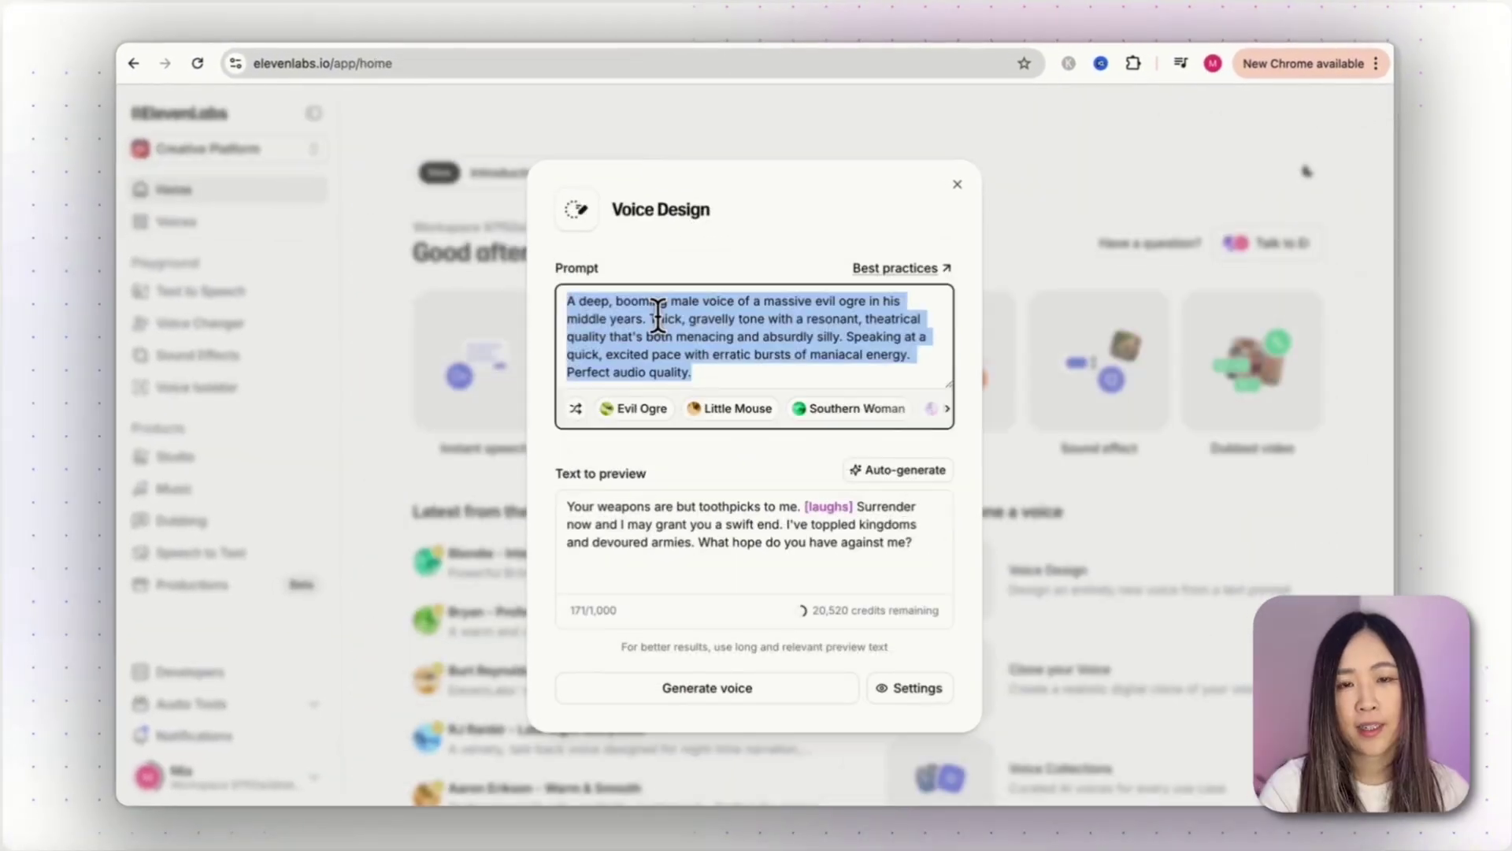
pyautogui.hotkey('ctrl', 'v')
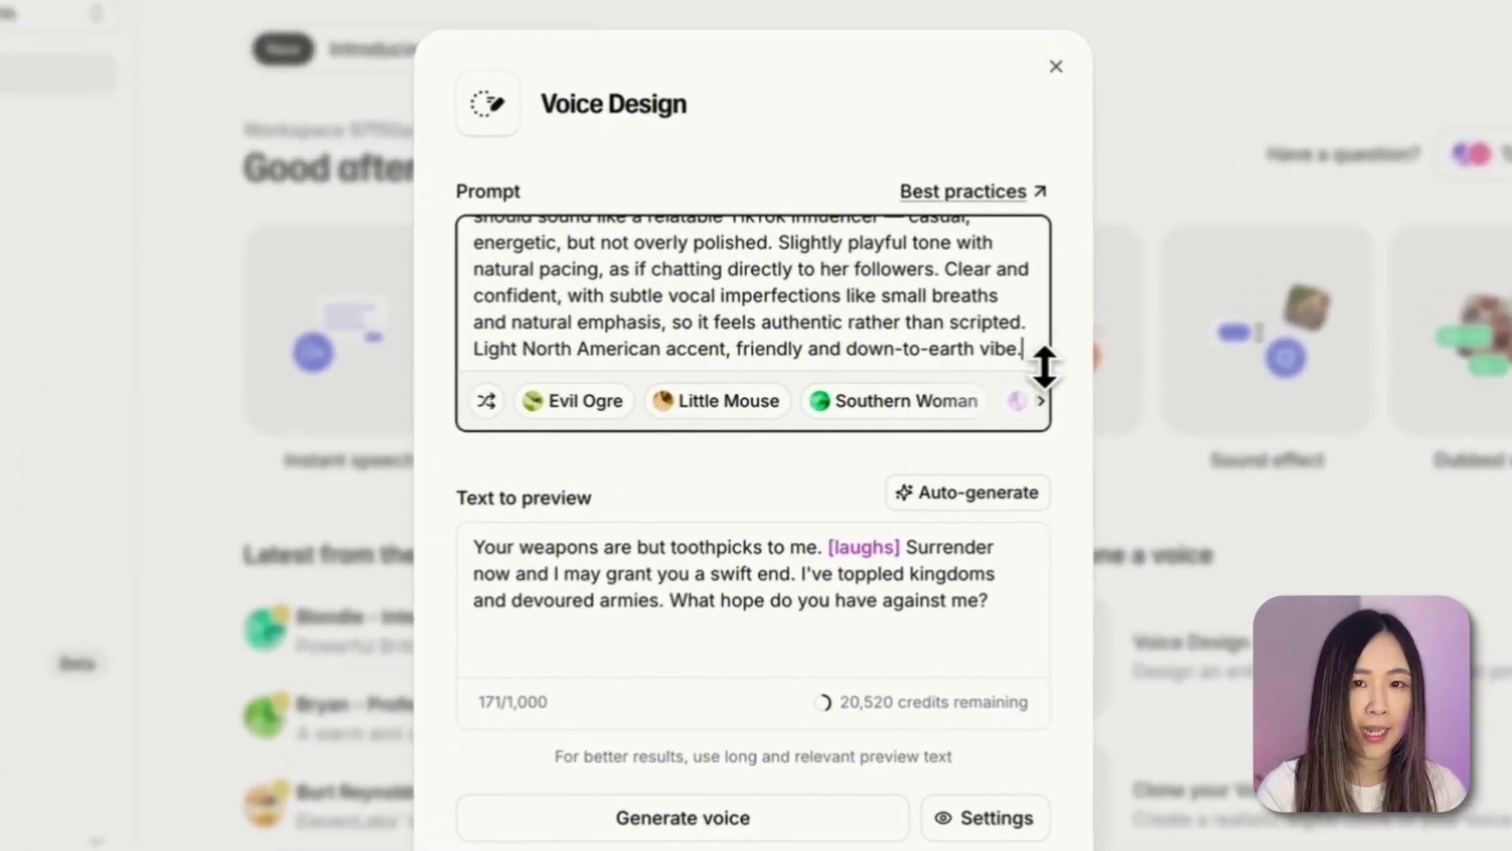
pyautogui.moveTo(1045, 366); pyautogui.dragTo(1043, 544)
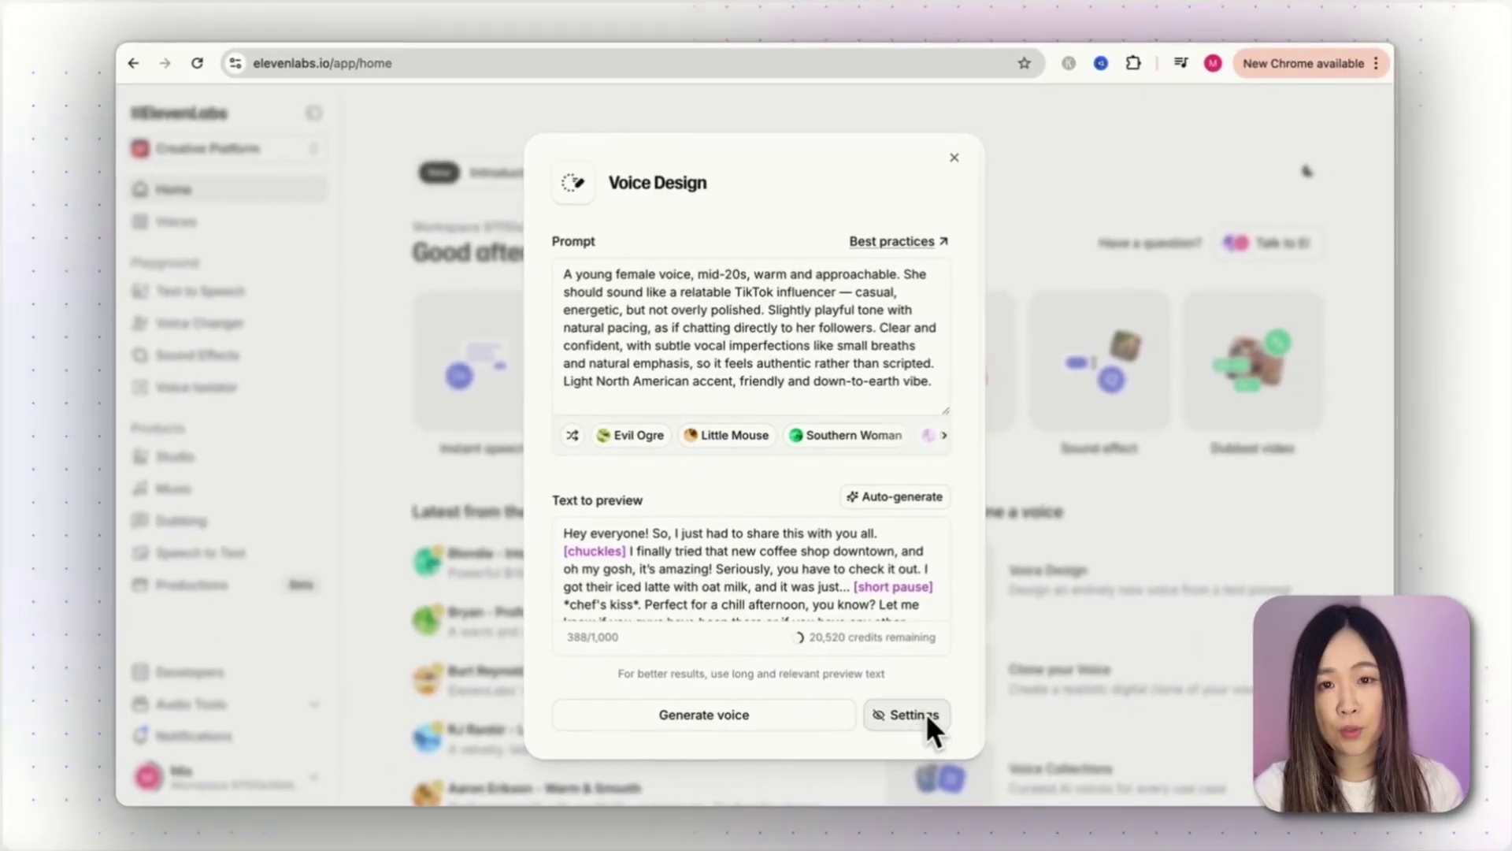
pyautogui.click(929, 717)
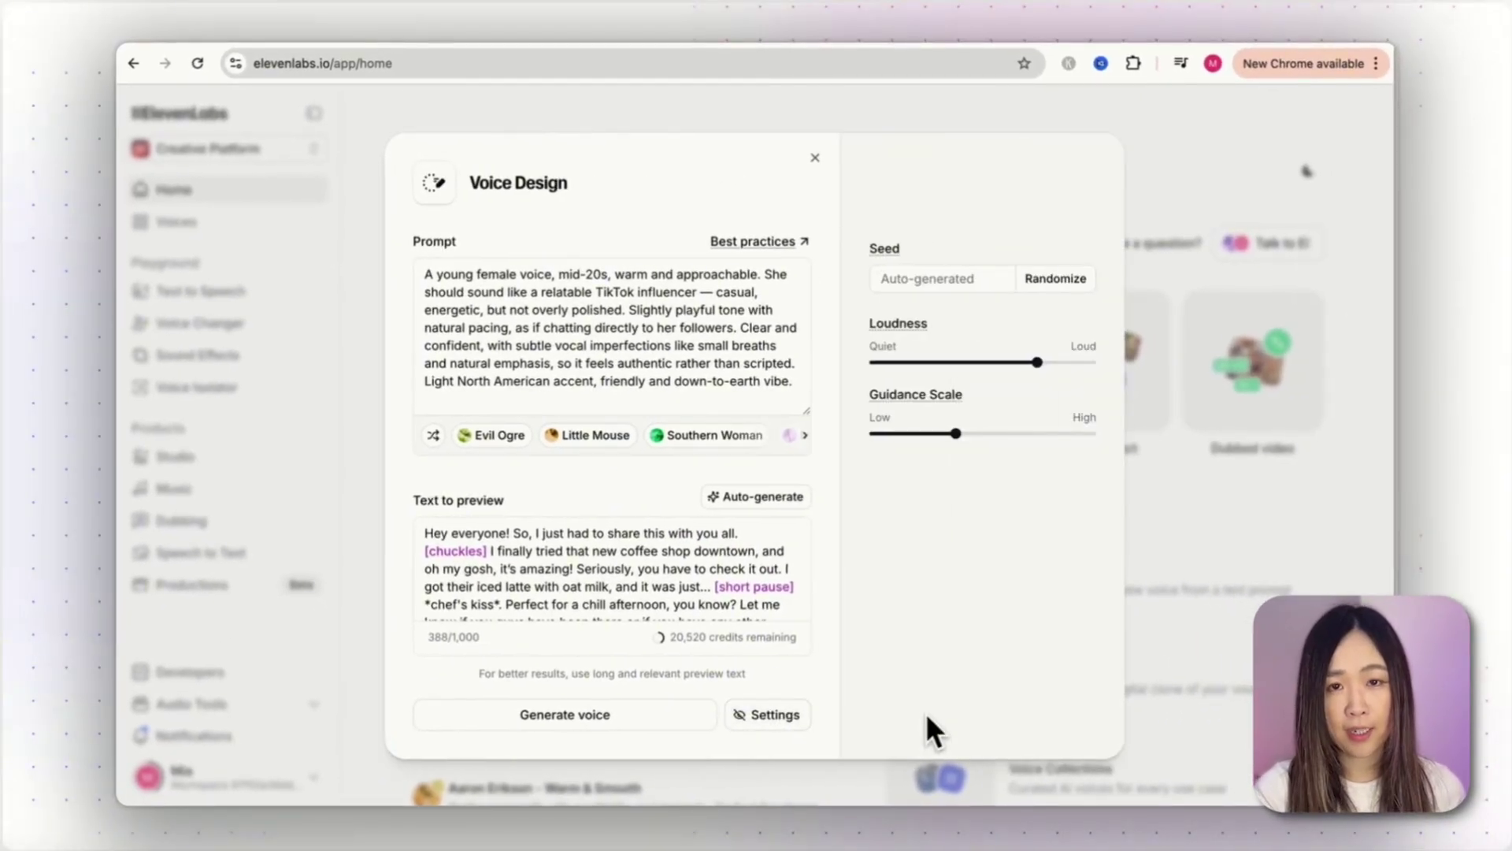
pyautogui.click(747, 719)
pyautogui.click(702, 713)
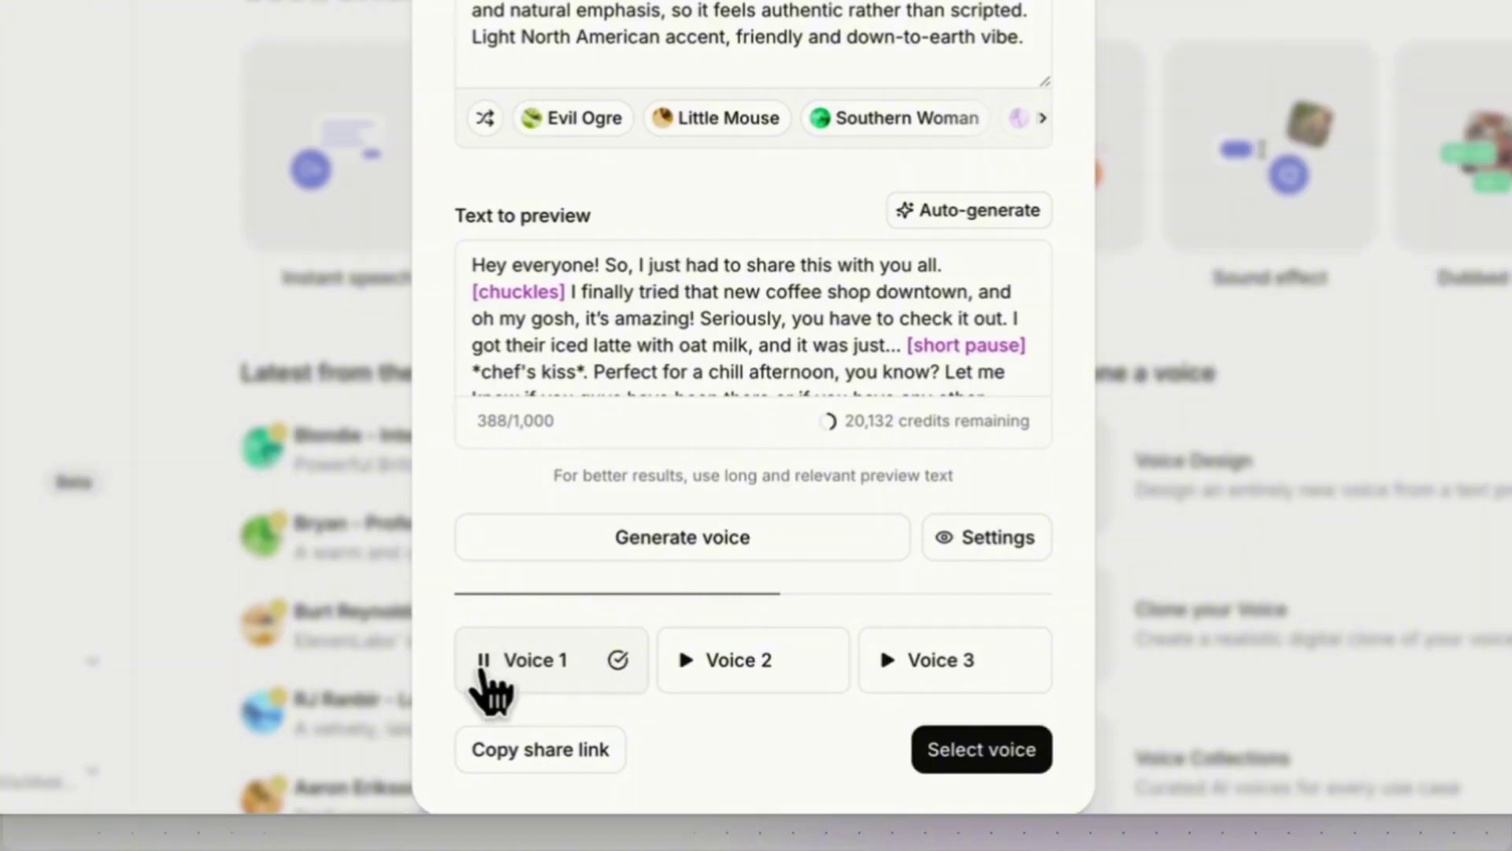
# - Preview Voice 2, Voice 3 and Voice 1 to compare them
pyautogui.click(686, 672)
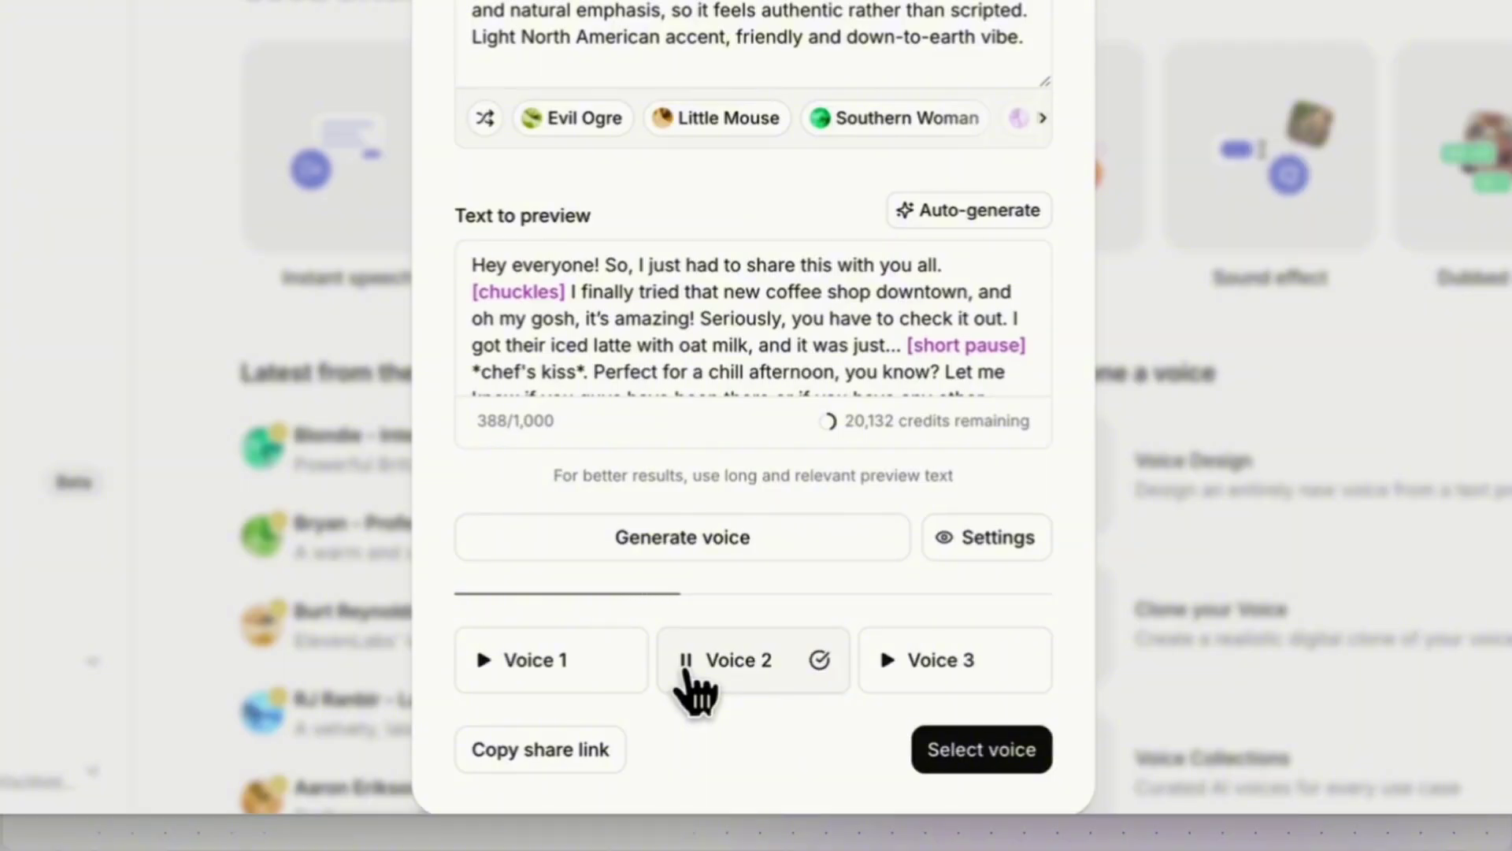
pyautogui.click(686, 675)
pyautogui.click(889, 676)
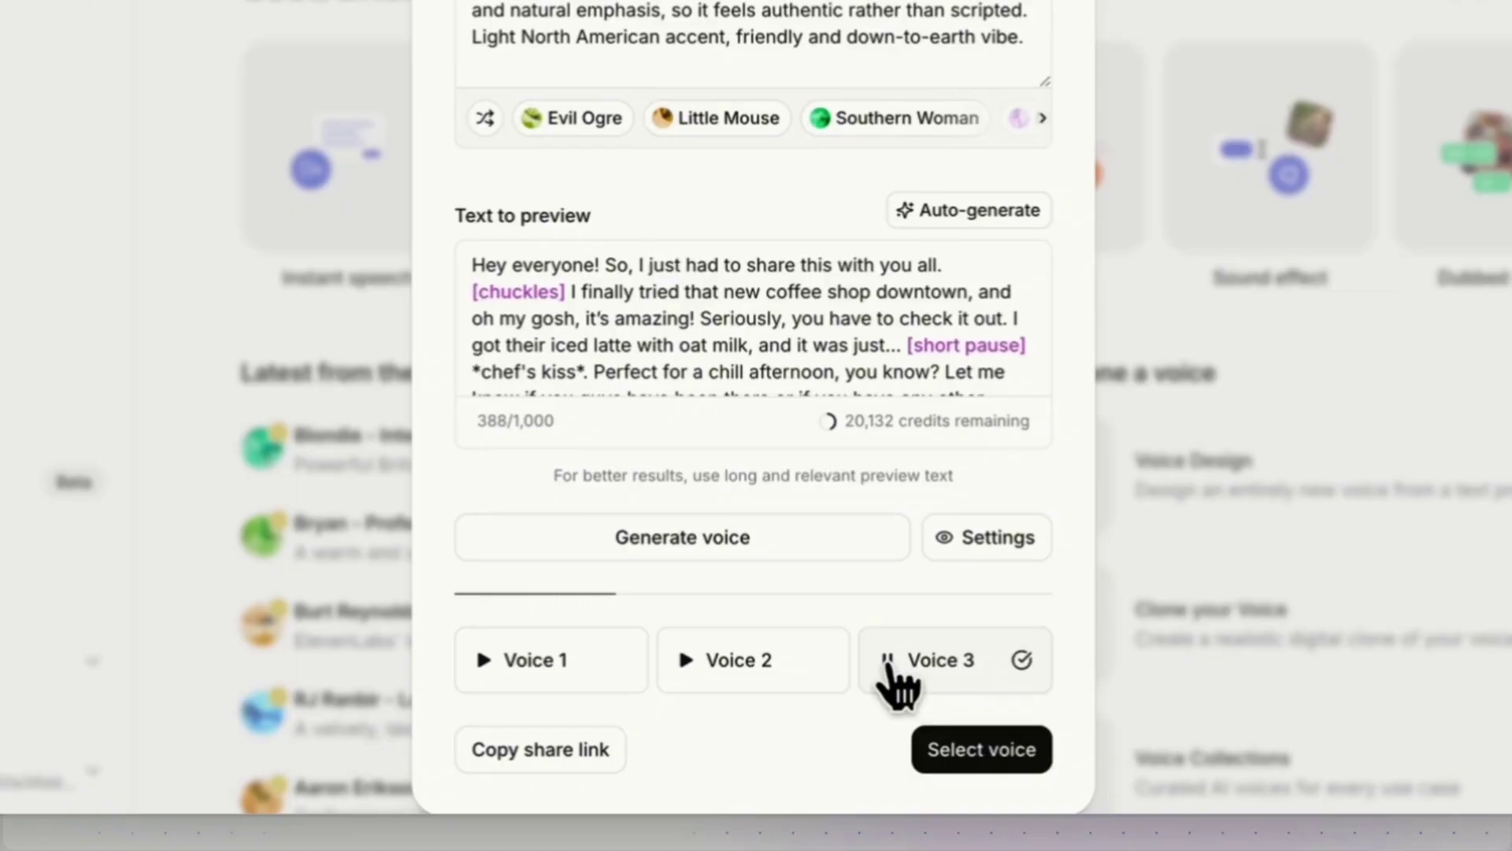
pyautogui.click(611, 667)
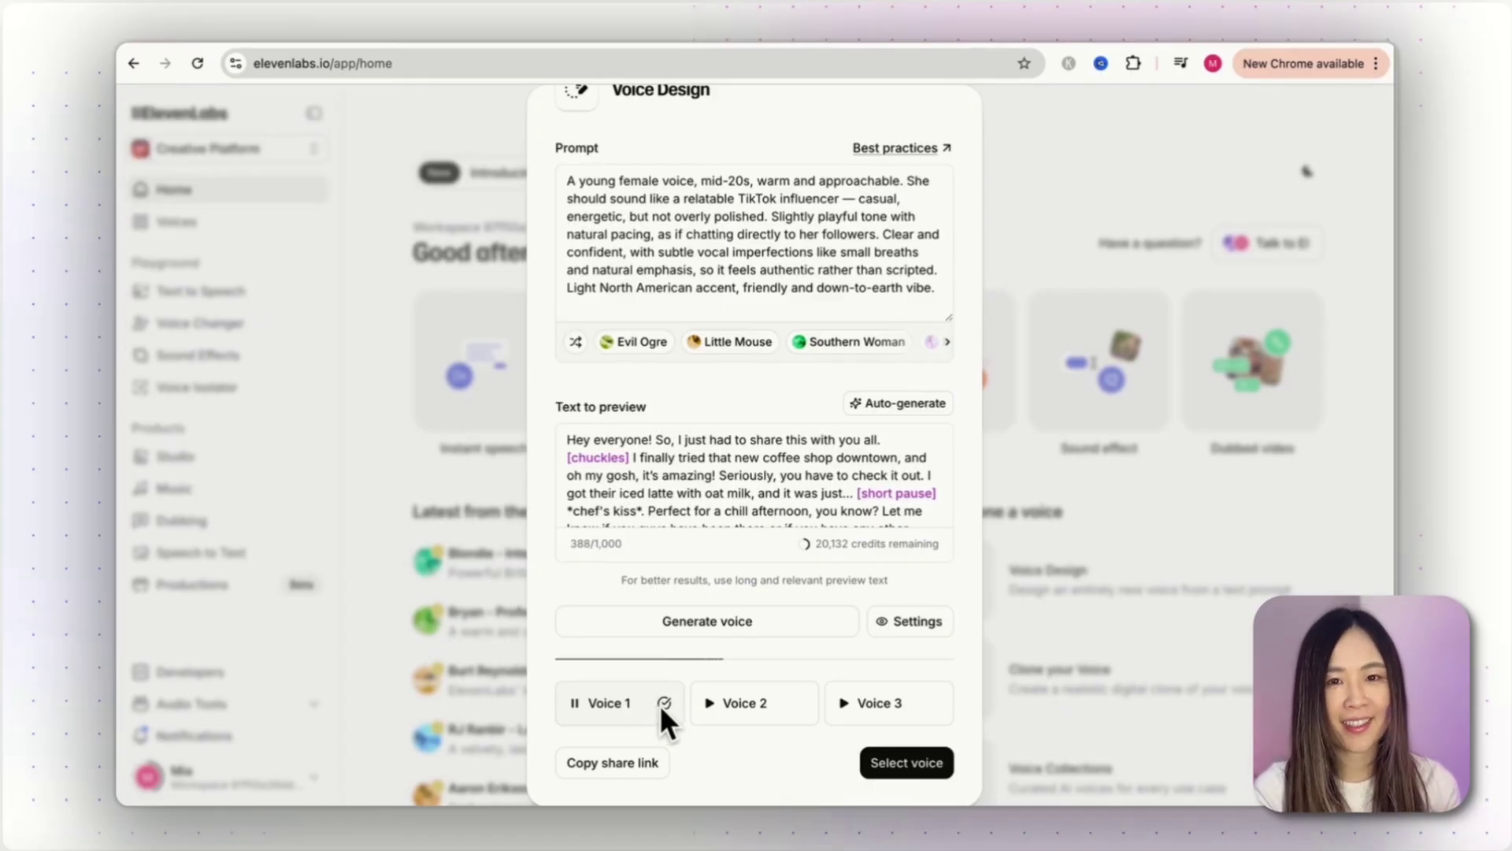
pyautogui.click(580, 701)
# - Name the chosen voice 'Hayley the Influencer' and set its language label to English
pyautogui.click(918, 765)
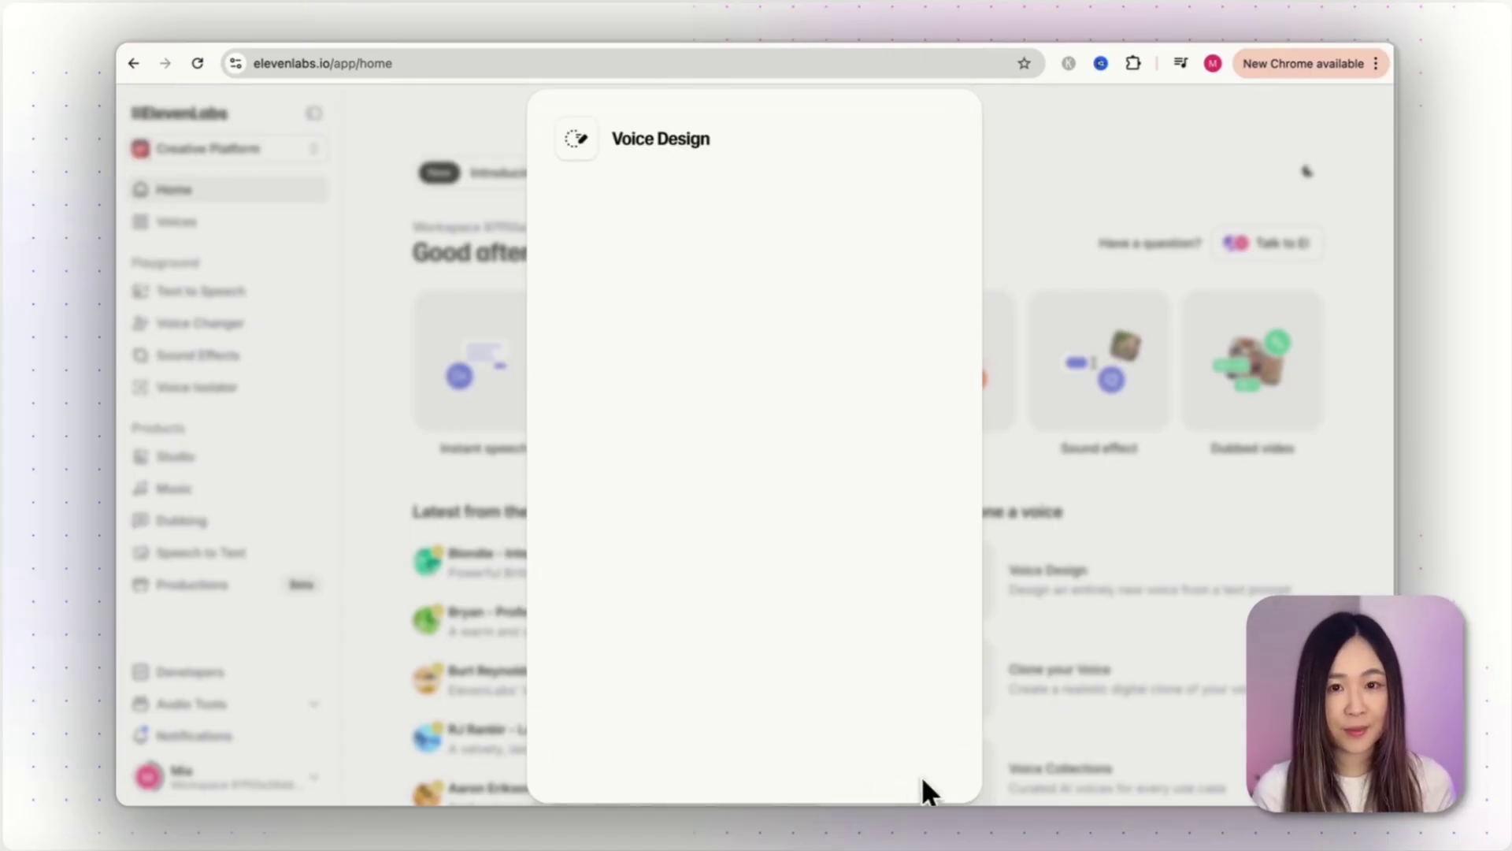
pyautogui.write('Hayley the F')
pyautogui.write('nfluencer')
pyautogui.press('Tab')
pyautogui.click(804, 425)
pyautogui.scroll(-5, 804, 551)
pyautogui.click(788, 551)
# - Add Age Young and Gender Female labels, then save the voice
pyautogui.click(600, 459)
pyautogui.click(684, 542)
pyautogui.click(815, 441)
pyautogui.click(780, 476)
pyautogui.click(601, 480)
pyautogui.click(710, 529)
pyautogui.click(823, 461)
pyautogui.click(810, 526)
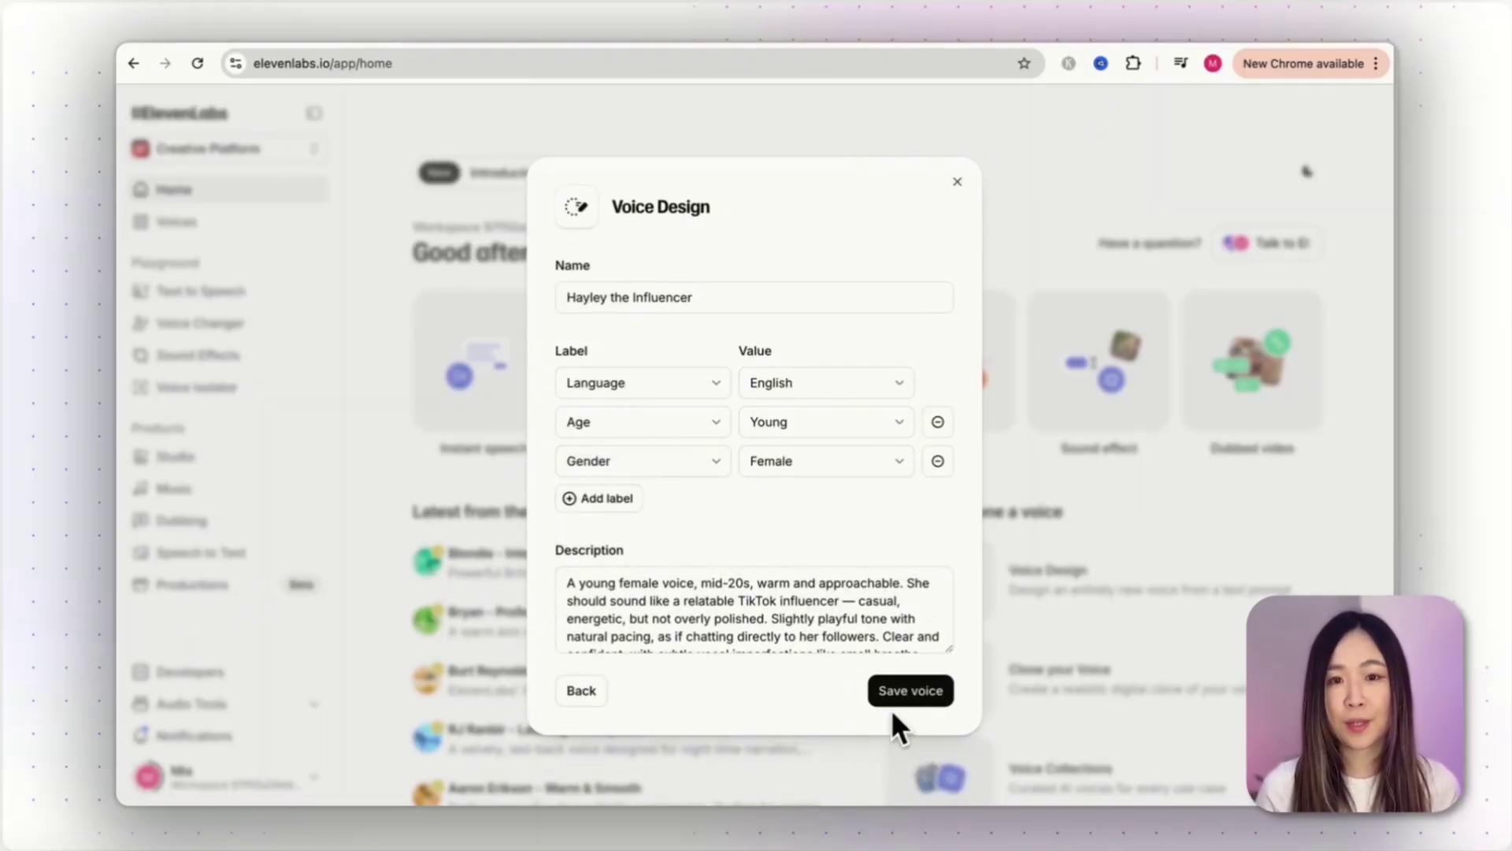
pyautogui.click(958, 182)
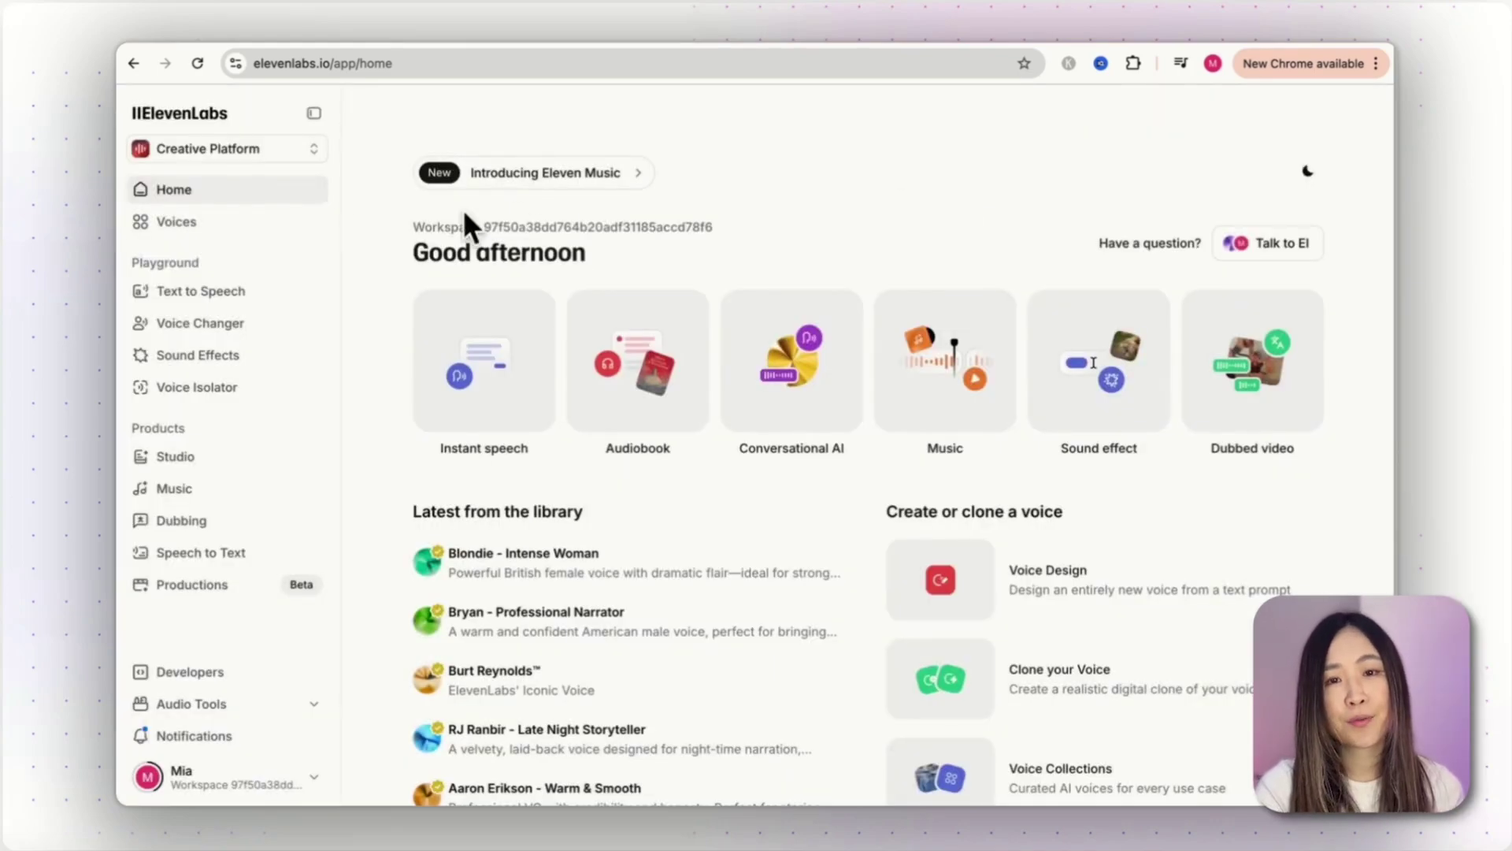
# - Paste the creatine script into Text to Speech, generate speech, and play Generations 1 and 2
pyautogui.click(206, 305)
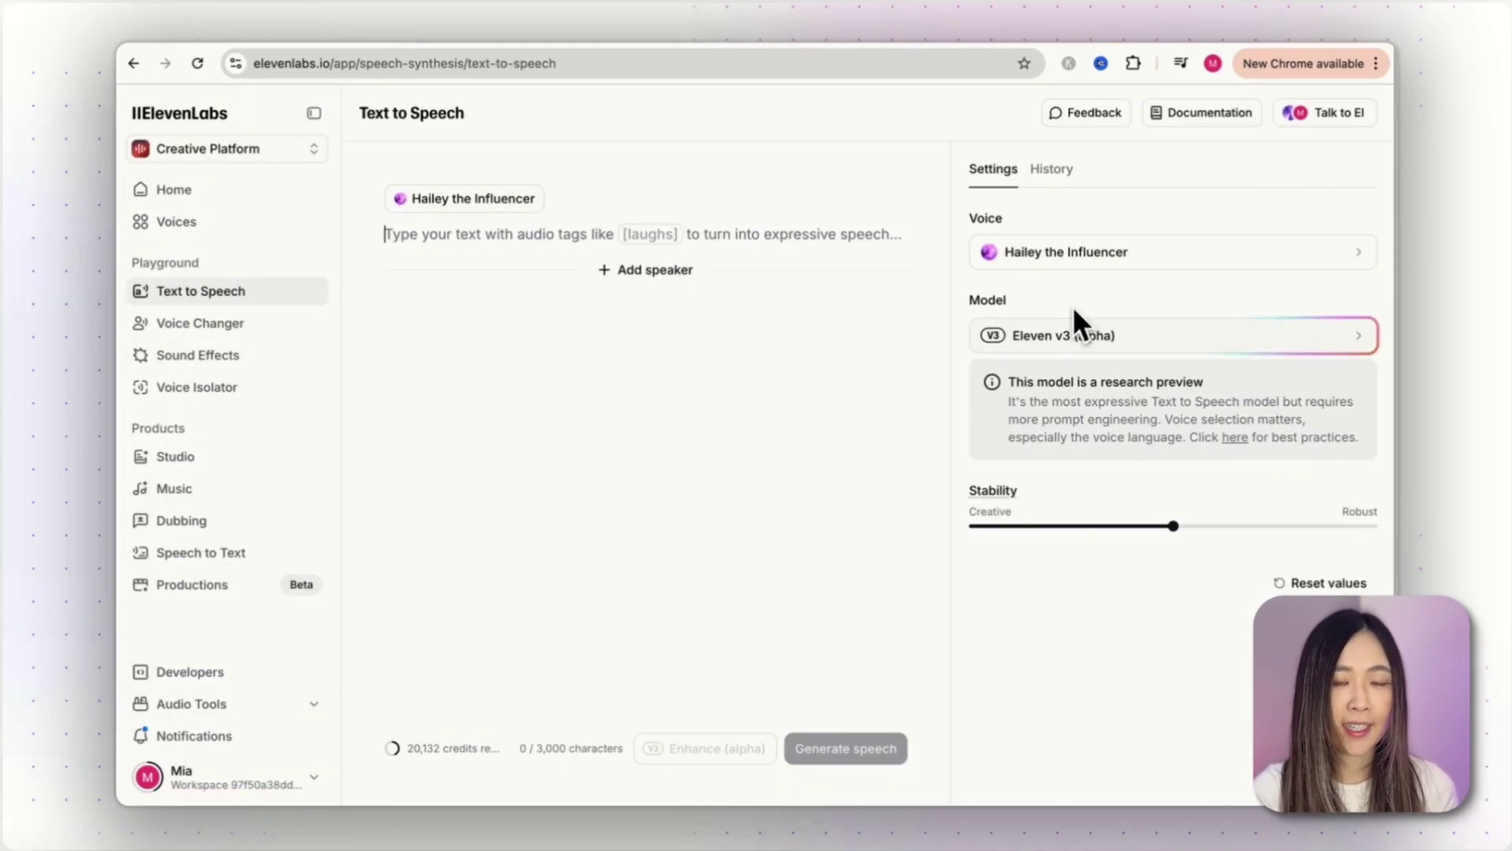
pyautogui.write('If you’re not on creatine yet, you’re honestly missing out. I was grinding in the gym every day and still felt stuck — no real progress, always tired. Then I tried Dzine Creatine Premium and... total game changer. I’ve got way more energy, I recover faster, and I’m not dragging through my workouts anymore. It’s literally like having a cheat code for gains — once you use it, you can’t imagine training without it. Don’t wait around and waste more sessions — you’ll thank yourself later. Grab yours now, I’ll drop the link below.')
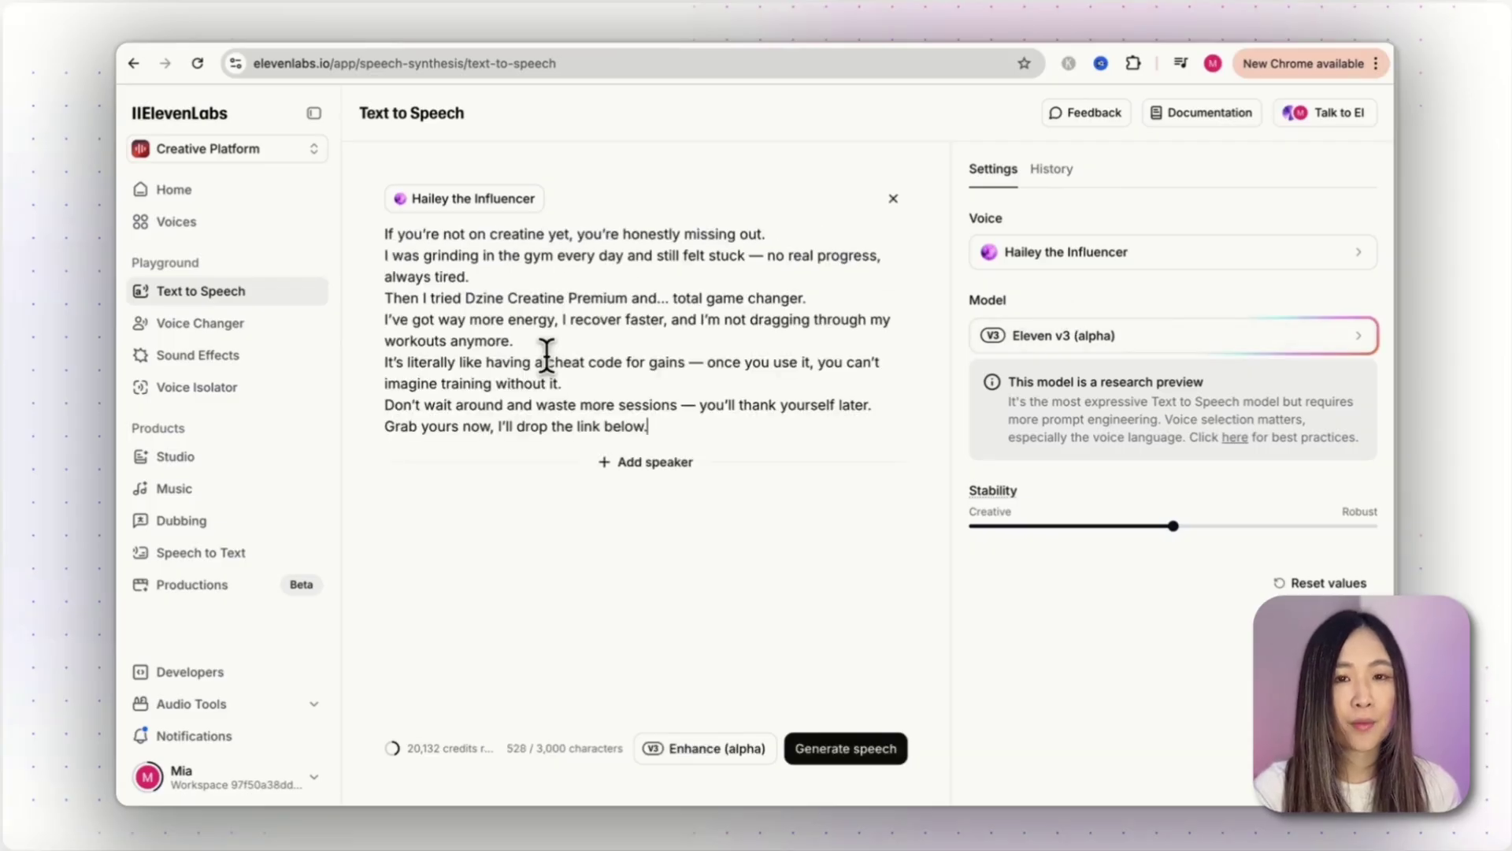
pyautogui.click(839, 754)
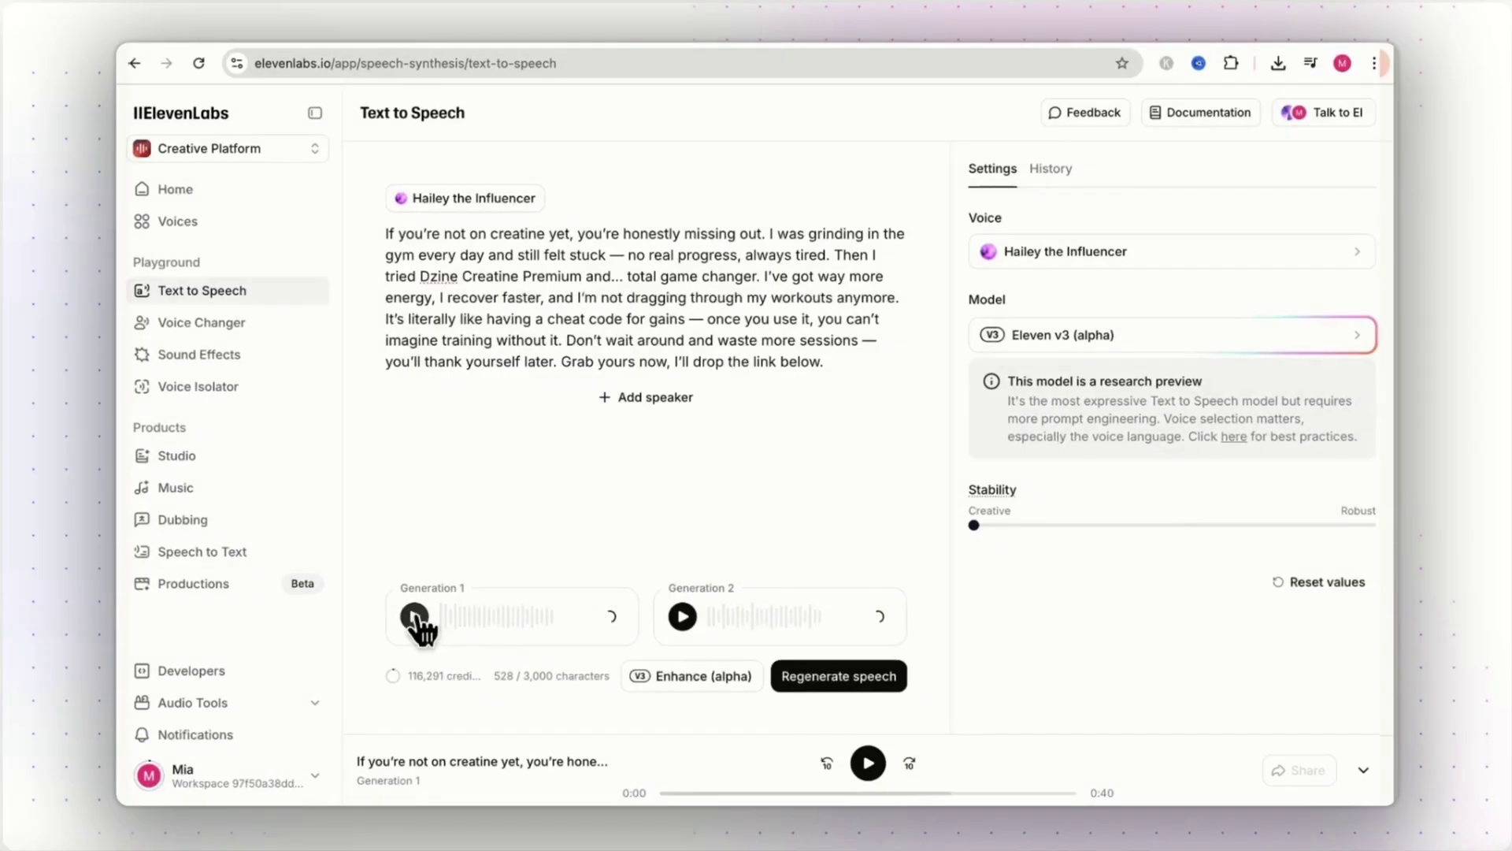
pyautogui.click(415, 616)
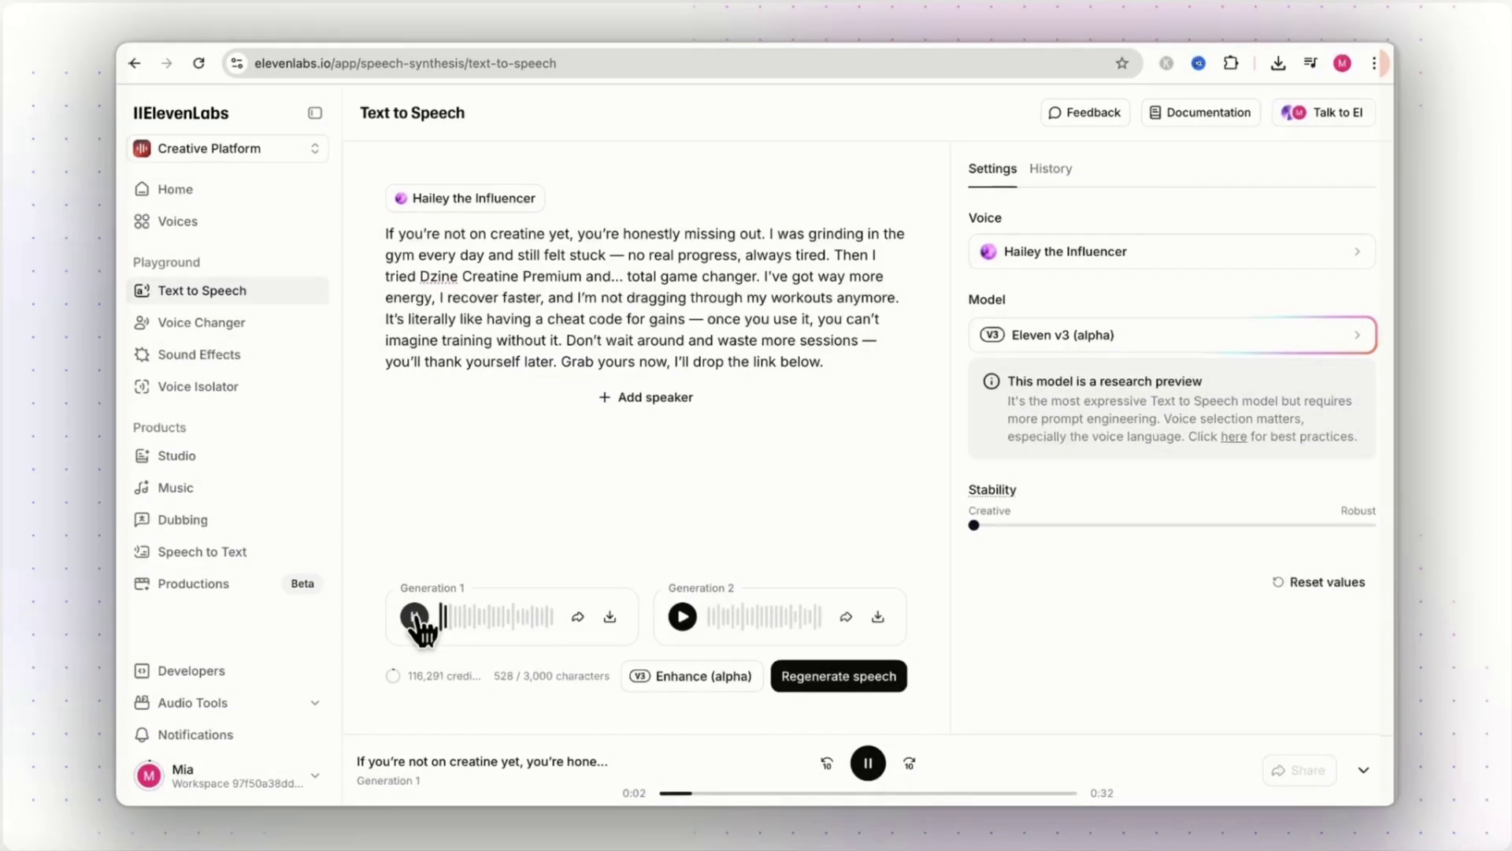
pyautogui.click(682, 617)
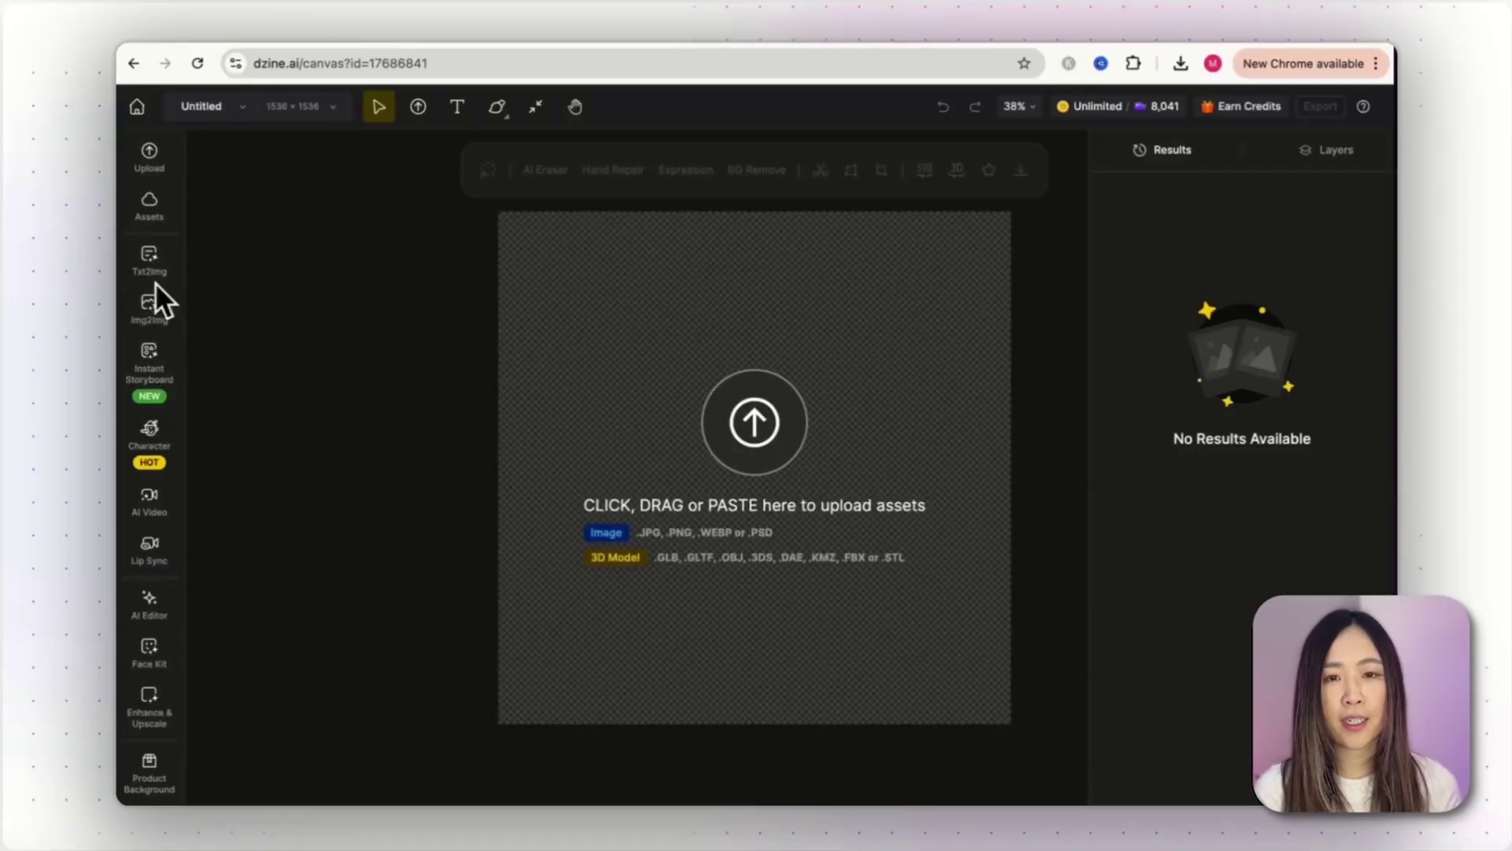
# - Open Txt2Img from the sidebar and apply Dzine Realistic v3 from the style browser
pyautogui.moveTo(149, 264)
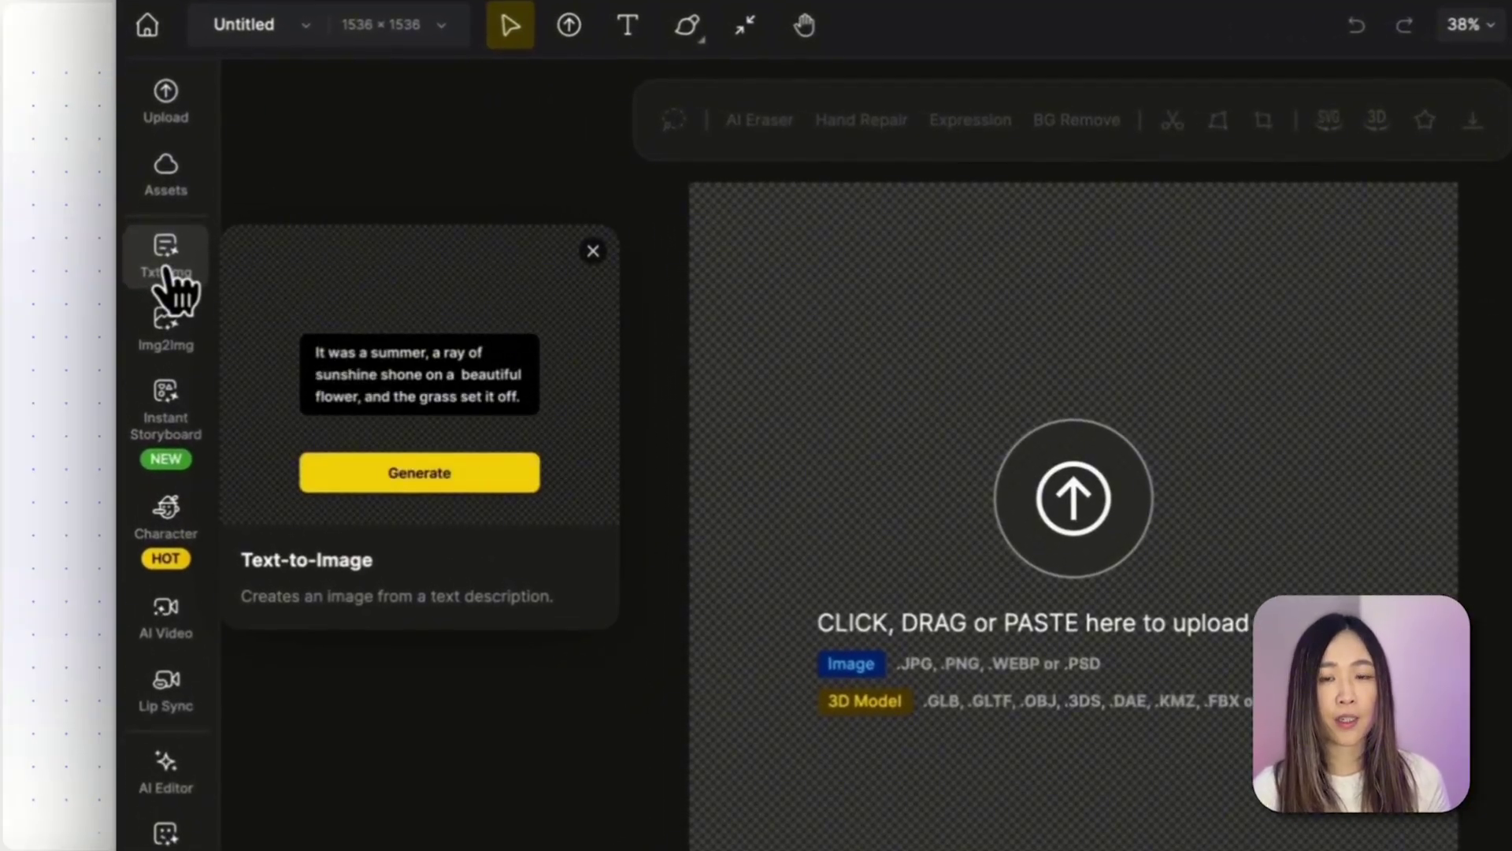
pyautogui.click(169, 271)
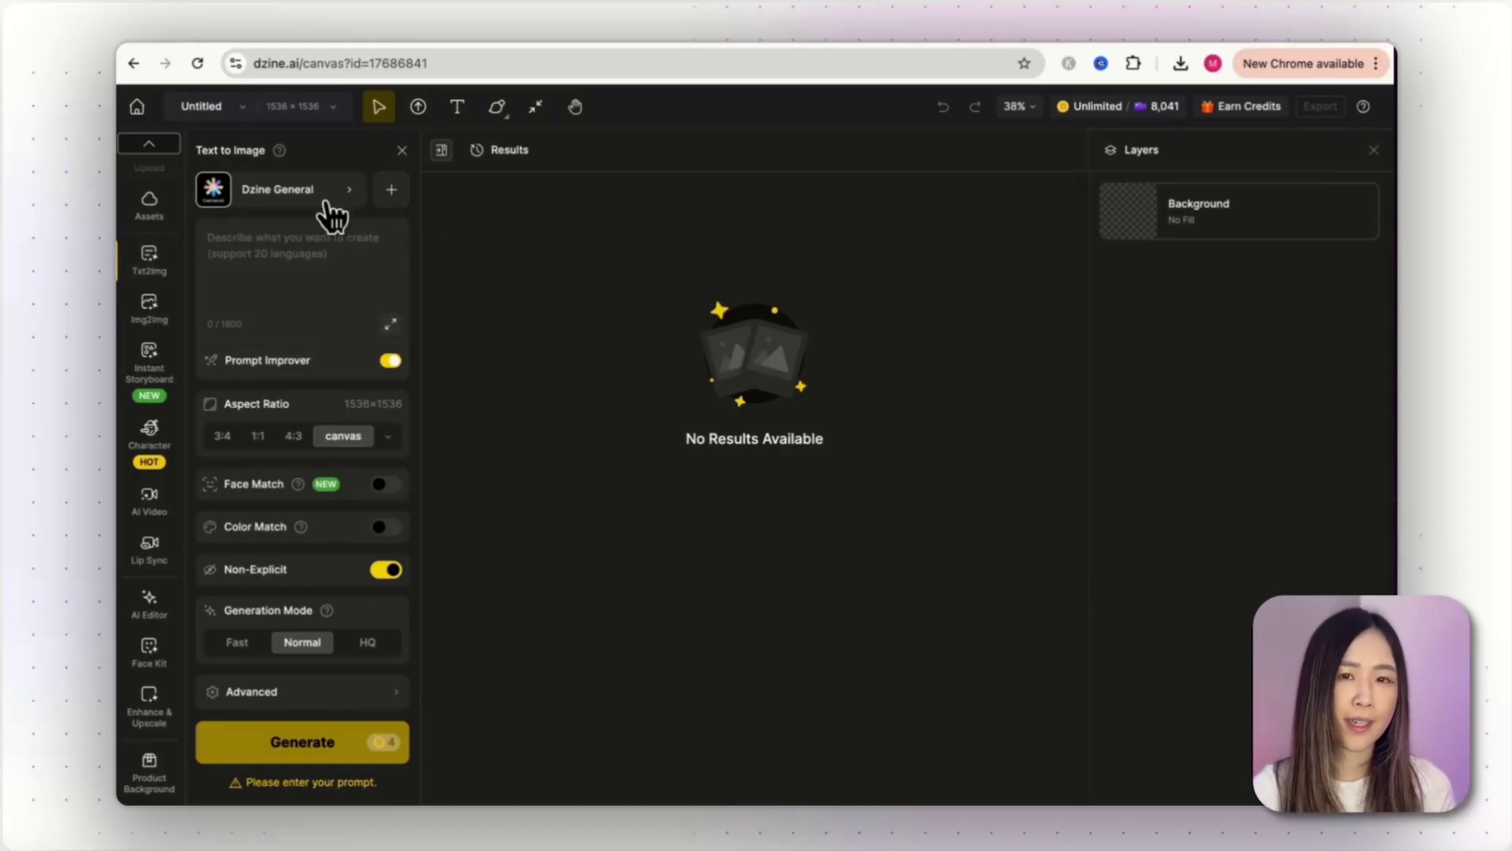
pyautogui.click(325, 203)
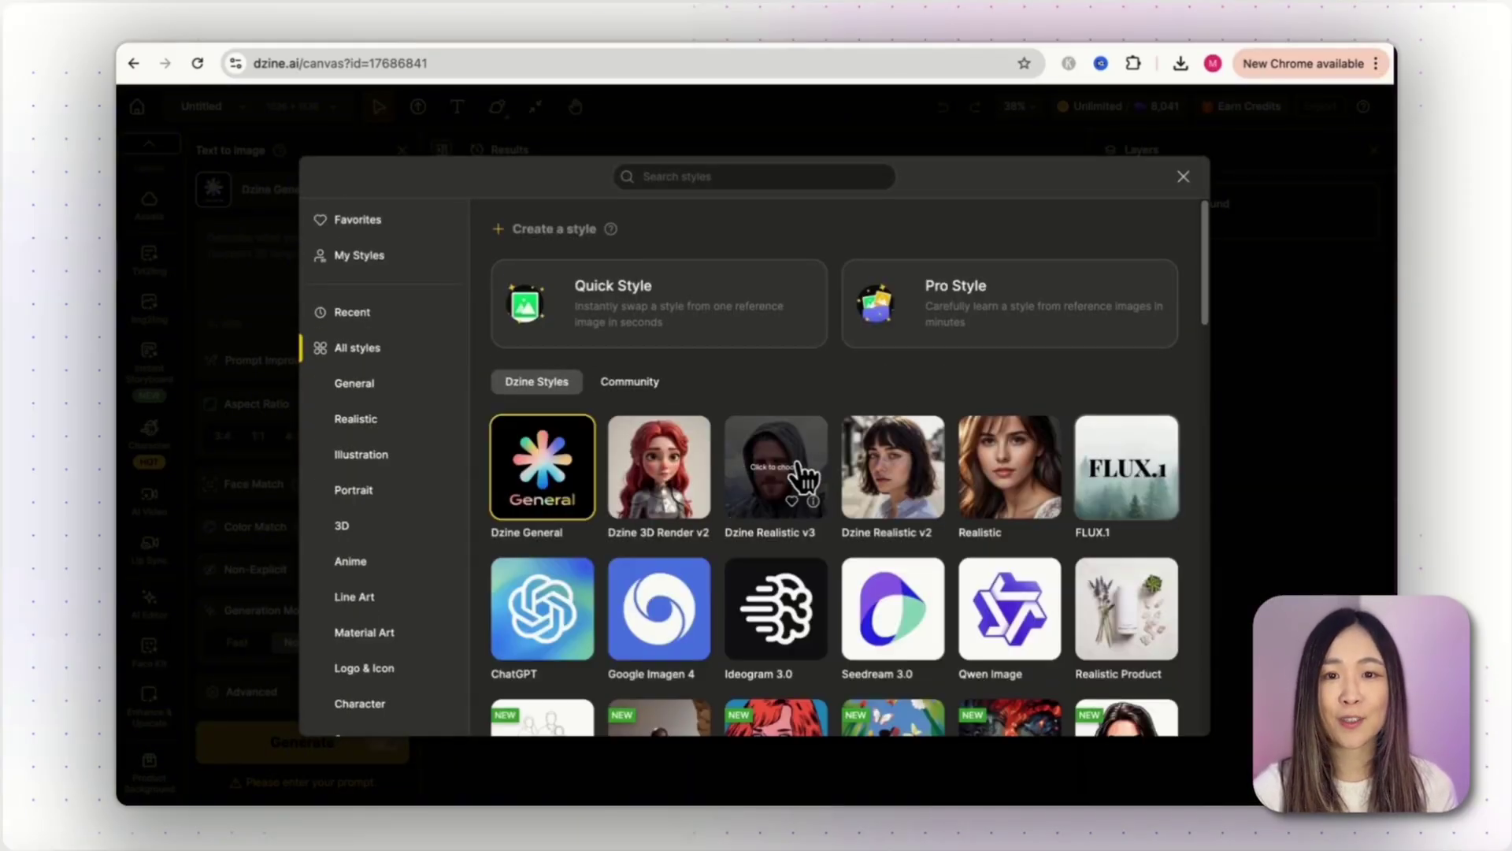
pyautogui.click(812, 501)
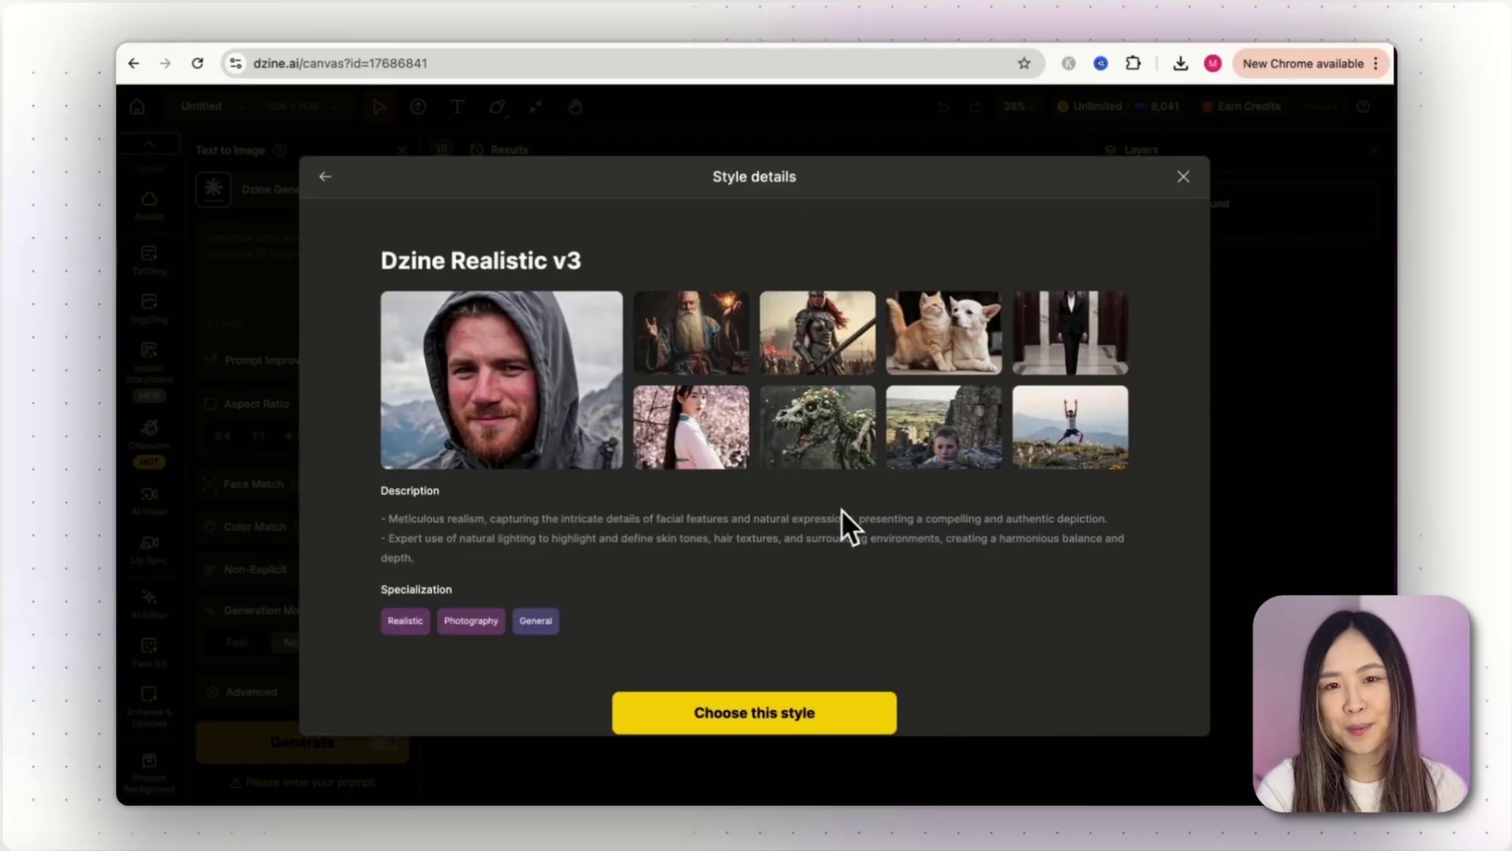
pyautogui.click(765, 704)
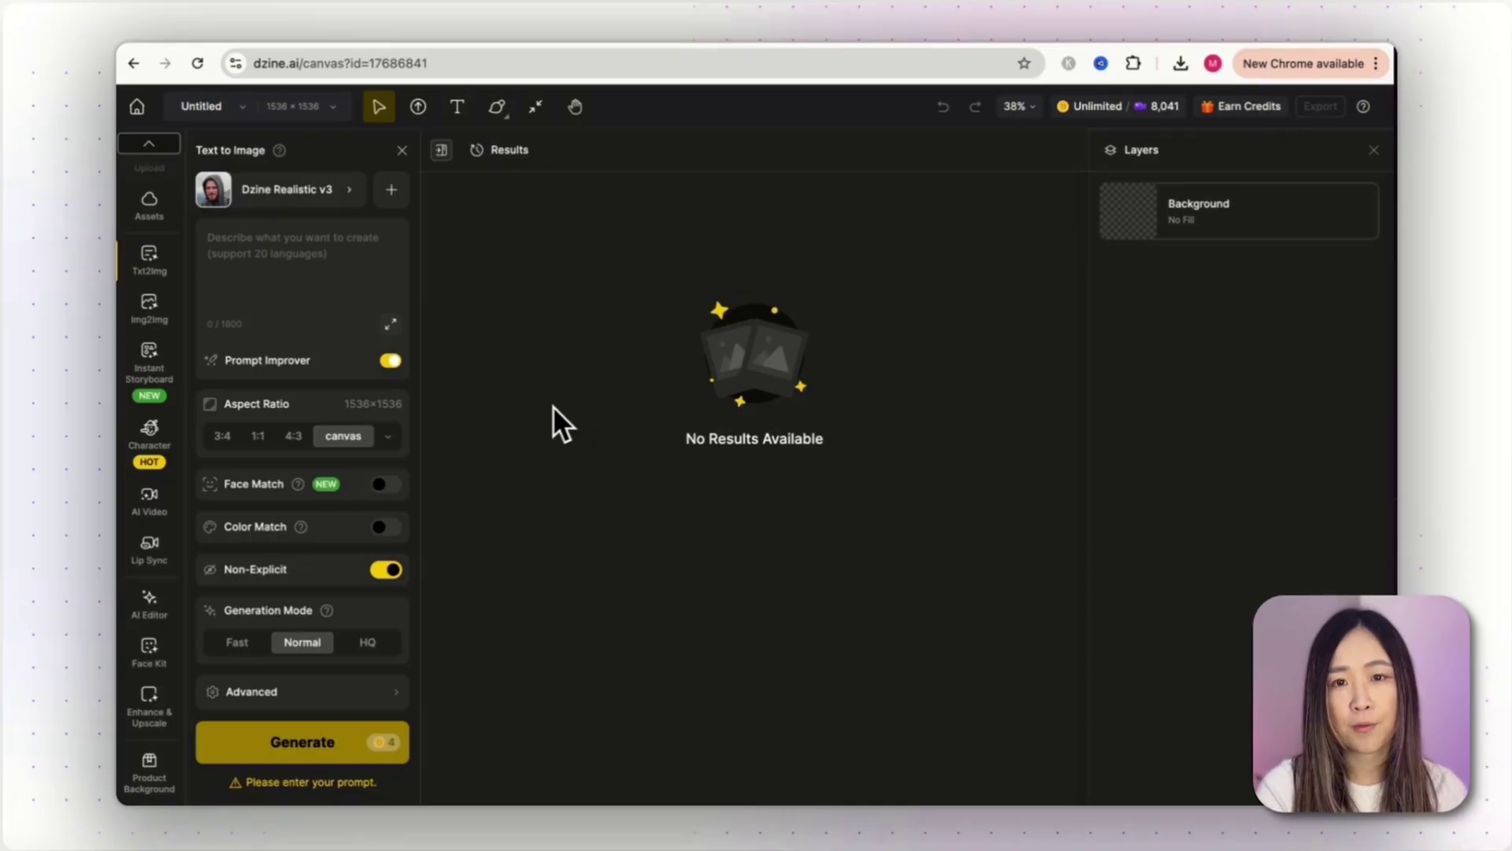
# - Paste the casual female UGC influencer prompt and remove its trailing blank line
pyautogui.click(344, 271)
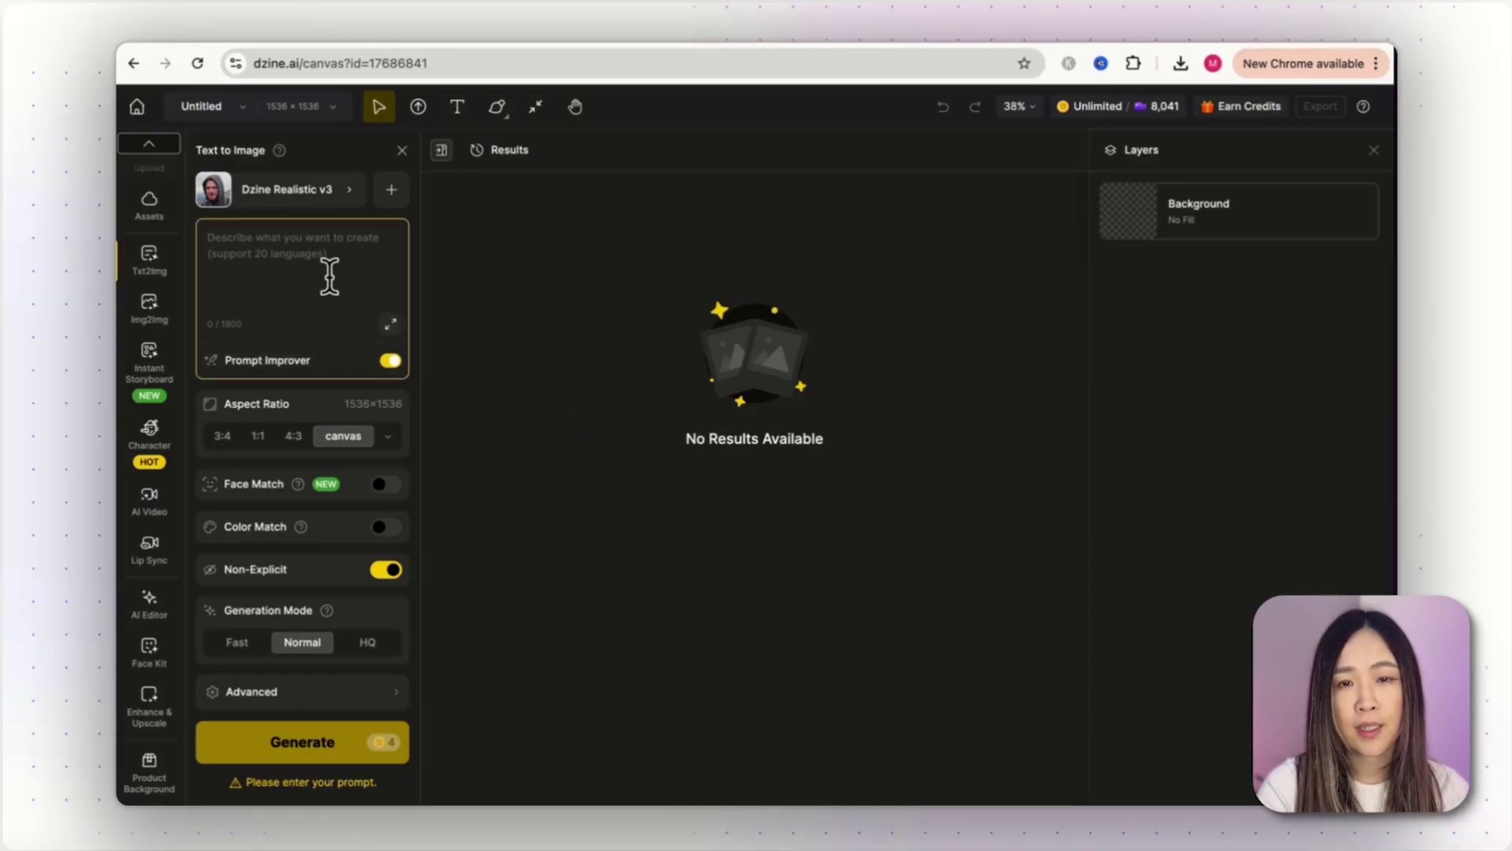
pyautogui.press('super+v')
pyautogui.click(389, 404)
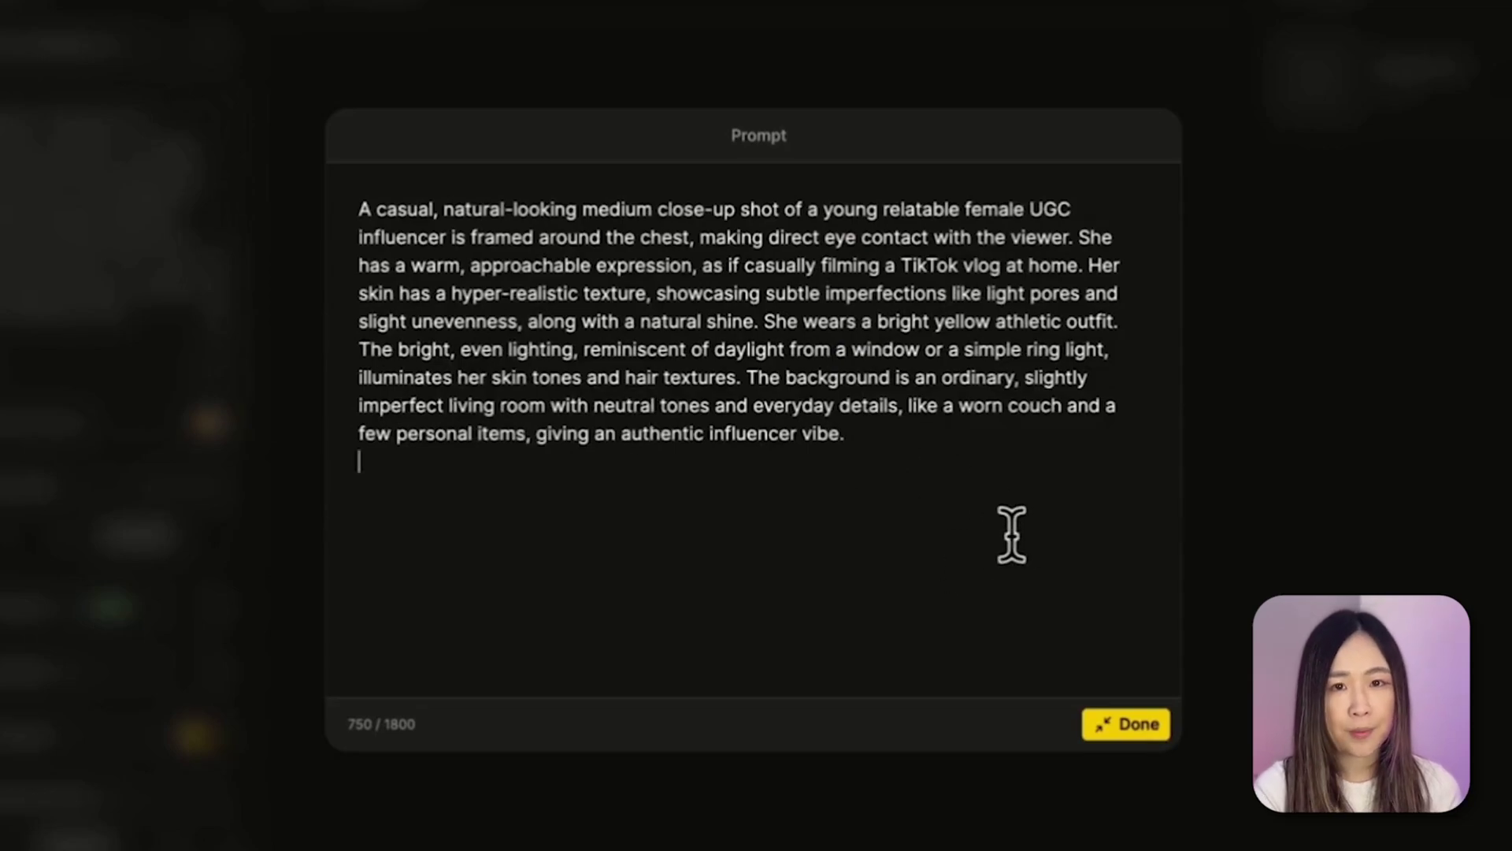
pyautogui.press('BackSpace')
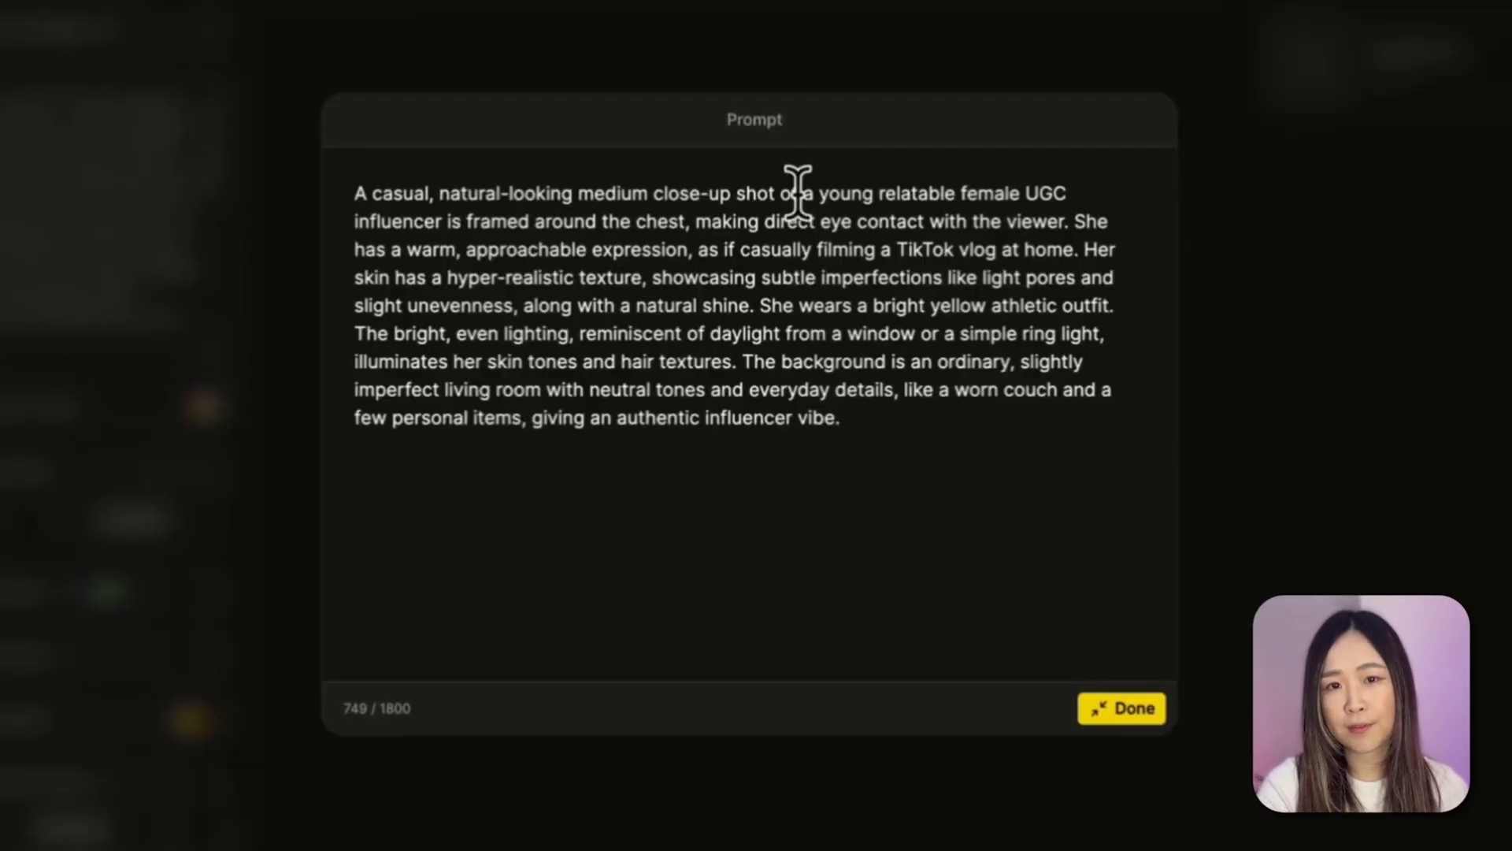
# - Review the prompt's framing and background sentences in the expanded editor
pyautogui.moveTo(802, 193); pyautogui.dragTo(1067, 193)
pyautogui.click(834, 376)
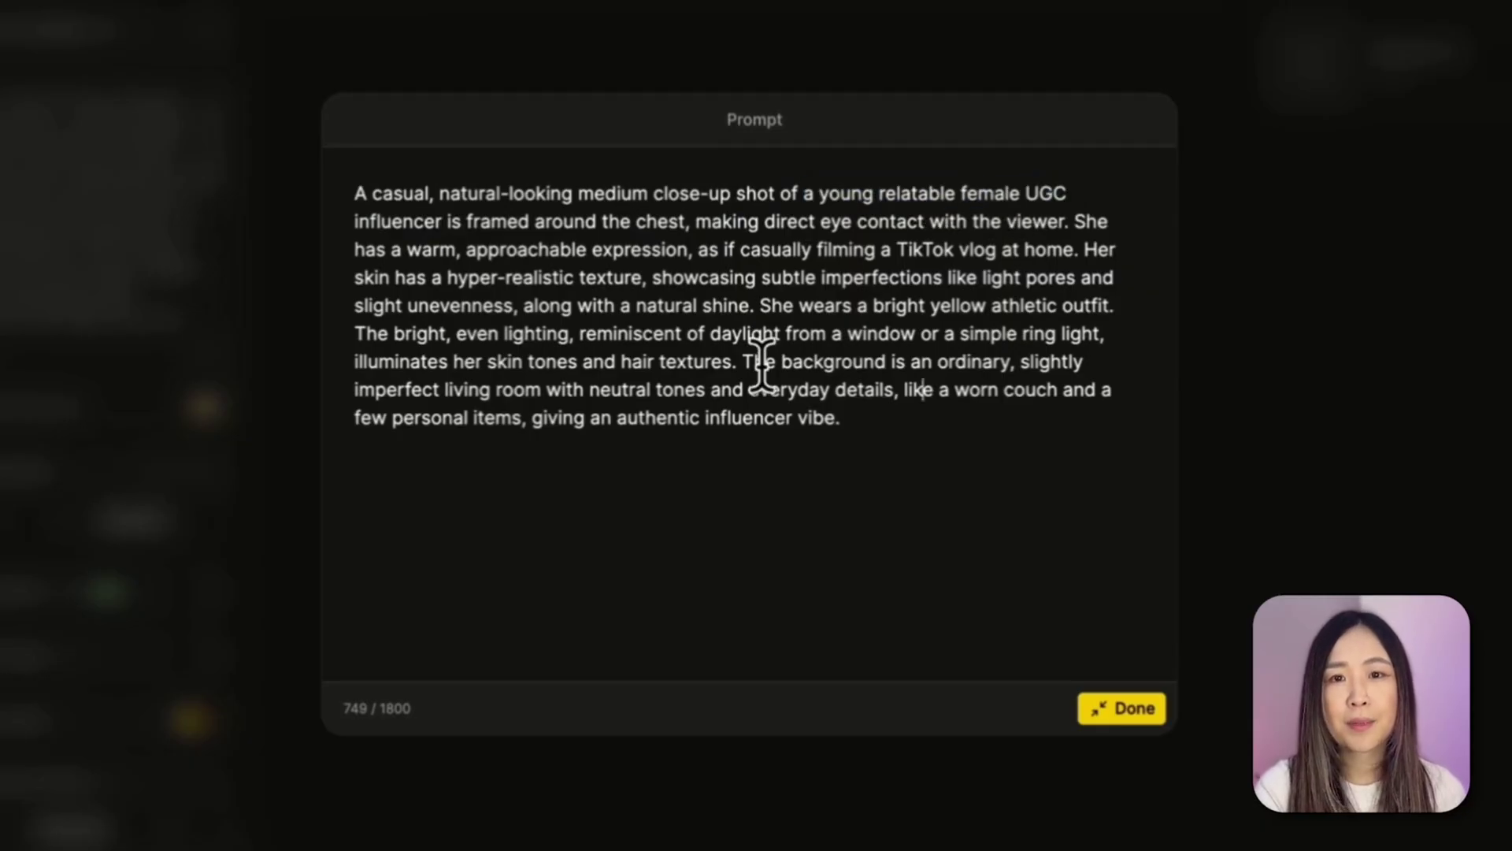
pyautogui.moveTo(740, 359); pyautogui.dragTo(928, 386)
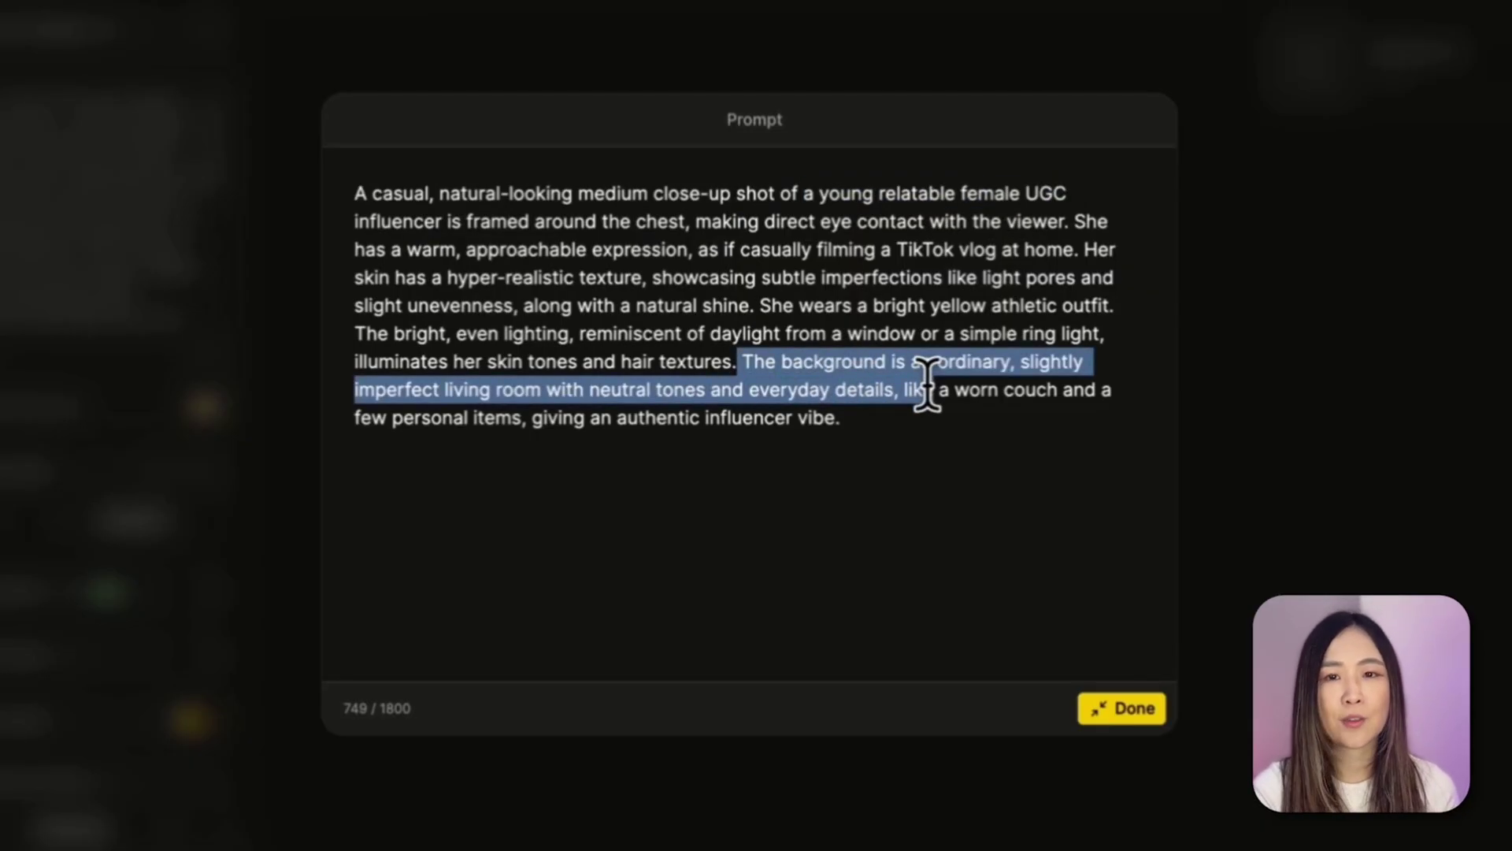
pyautogui.moveTo(928, 386); pyautogui.dragTo(895, 429)
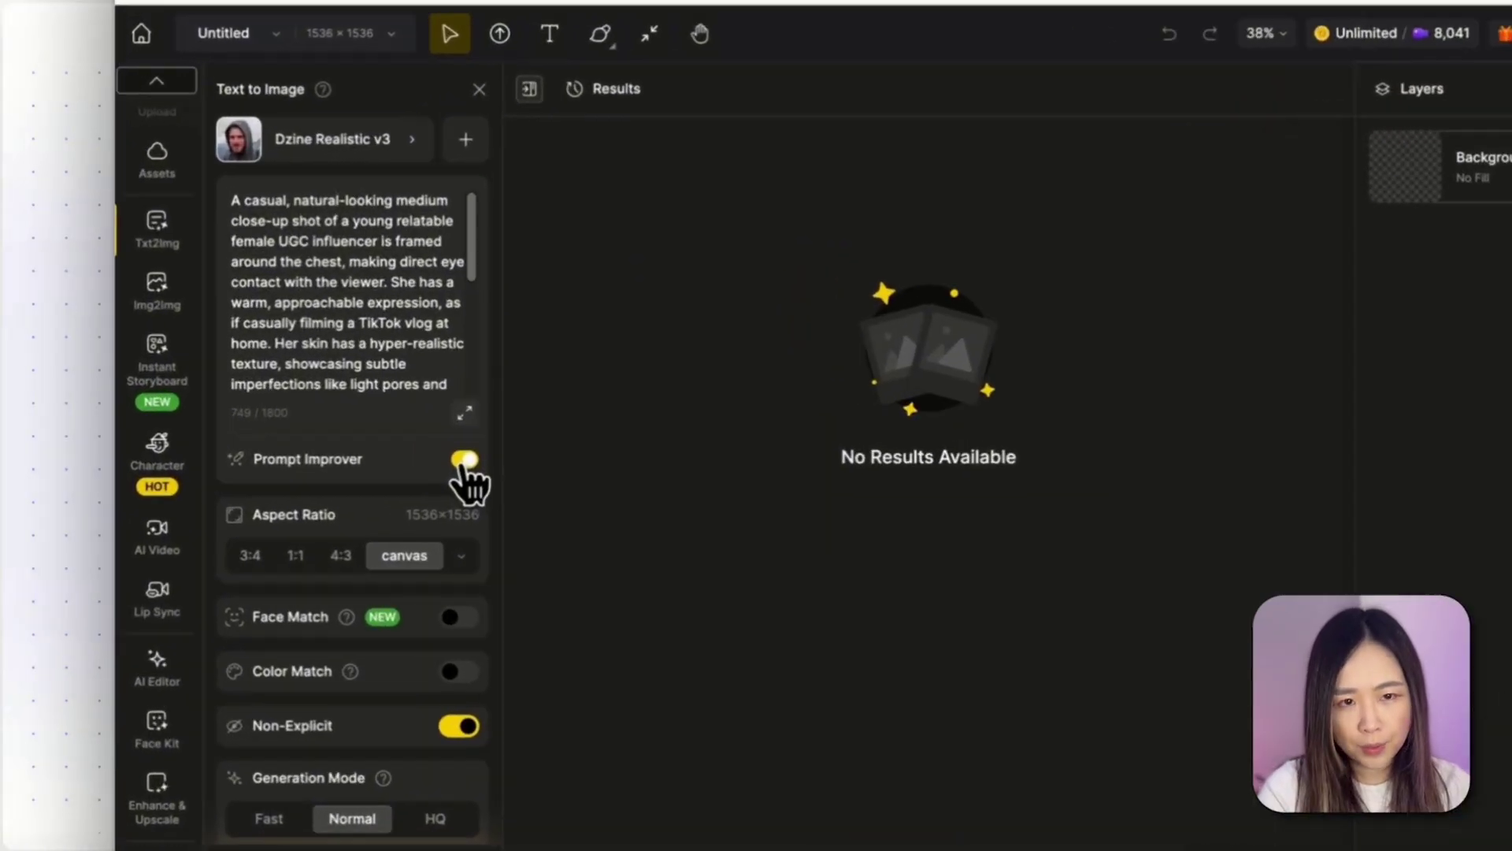
# - Turn off automatic prompt improvement and set the aspect ratio to 9:16
pyautogui.click(250, 422)
pyautogui.click(494, 573)
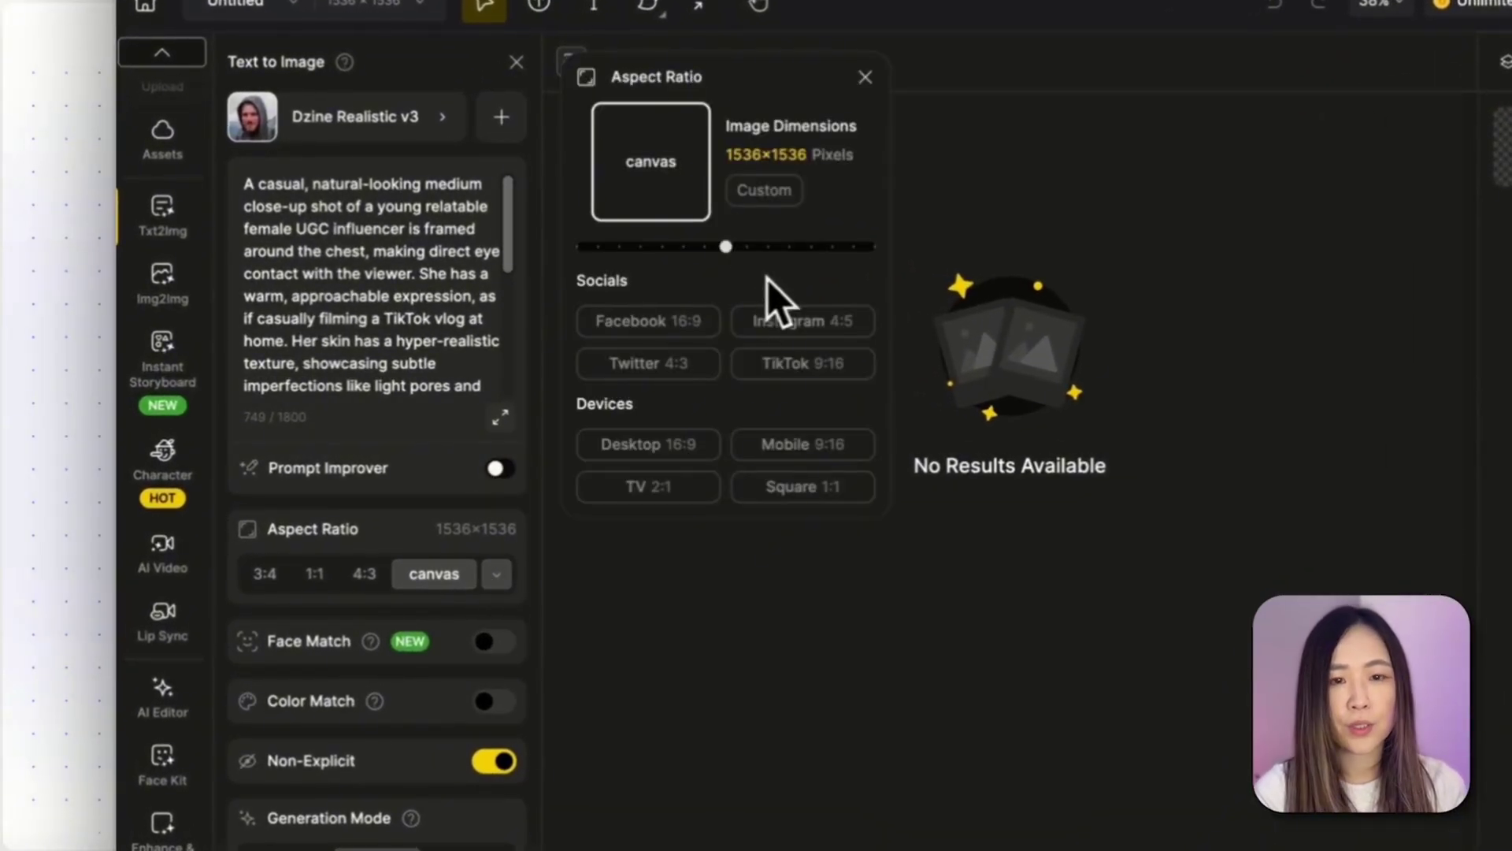
pyautogui.click(837, 455)
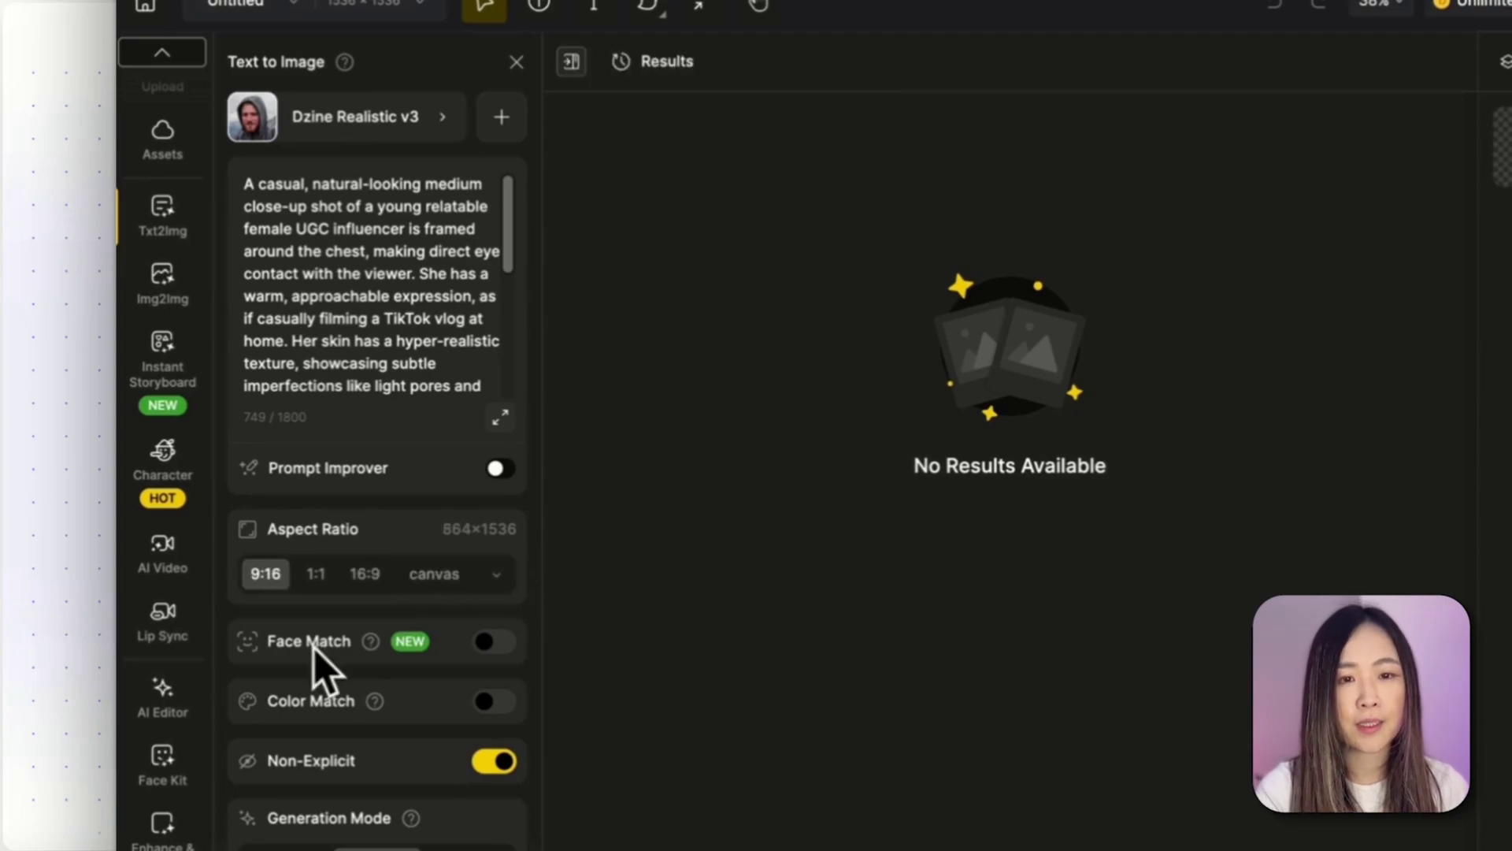
# - Generate the portraits in HQ mode with Face Match turned off
pyautogui.click(501, 642)
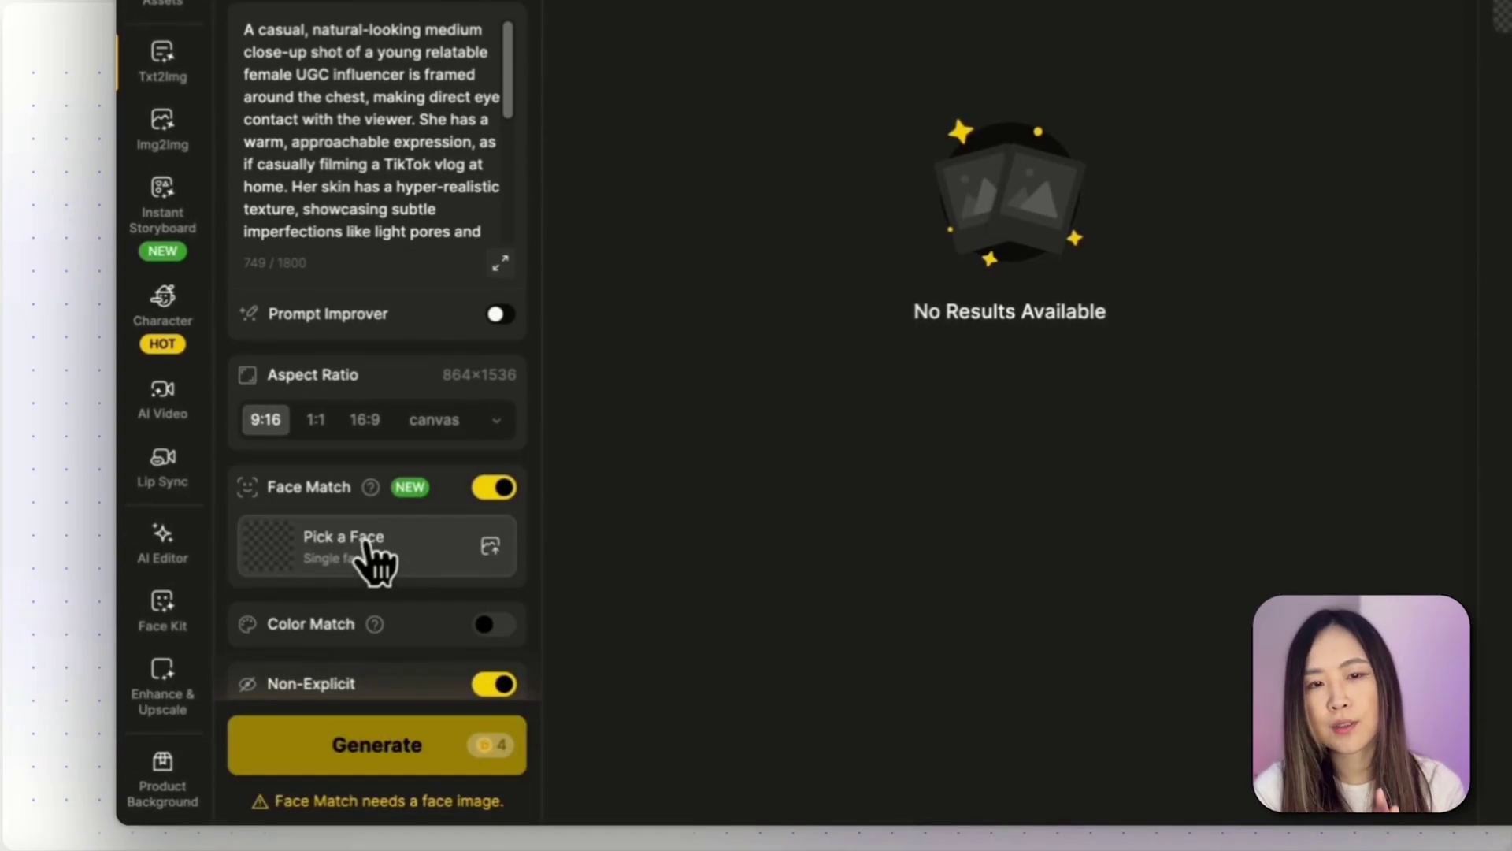
pyautogui.scroll(-1, 370, 555)
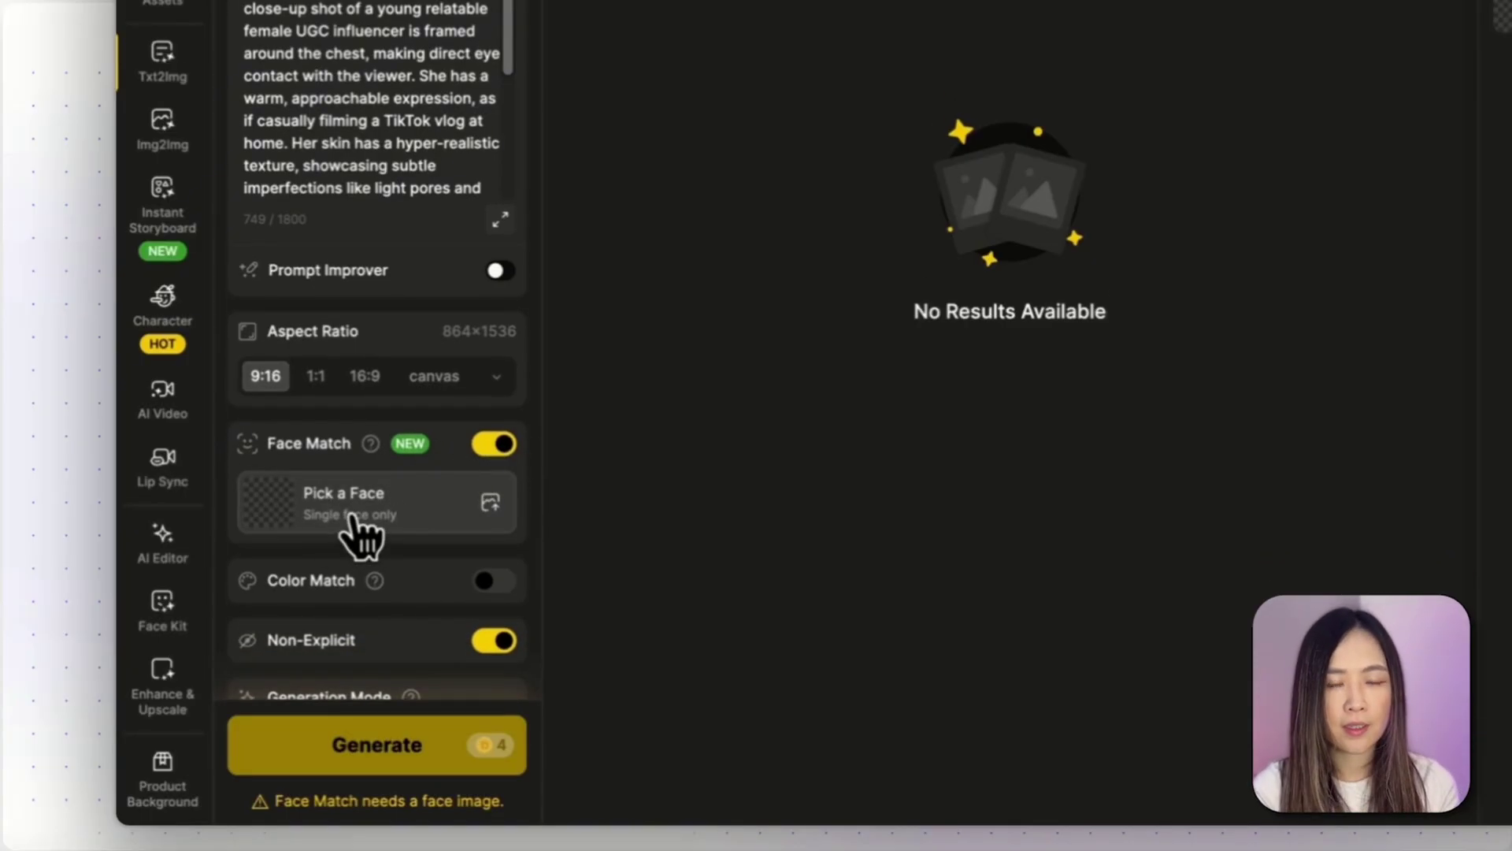
pyautogui.moveTo(372, 446)
pyautogui.click(493, 444)
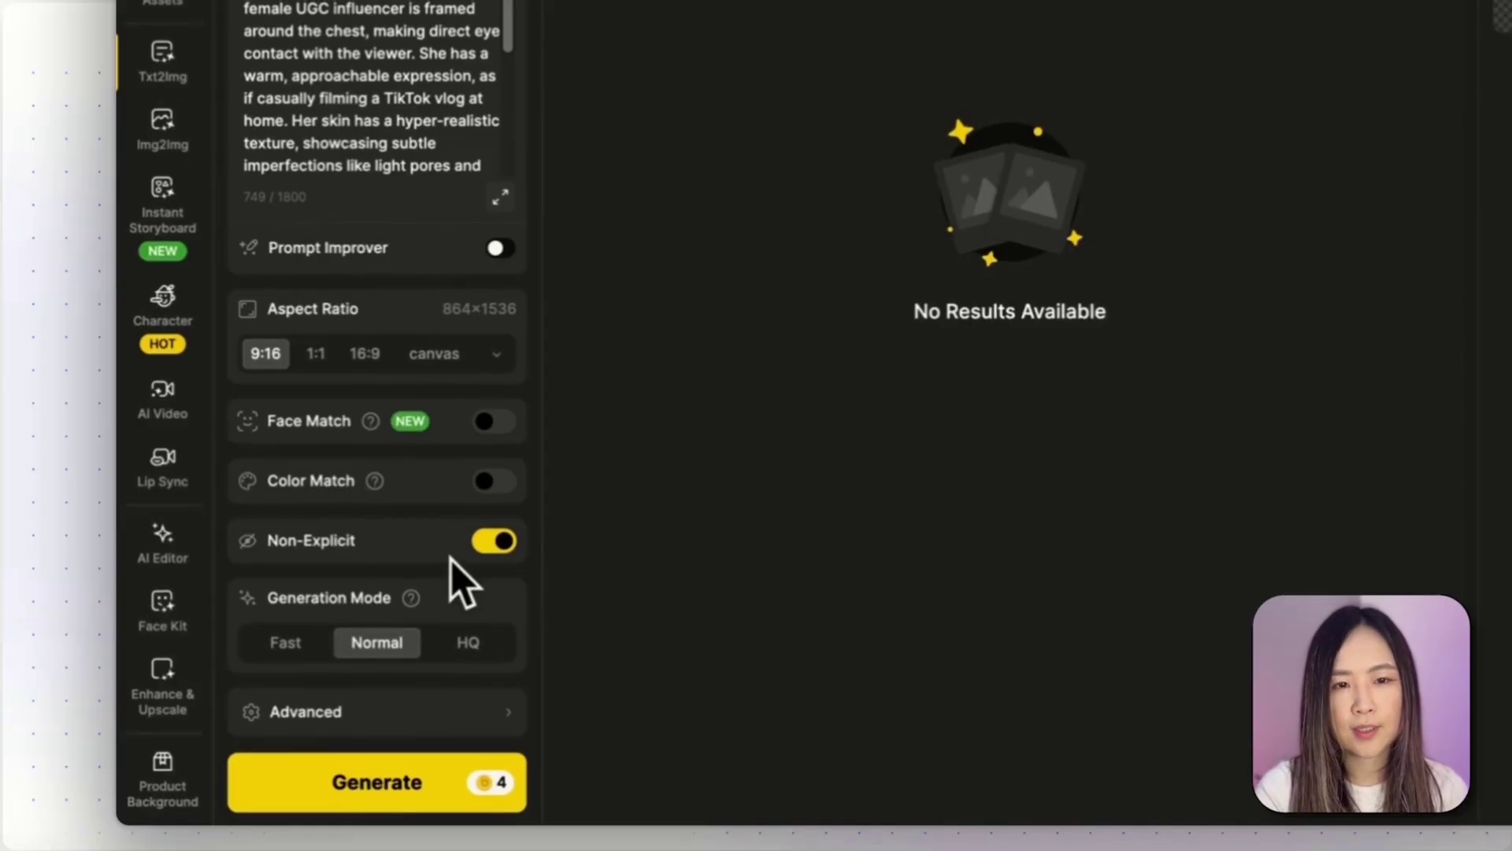
pyautogui.click(472, 644)
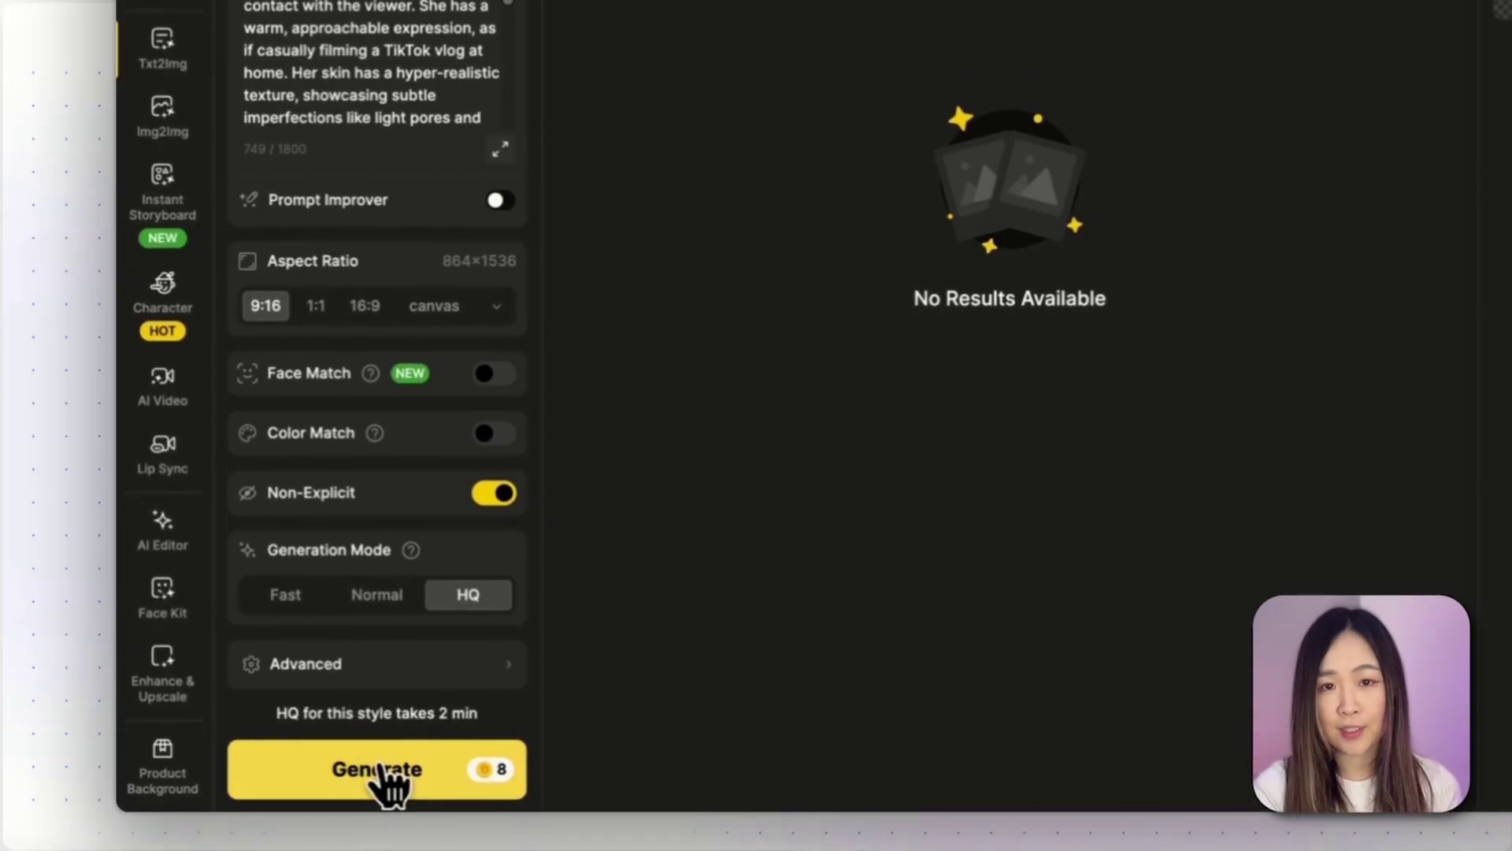
pyautogui.click(385, 772)
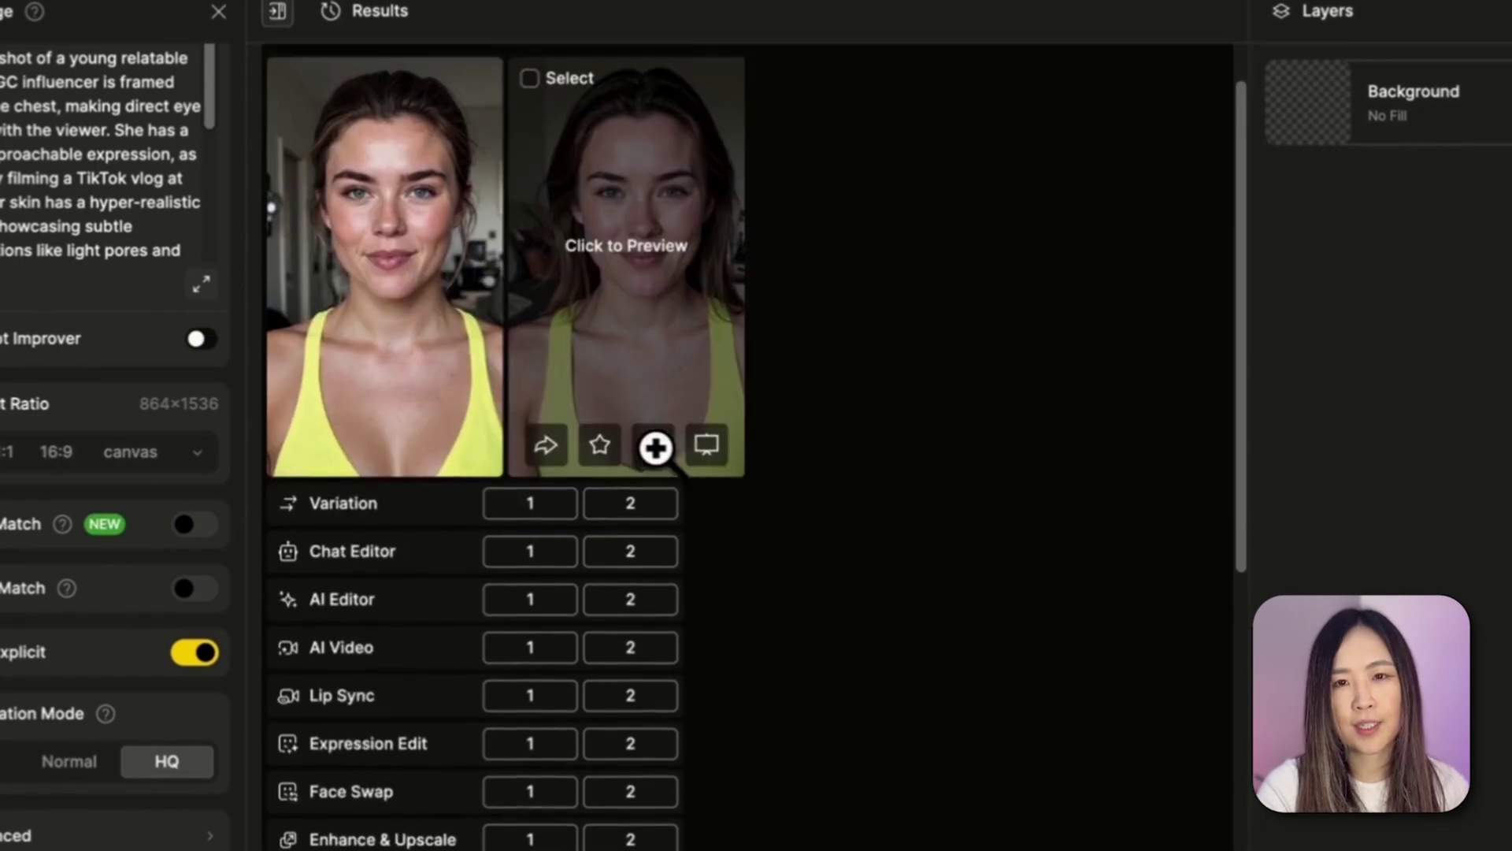
# - Preview both generated influencer portraits at full size
pyautogui.scroll(-5, 655, 448)
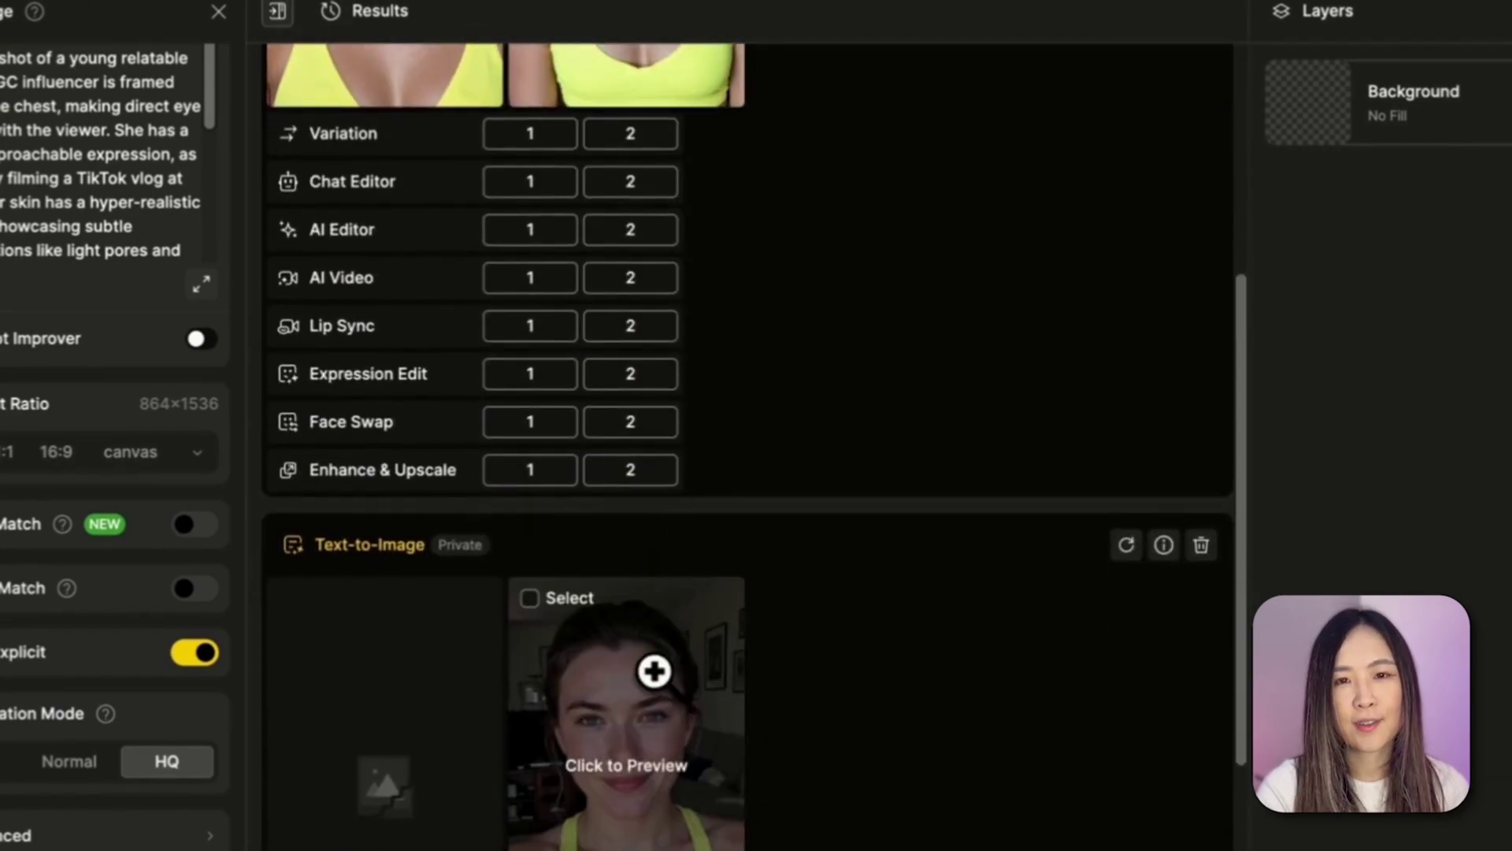
pyautogui.click(659, 669)
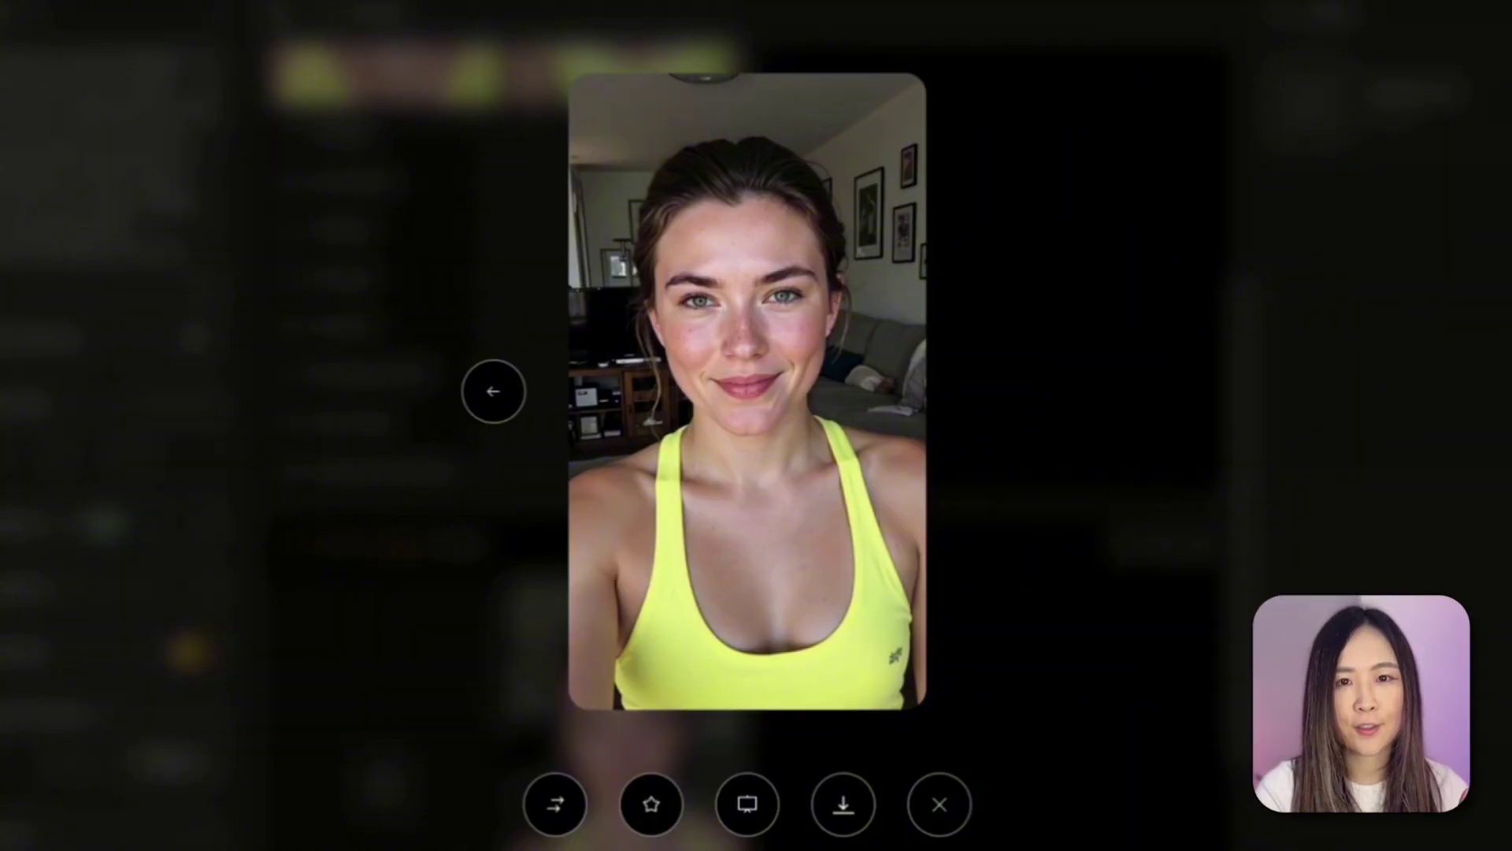
pyautogui.press('Left')
pyautogui.press('Left')
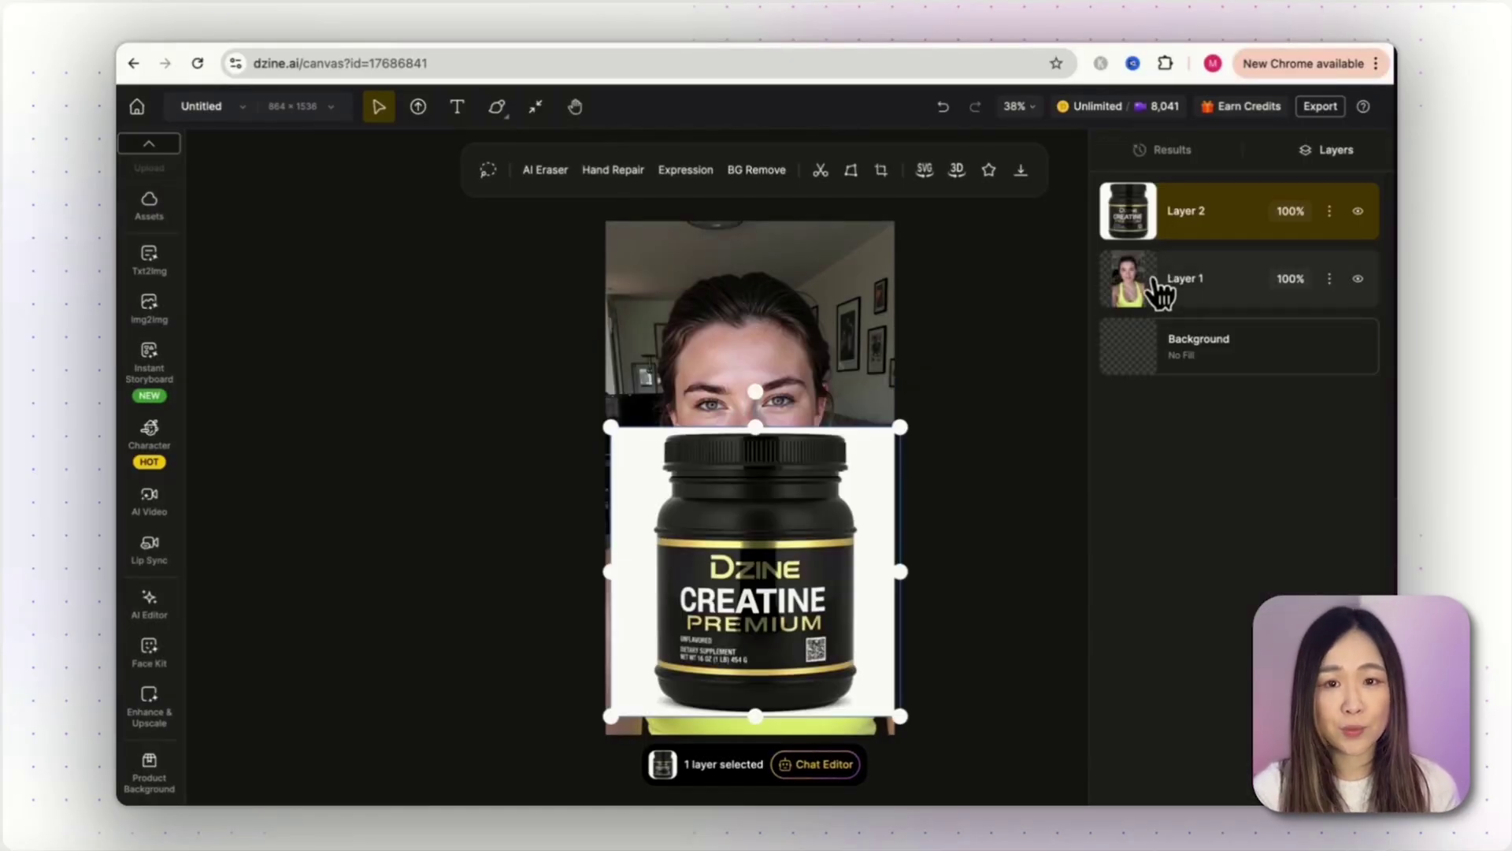
# - In Instant Storyboard, set the woman portrait as IMG_1 and the creatine jar as IMG_2
pyautogui.moveTo(149, 362)
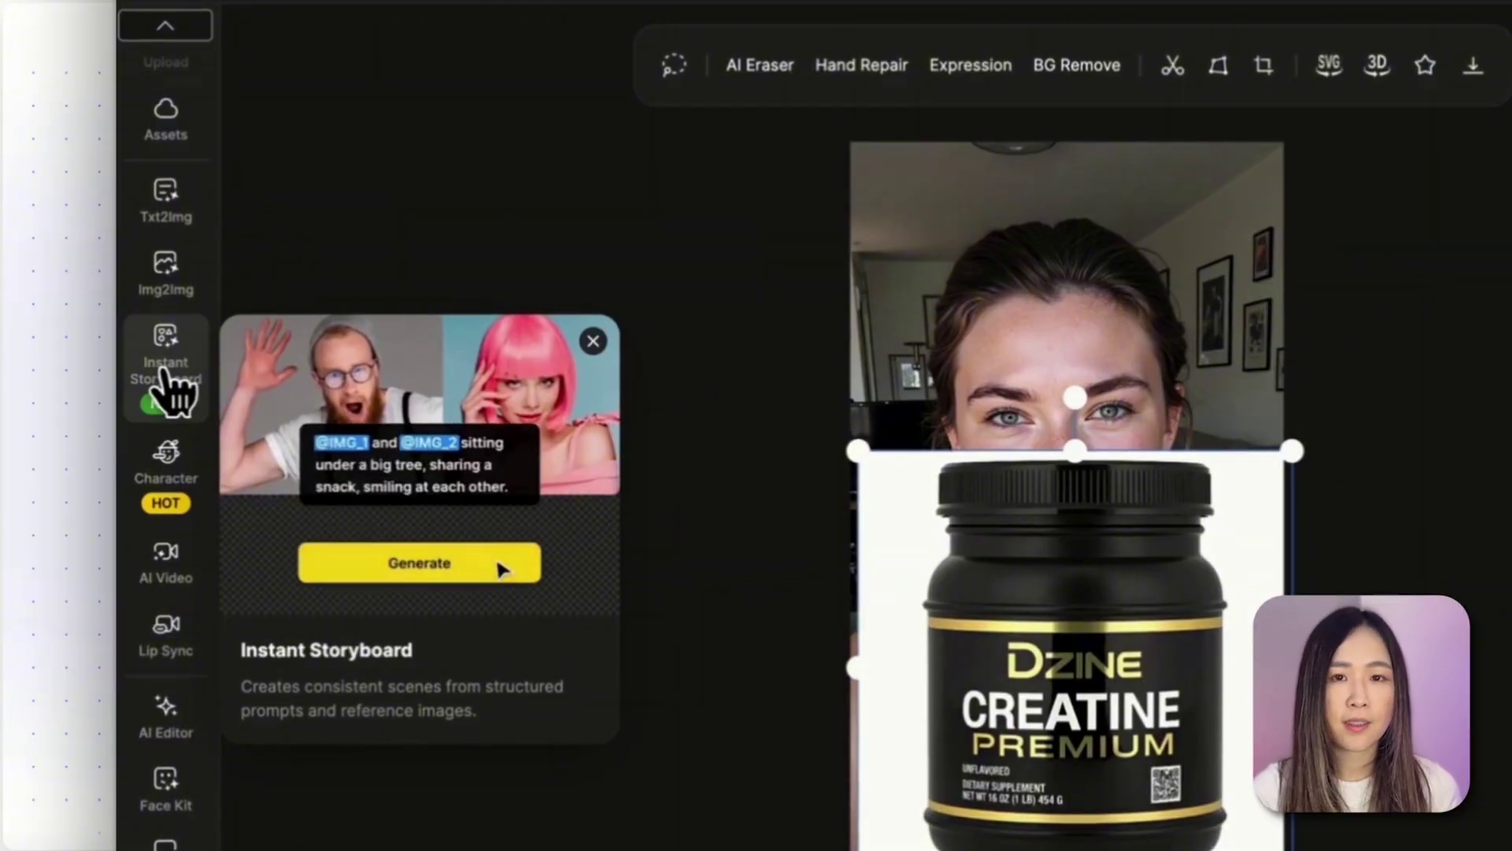
pyautogui.click(163, 375)
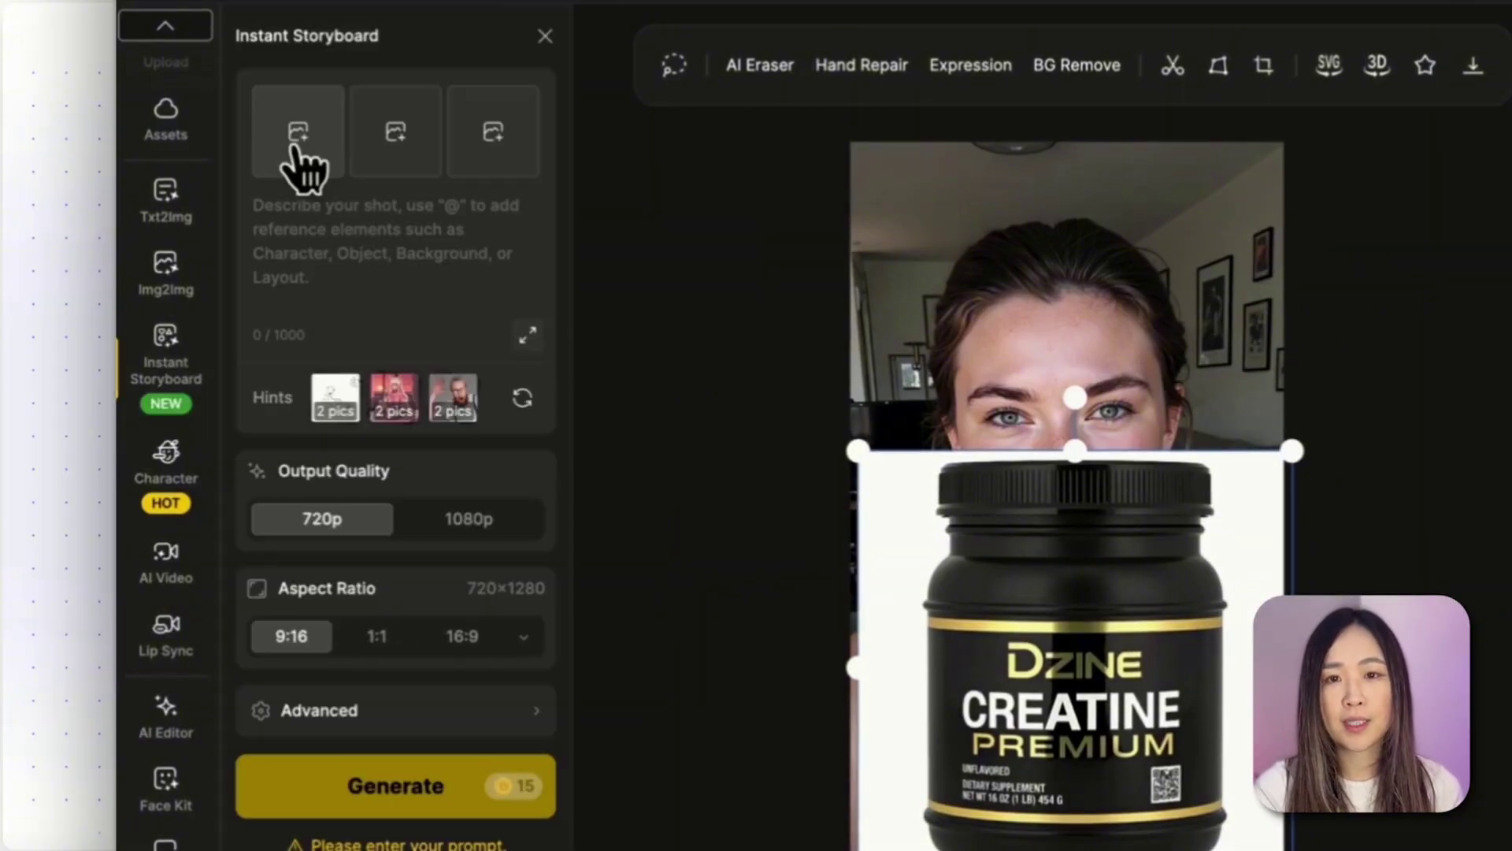
pyautogui.click(299, 158)
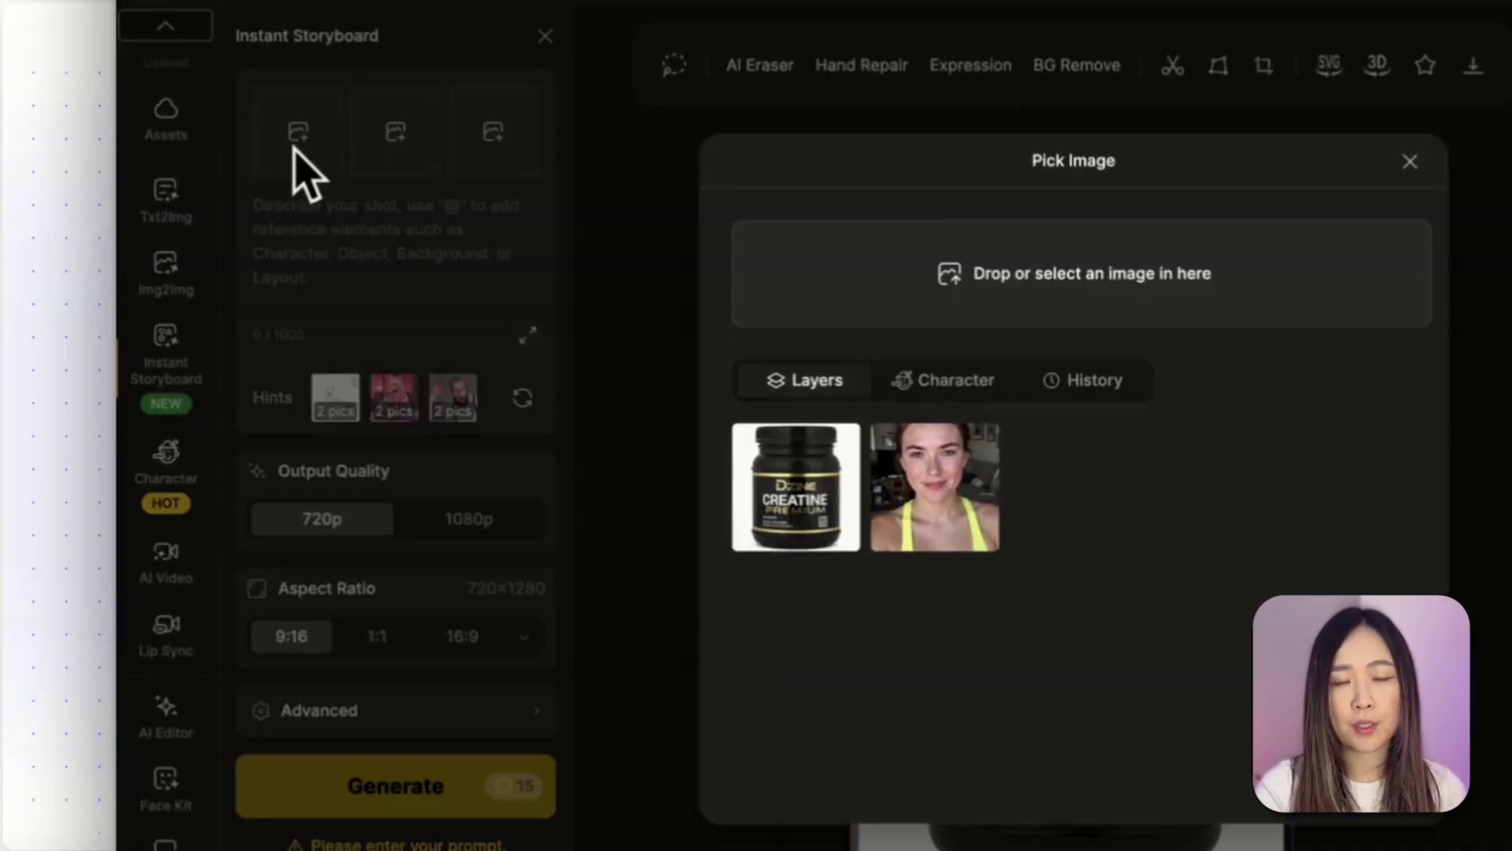
pyautogui.click(972, 499)
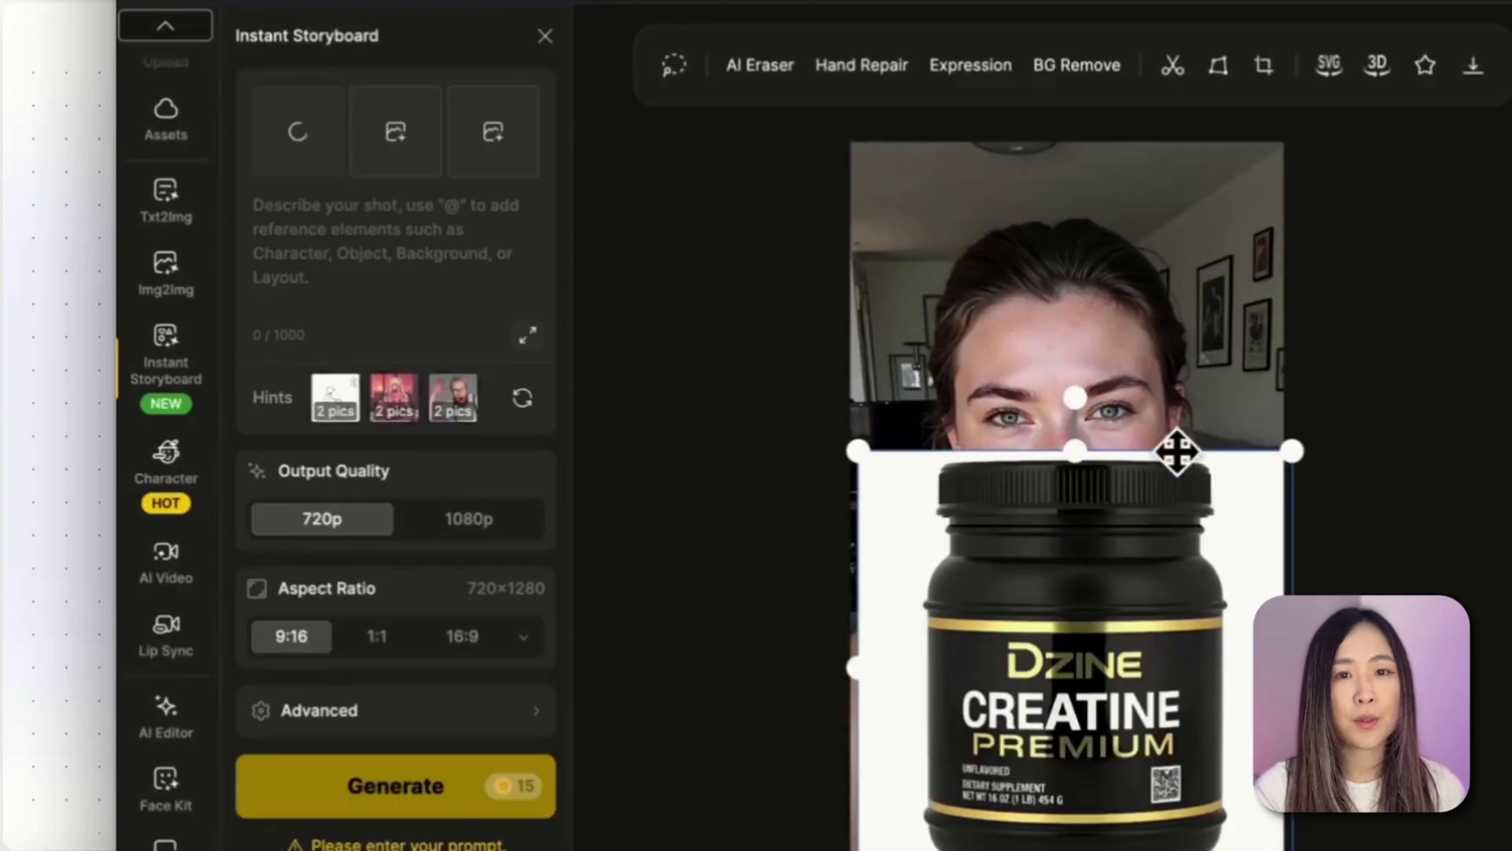
pyautogui.click(406, 180)
pyautogui.click(793, 483)
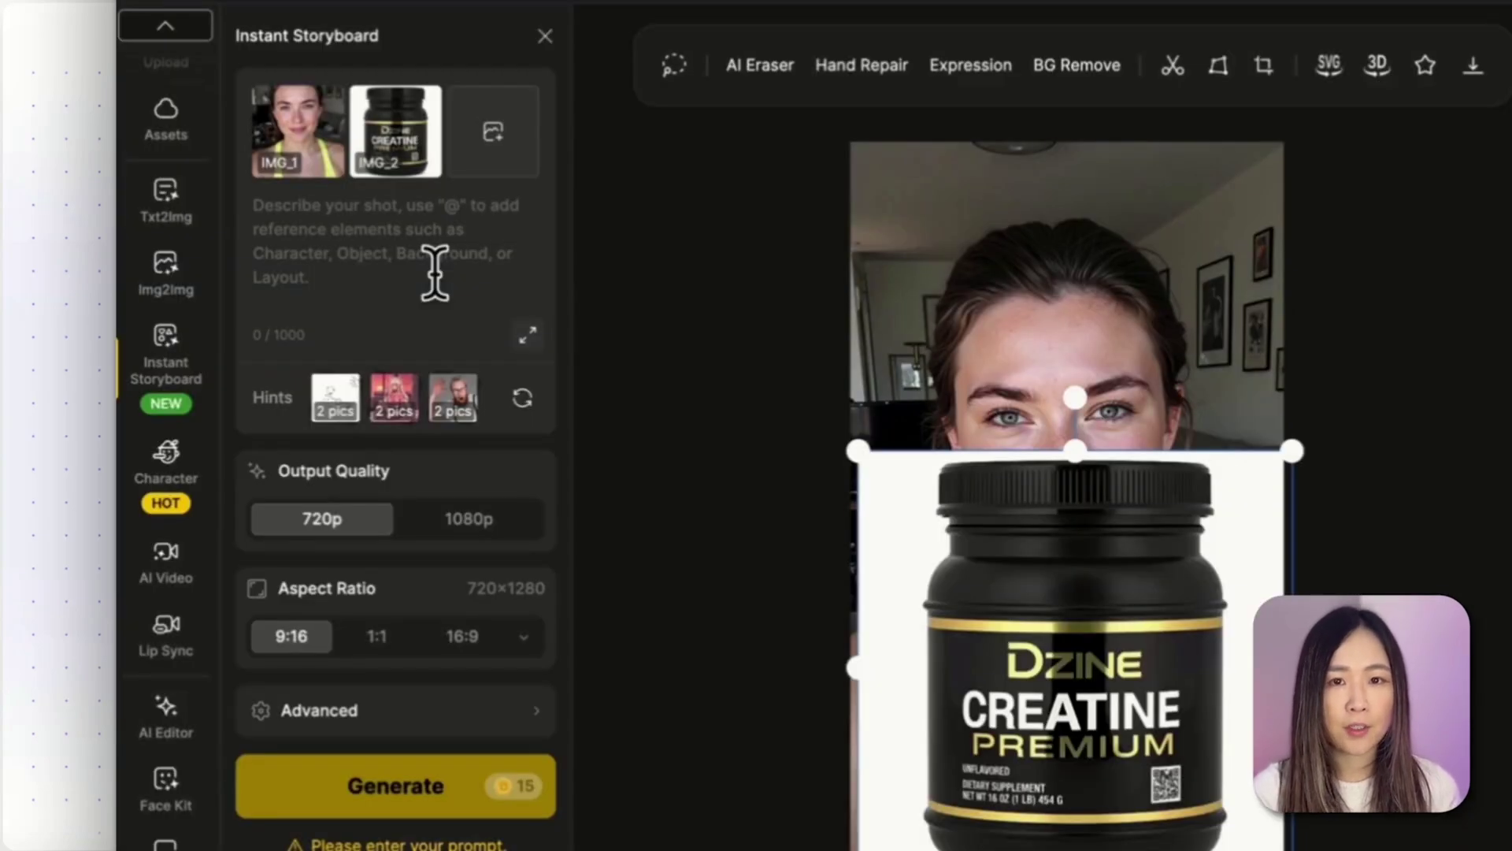
pyautogui.click(435, 273)
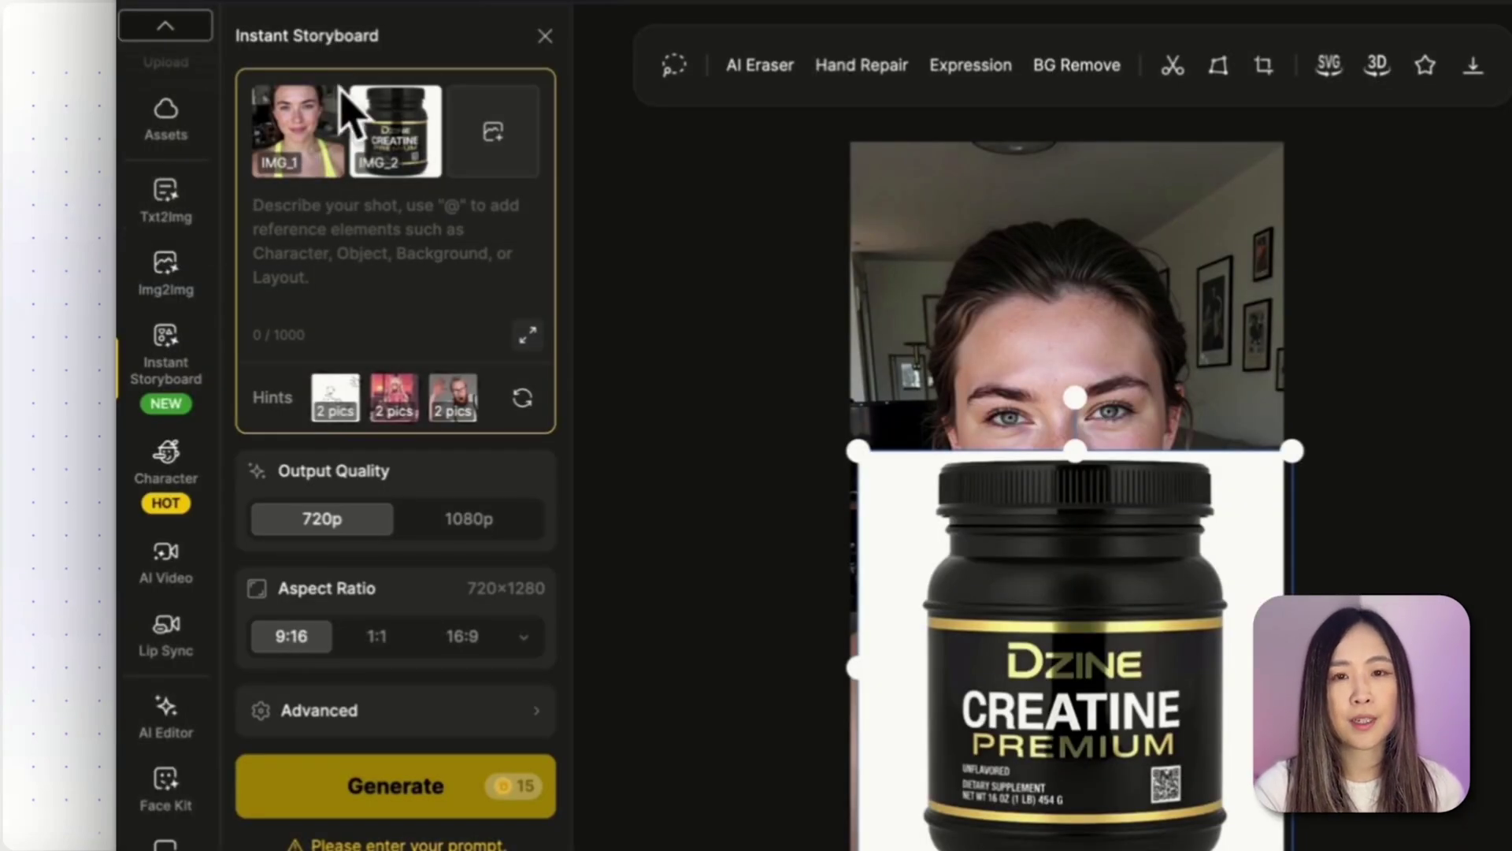
pyautogui.click(319, 169)
pyautogui.press('BackSpace')
pyautogui.write('@')
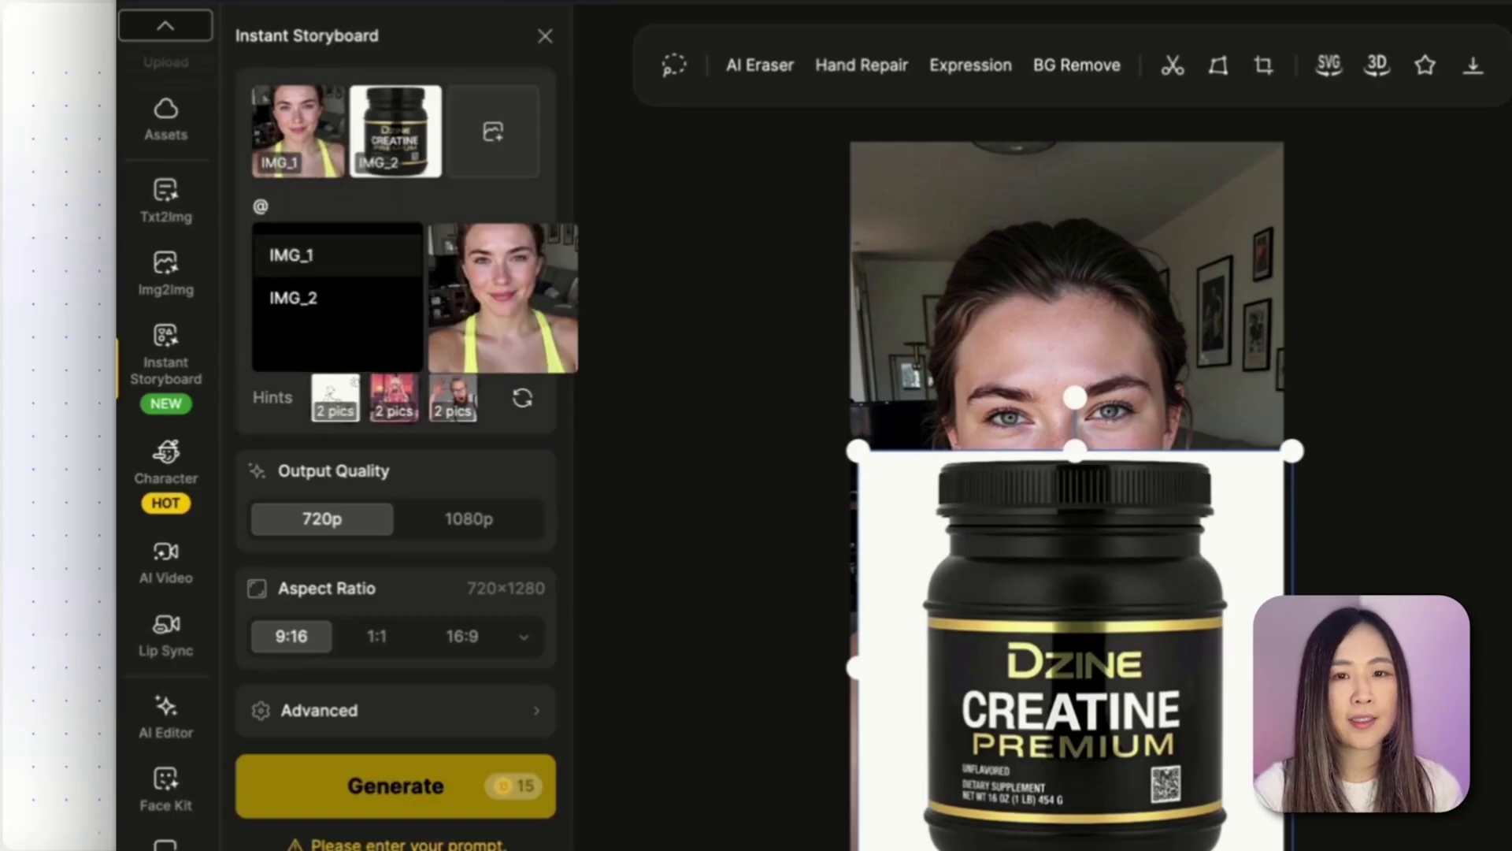
pyautogui.click(361, 271)
pyautogui.press('BackSpace')
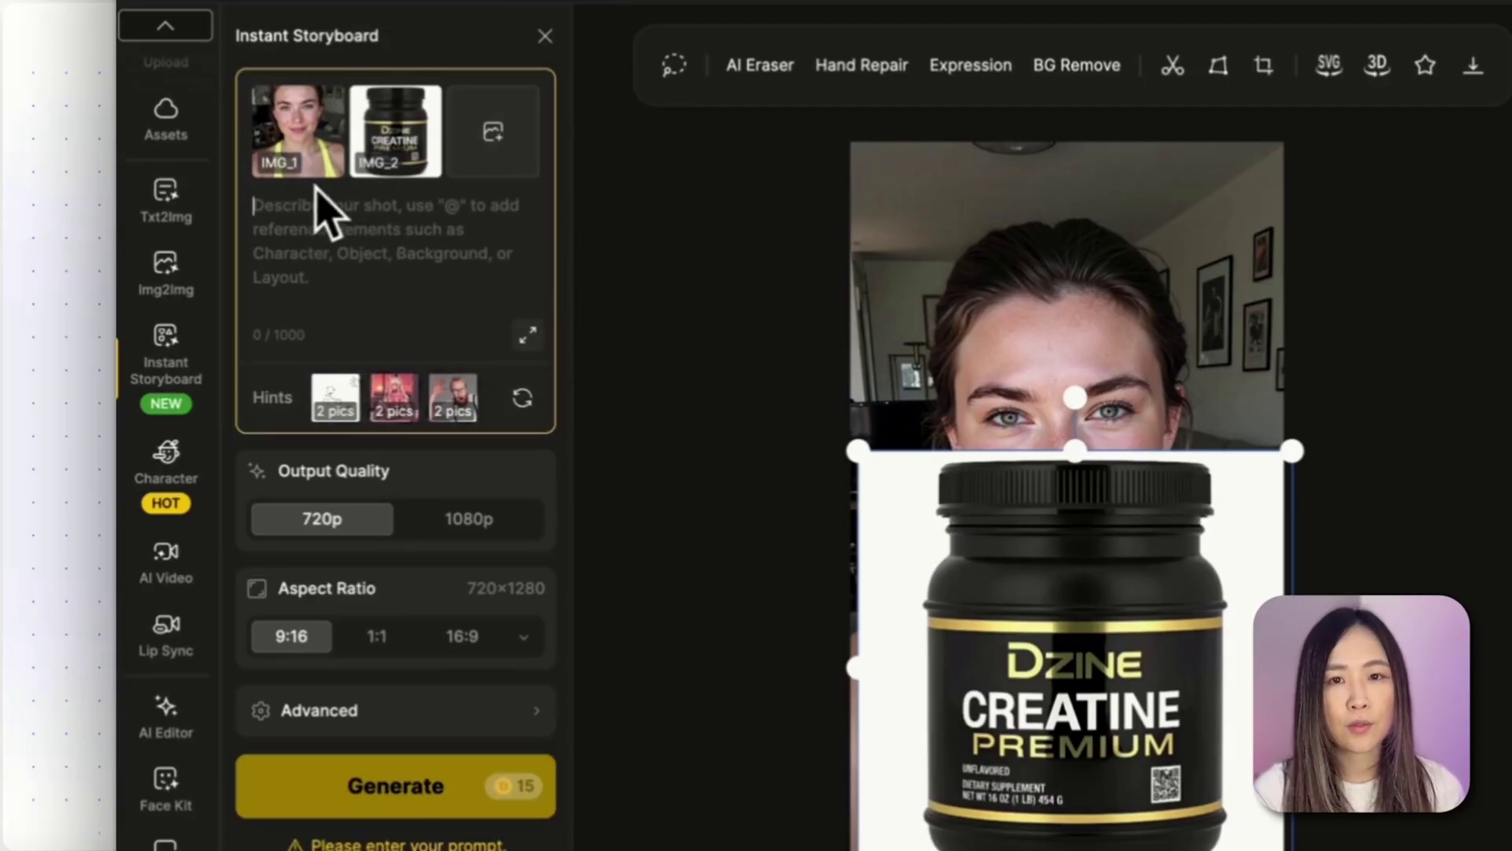
pyautogui.click(319, 182)
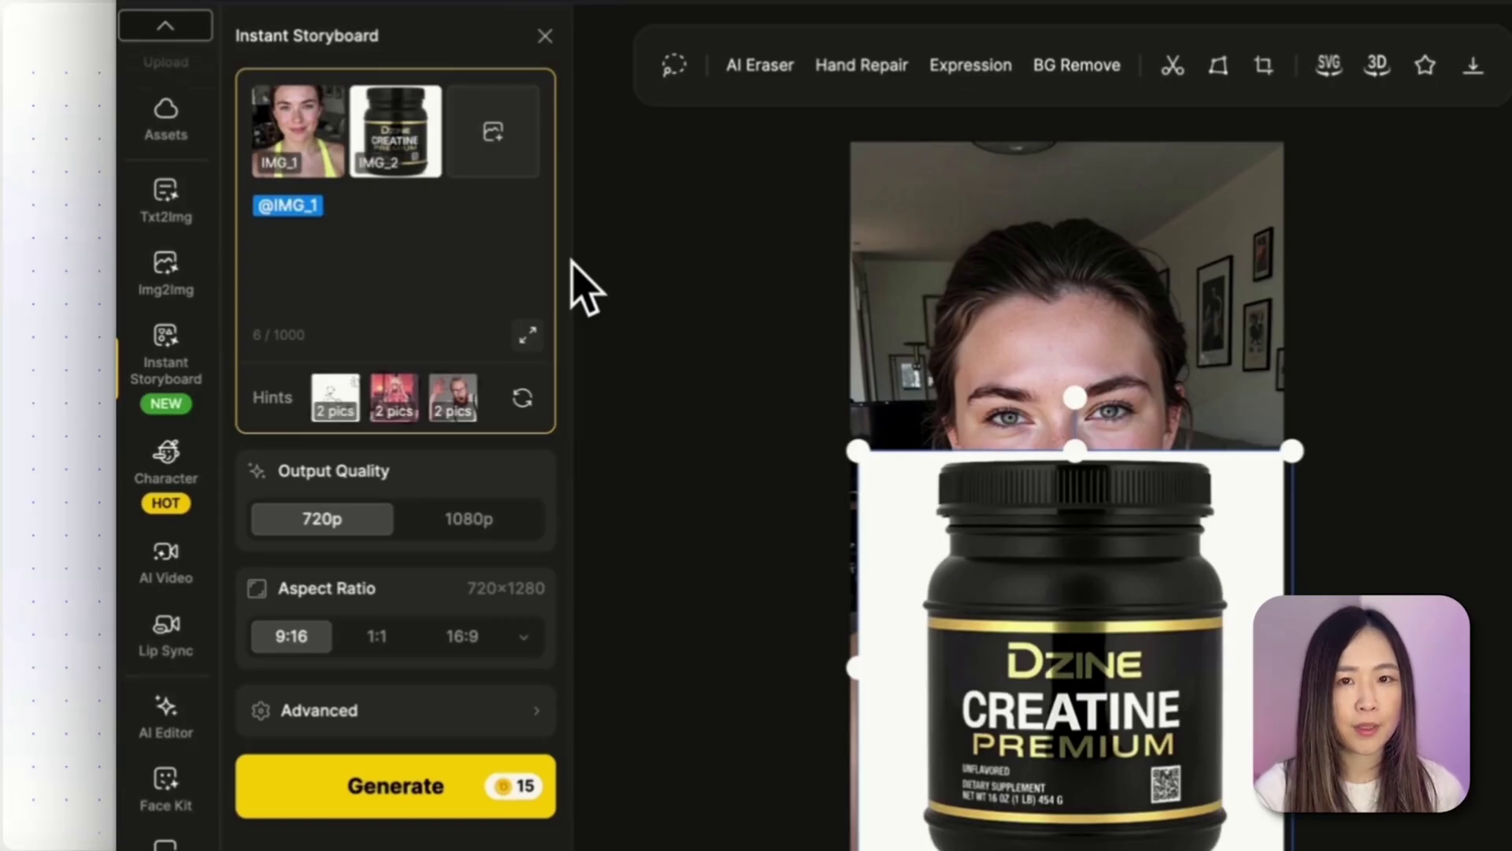
pyautogui.write('is ho')
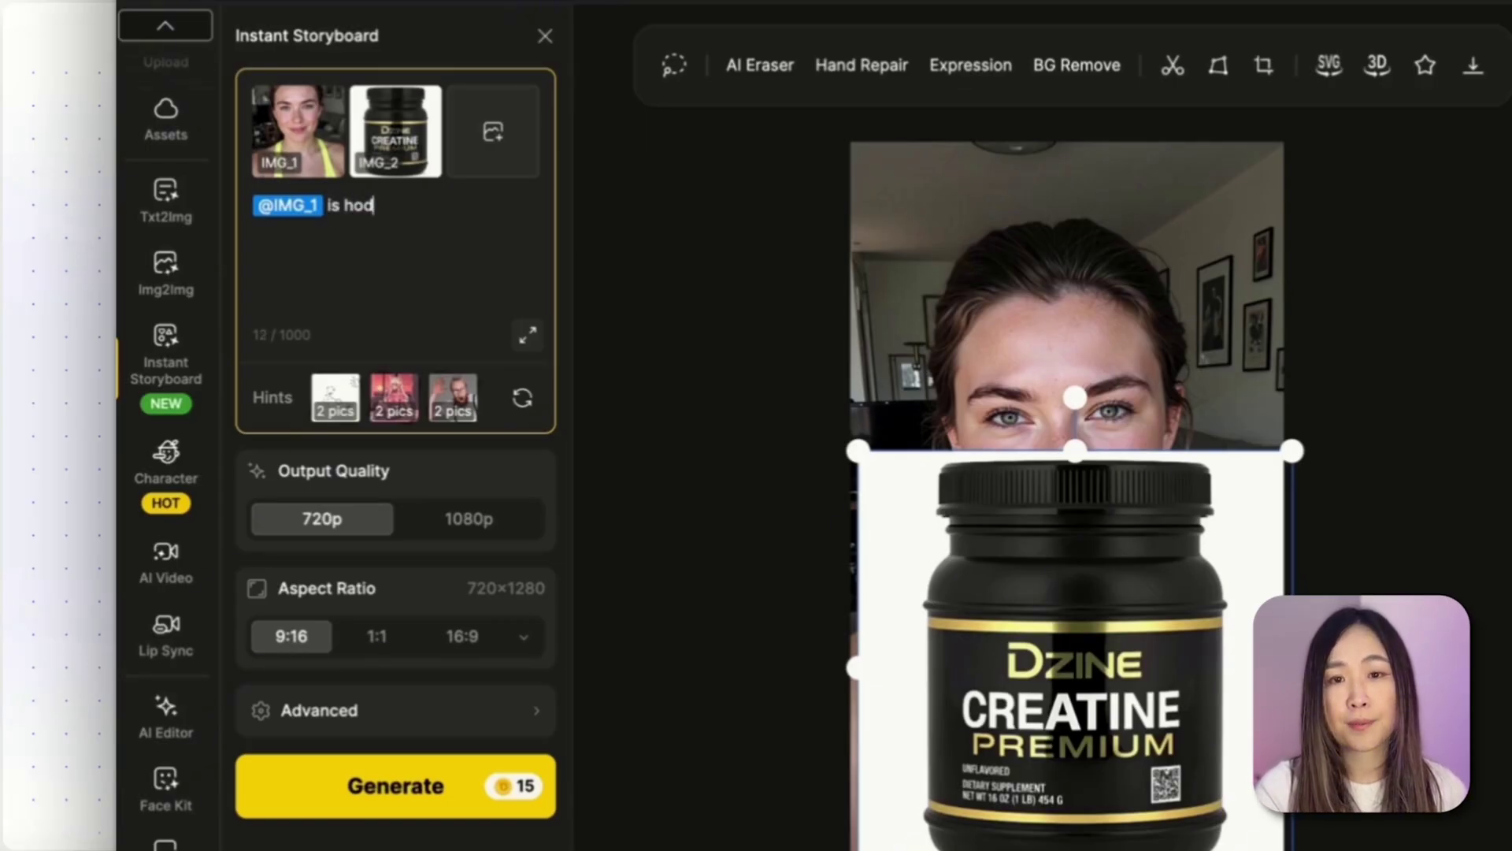
pyautogui.press('BackSpace')
pyautogui.press('BackSpace')
pyautogui.write('@')
pyautogui.press('Return')
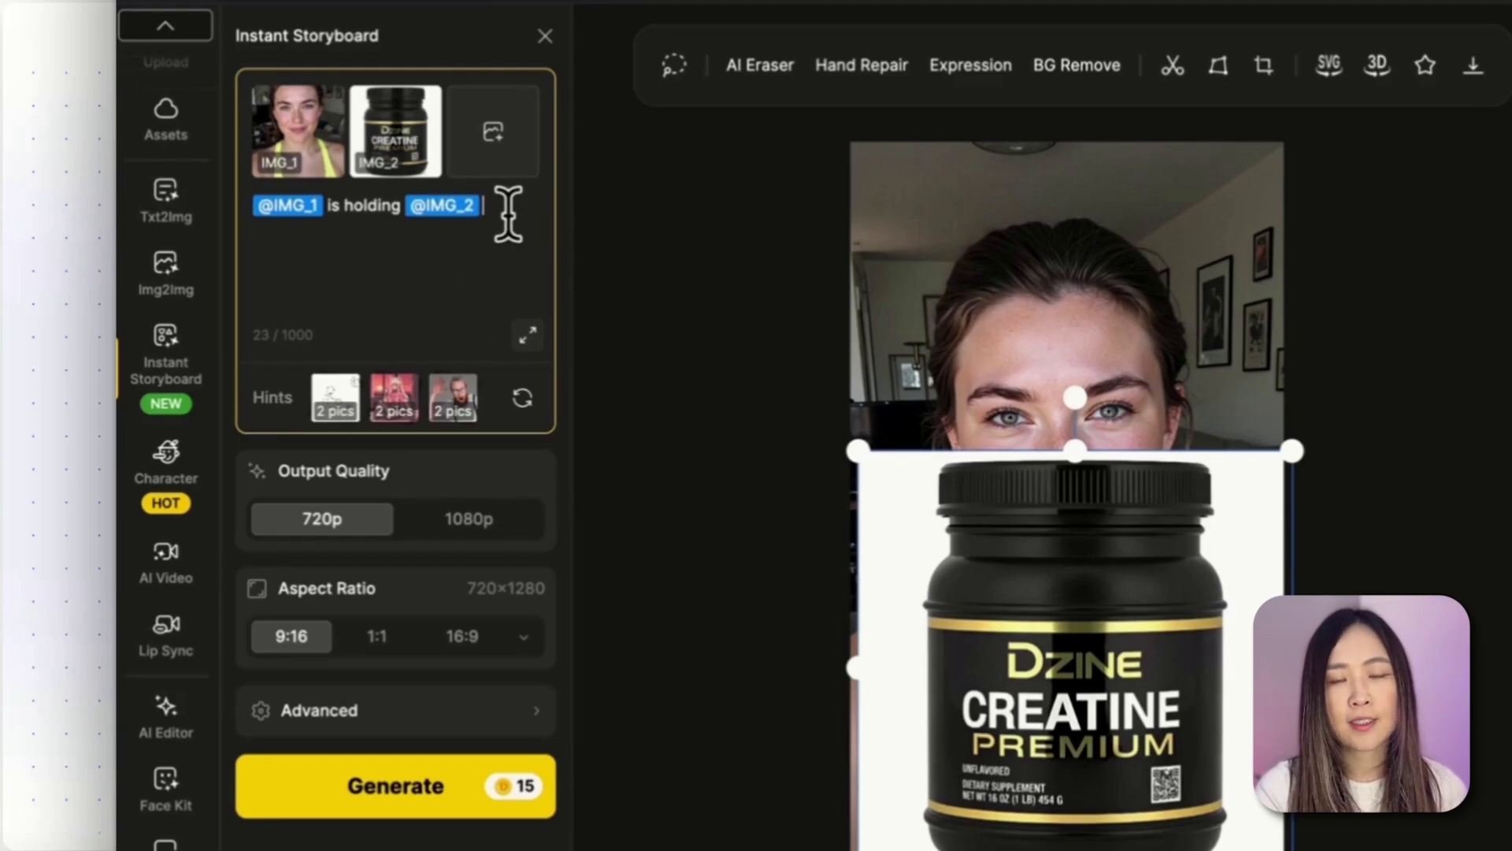
# - Replace it with the long shot description and link '( image 1 )' to IMG_1
pyautogui.moveTo(508, 213); pyautogui.dragTo(224, 248)
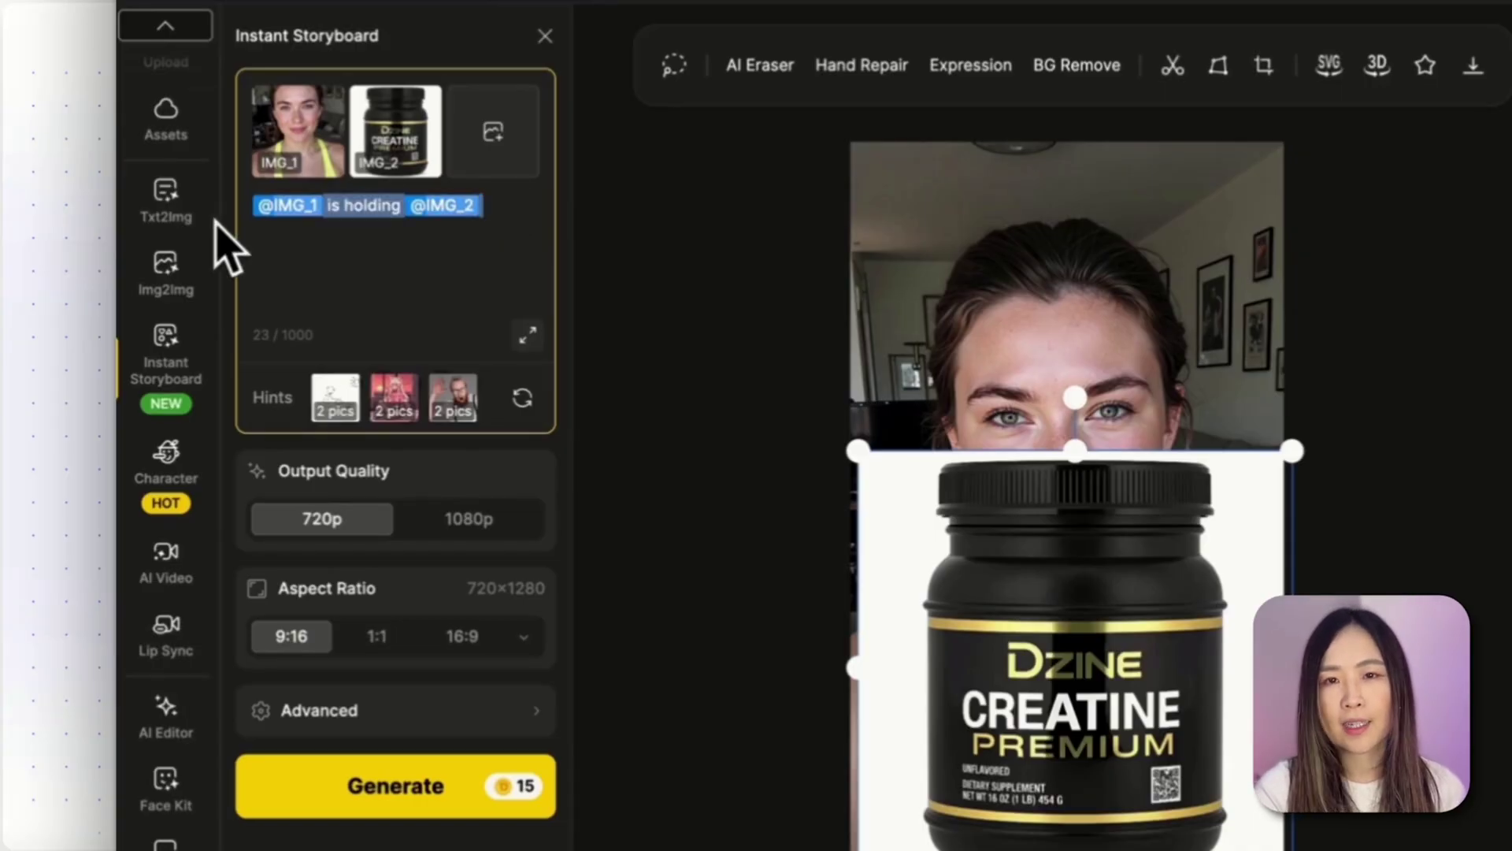
pyautogui.press('BackSpace')
pyautogui.hotkey('ctrl', 'v')
pyautogui.scroll(3, 441, 260)
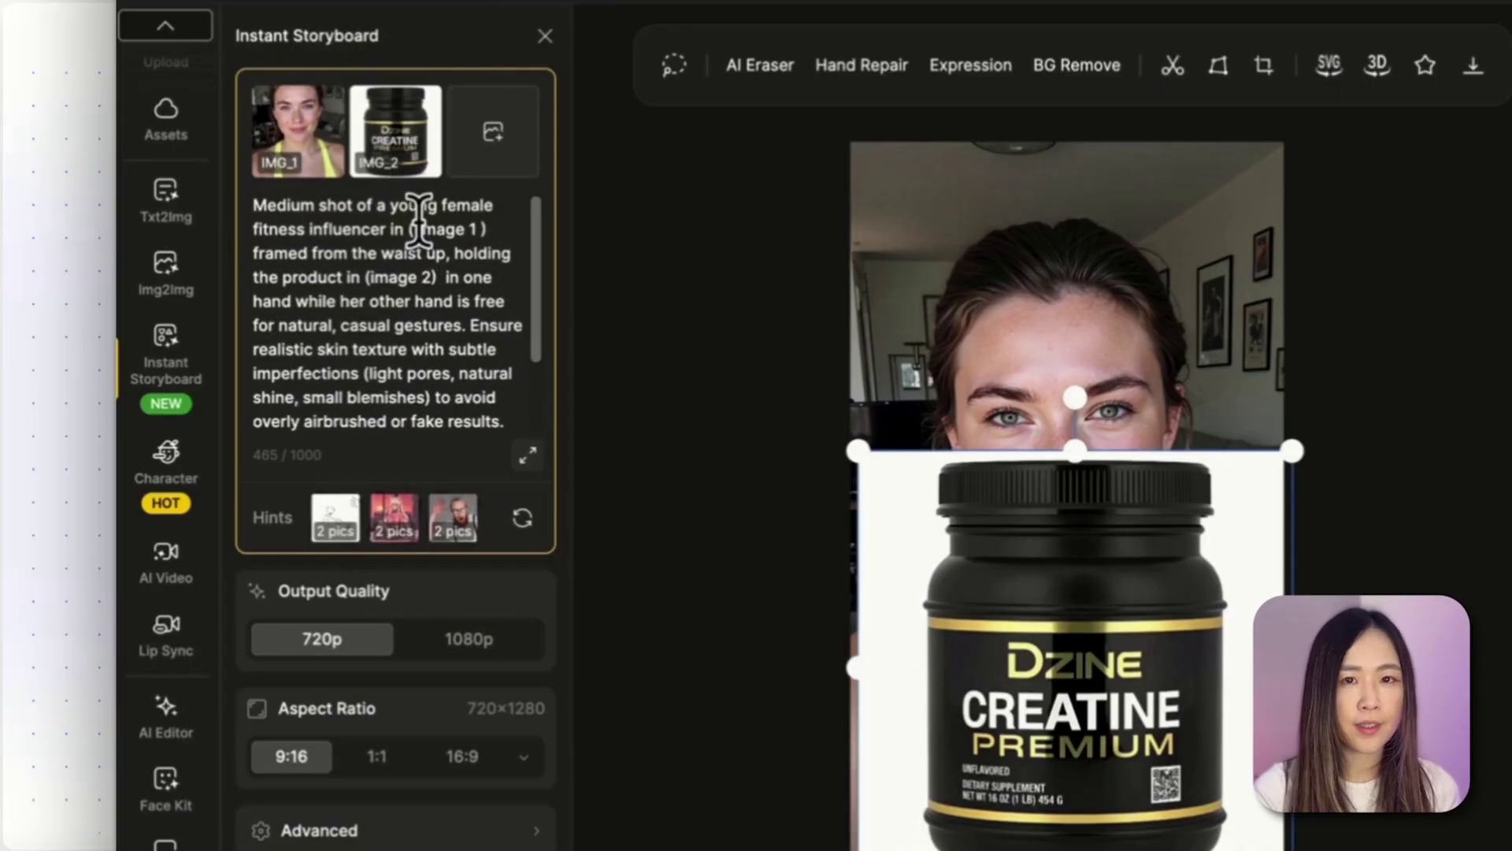
pyautogui.moveTo(409, 228); pyautogui.dragTo(488, 229)
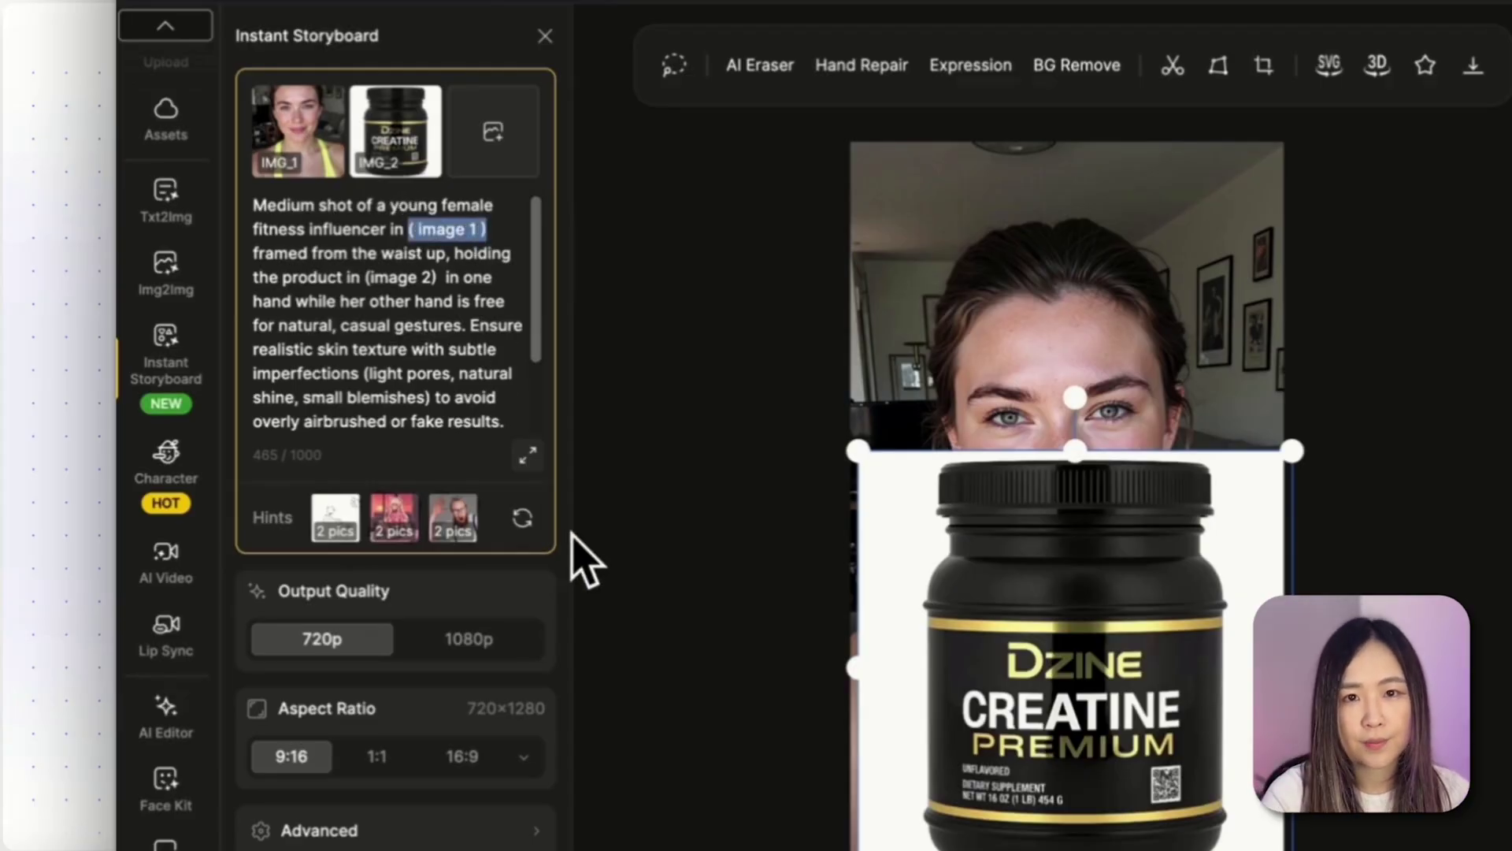
pyautogui.write('@')
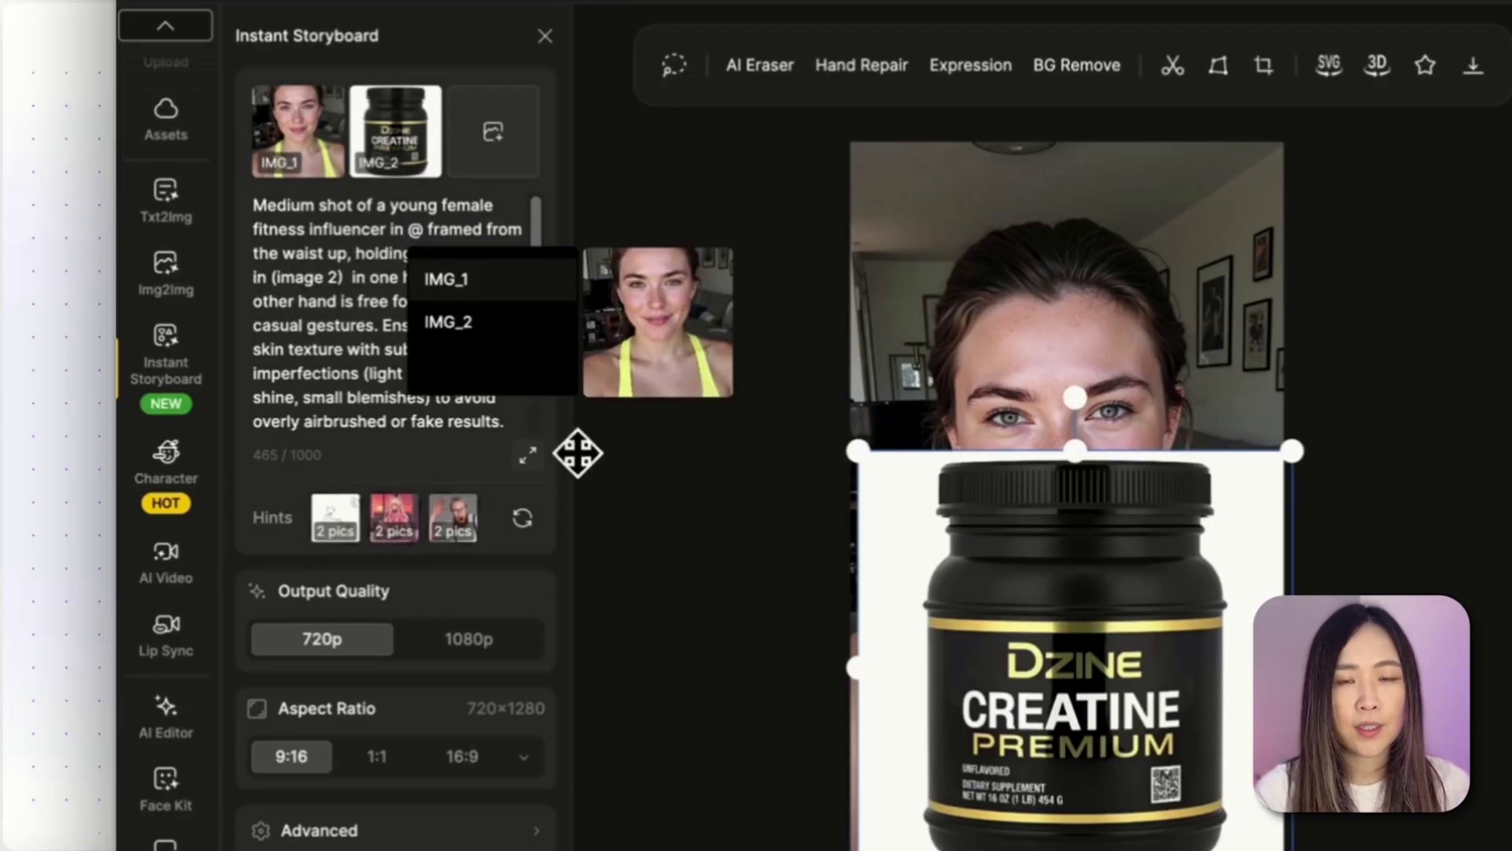
pyautogui.click(451, 282)
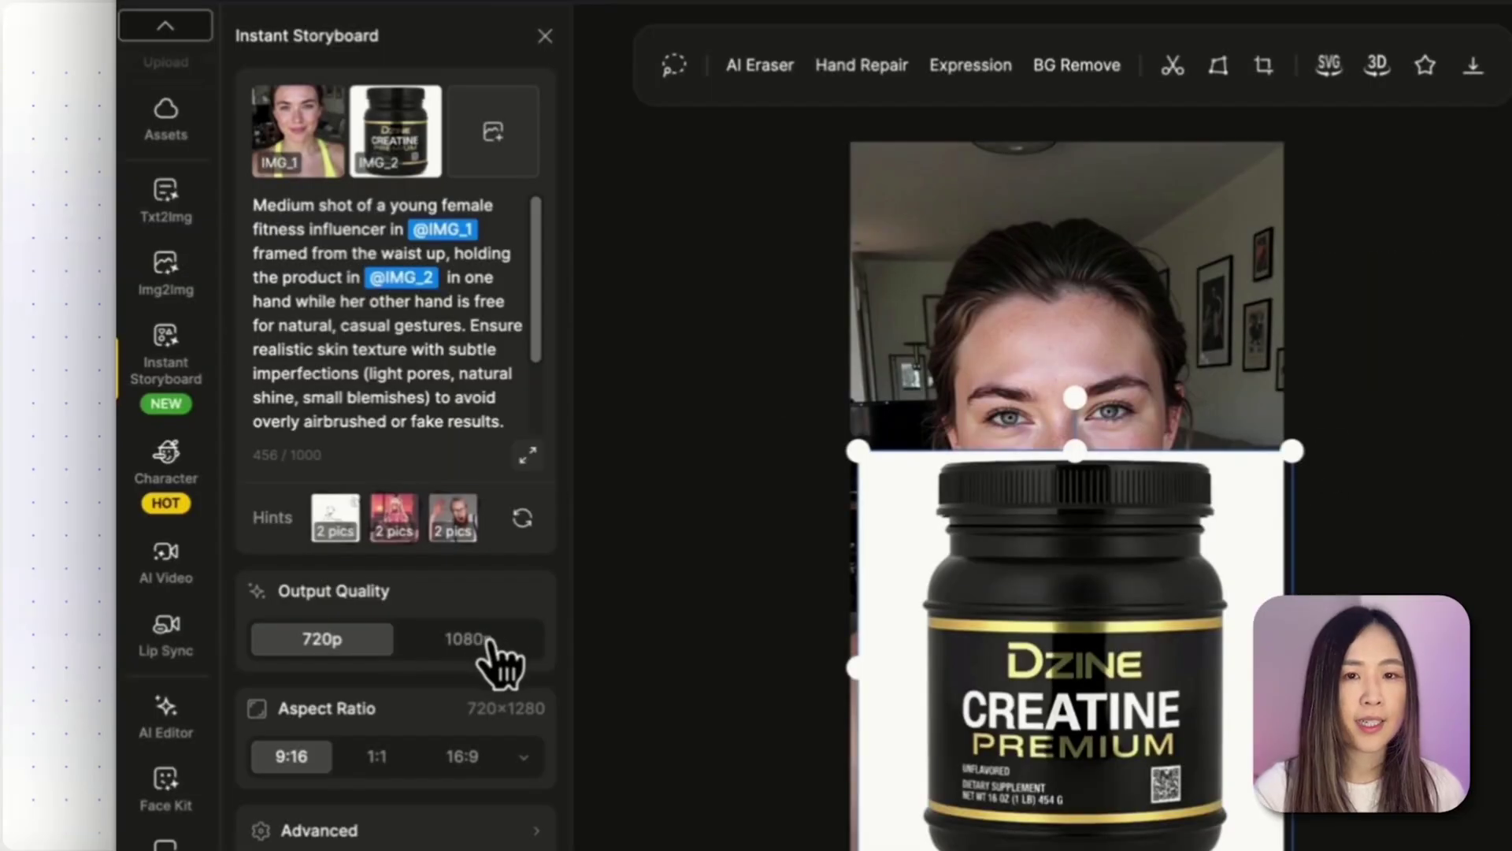
# - Set output to 1080p with the TikTok 9:16 preset, then view the next image
pyautogui.click(481, 640)
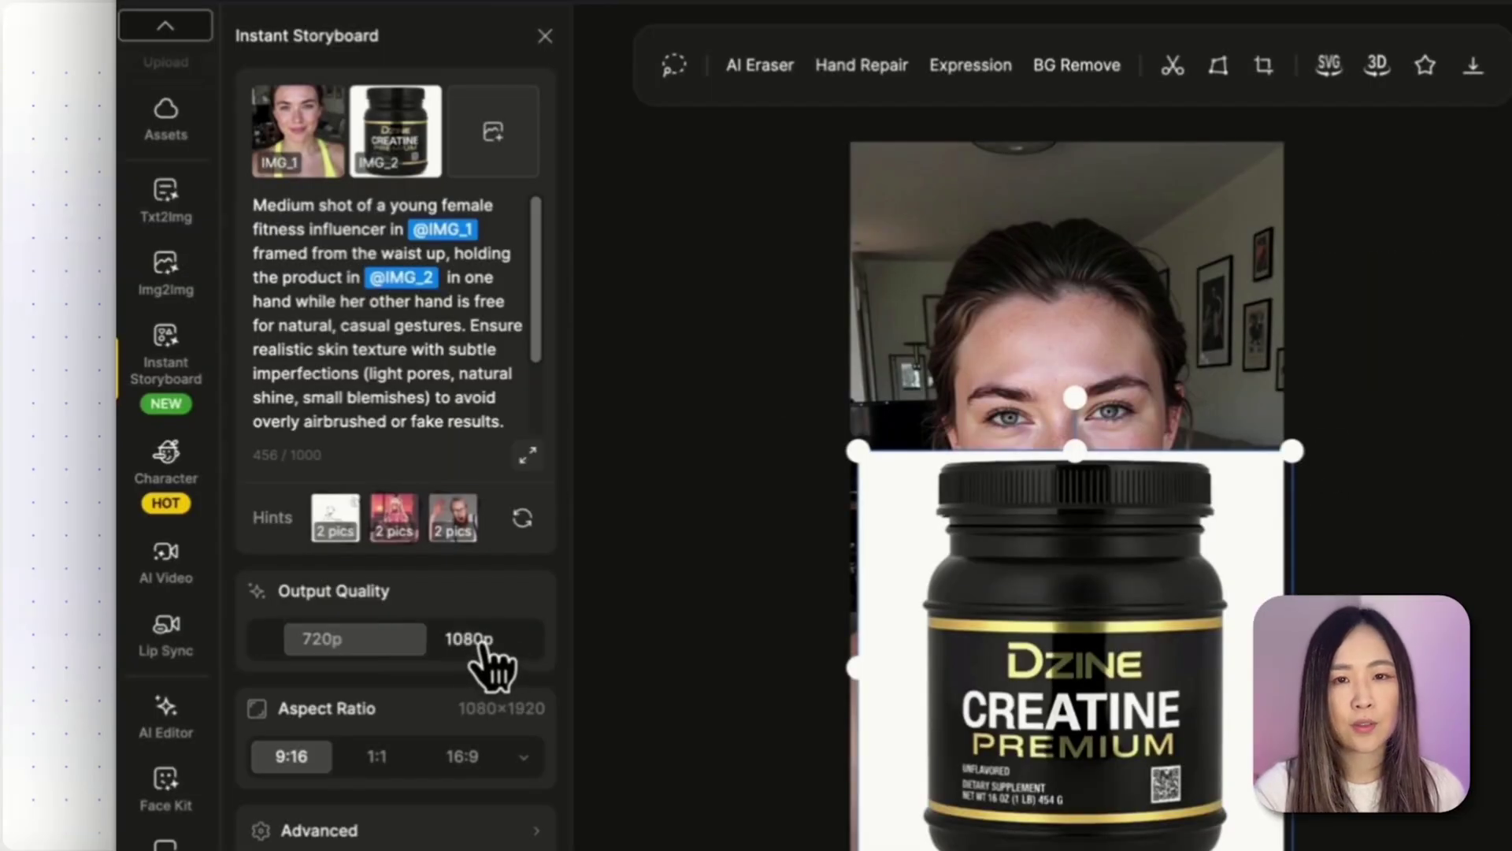
pyautogui.click(524, 758)
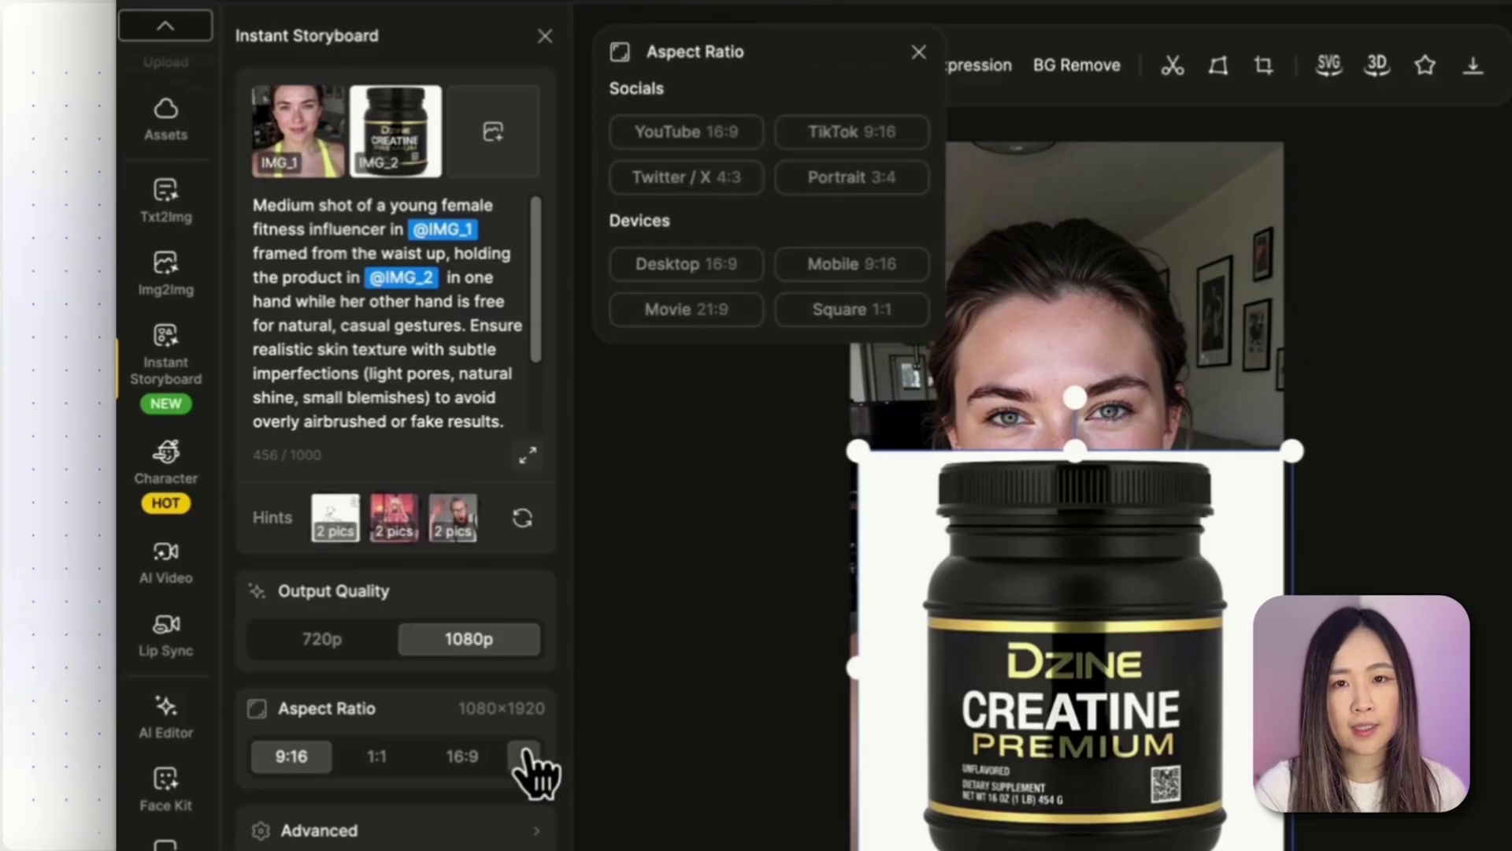
pyautogui.click(868, 150)
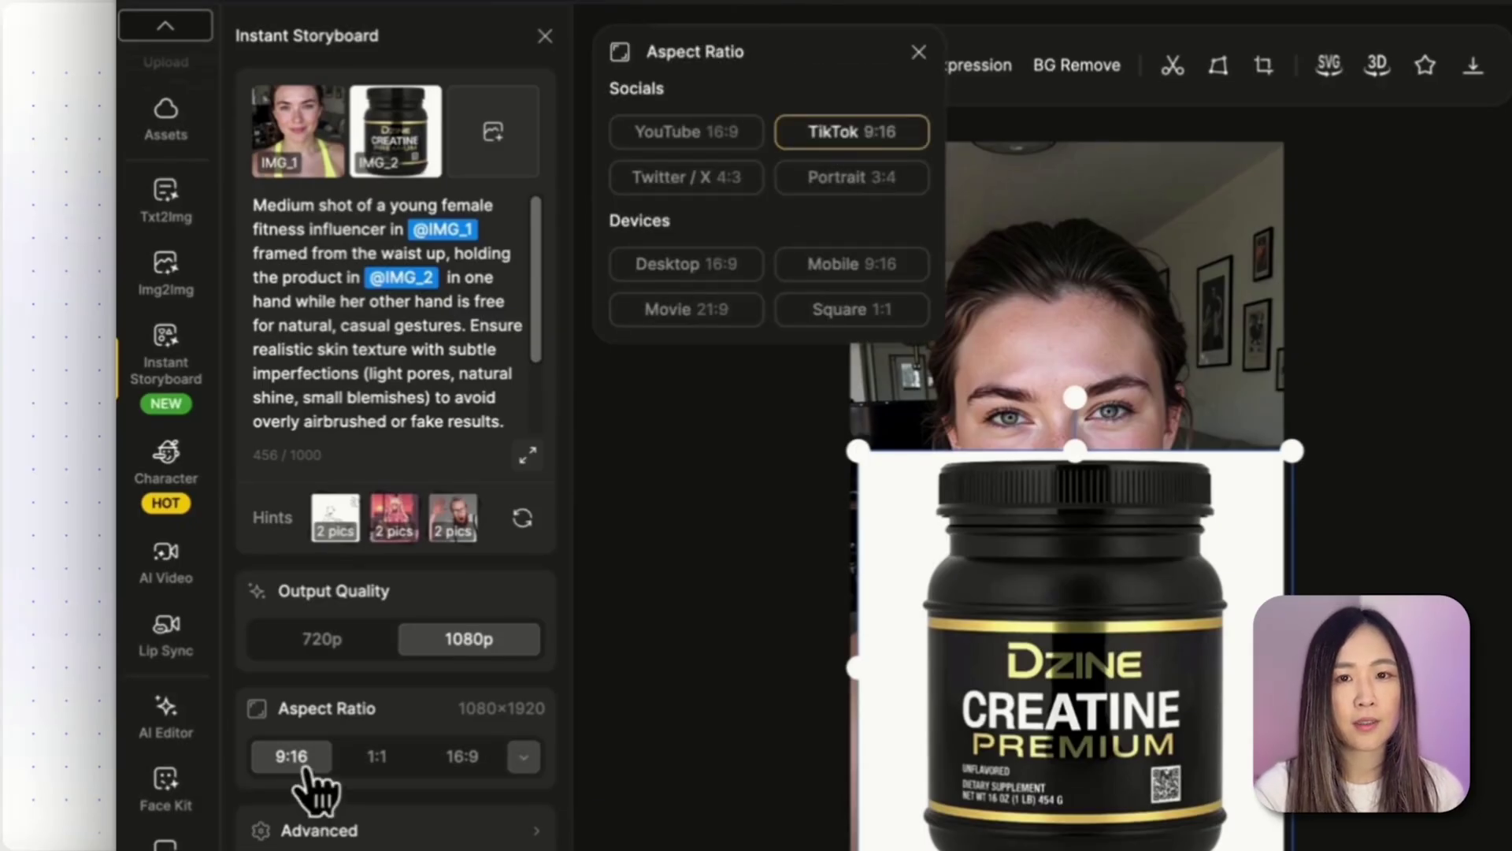
pyautogui.click(918, 54)
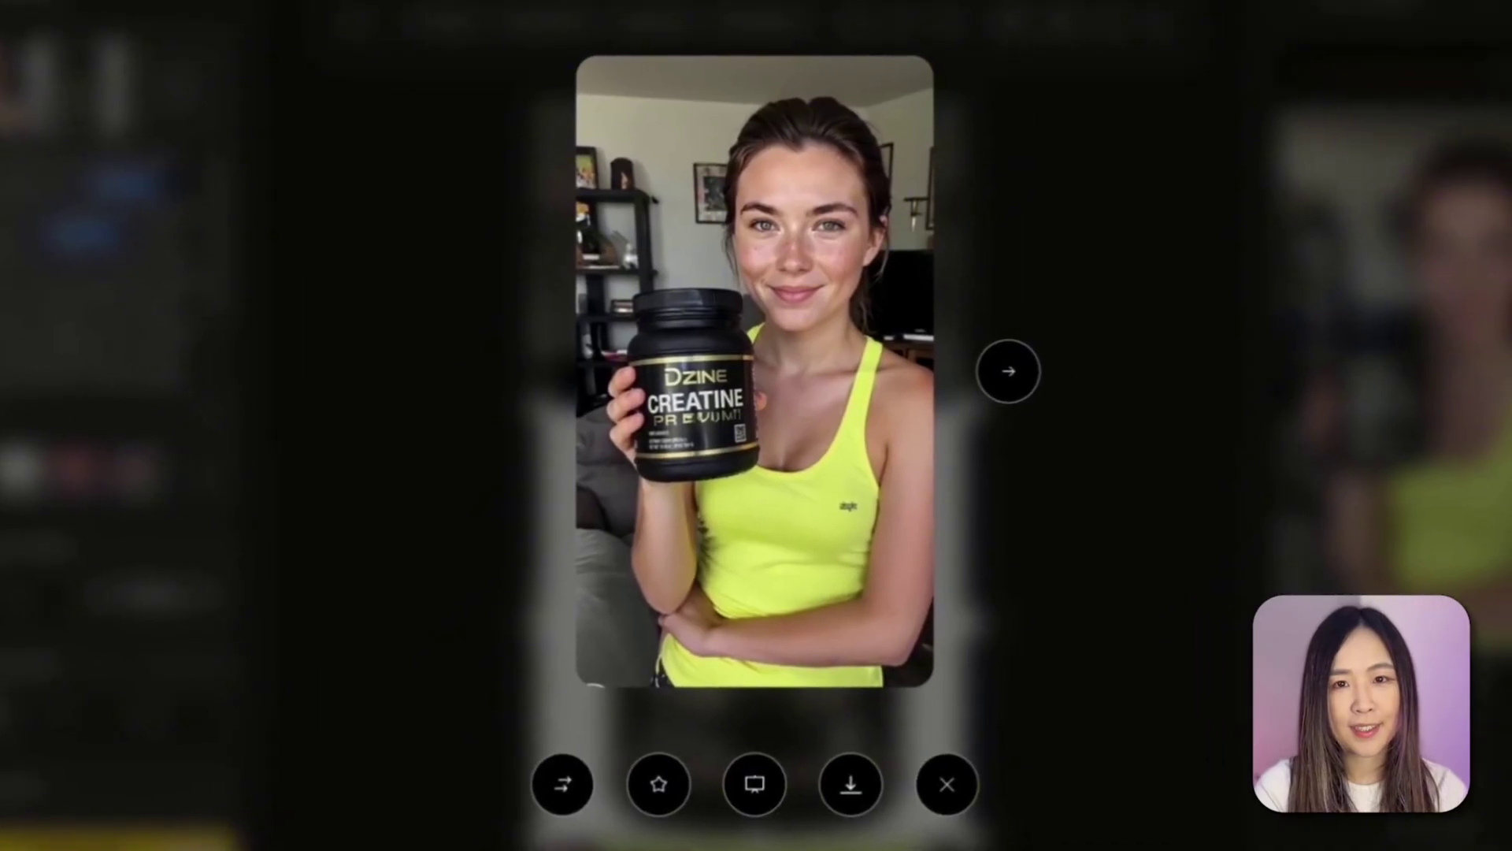
pyautogui.press('Right')
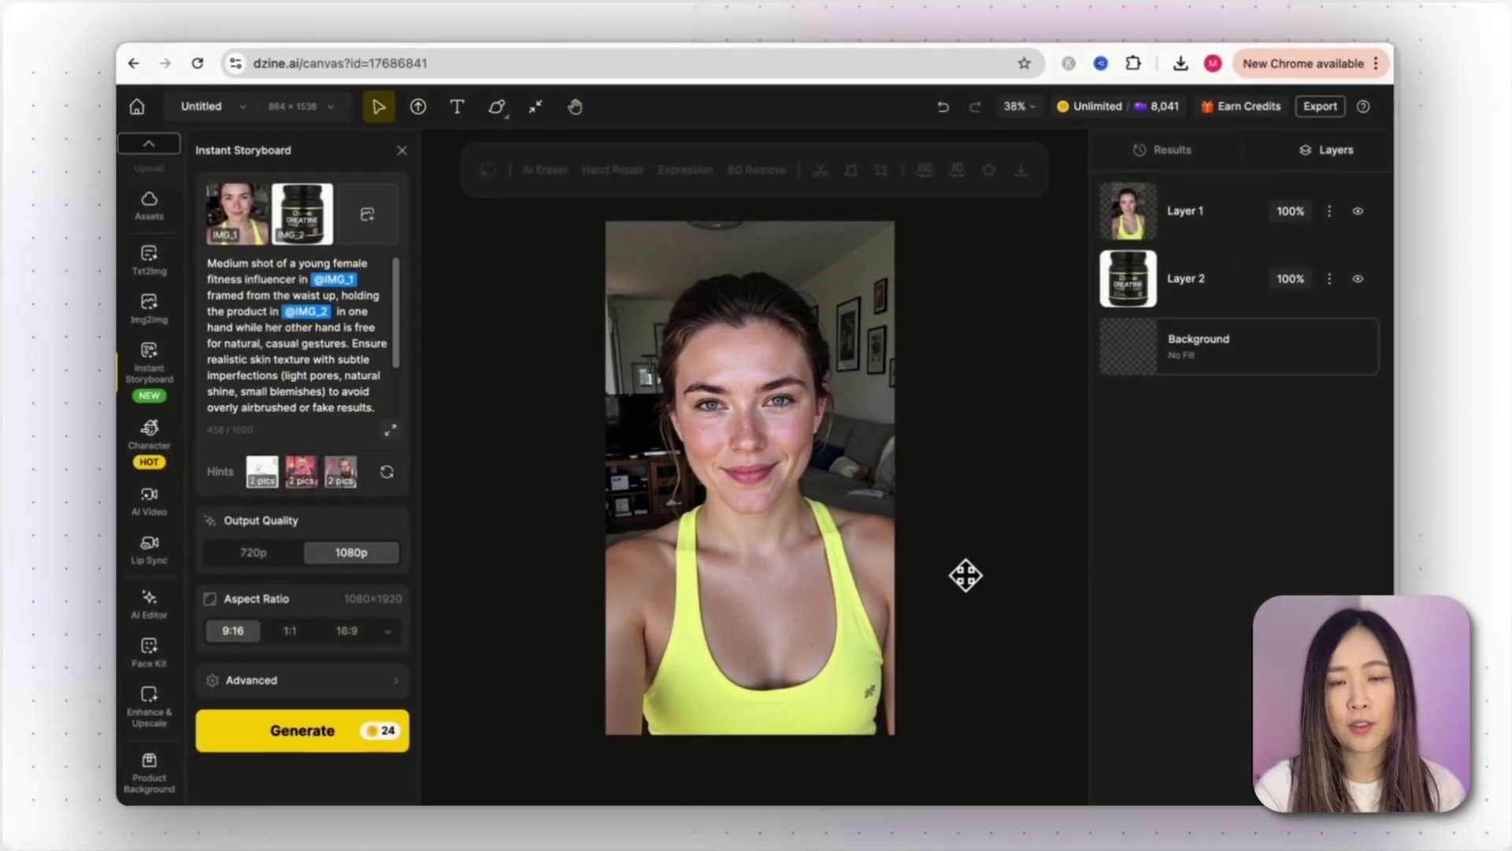
# - Start a Chat Editor edit of the influencer photo with the creatine tub as a second reference
pyautogui.click(784, 544)
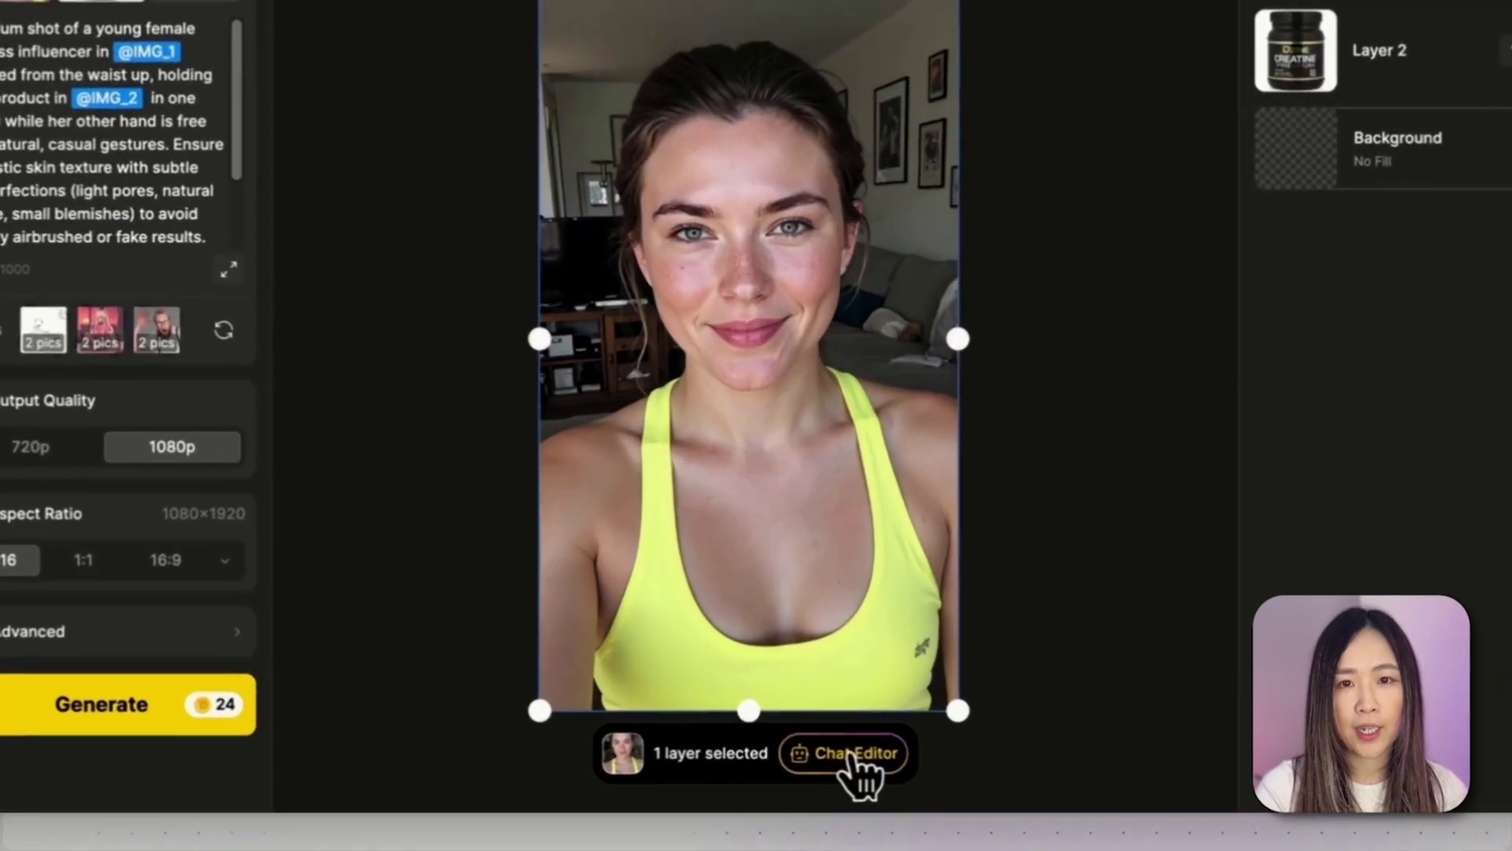
pyautogui.click(850, 755)
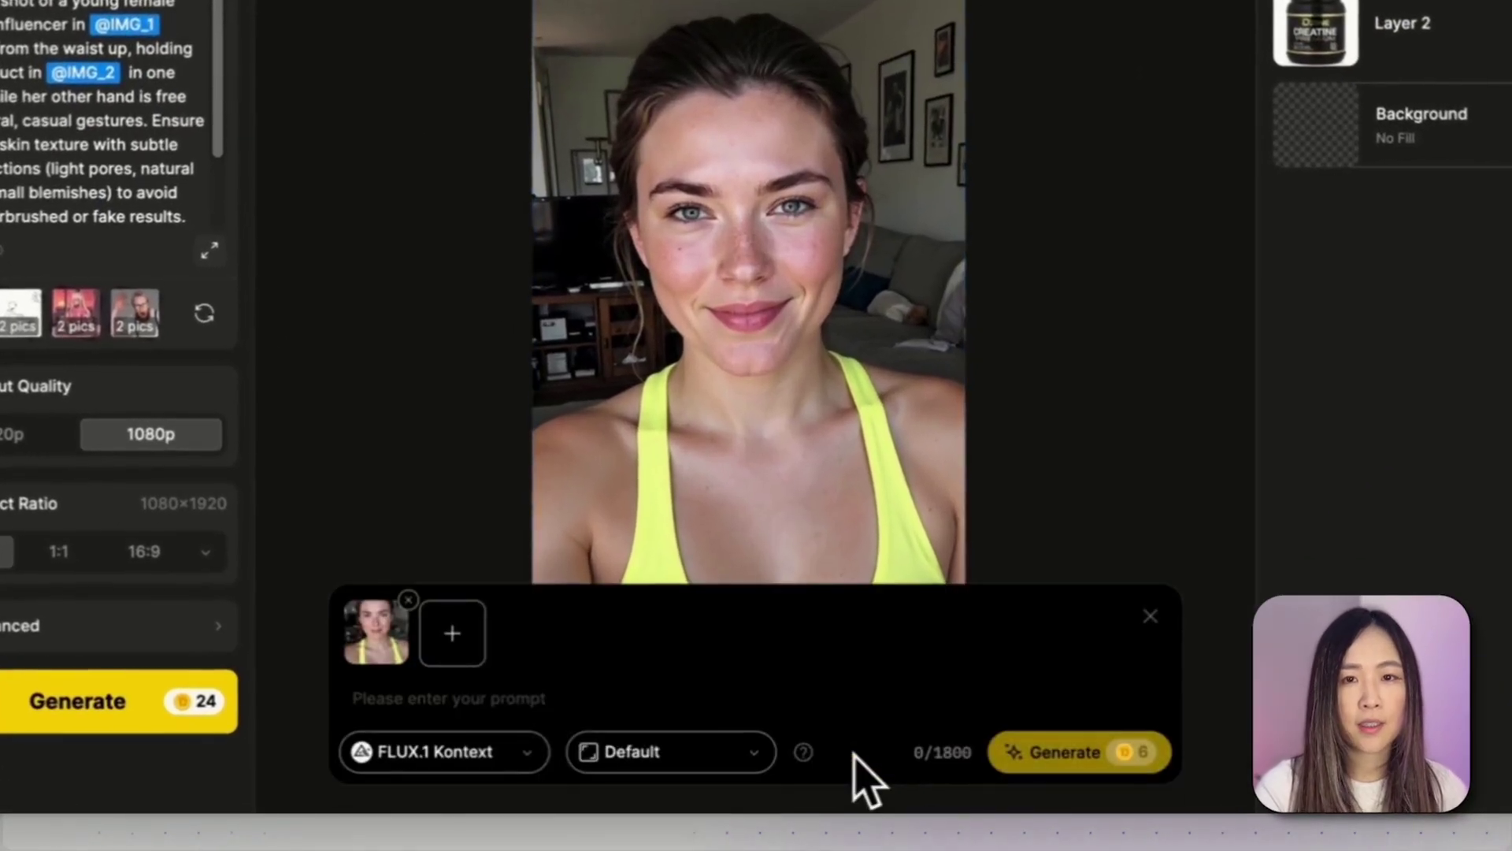
pyautogui.click(460, 639)
pyautogui.click(626, 253)
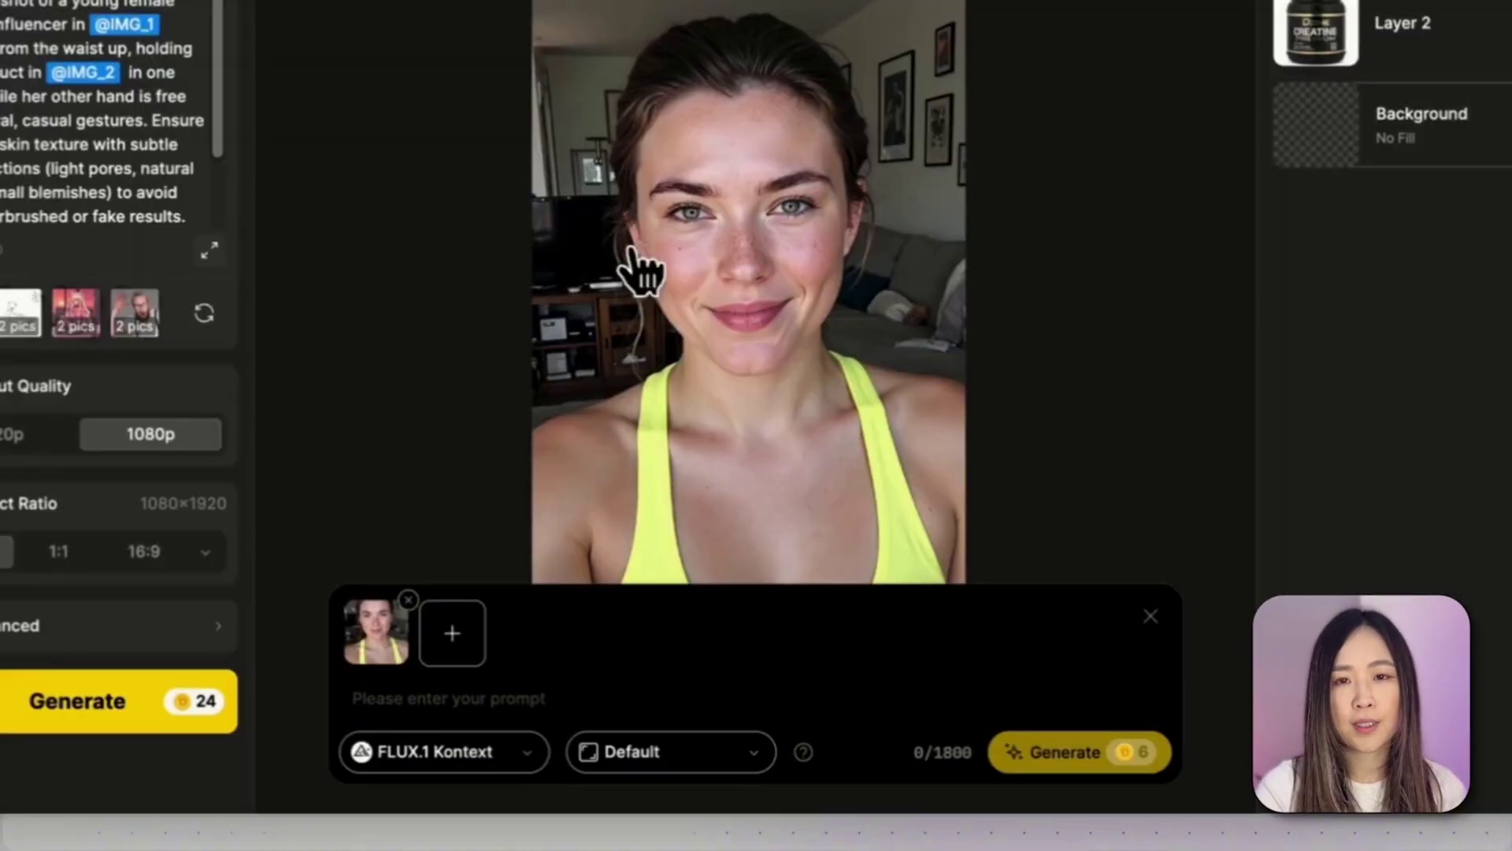
# - Switch the image model to Gemini 2.5 Flash
pyautogui.click(508, 776)
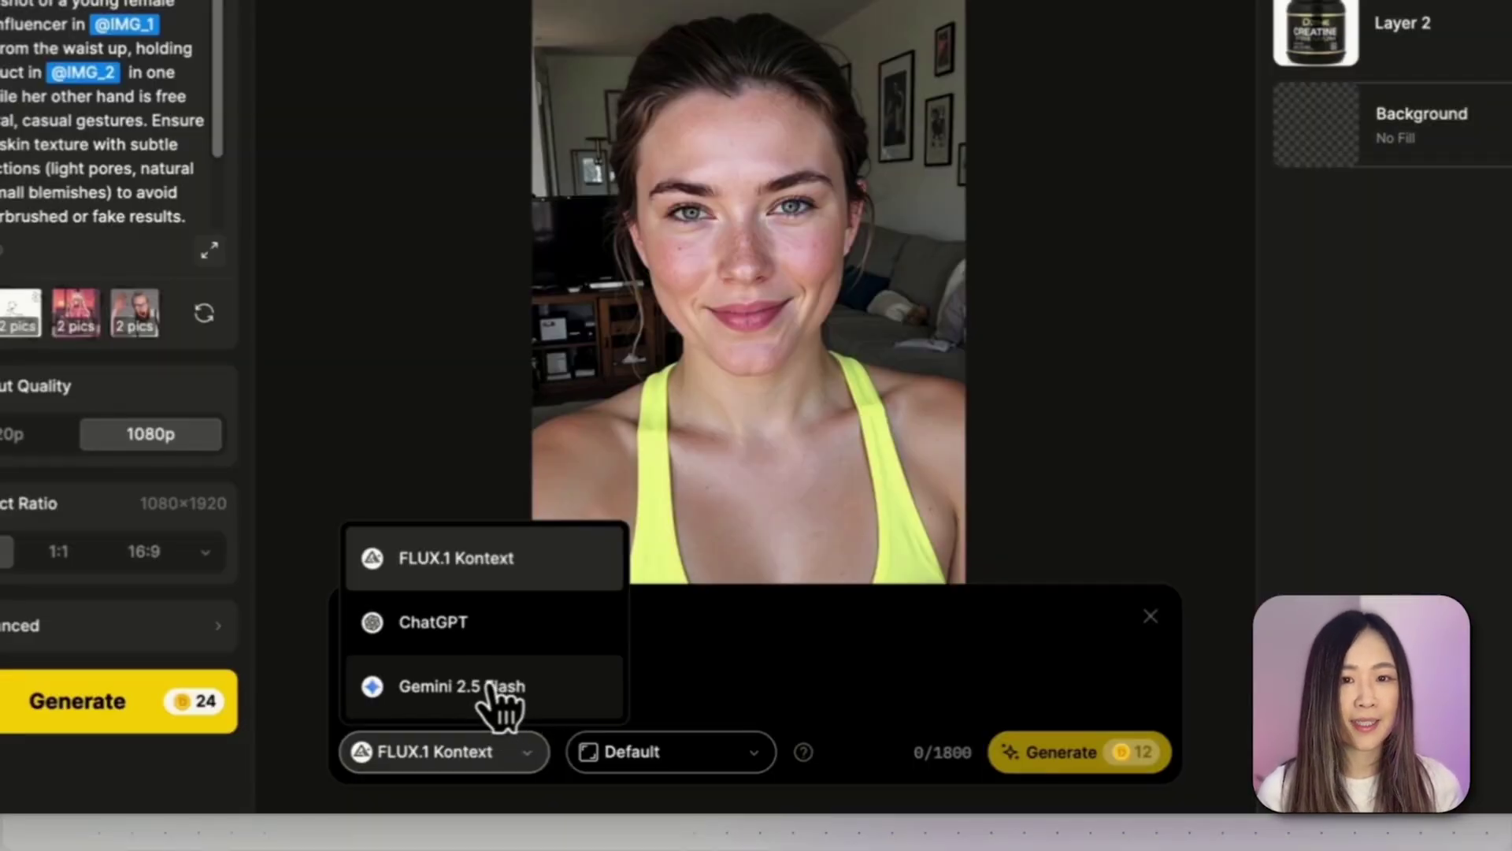
pyautogui.click(492, 686)
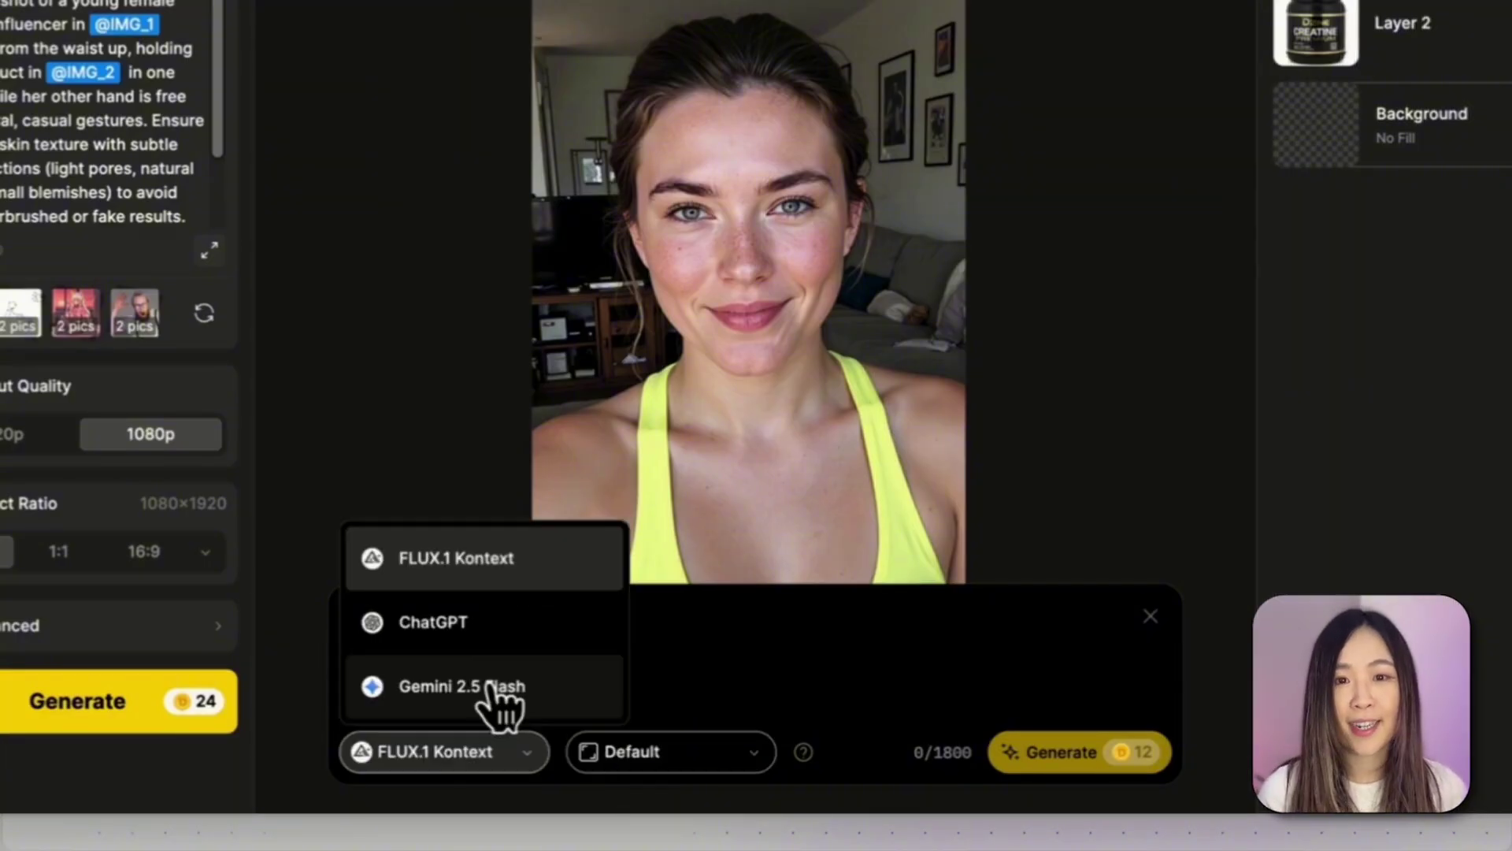
pyautogui.click(491, 687)
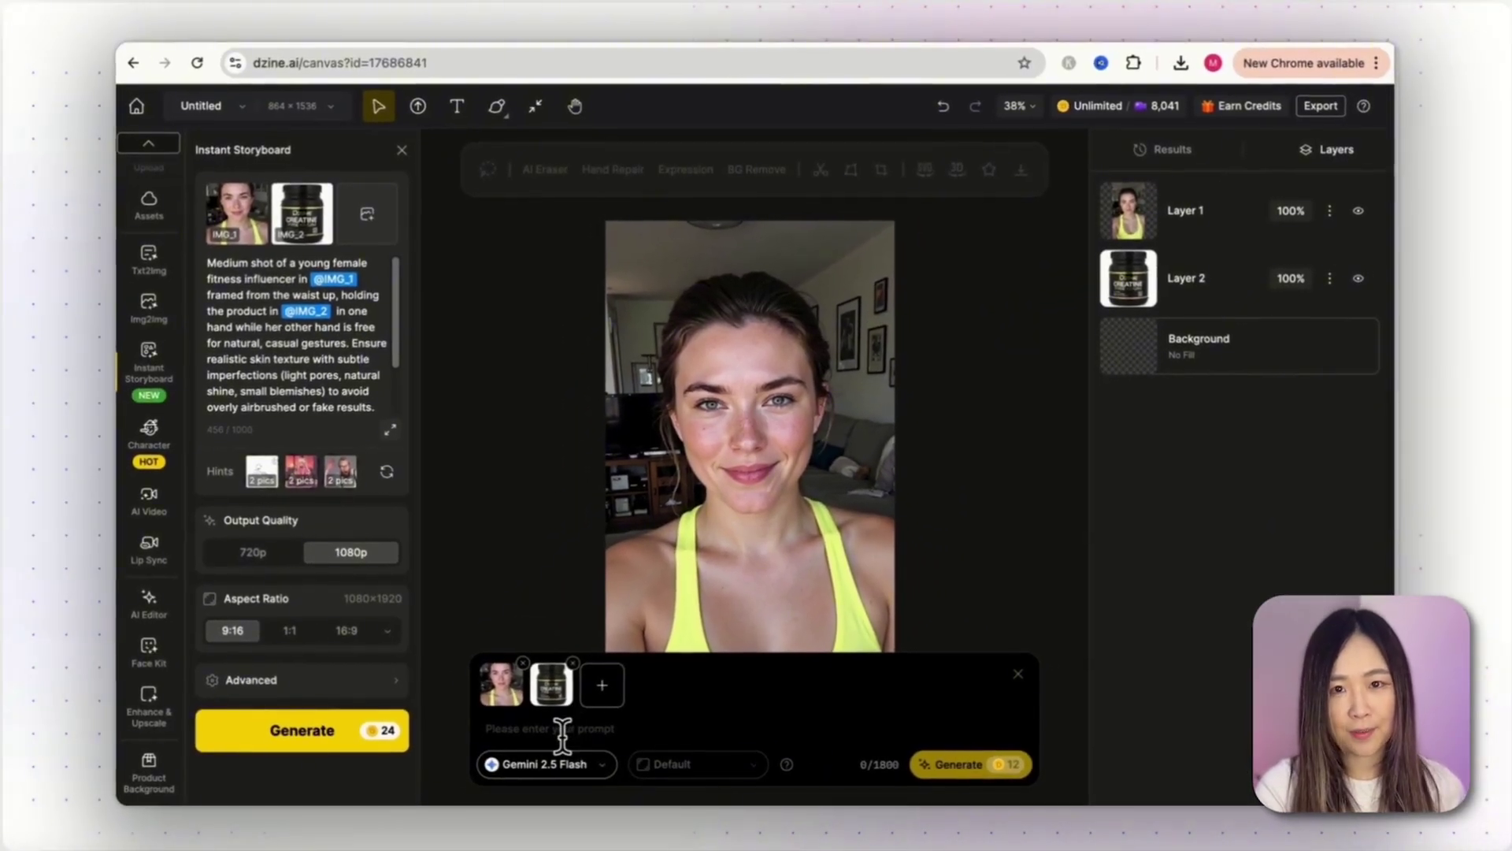
# - Scroll through the output ratios in the chat edit's Default aspect-ratio dropdown
pyautogui.click(563, 736)
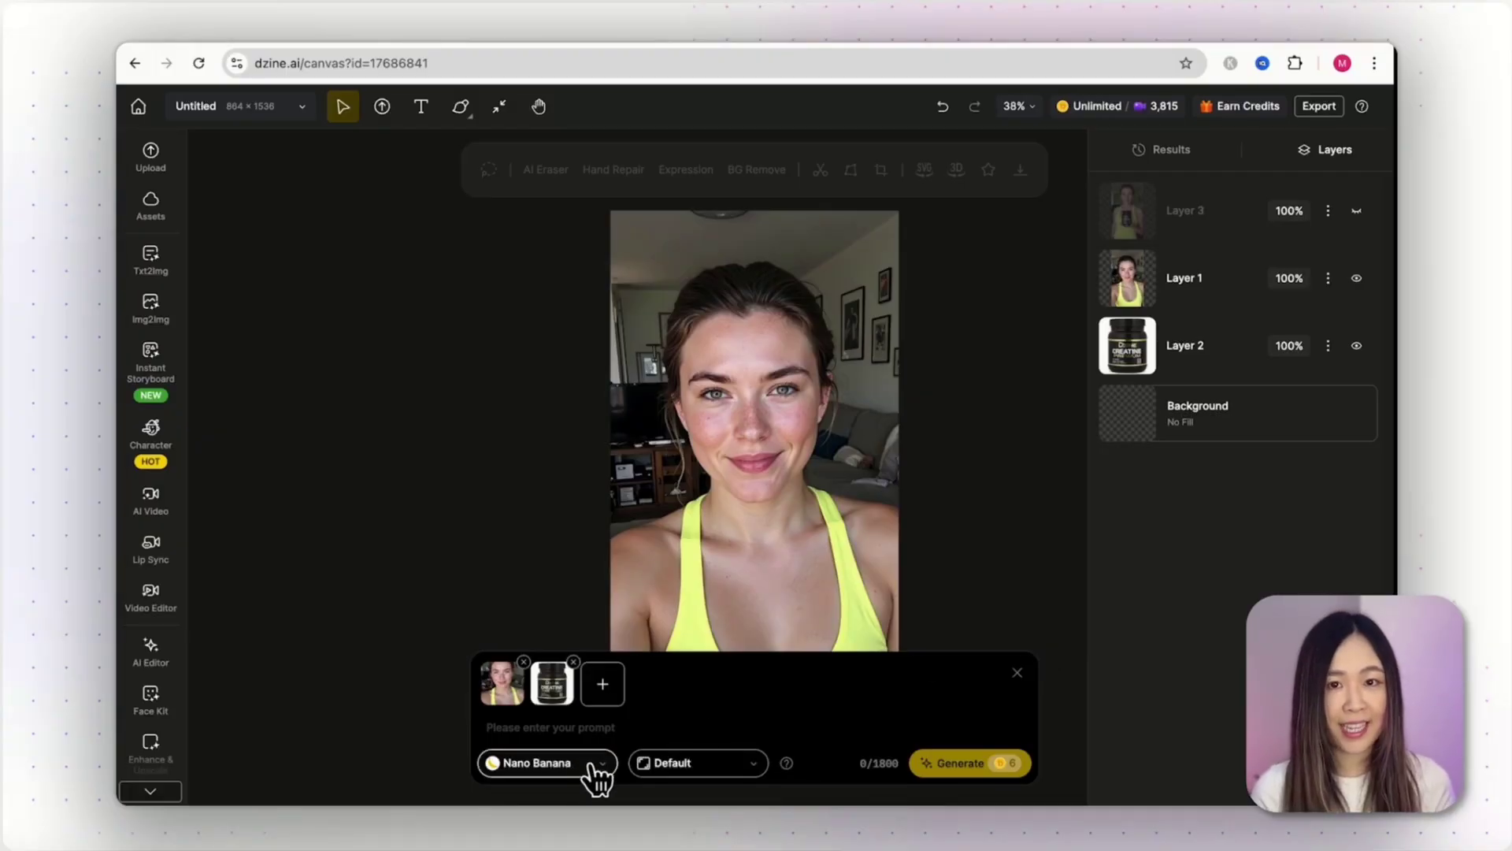
pyautogui.click(595, 764)
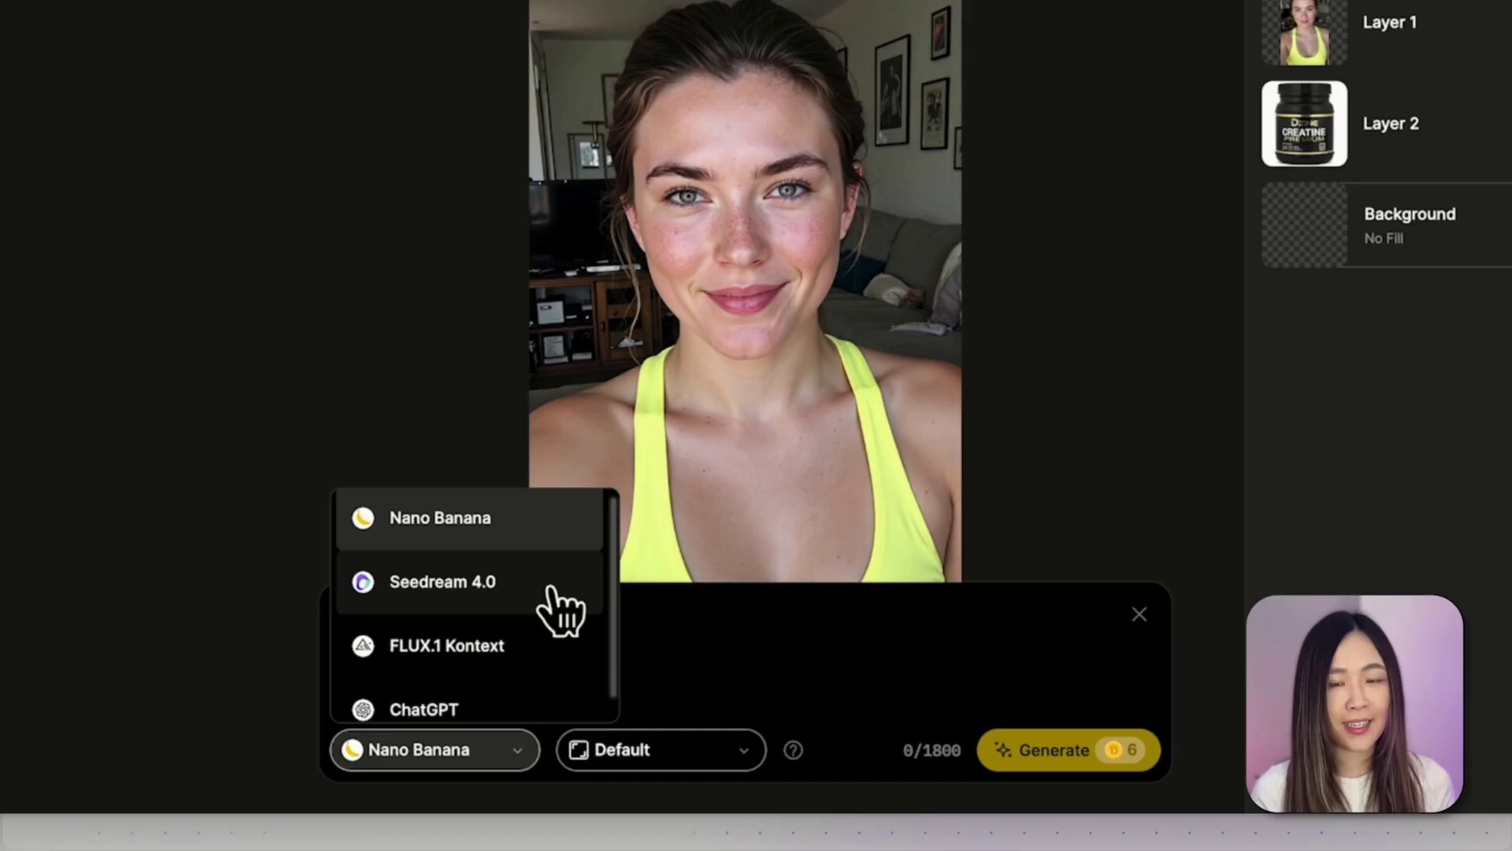
pyautogui.click(719, 749)
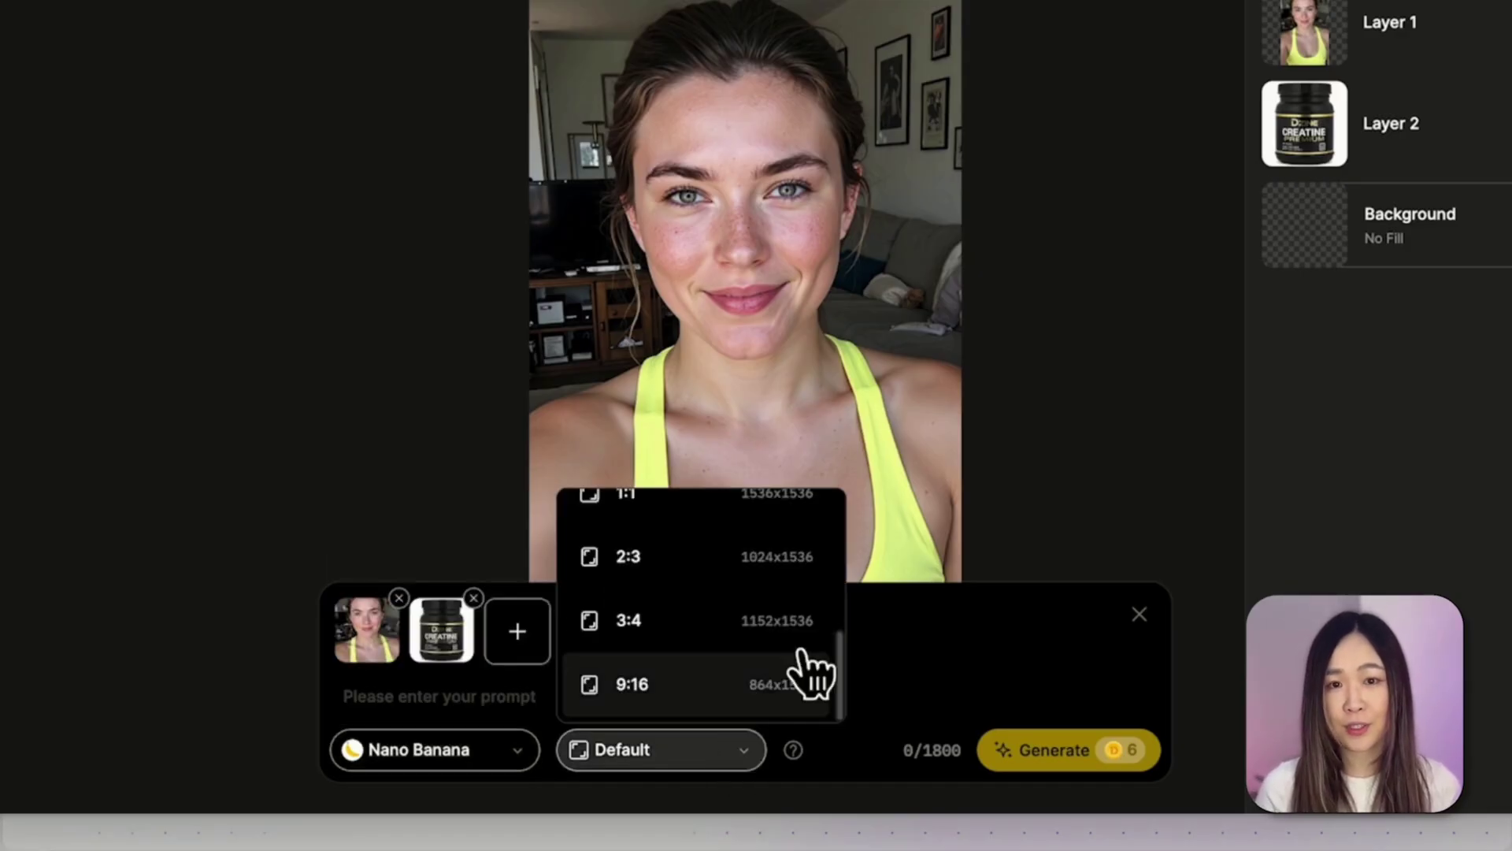
pyautogui.scroll(5, 808, 631)
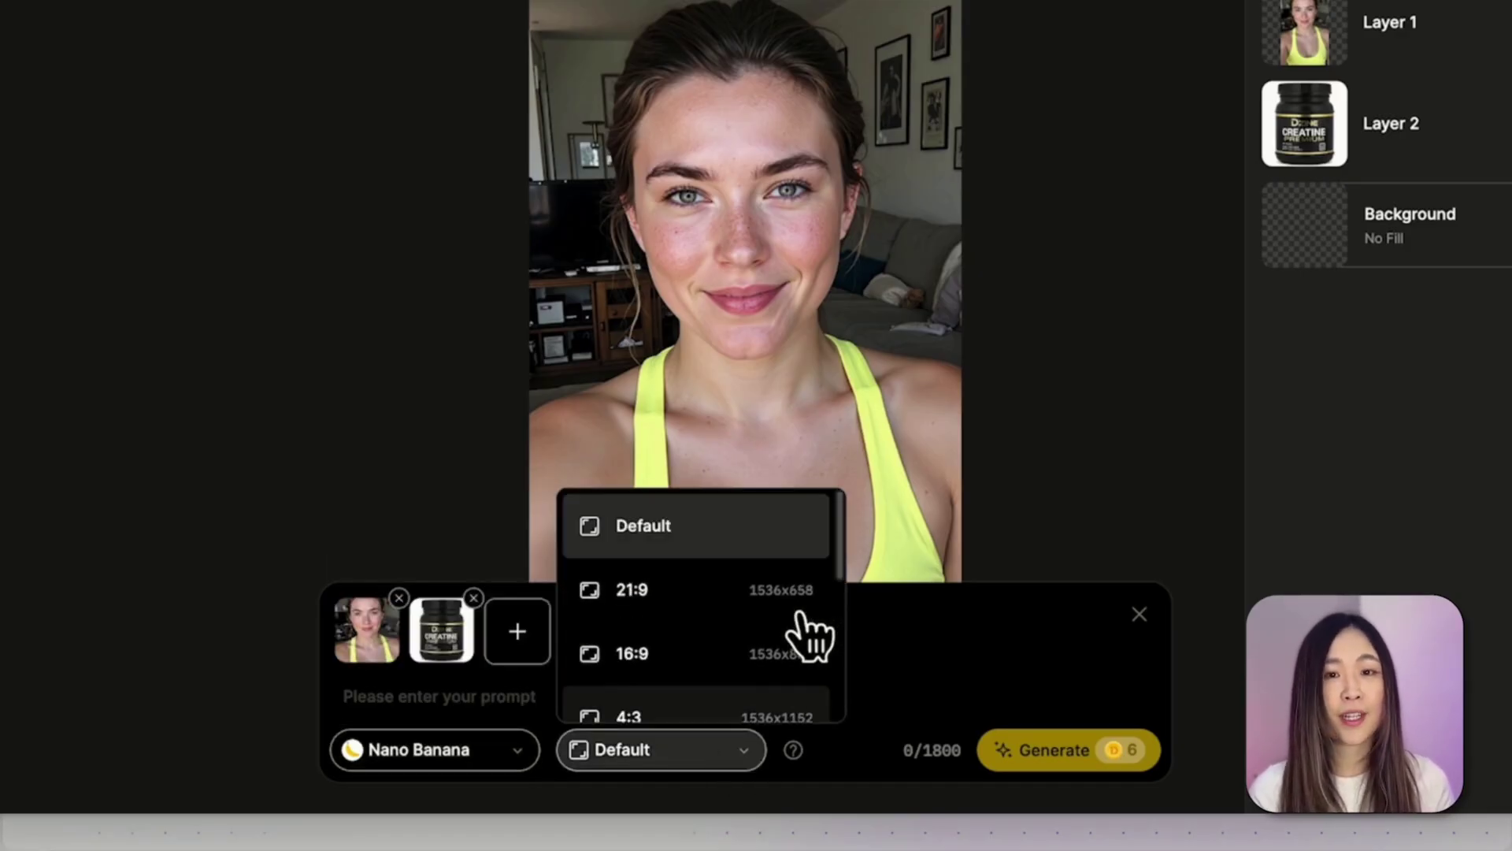
pyautogui.scroll(-1, 823, 699)
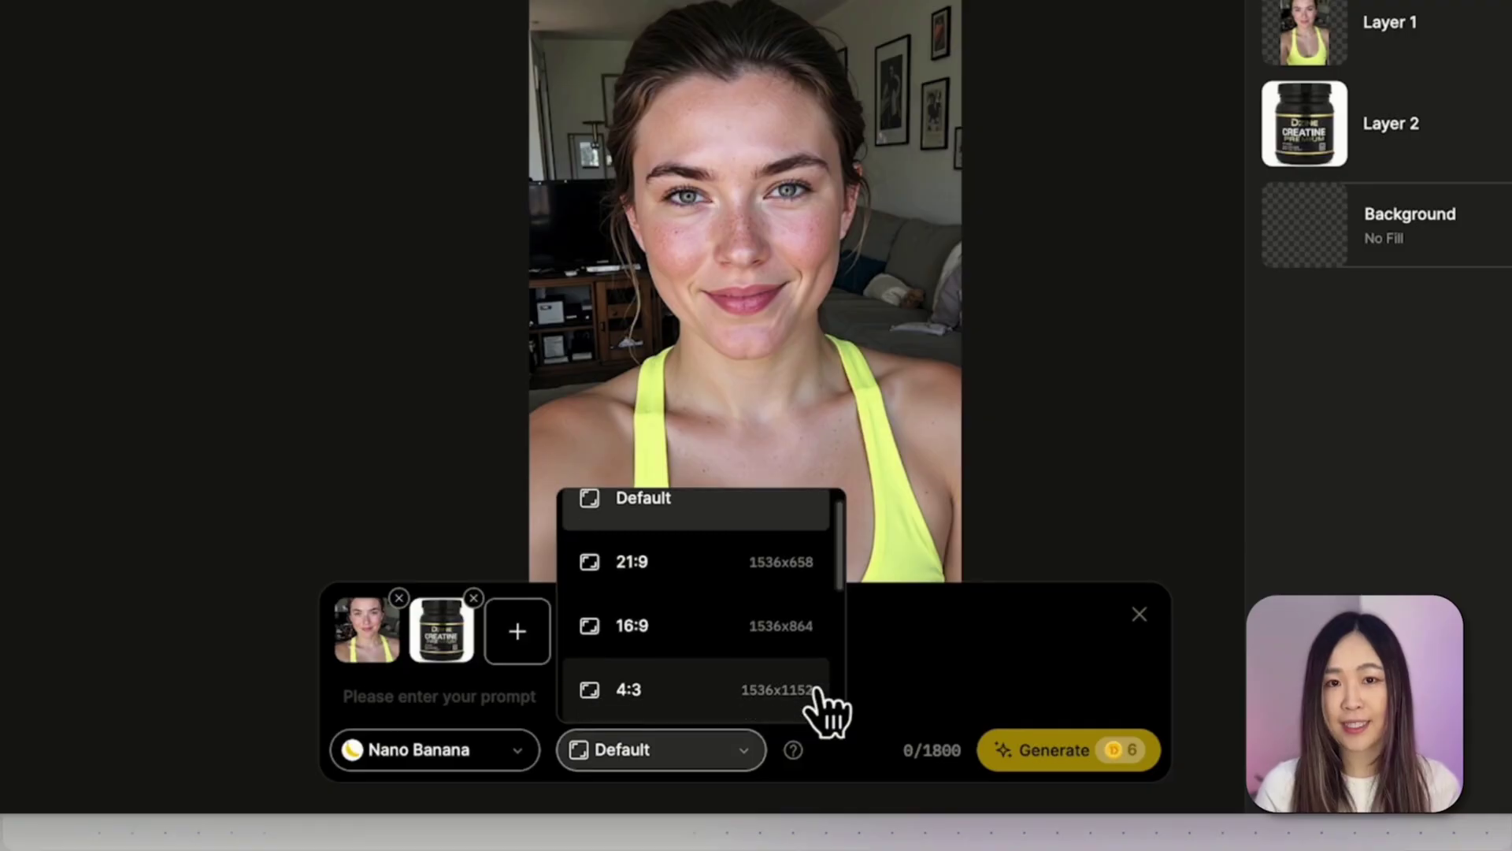
pyautogui.scroll(-3, 827, 713)
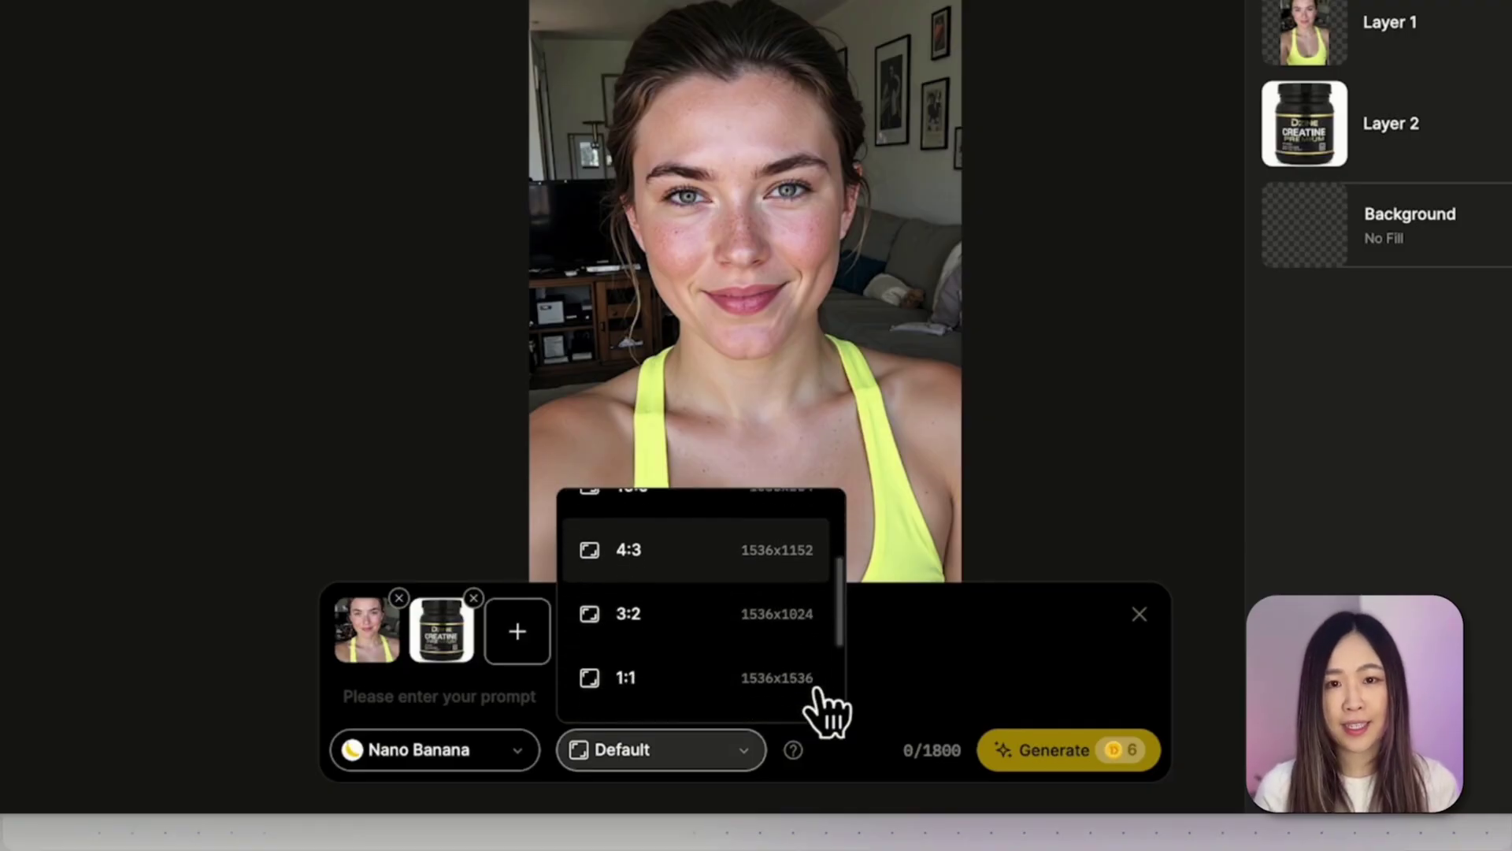
pyautogui.scroll(-3, 823, 709)
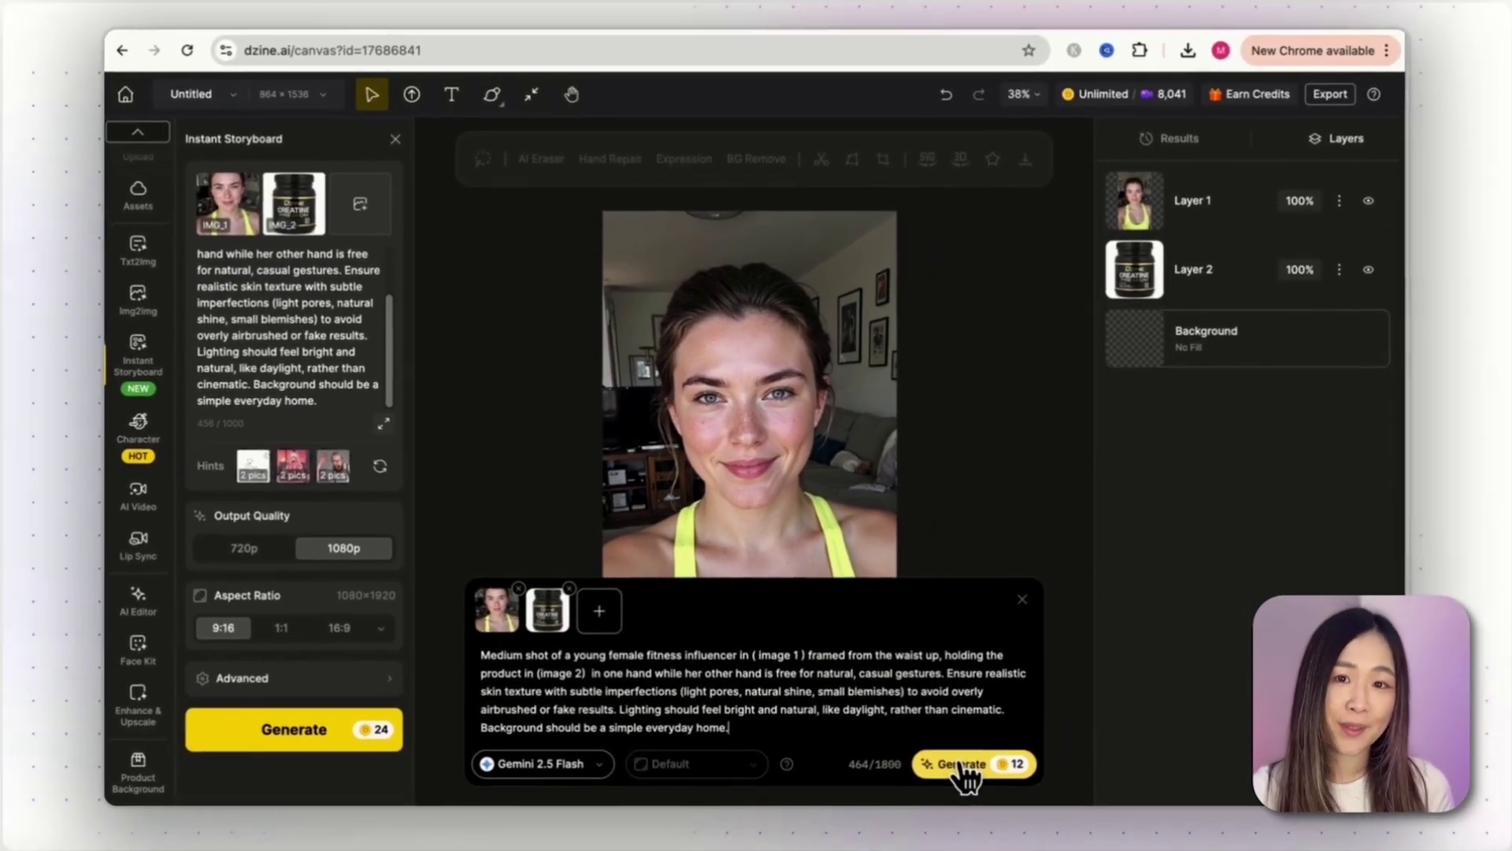
# - Generate the influencer holding the Creatine Premium tub and view the next result
pyautogui.click(1051, 753)
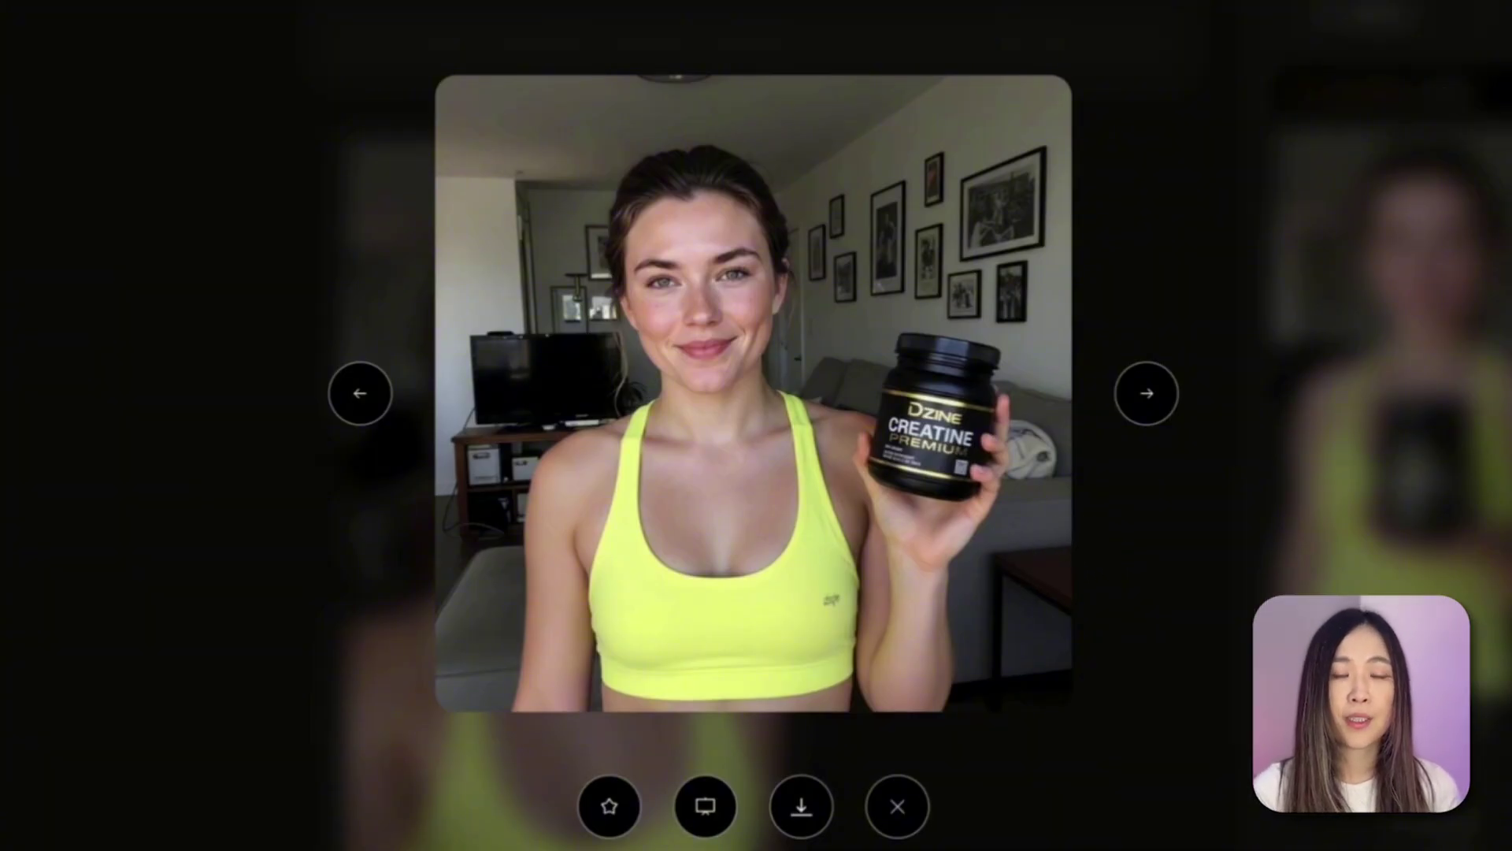
pyautogui.press('Left')
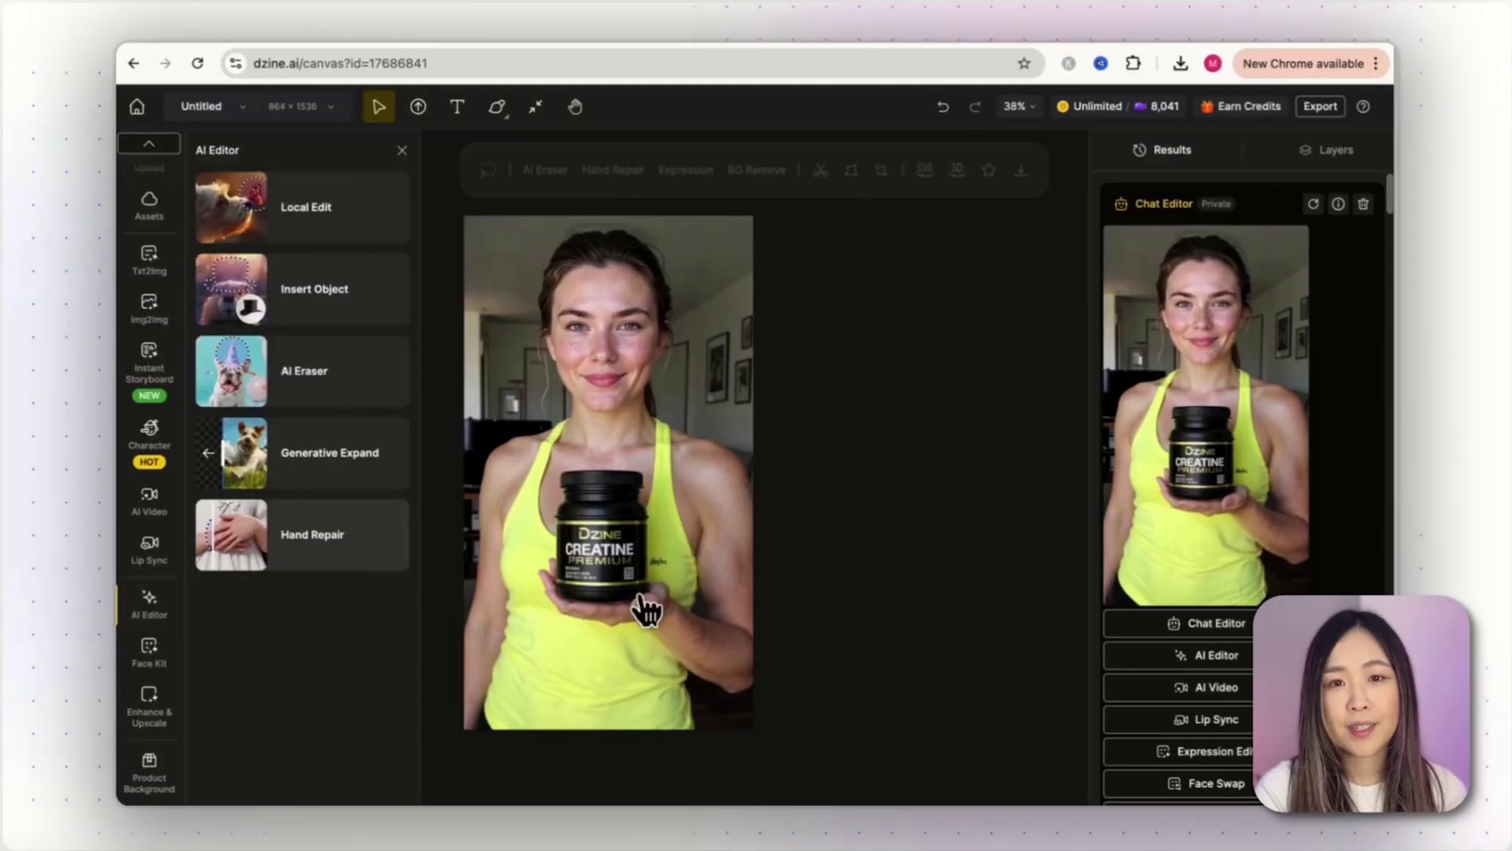
# - Lasso the hand cradling the creatine tub in Hand Repair and generate the fix
pyautogui.click(299, 532)
pyautogui.moveTo(687, 601)
pyautogui.mouseDown()
pyautogui.moveTo(577, 594)
pyautogui.moveTo(550, 554)
pyautogui.moveTo(530, 583)
pyautogui.moveTo(604, 625)
pyautogui.moveTo(679, 619)
pyautogui.mouseUp()
pyautogui.click(301, 329)
pyautogui.moveTo(1289, 266)
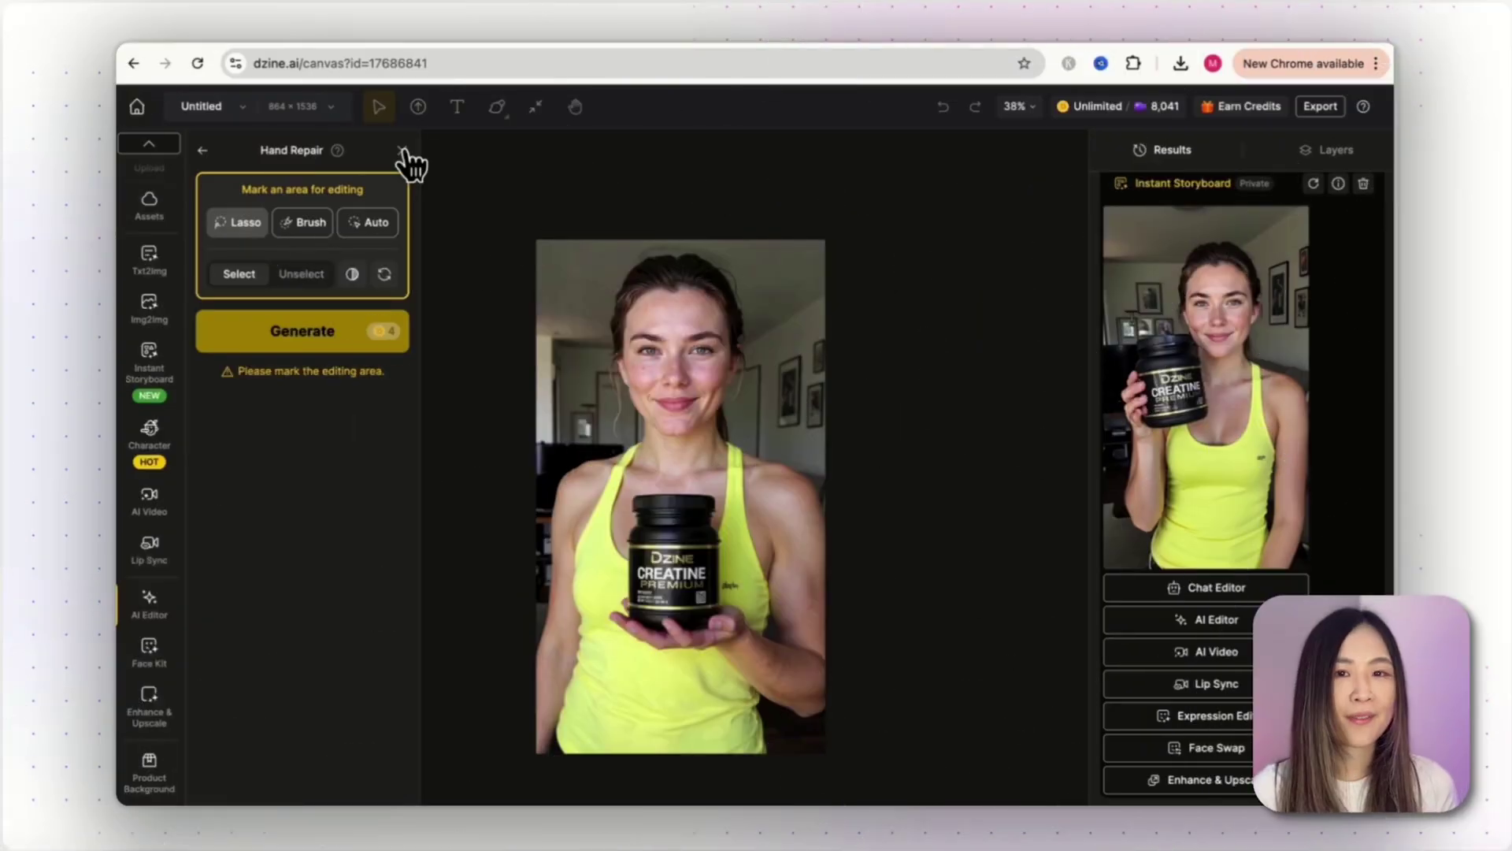
# - Close Hand Repair and reselect the influencer image layer
pyautogui.click(404, 151)
pyautogui.click(870, 480)
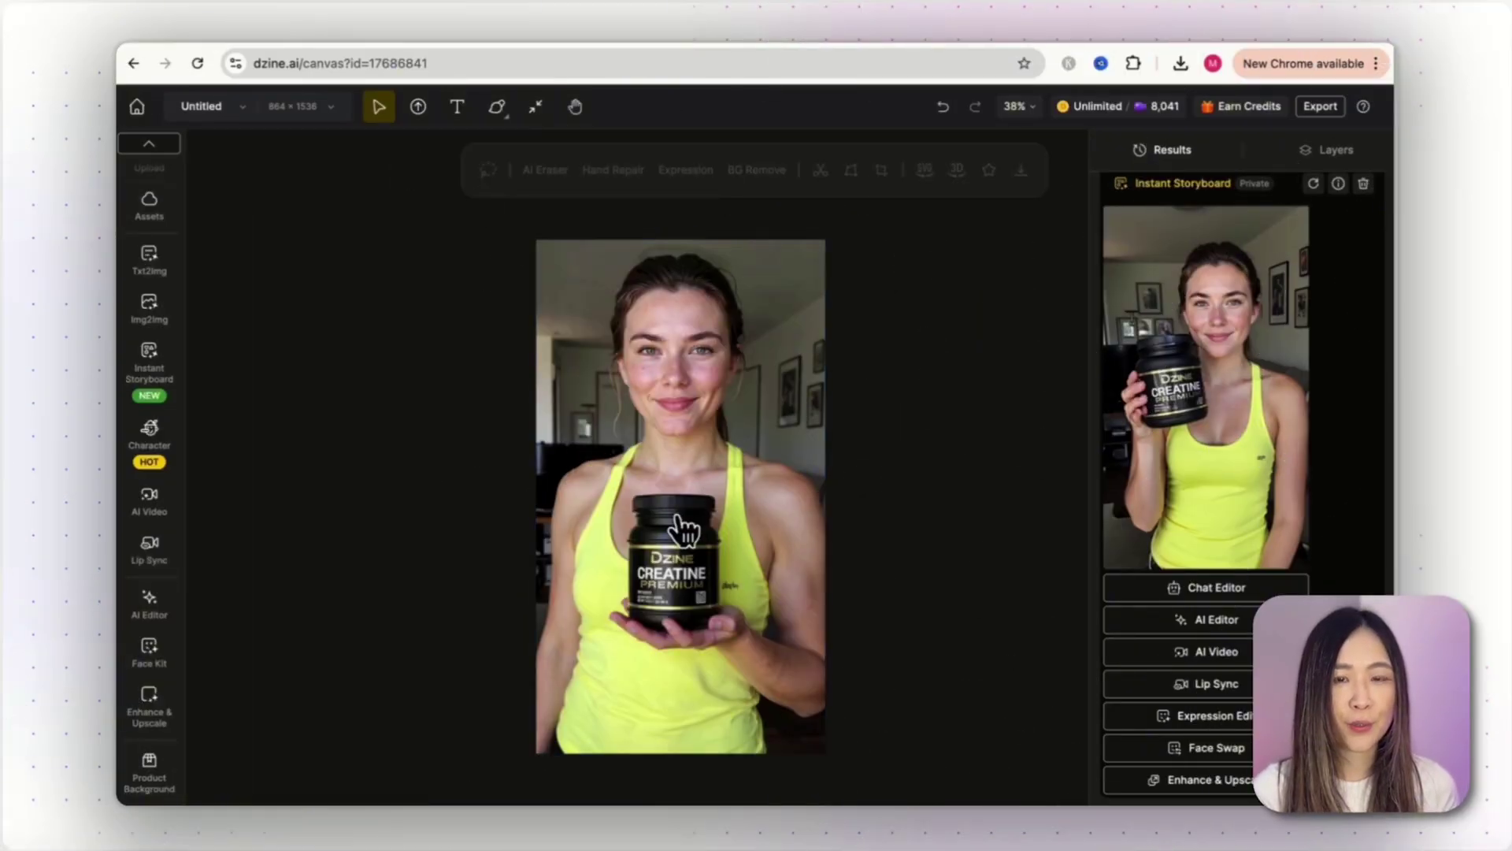
pyautogui.click(693, 485)
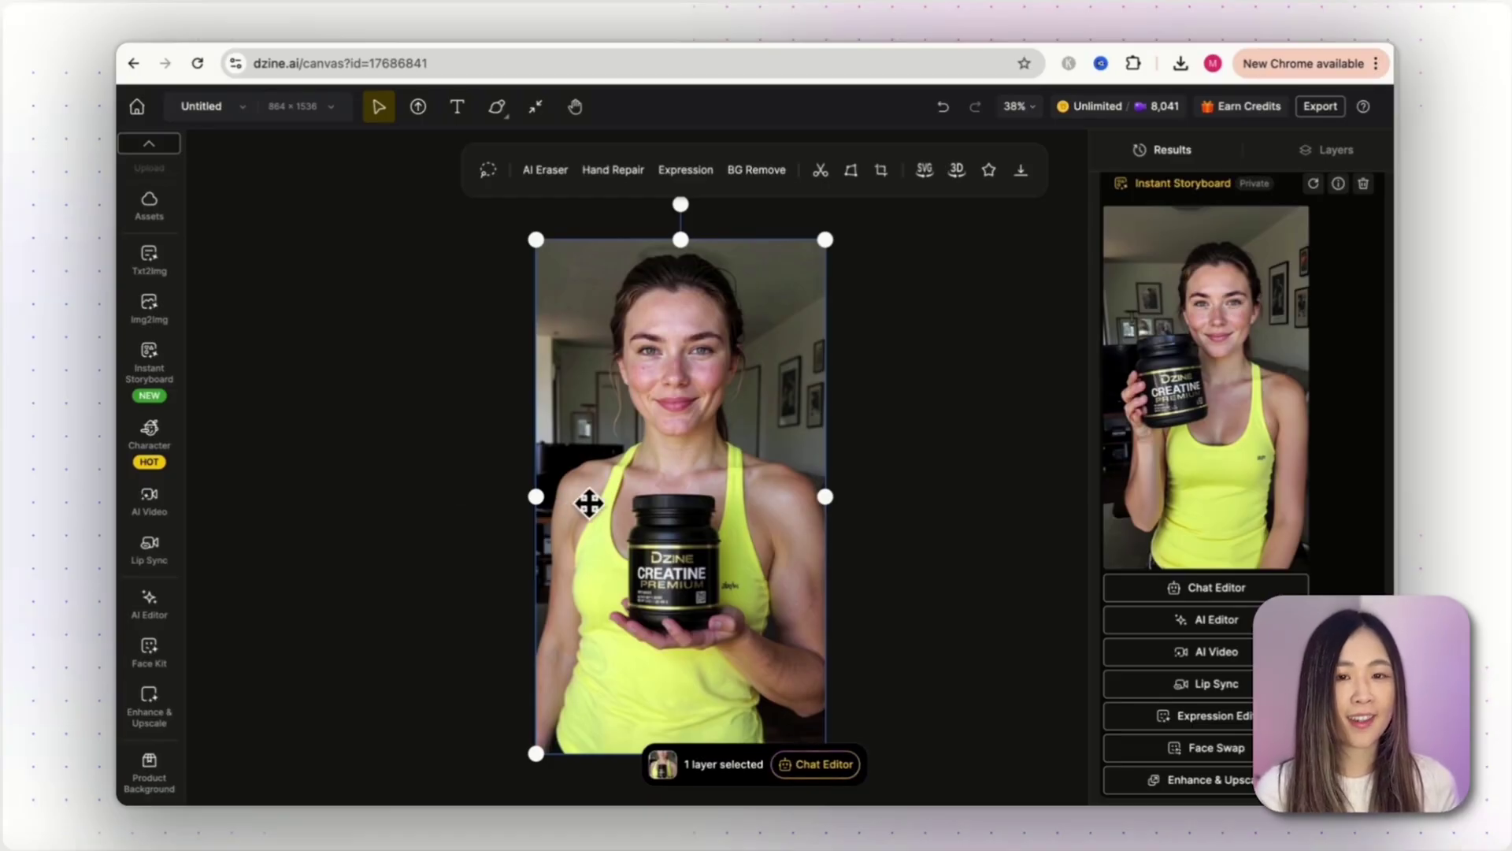
# - Set Lip Sync to Pro mode and pick the influencer photo as the face image
pyautogui.click(154, 560)
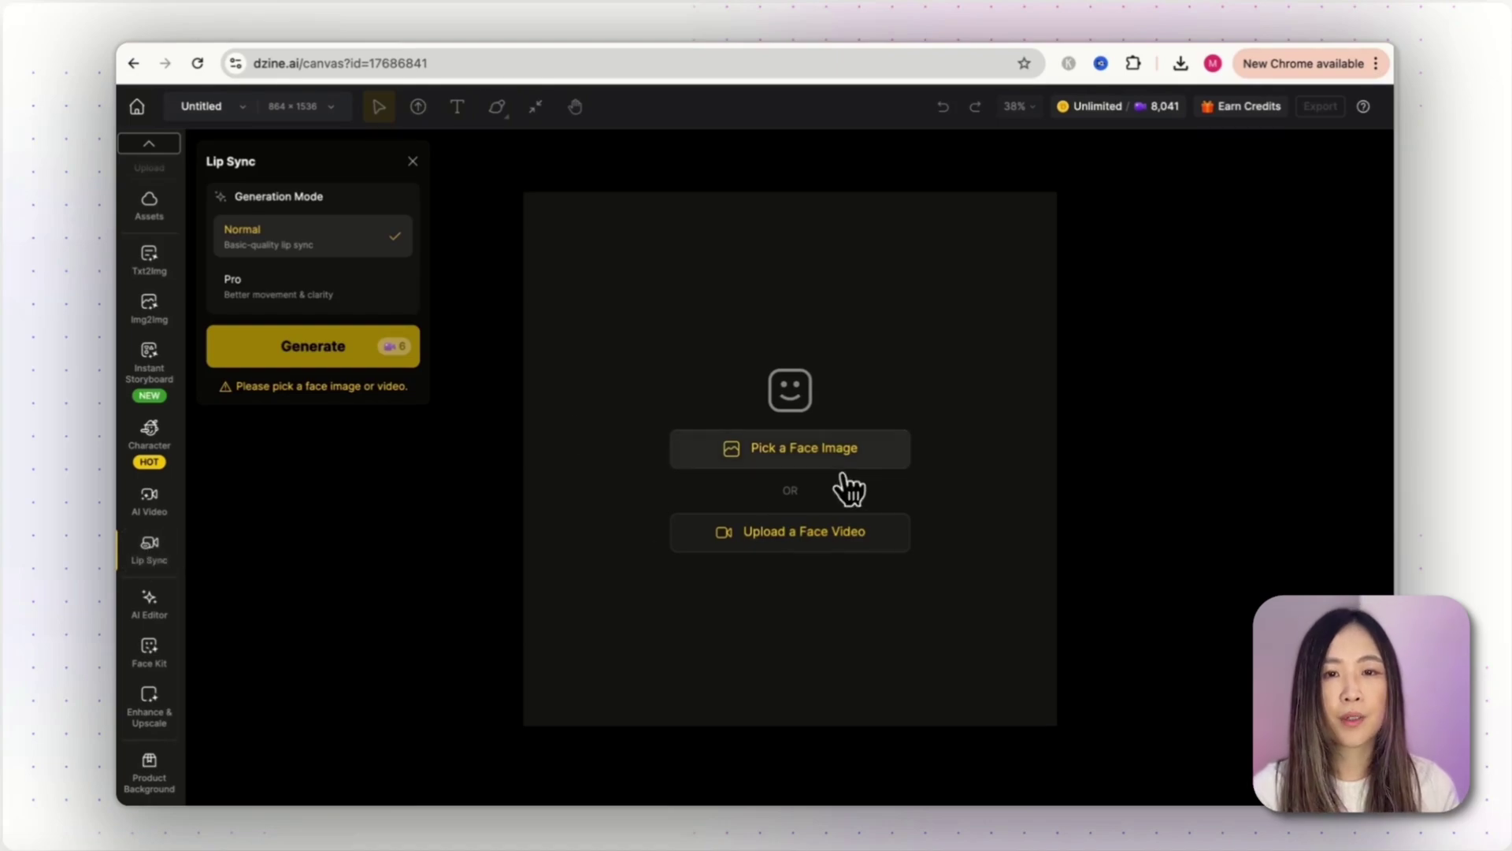
pyautogui.click(378, 285)
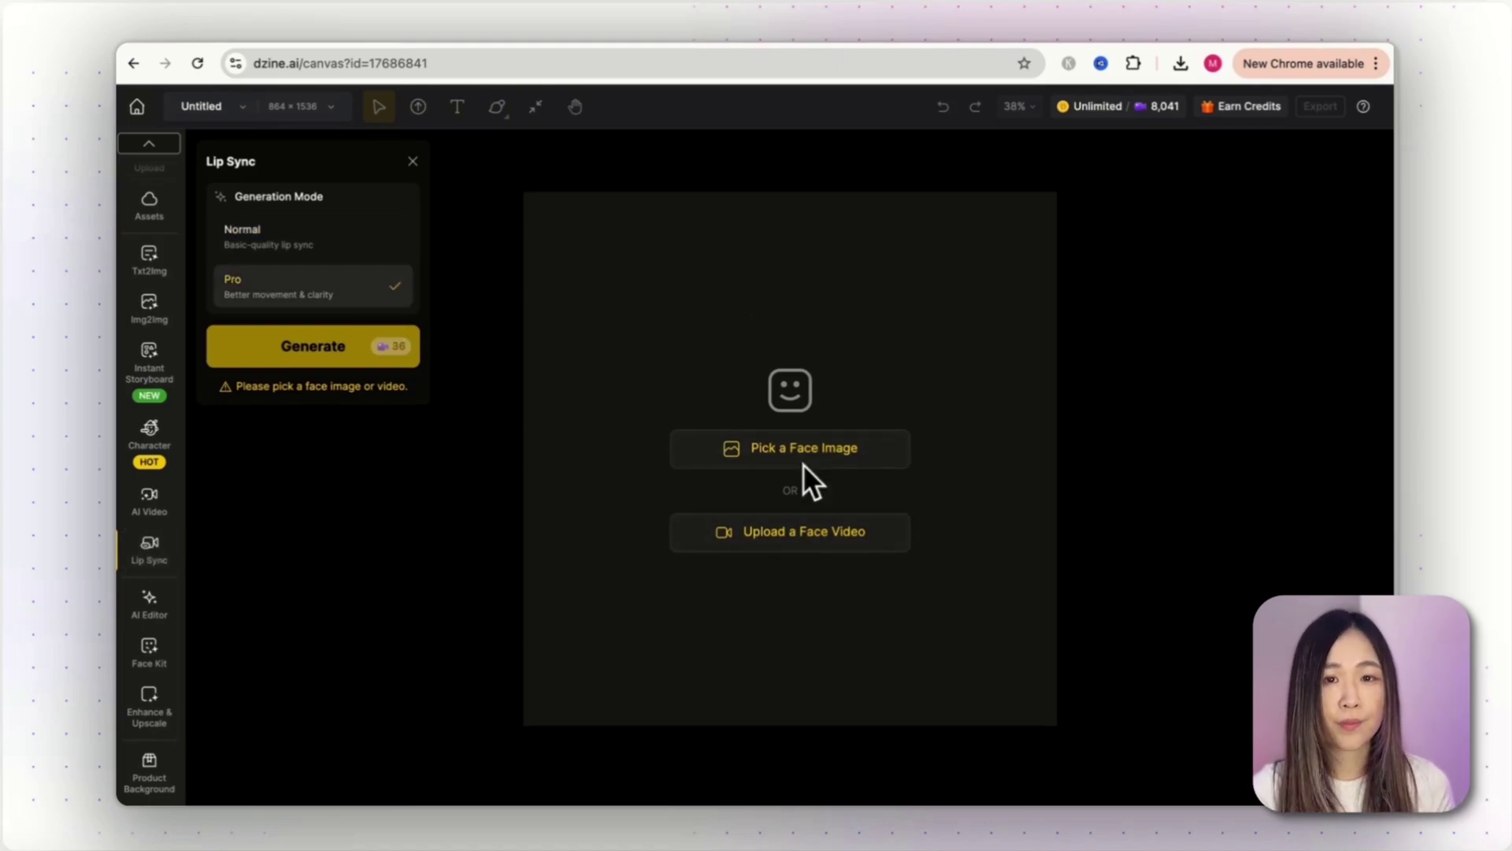
pyautogui.click(844, 455)
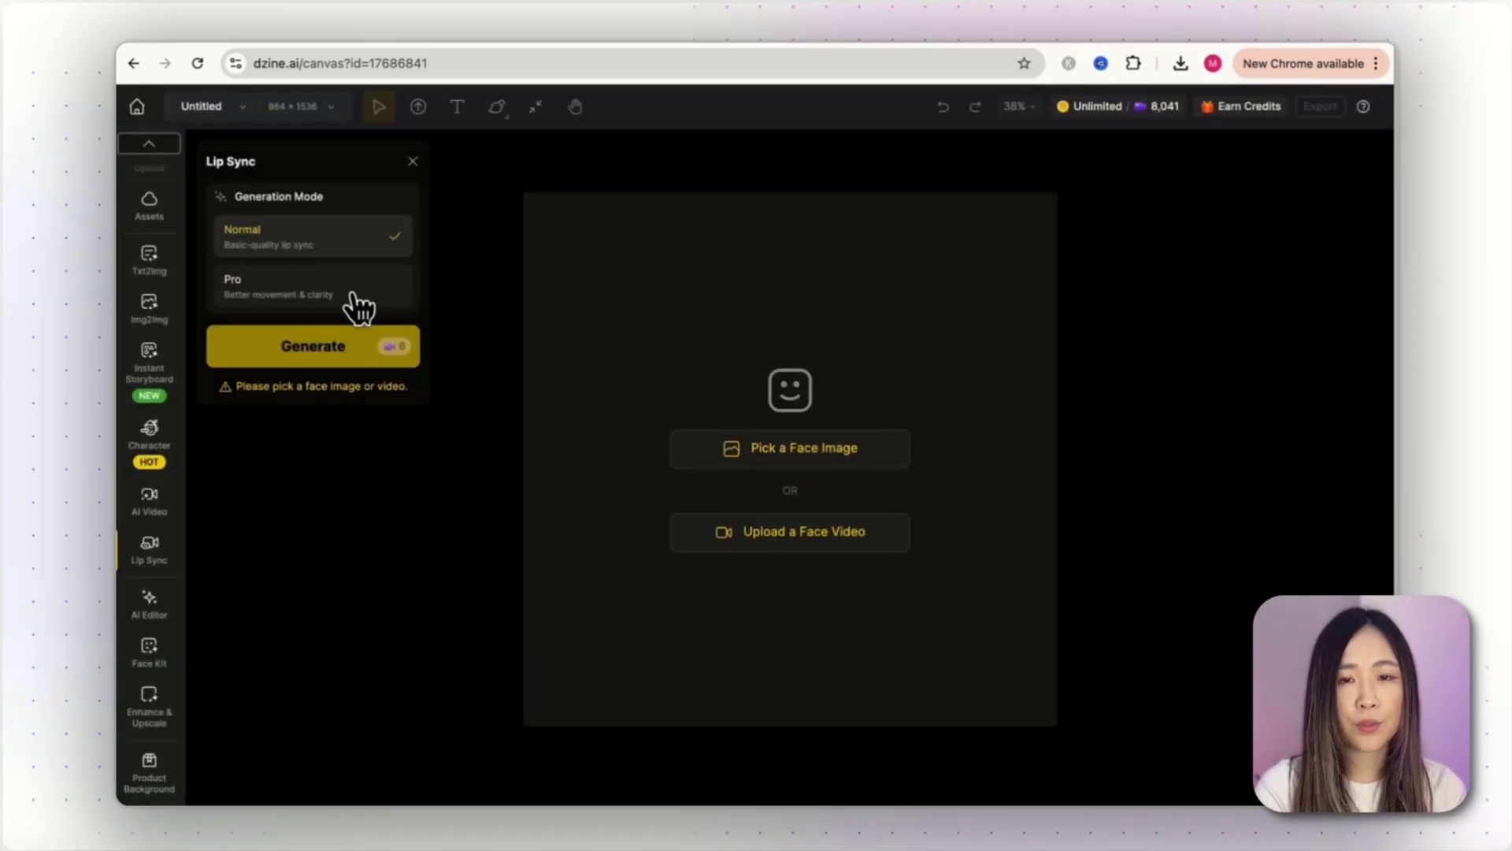
pyautogui.click(360, 308)
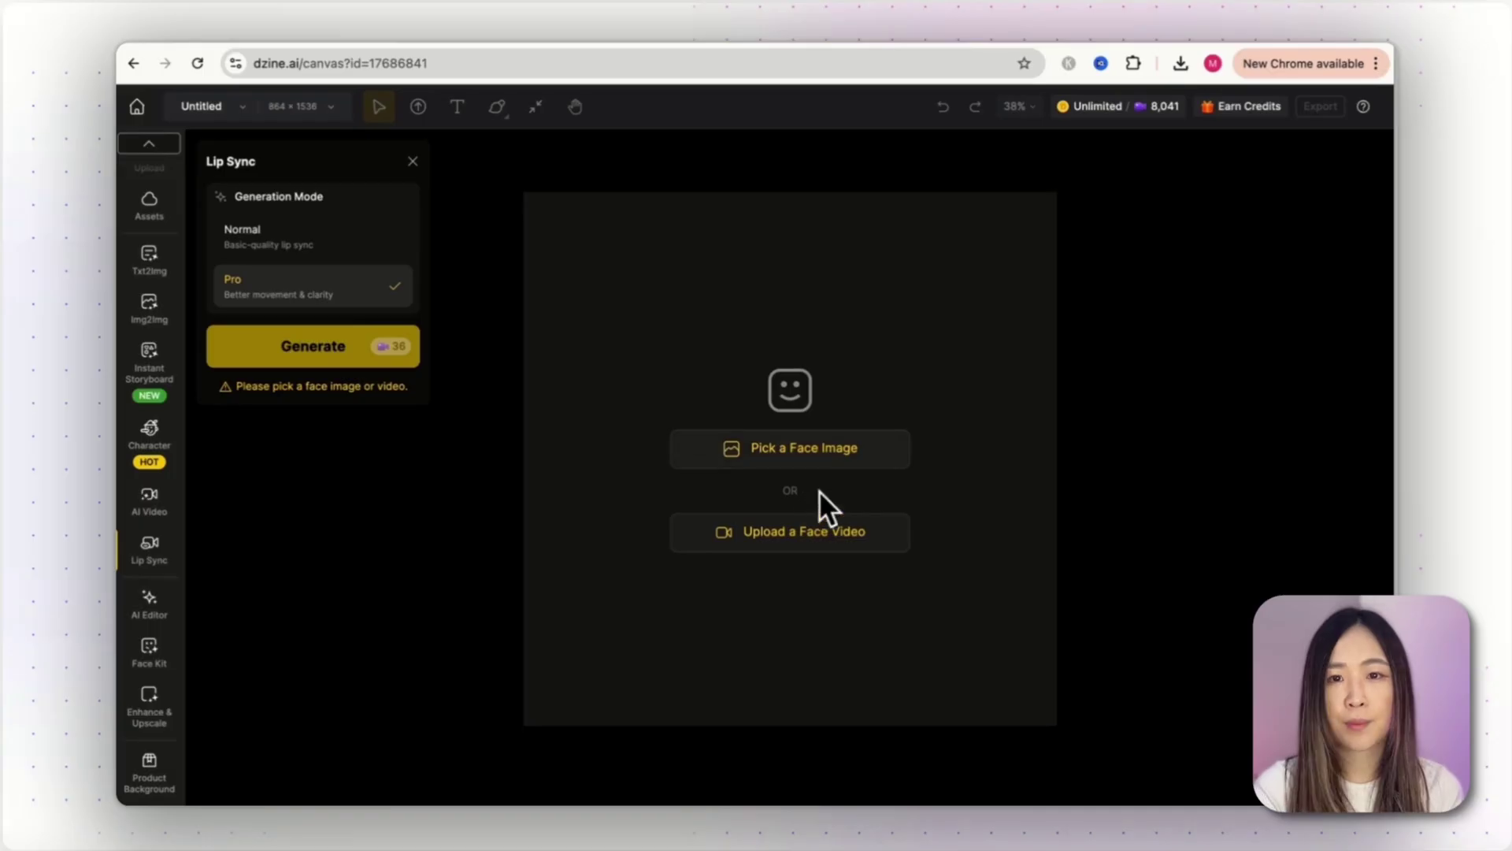
pyautogui.click(832, 463)
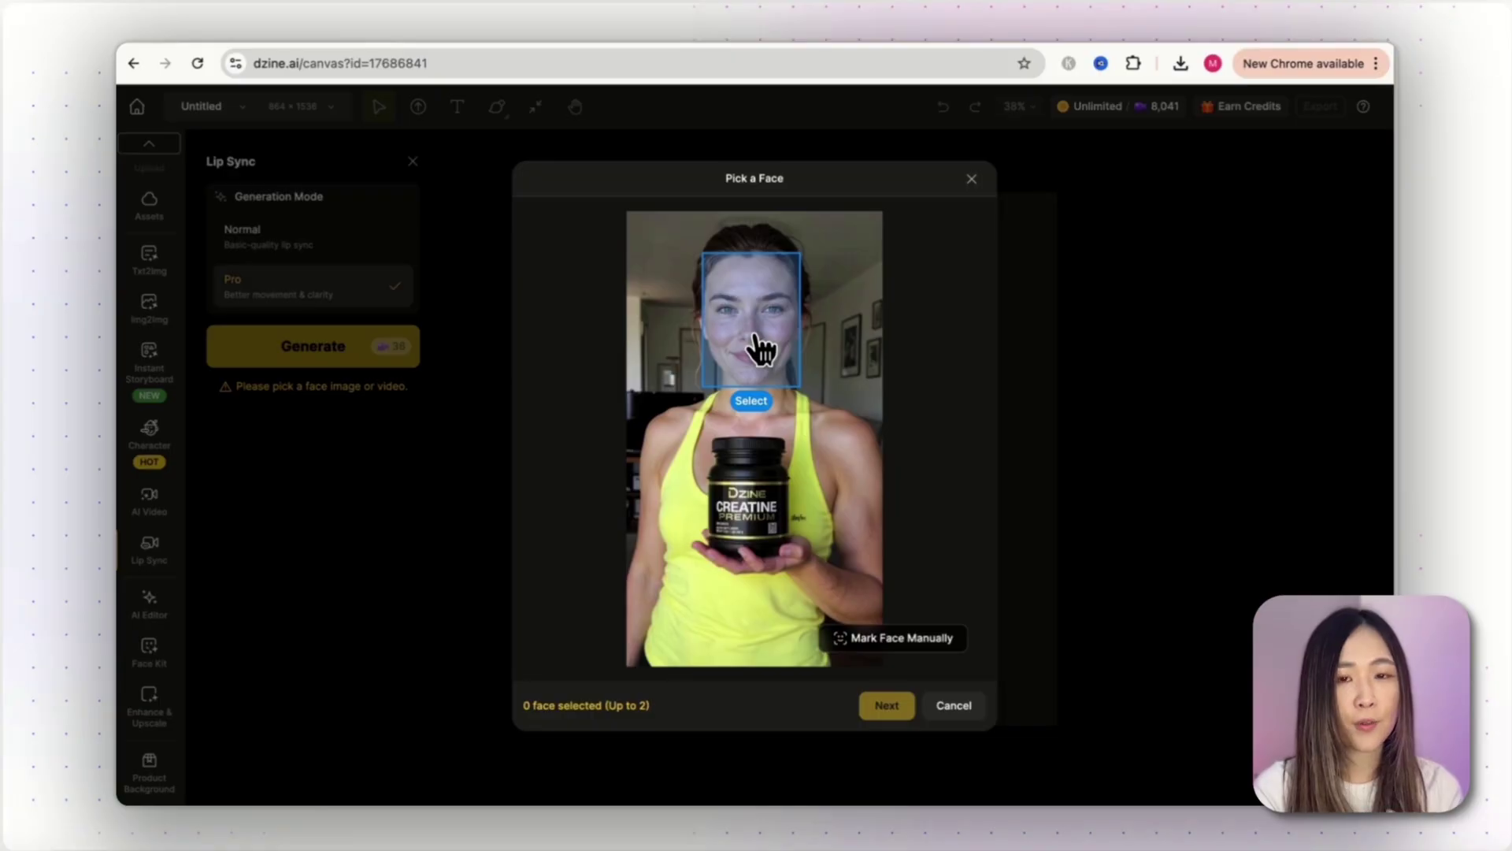
# - Select the influencer's detected face and crop the product-holding photo to 4:5
pyautogui.click(756, 339)
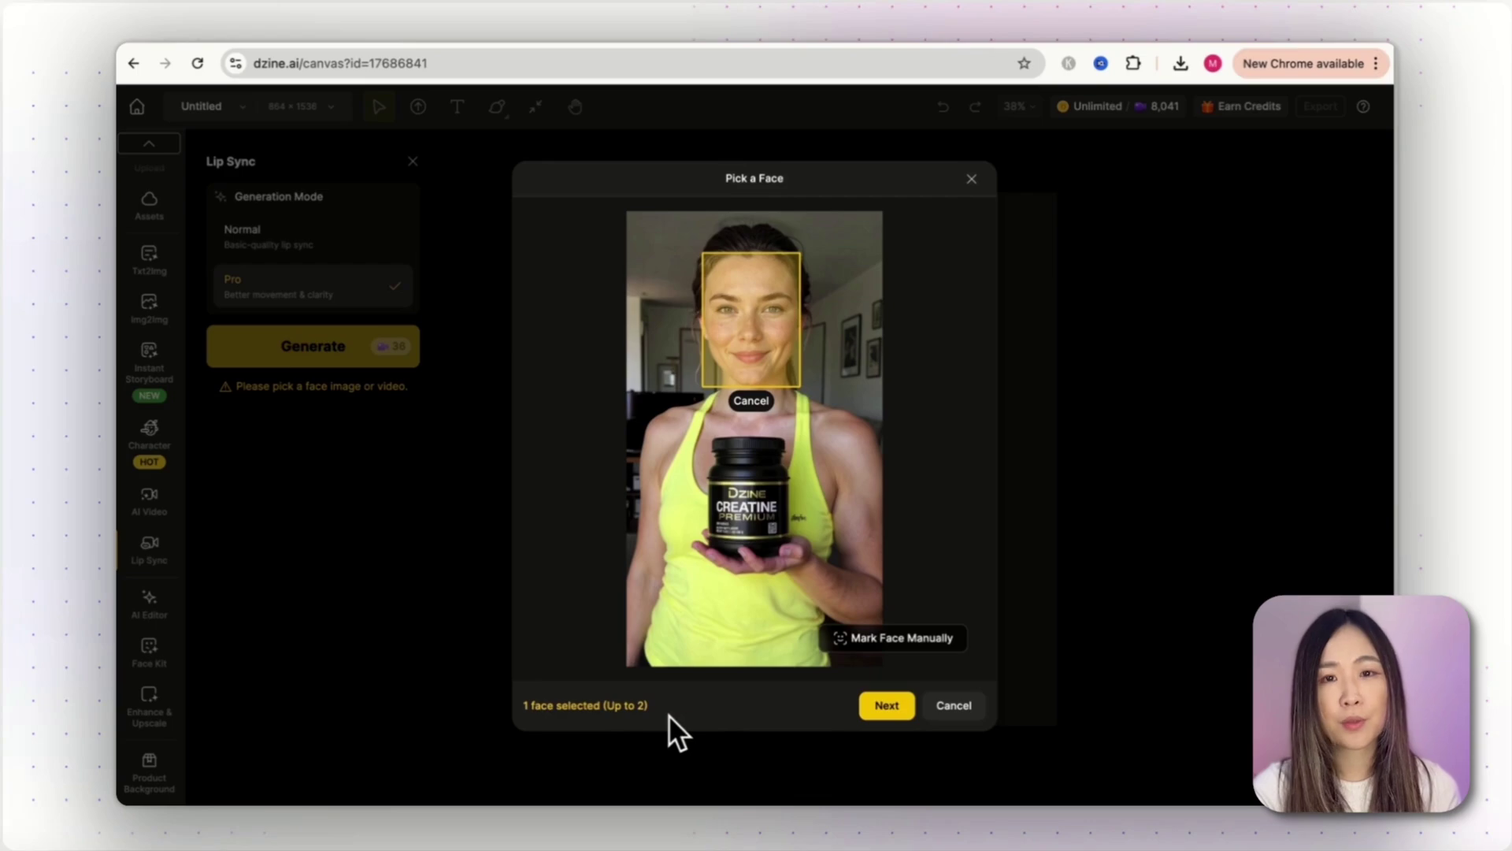
pyautogui.click(876, 719)
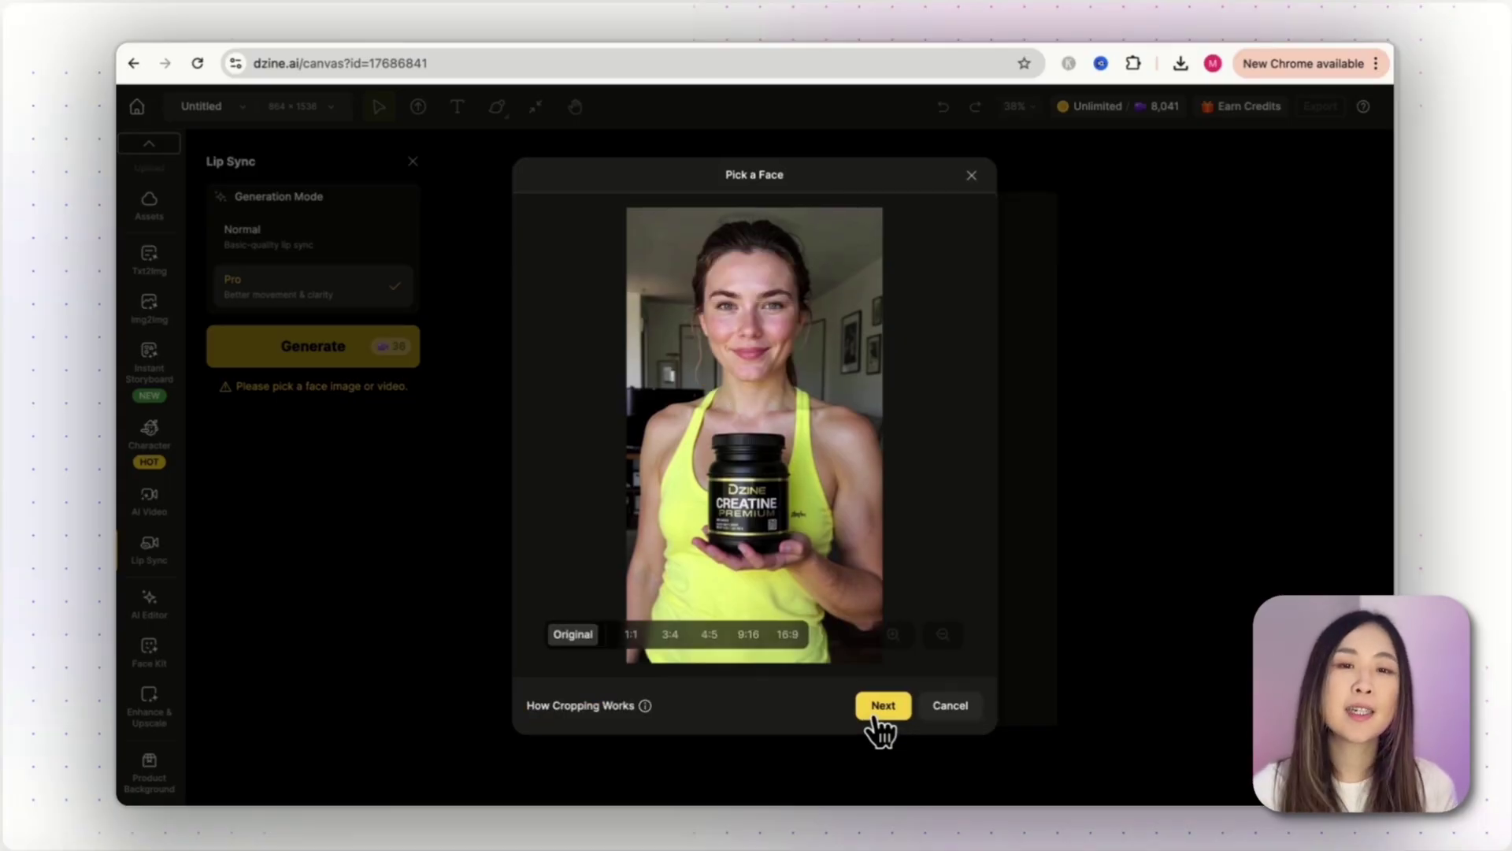
pyautogui.click(788, 634)
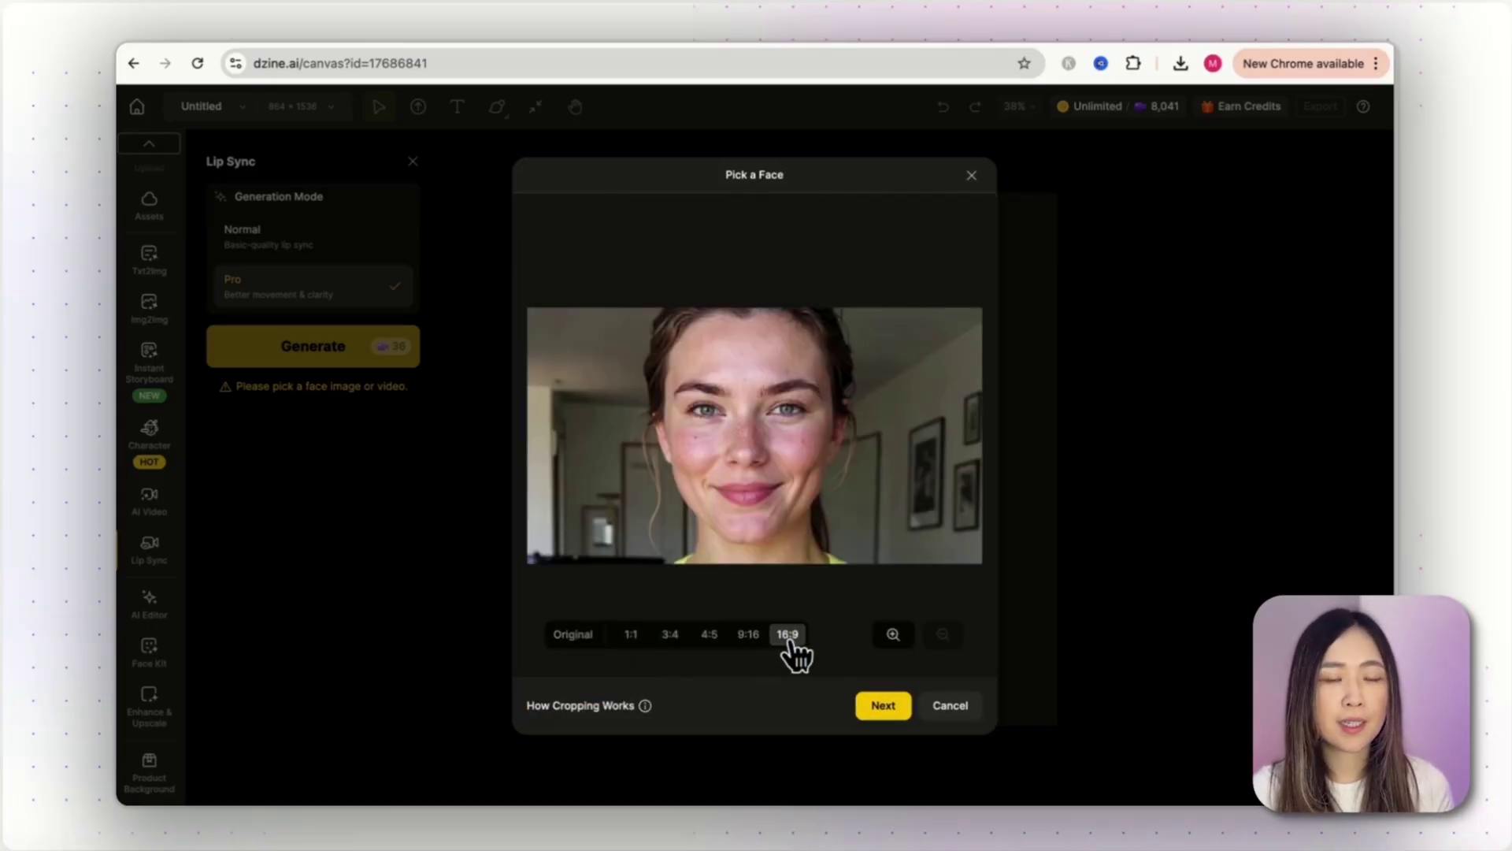
pyautogui.click(709, 634)
# - Zoom in to inspect the face, then confirm it to get a 5-second video track
pyautogui.click(898, 636)
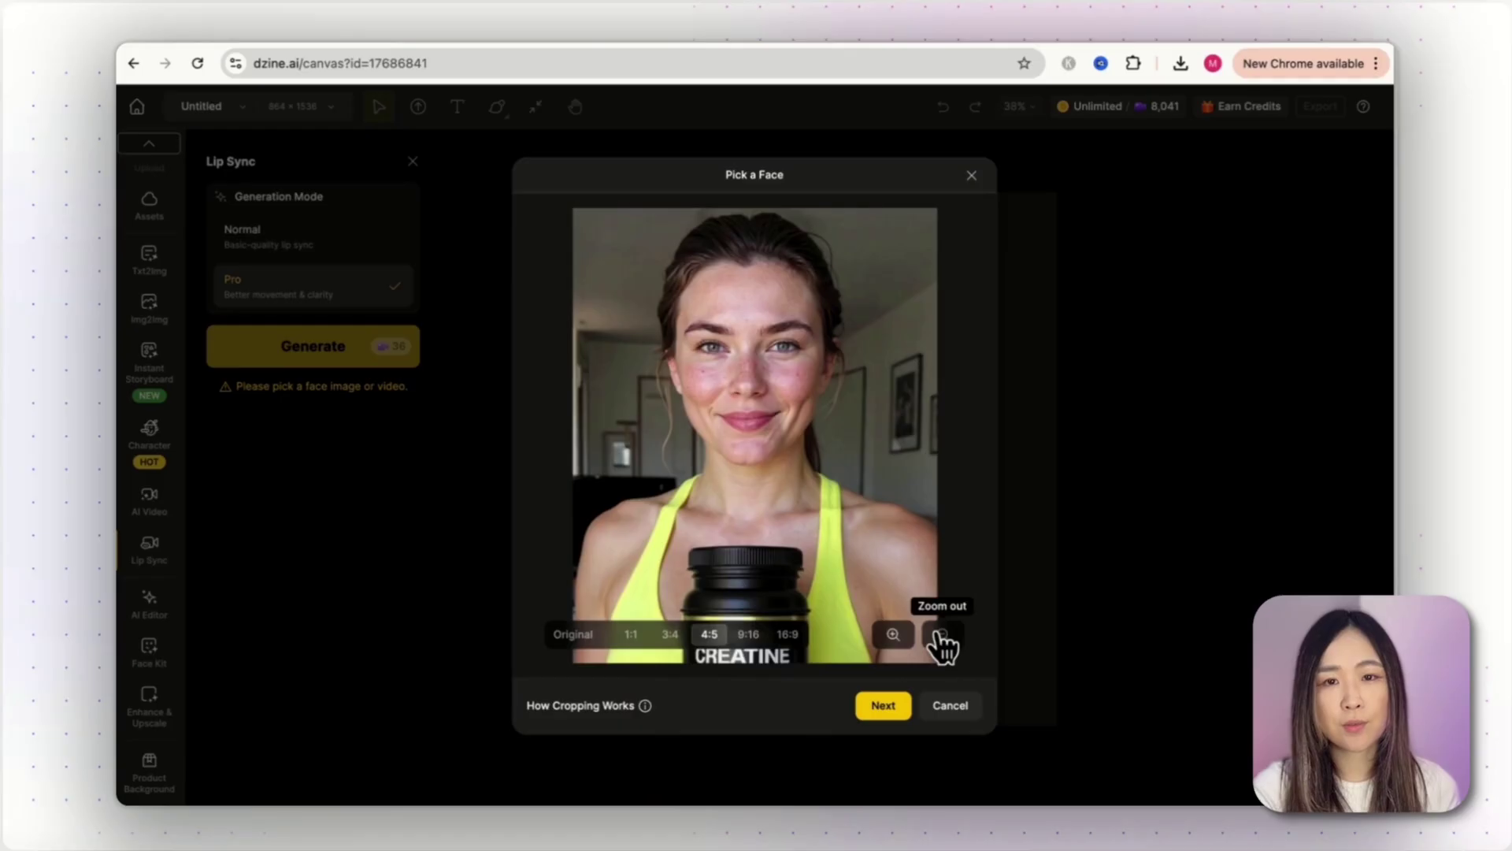
pyautogui.click(944, 636)
pyautogui.scroll(2, 737, 418)
pyautogui.scroll(-2, 762, 441)
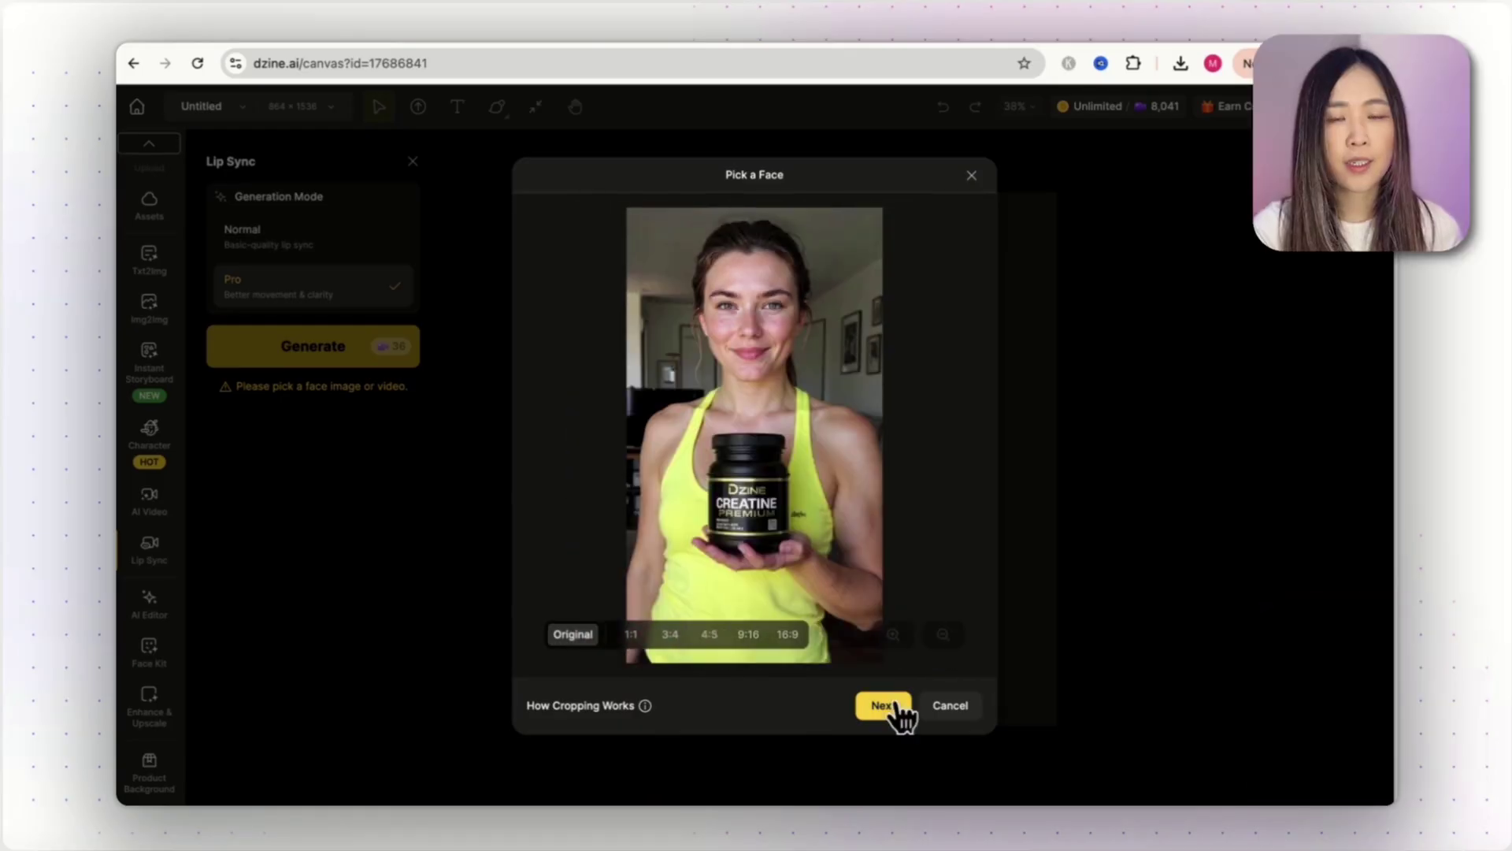
pyautogui.click(893, 709)
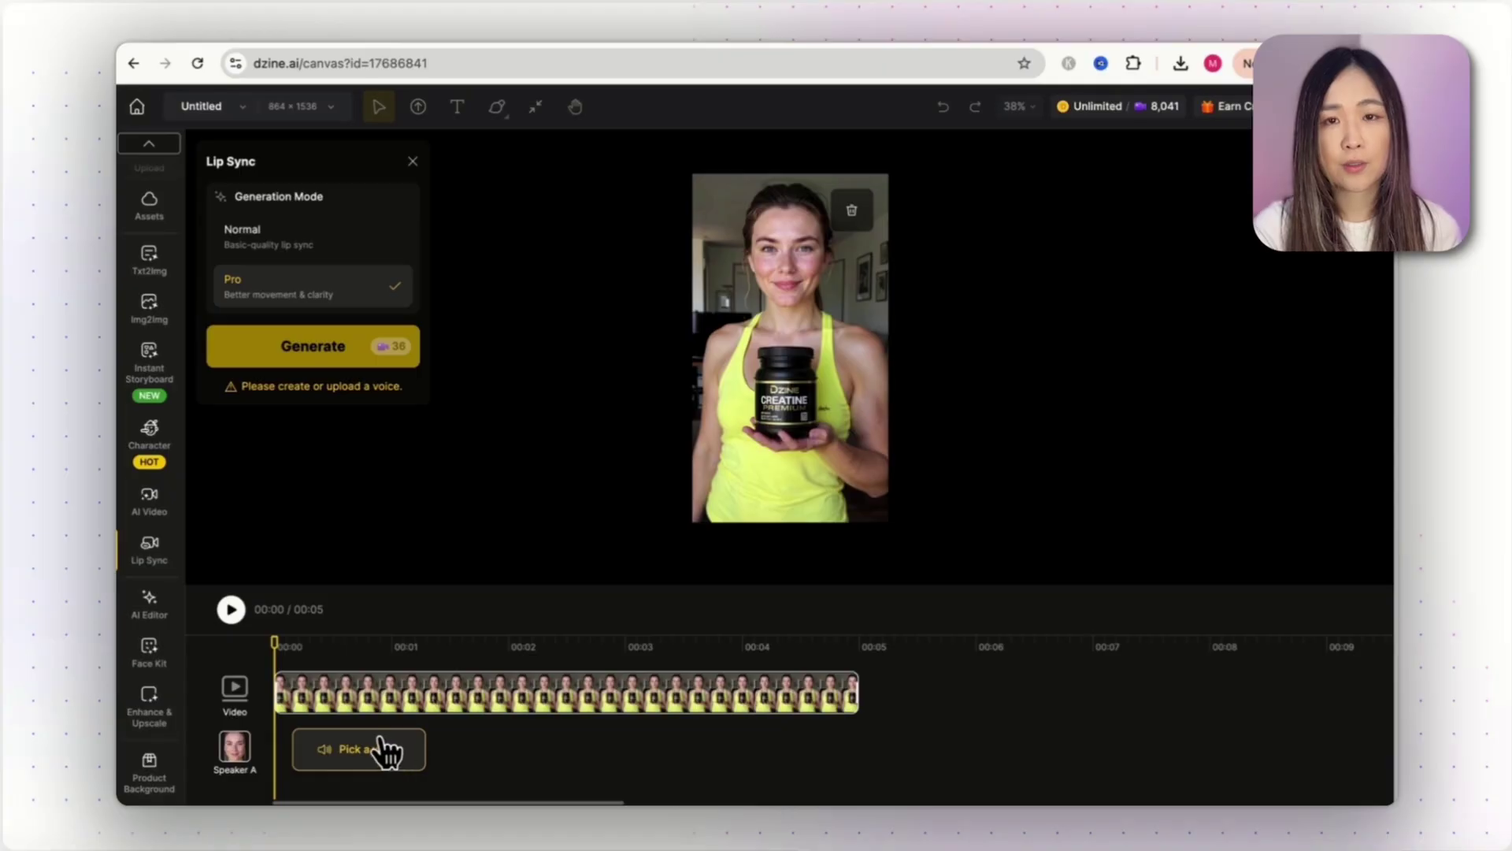
# - Upload the recent mp3 voiceover as Speaker A's voice, keeping English as the language
pyautogui.click(384, 751)
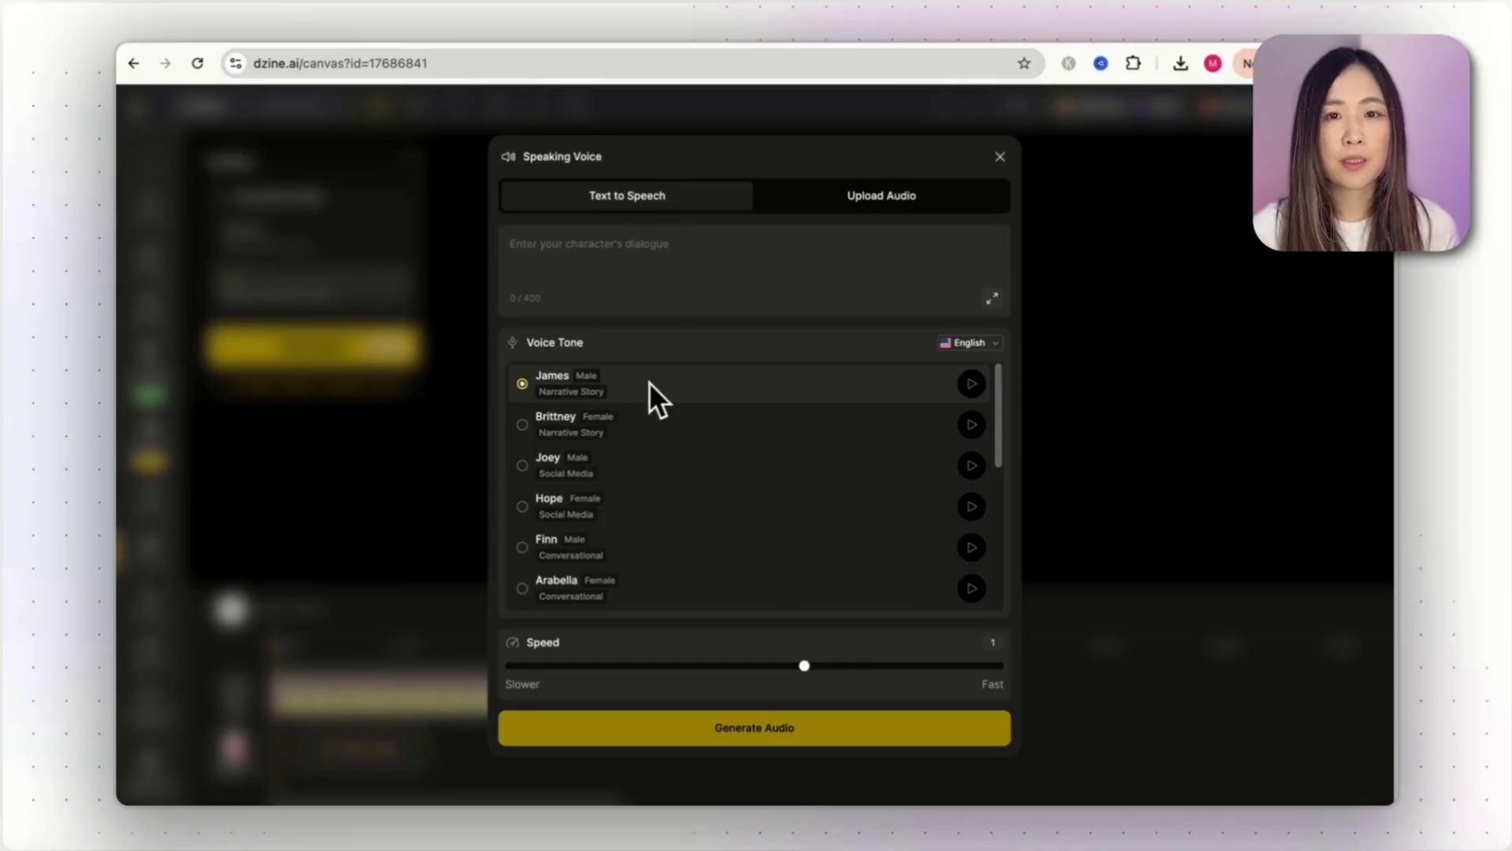
pyautogui.click(977, 344)
pyautogui.click(982, 344)
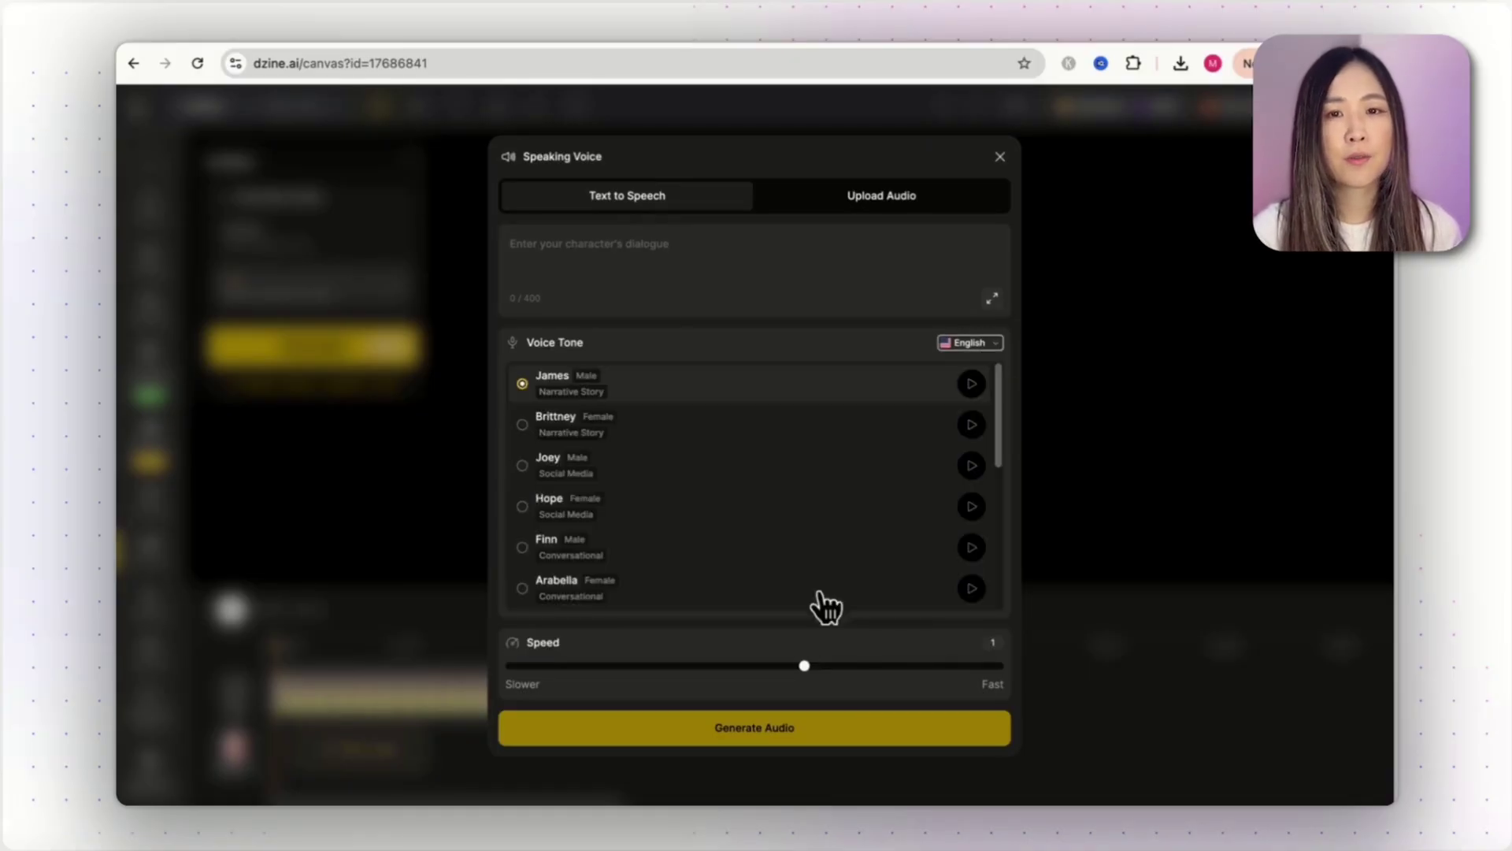
pyautogui.click(886, 200)
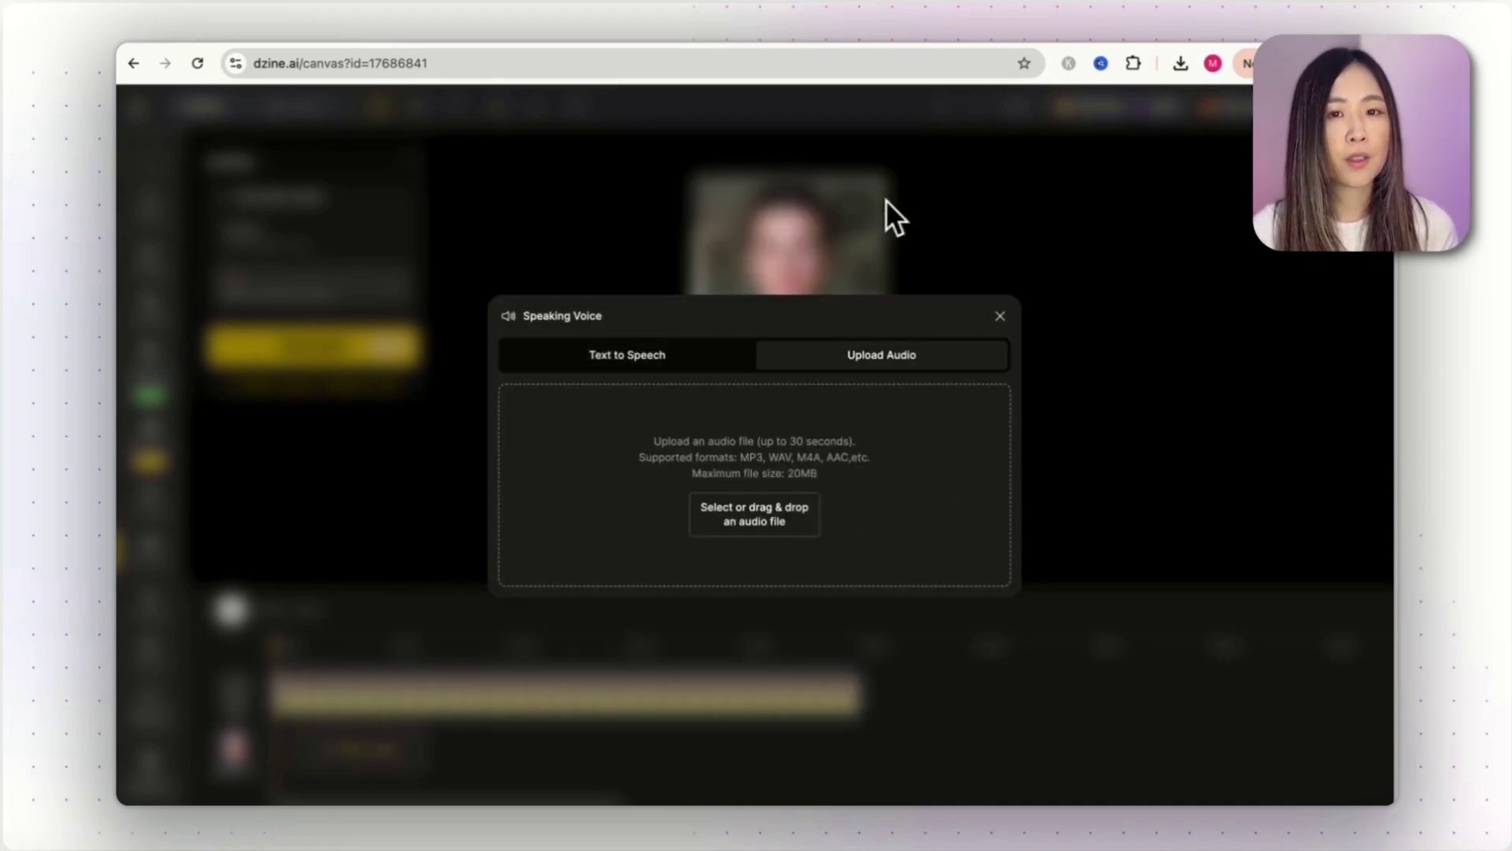
pyautogui.click(777, 504)
pyautogui.doubleClick(664, 233)
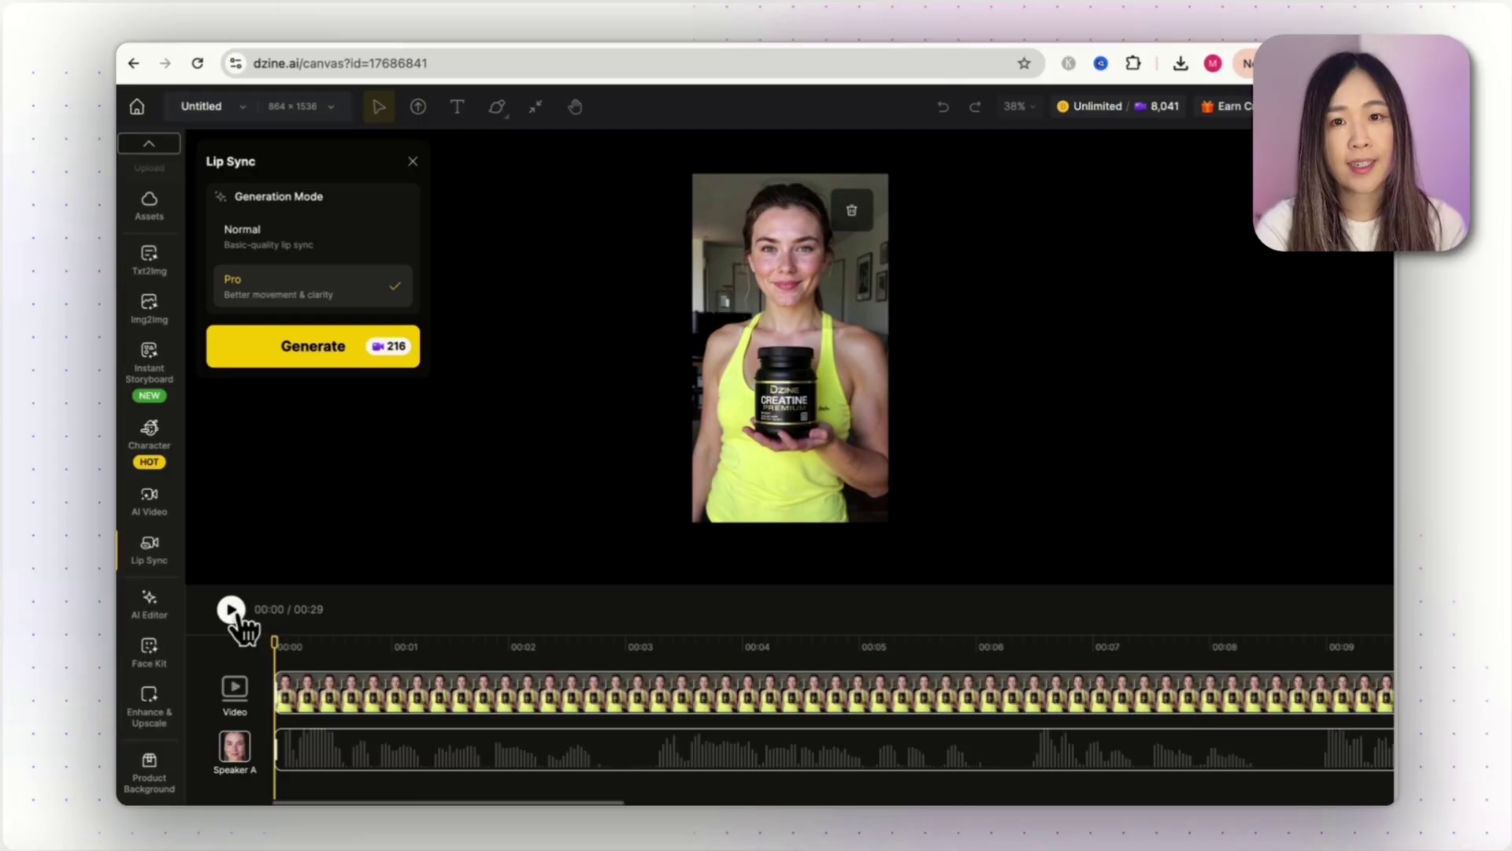
# - Shift the voiceover later and stretch the video clip to about 00:30 to end with the audio
pyautogui.moveTo(358, 749); pyautogui.dragTo(402, 749)
pyautogui.hscroll(10, 1279, 715)
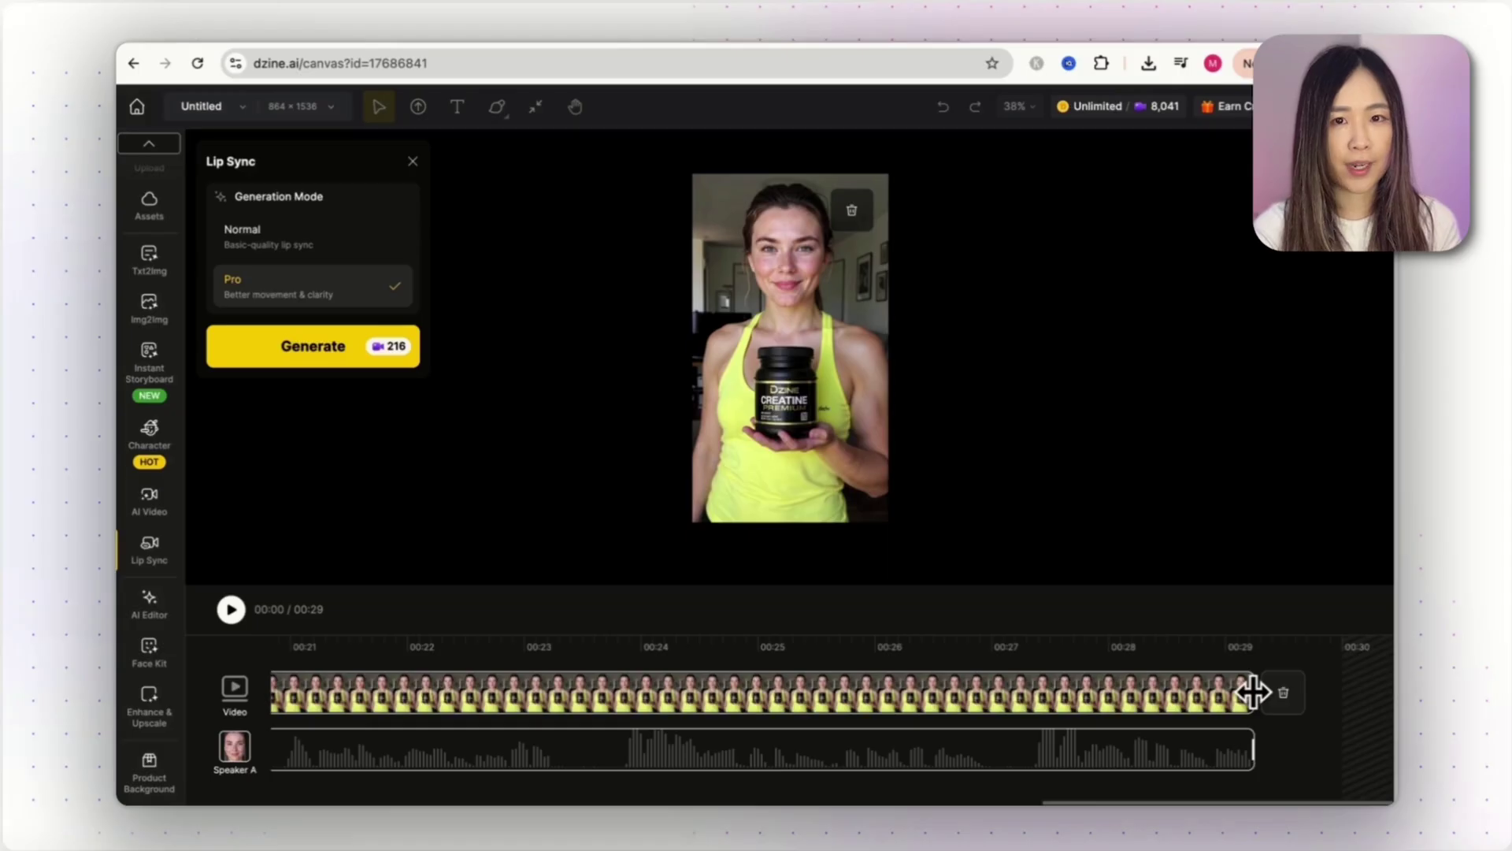
pyautogui.moveTo(1253, 693); pyautogui.dragTo(1316, 697)
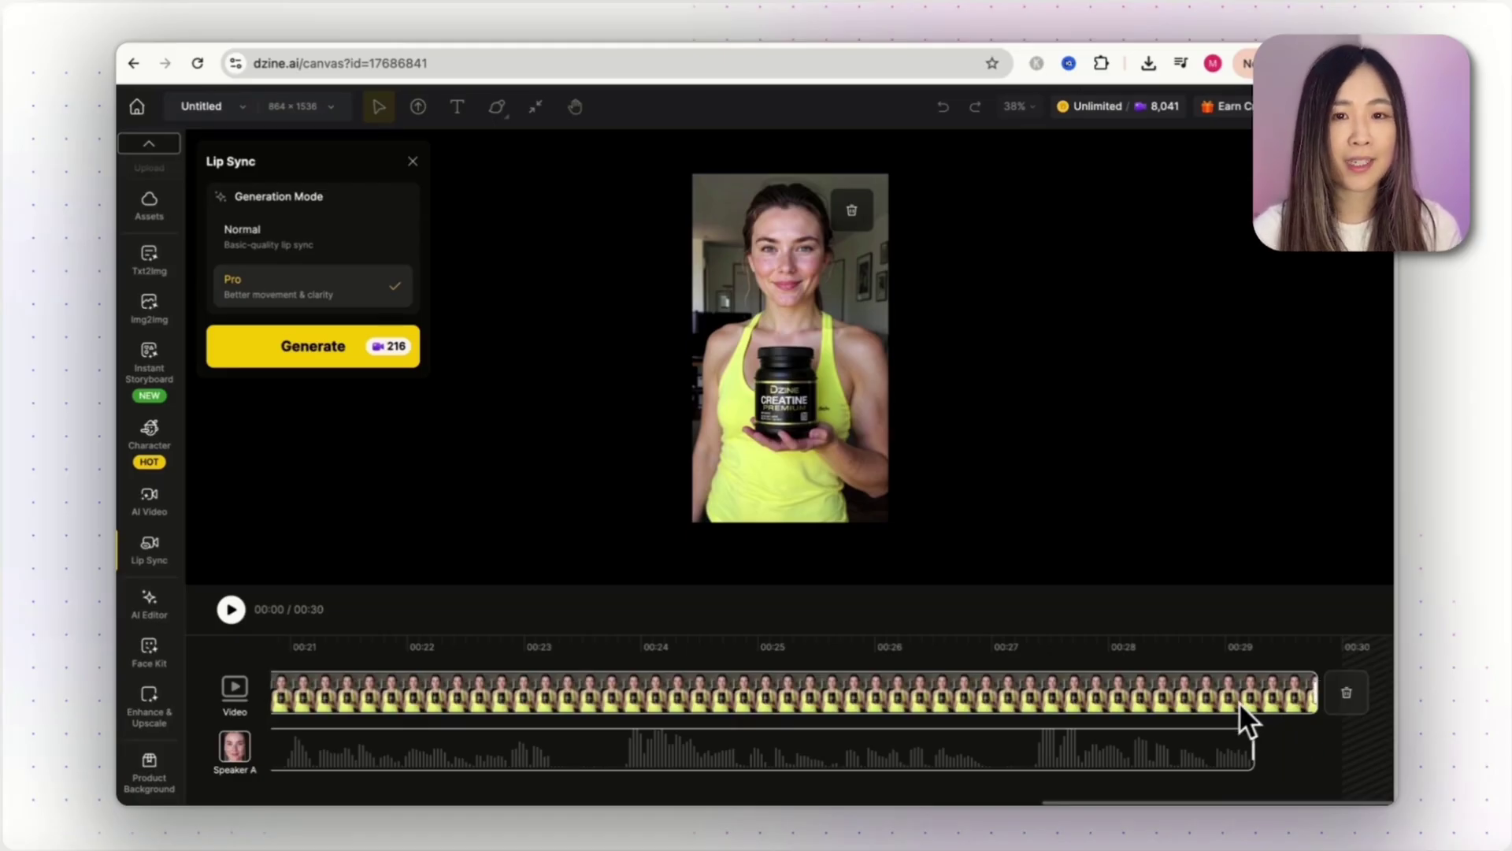
pyautogui.moveTo(1260, 723); pyautogui.dragTo(1263, 768)
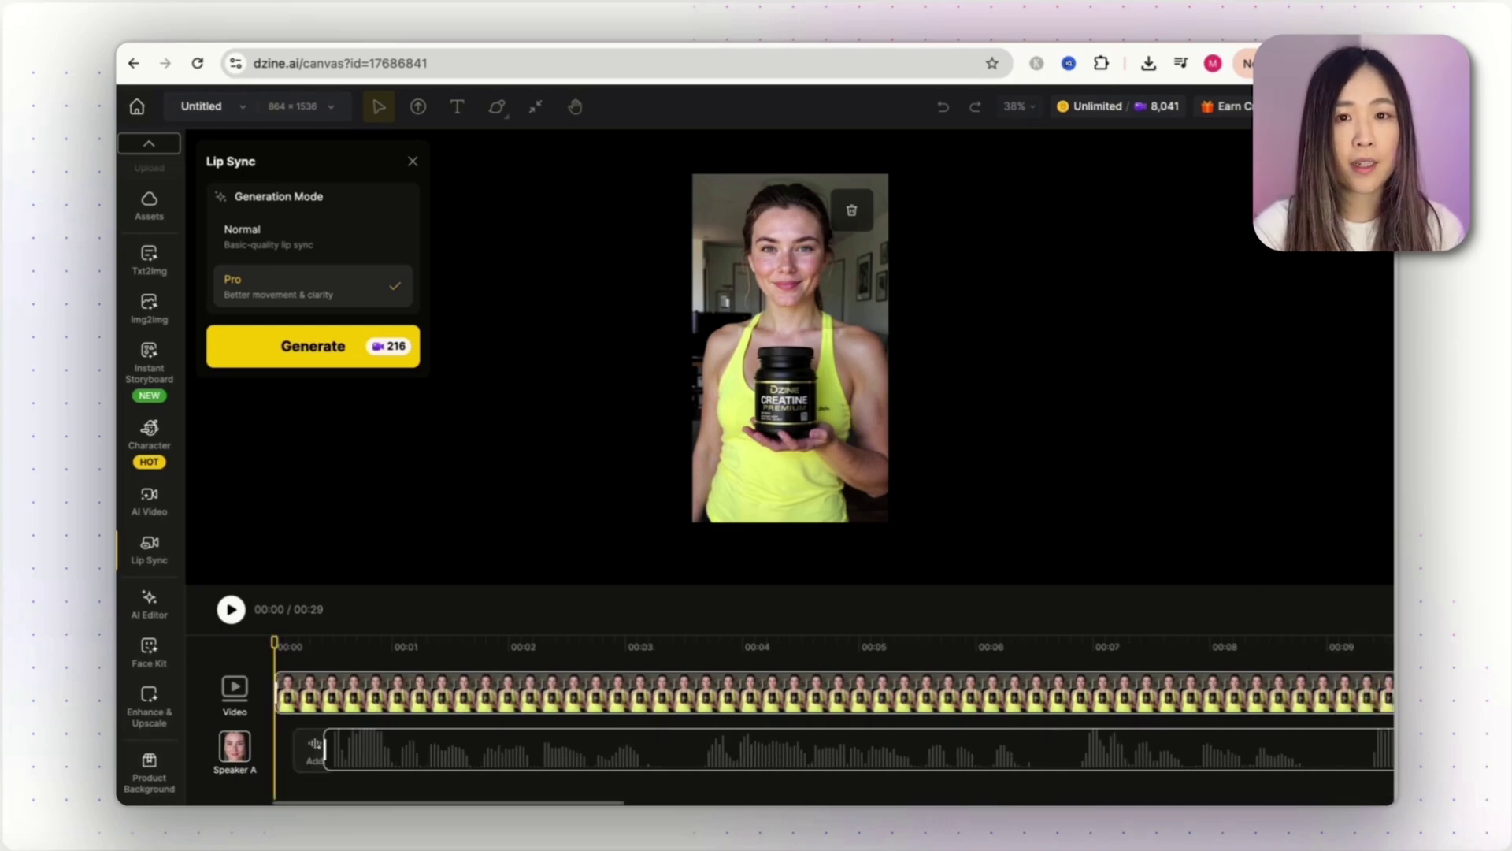
# - Dismiss the speaker voice options unchanged and generate the Pro lip-synced video
pyautogui.click(289, 750)
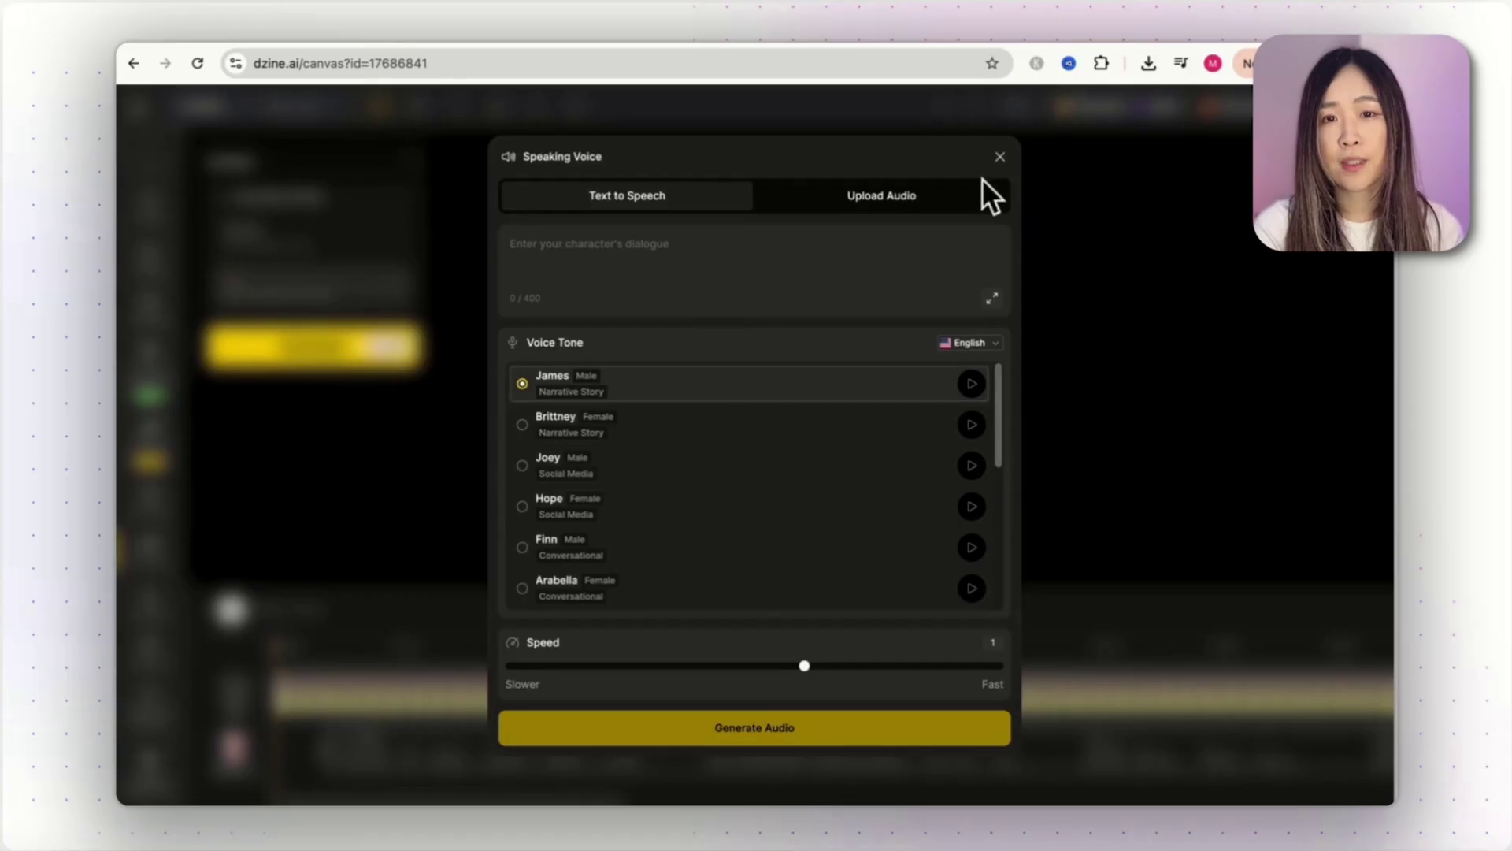
pyautogui.click(1127, 464)
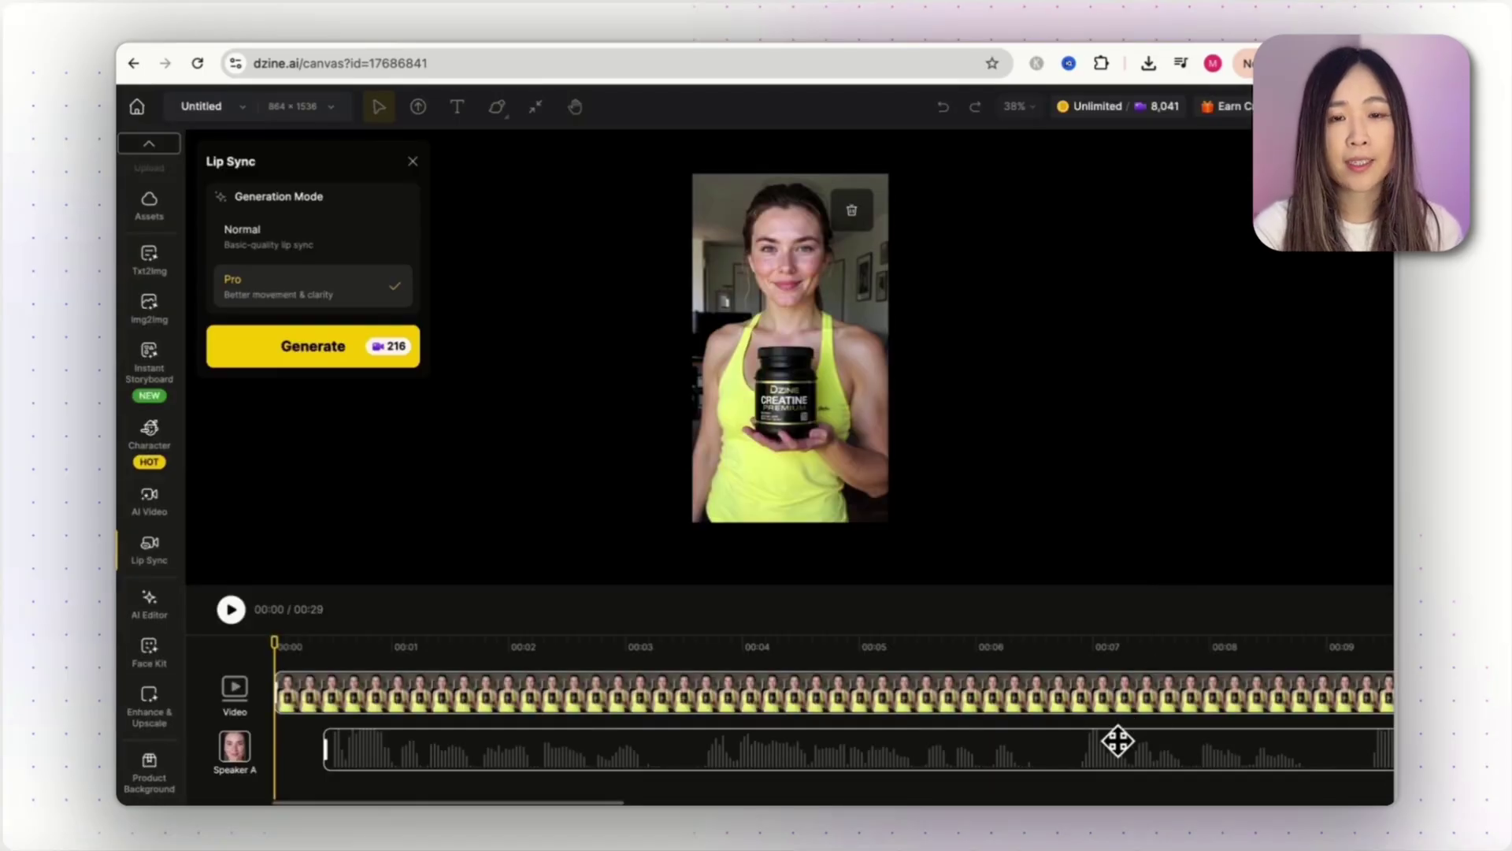
pyautogui.click(311, 353)
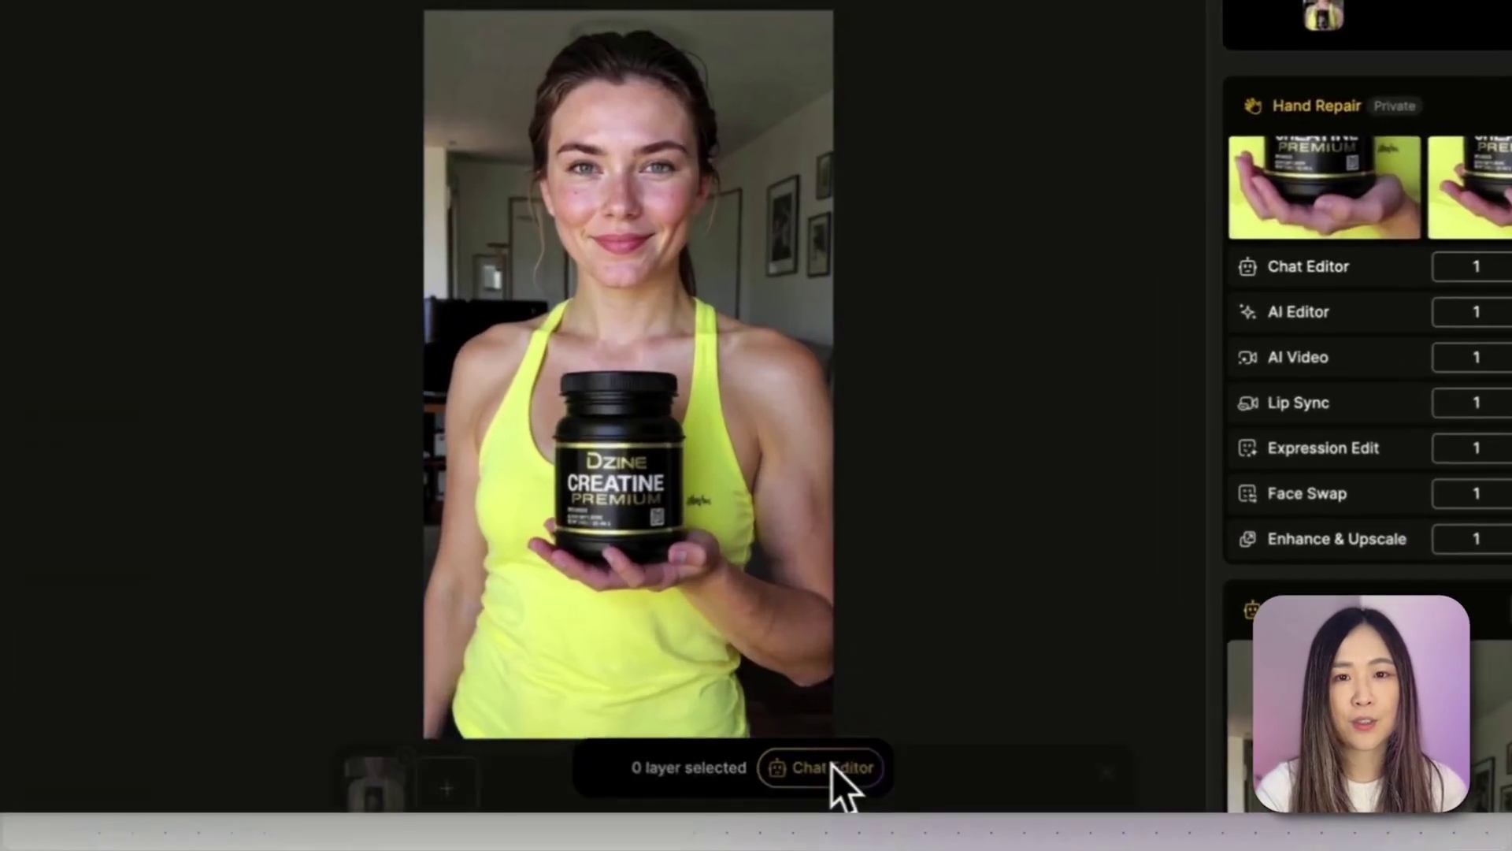
# - Chat-edit the photo with 'remove the product and point her hand to the camera' at 9:16
pyautogui.click(584, 721)
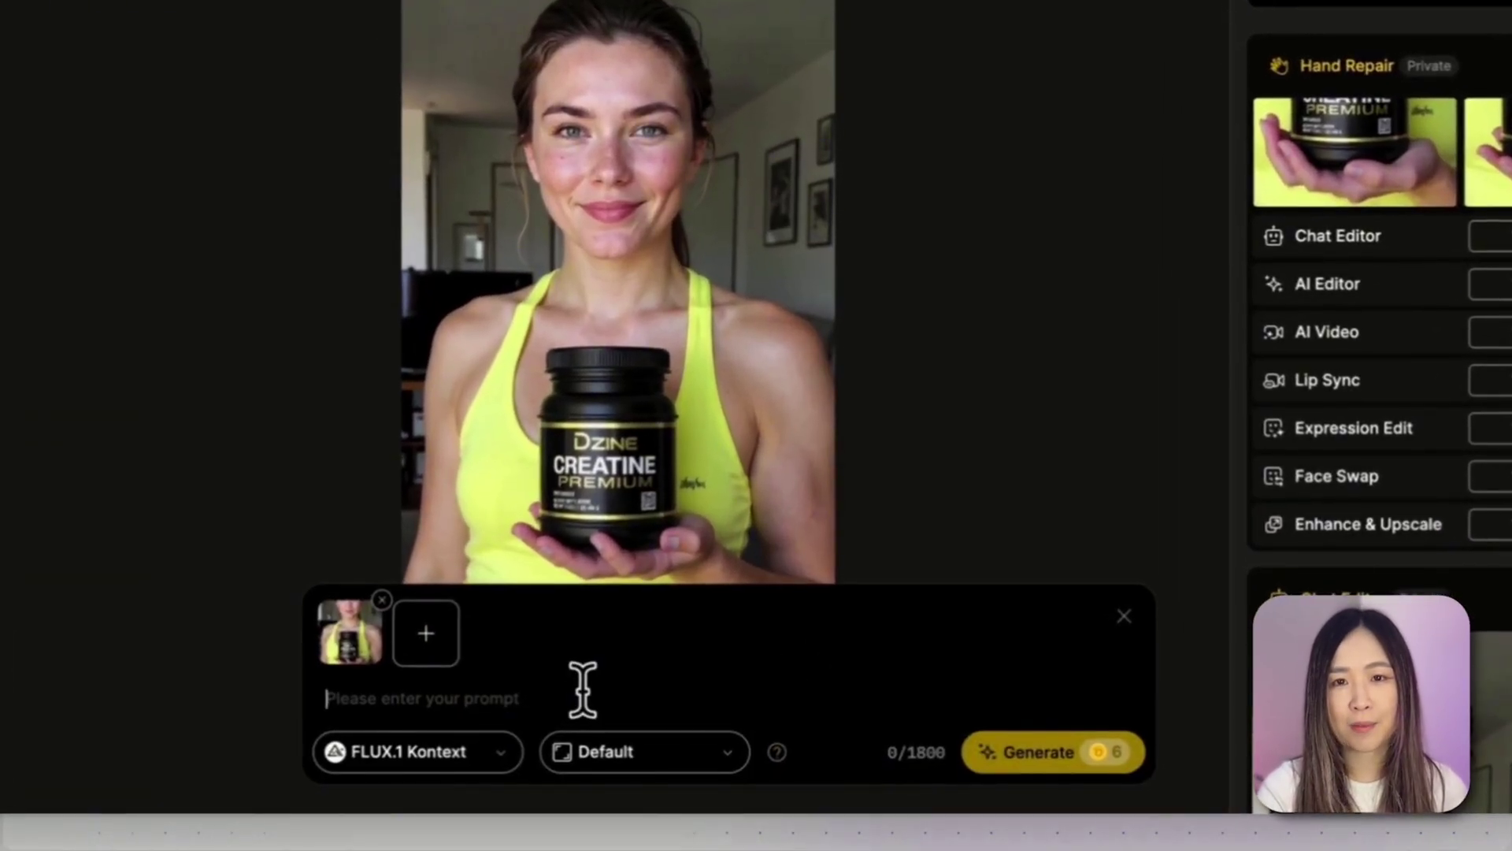
pyautogui.write('remove the')
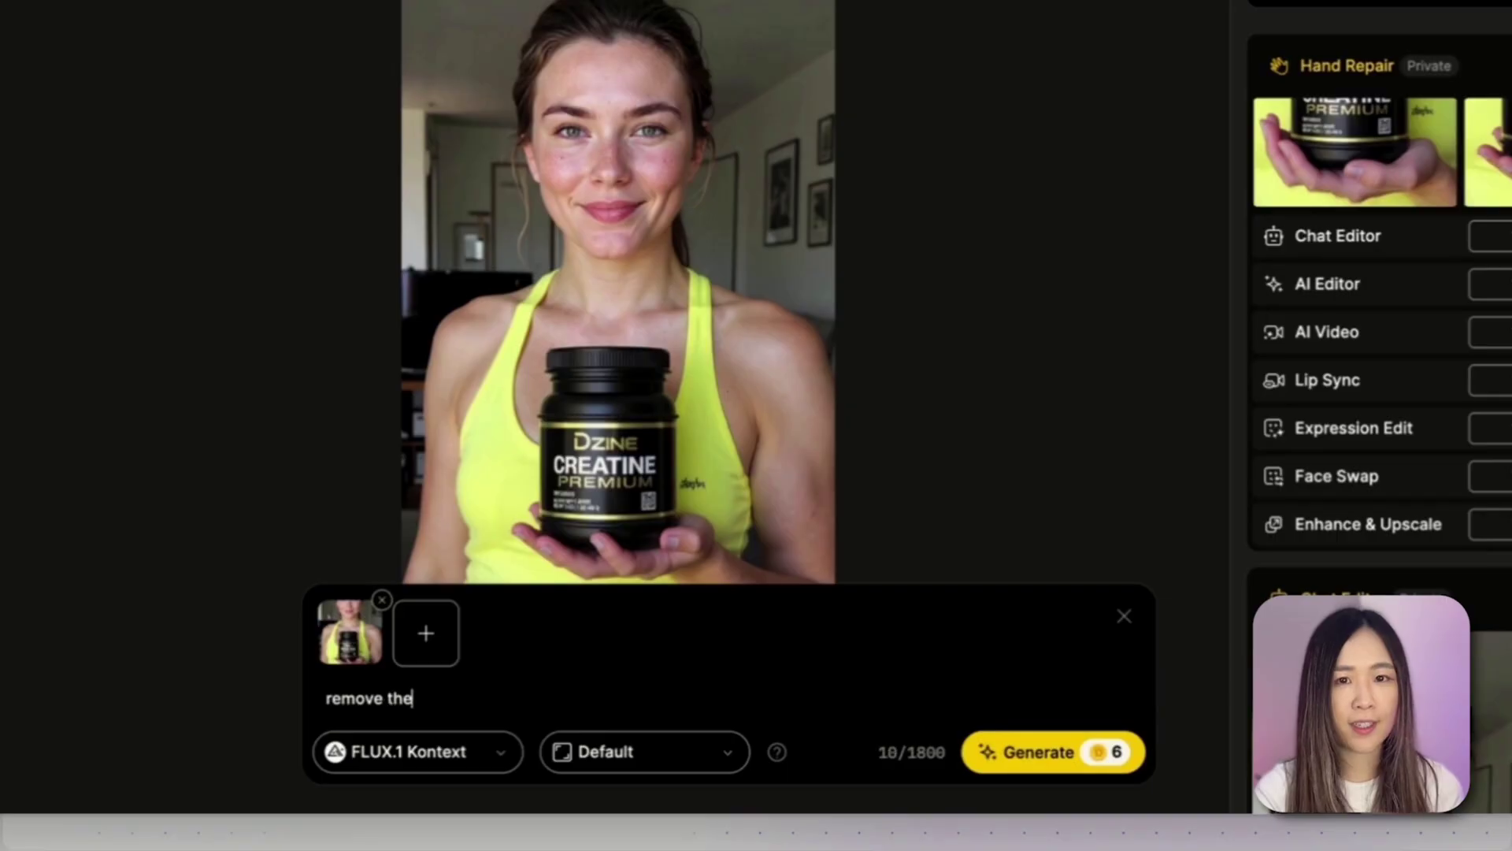
pyautogui.write(' product and point her hand to the camera')
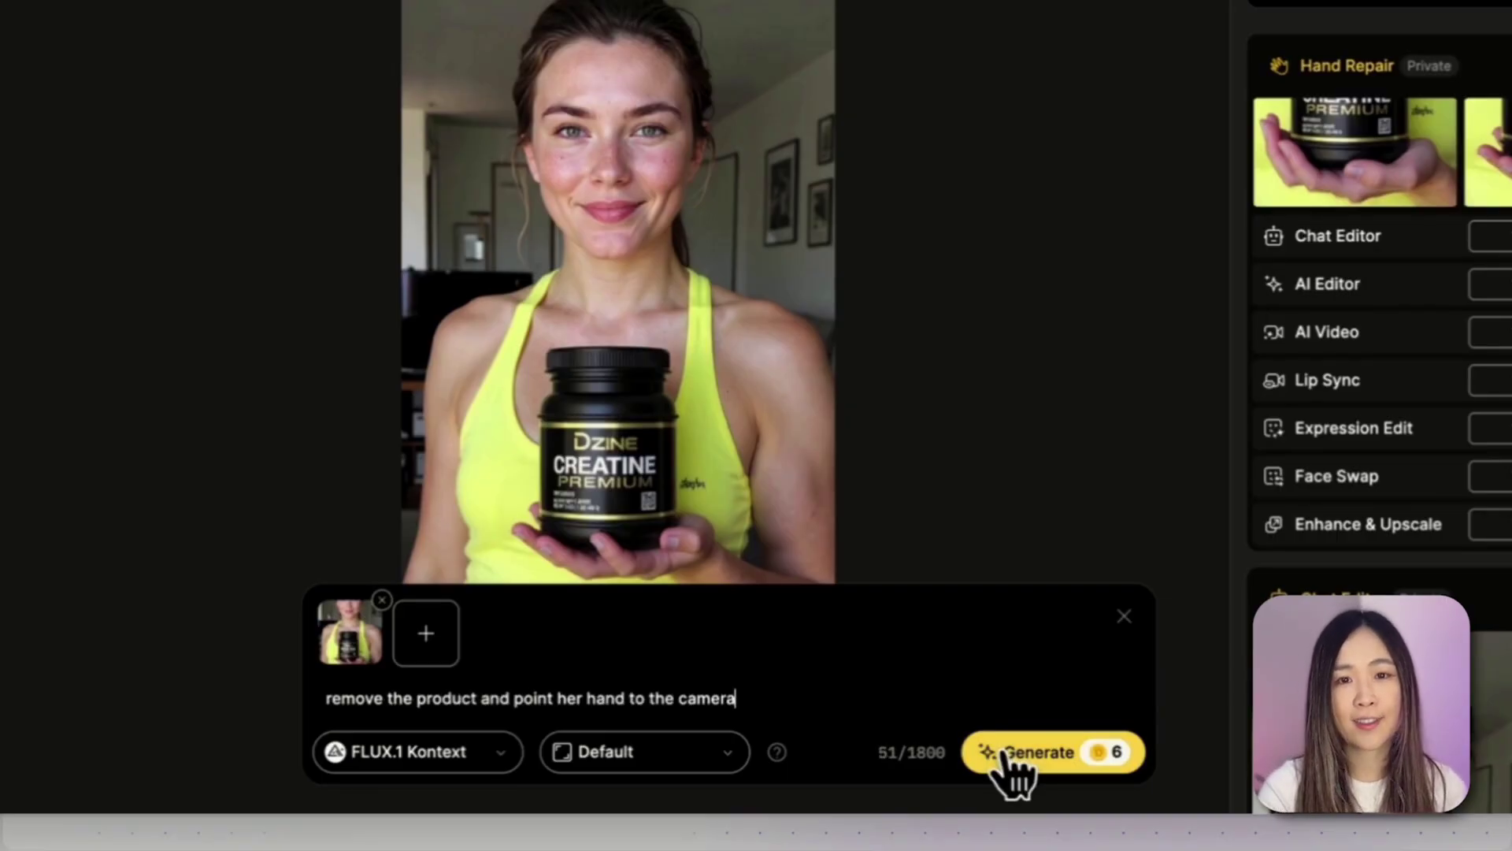
pyautogui.click(737, 756)
pyautogui.scroll(-1, 768, 657)
pyautogui.scroll(-5, 768, 657)
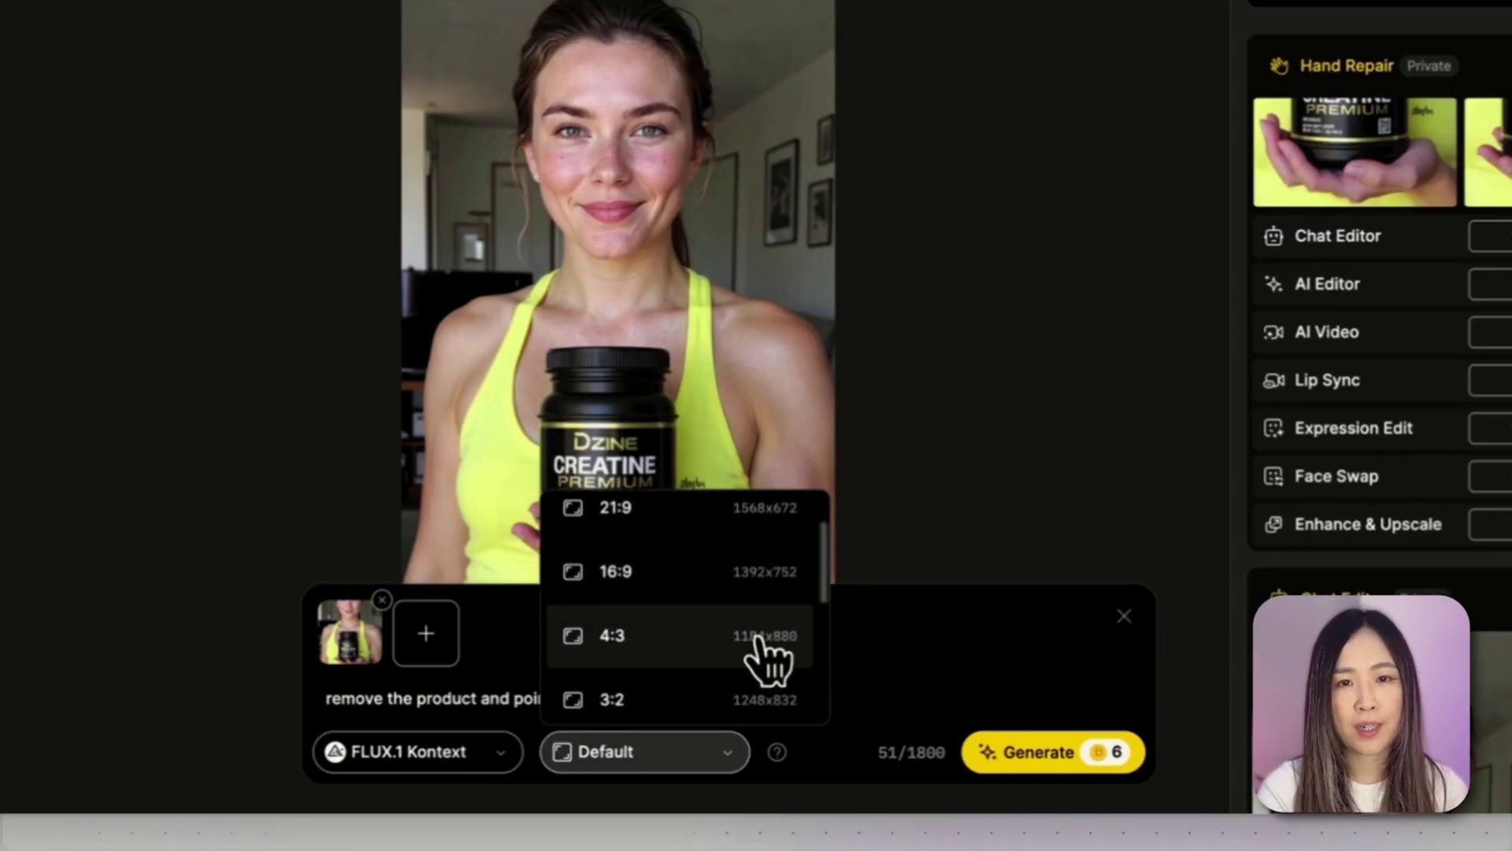
pyautogui.click(768, 638)
pyautogui.click(1040, 752)
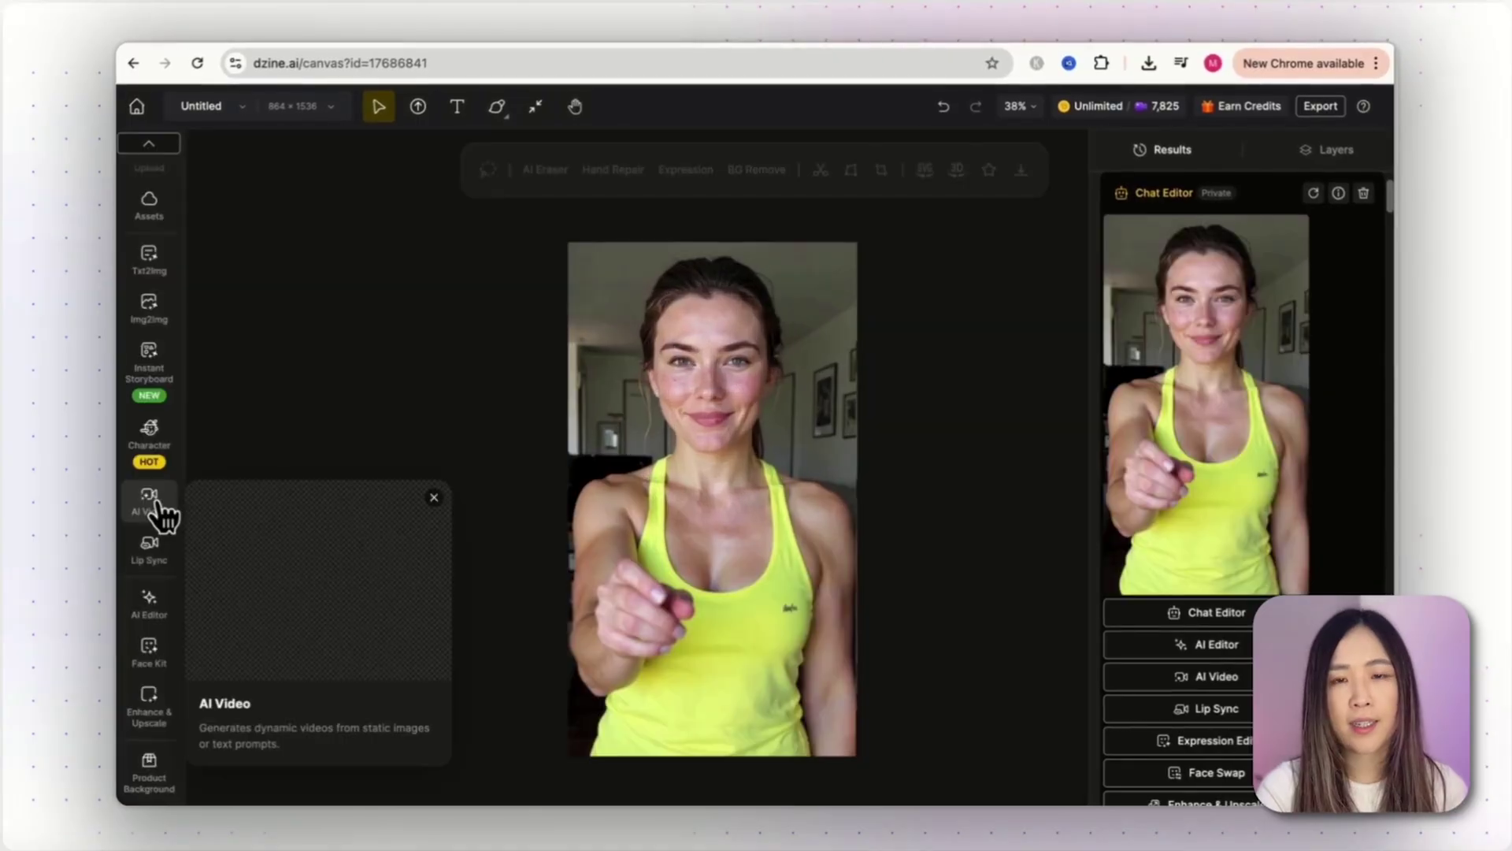
# - Start an image-to-video generation using Kling 2.1 Pro as the model
pyautogui.click(157, 511)
pyautogui.click(697, 306)
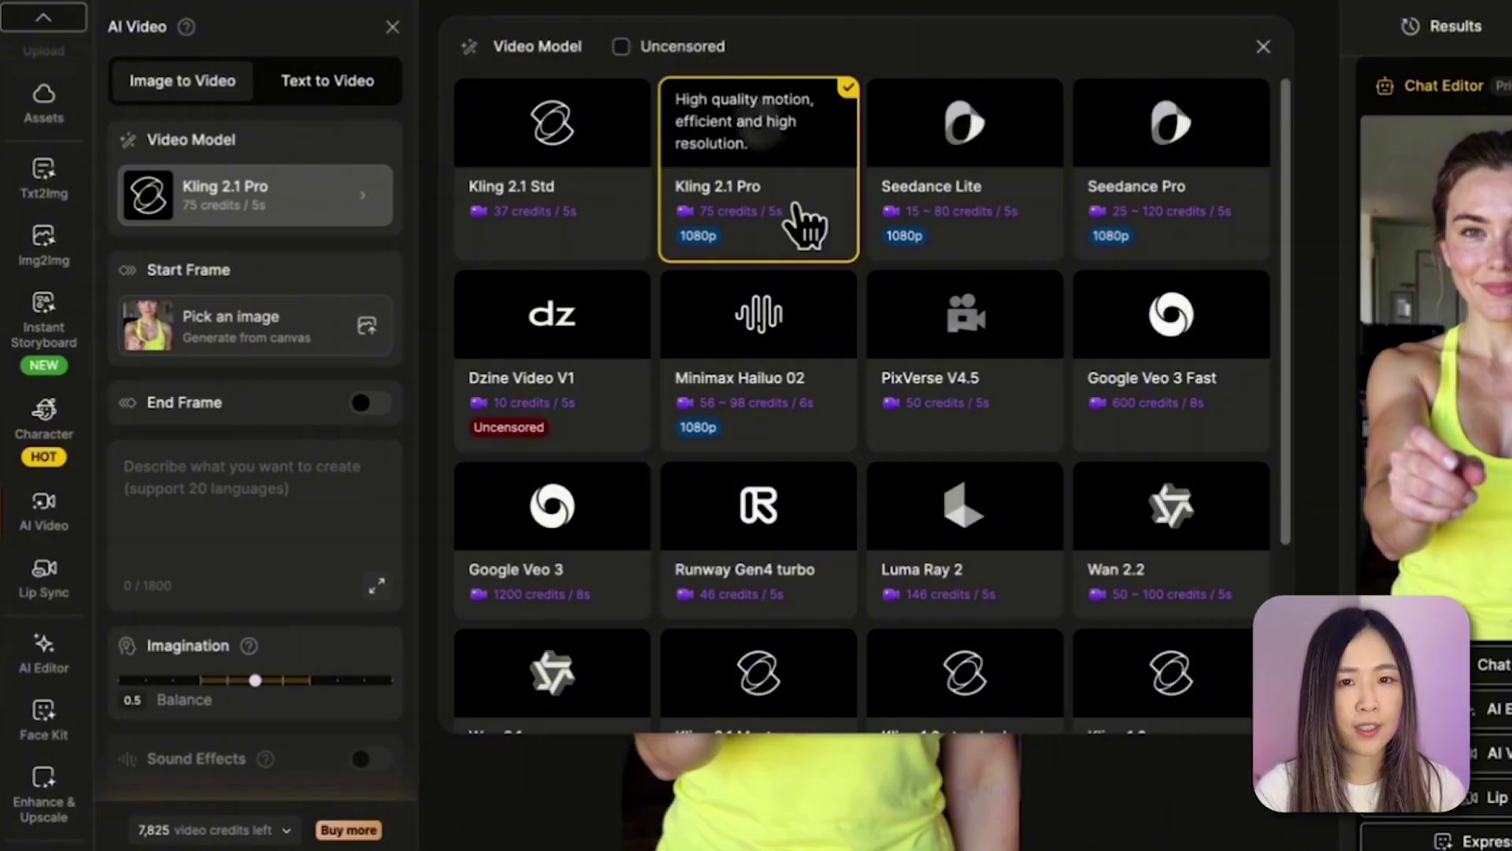
pyautogui.click(797, 211)
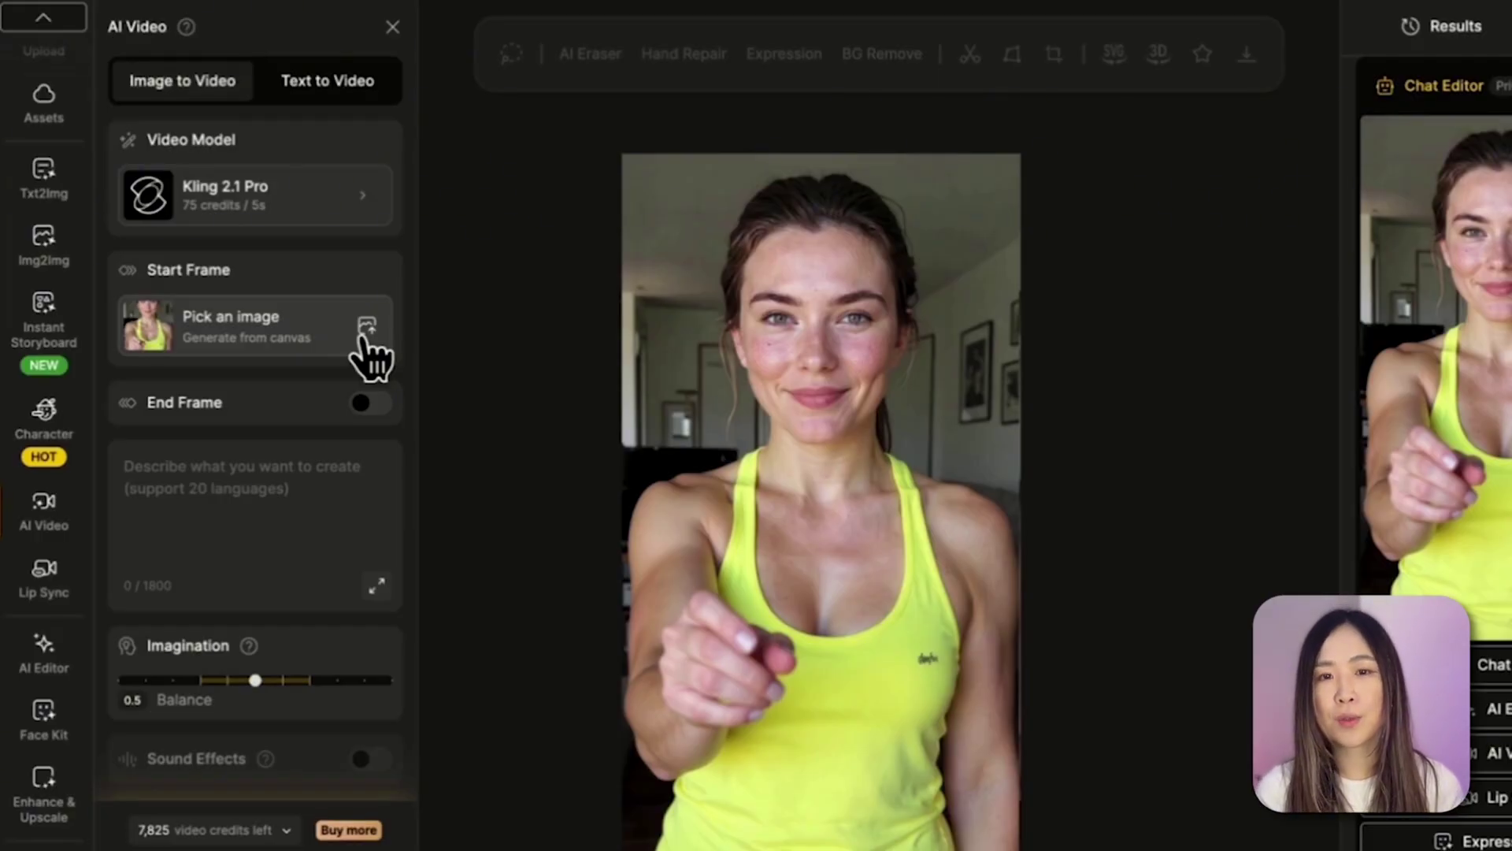
# - Set the product-holding photo as end frame and paste the supplement-bottle prompt
pyautogui.click(374, 409)
pyautogui.click(752, 443)
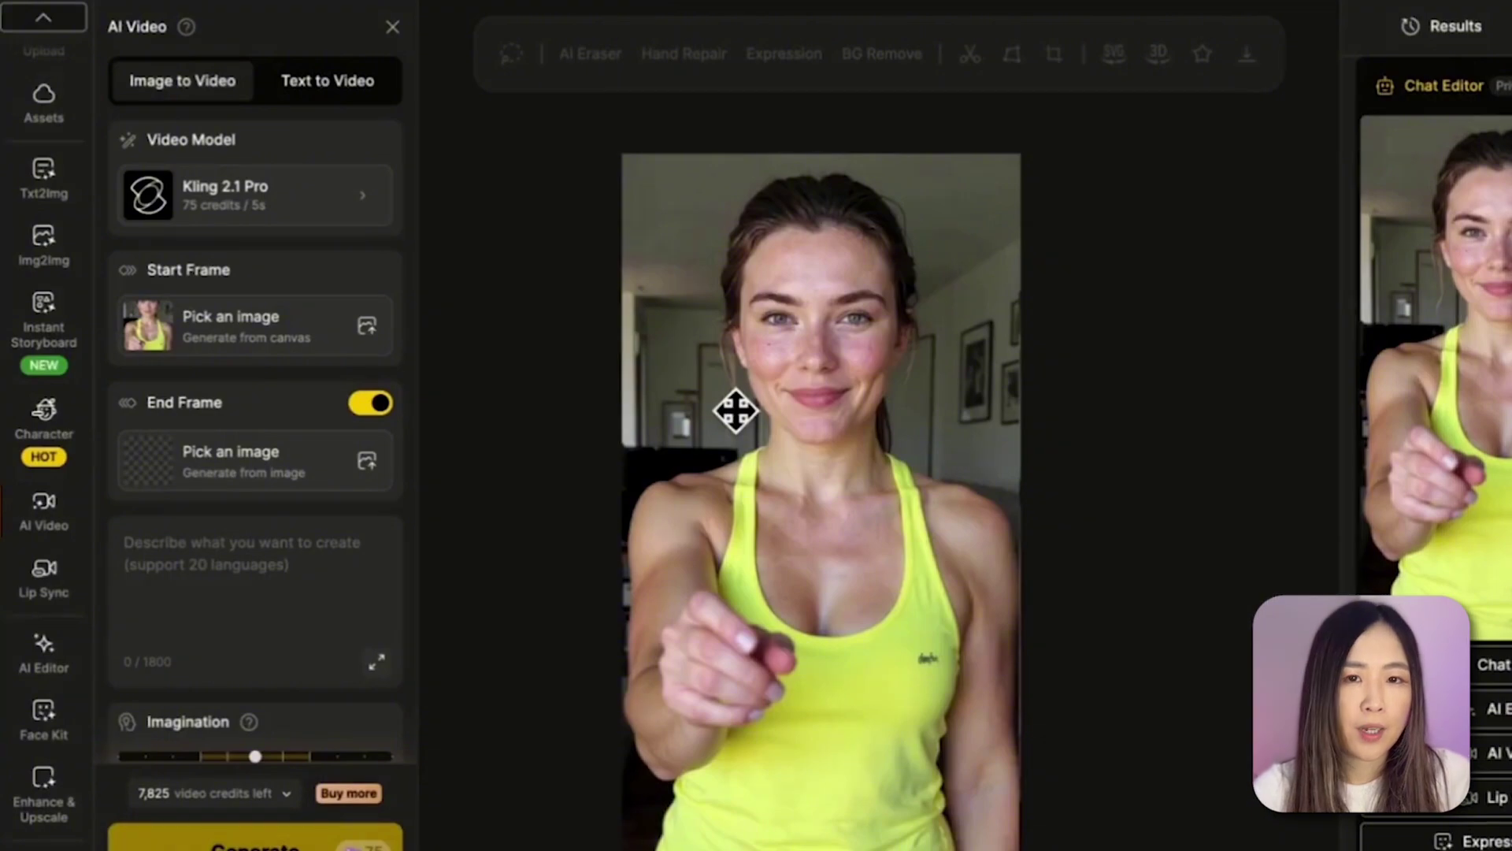
pyautogui.click(293, 559)
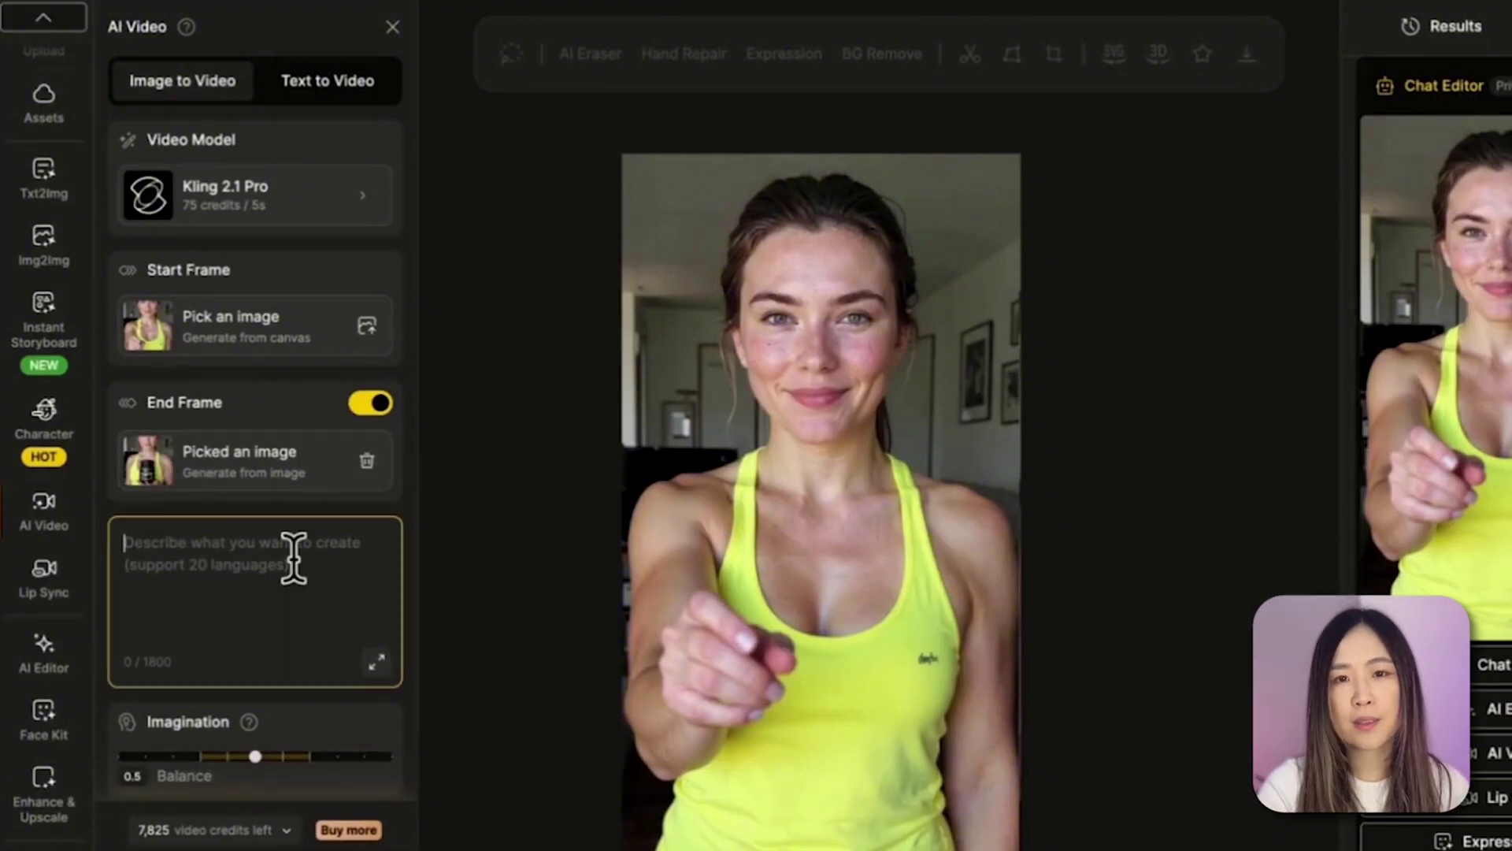
pyautogui.write('A young woman talking directly to the camera with natural, expressive hand gestures for a while. Then mid-way, she holds and displays a supplement bottle clearly to the lens, explaining its benefits in a friendly conversational tone. The setting is a cozy, well-lit living room with soft natural lighting. The mood is warm, authentic, and engaging.')
pyautogui.click(381, 783)
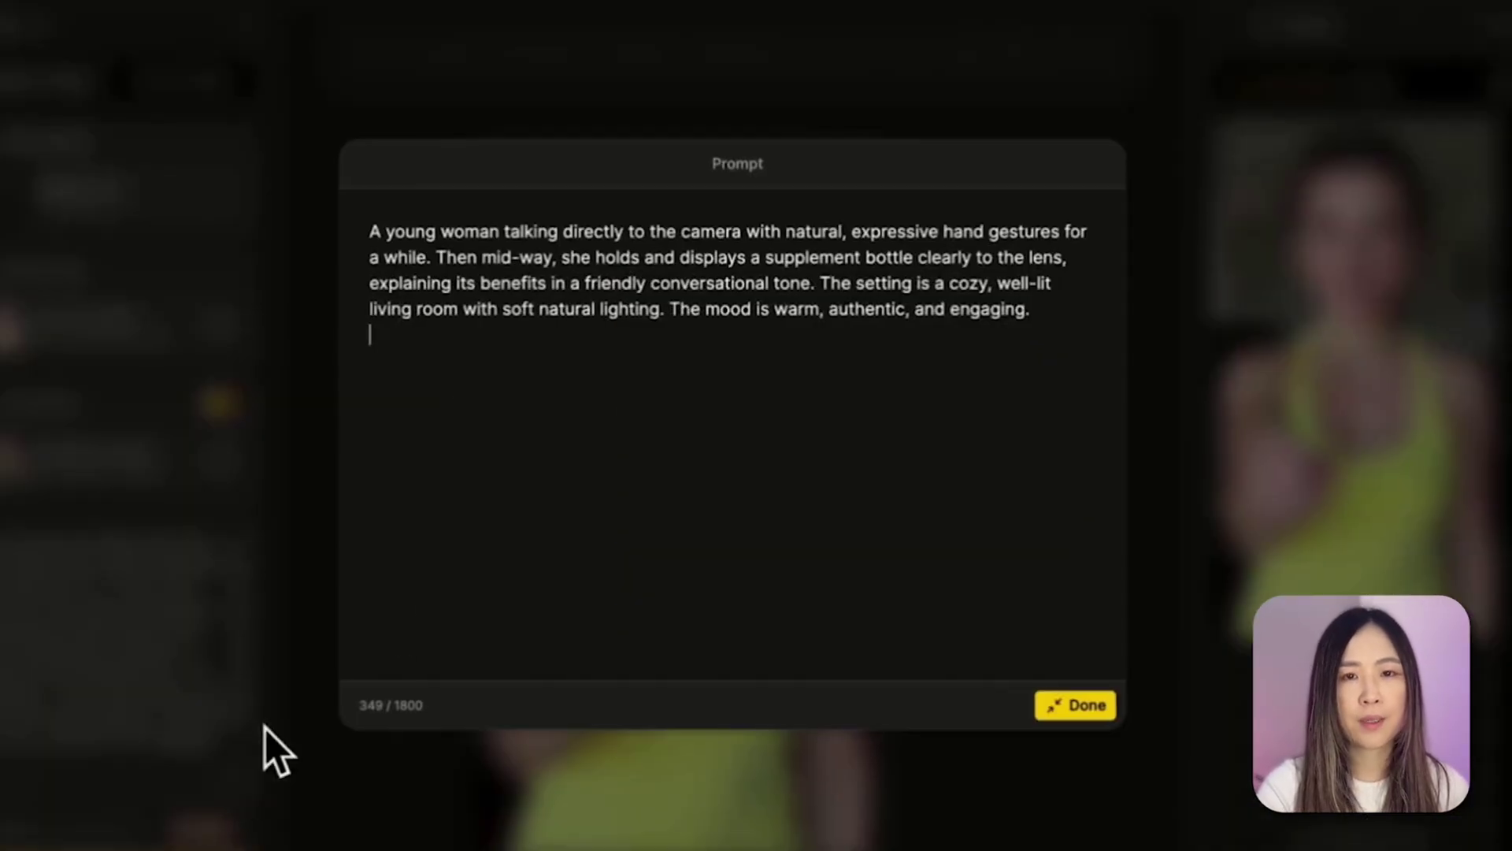
# - Generate a 10-second Kling video from the two frames and the prompt
pyautogui.click(1072, 705)
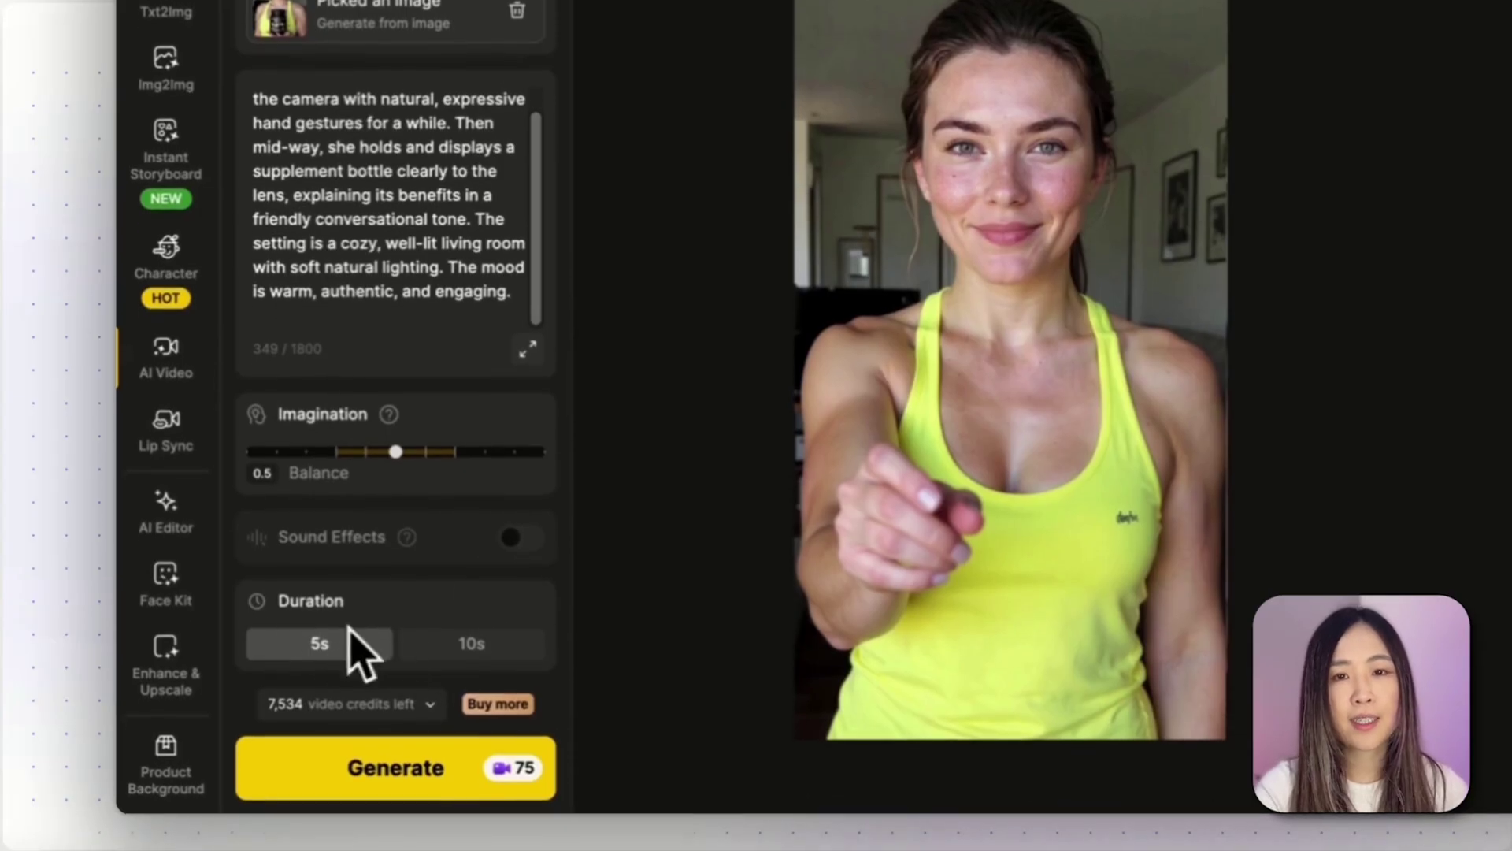
pyautogui.click(467, 647)
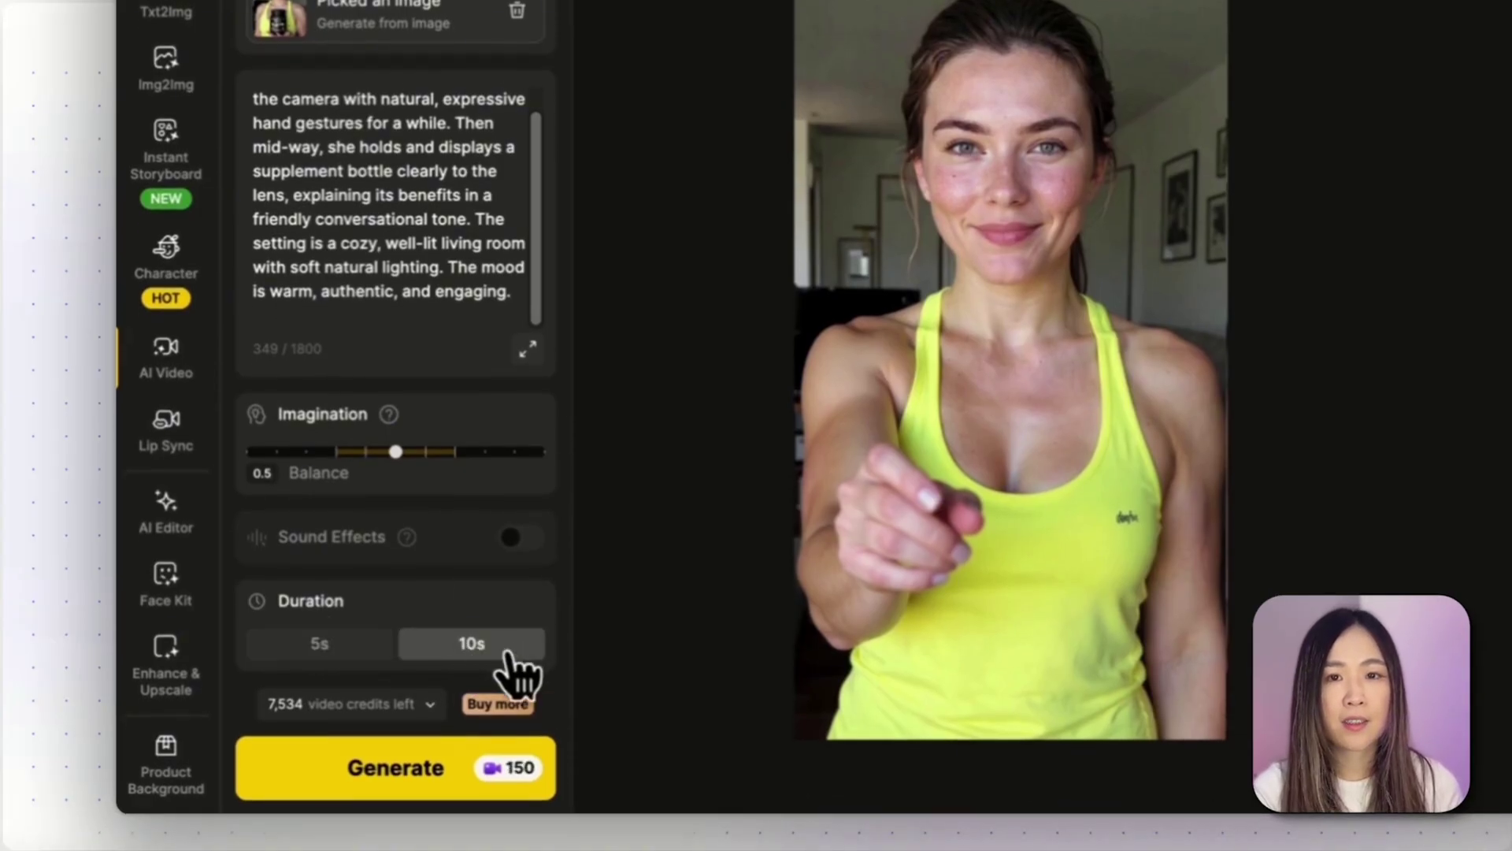
pyautogui.click(400, 765)
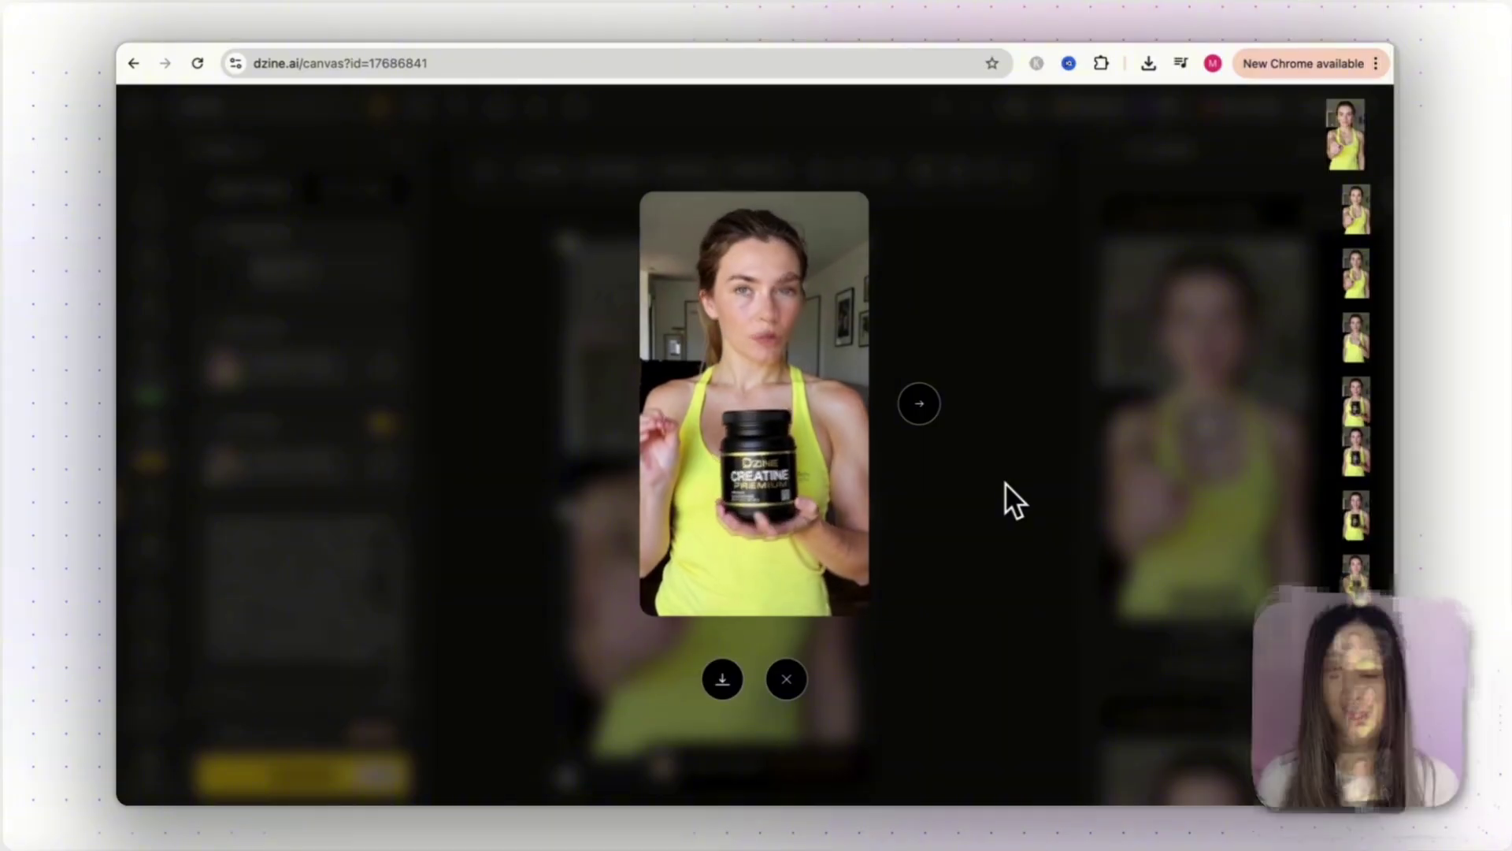
# - Send the 10-second Kling clip to Lip Sync in Normal mode and confirm the influencer's face
pyautogui.click(1005, 482)
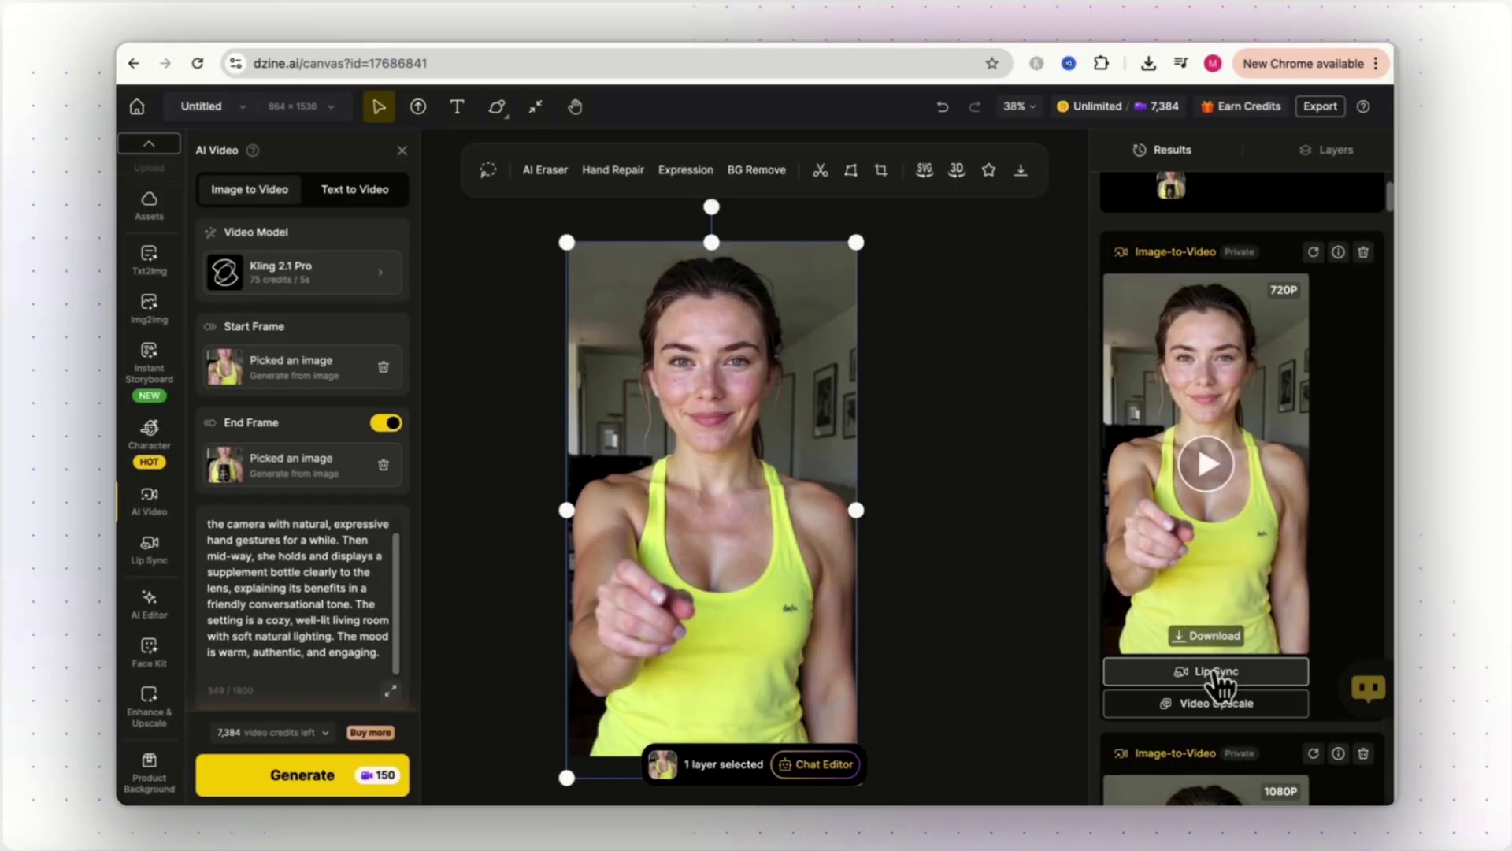
pyautogui.click(1217, 674)
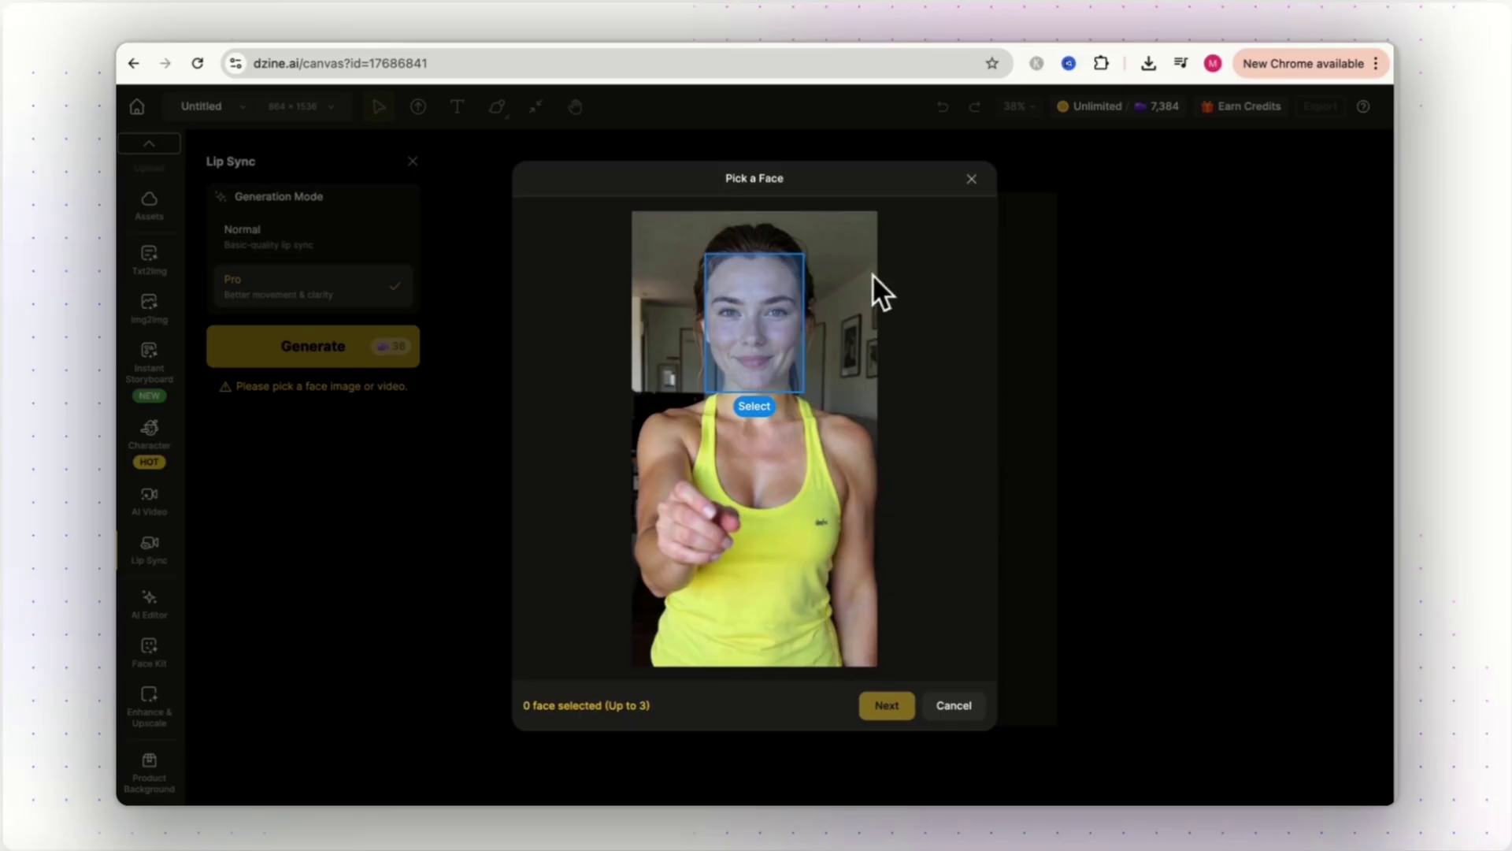
pyautogui.click(755, 368)
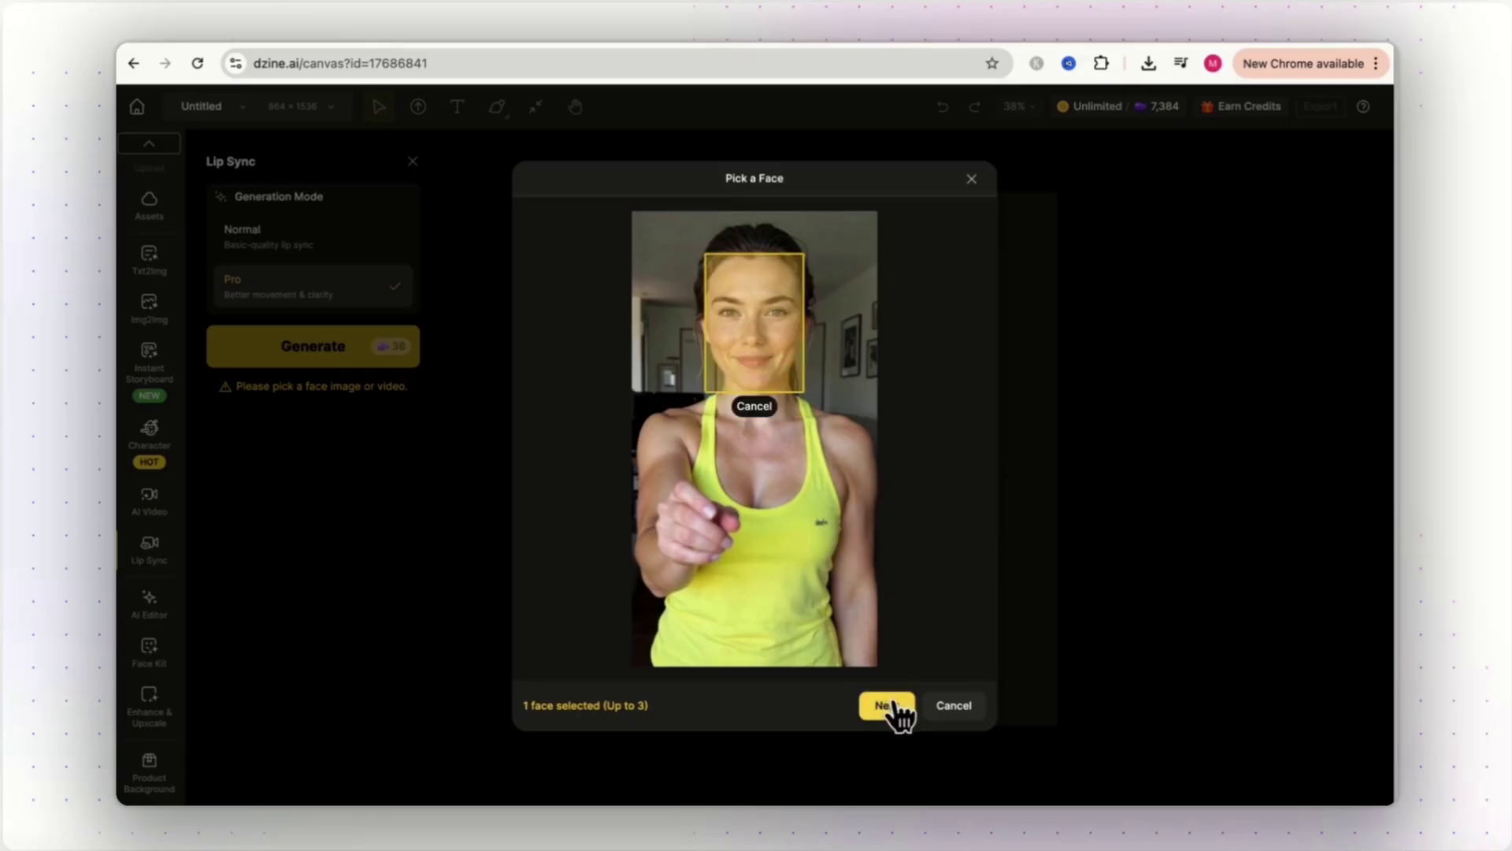
pyautogui.click(893, 704)
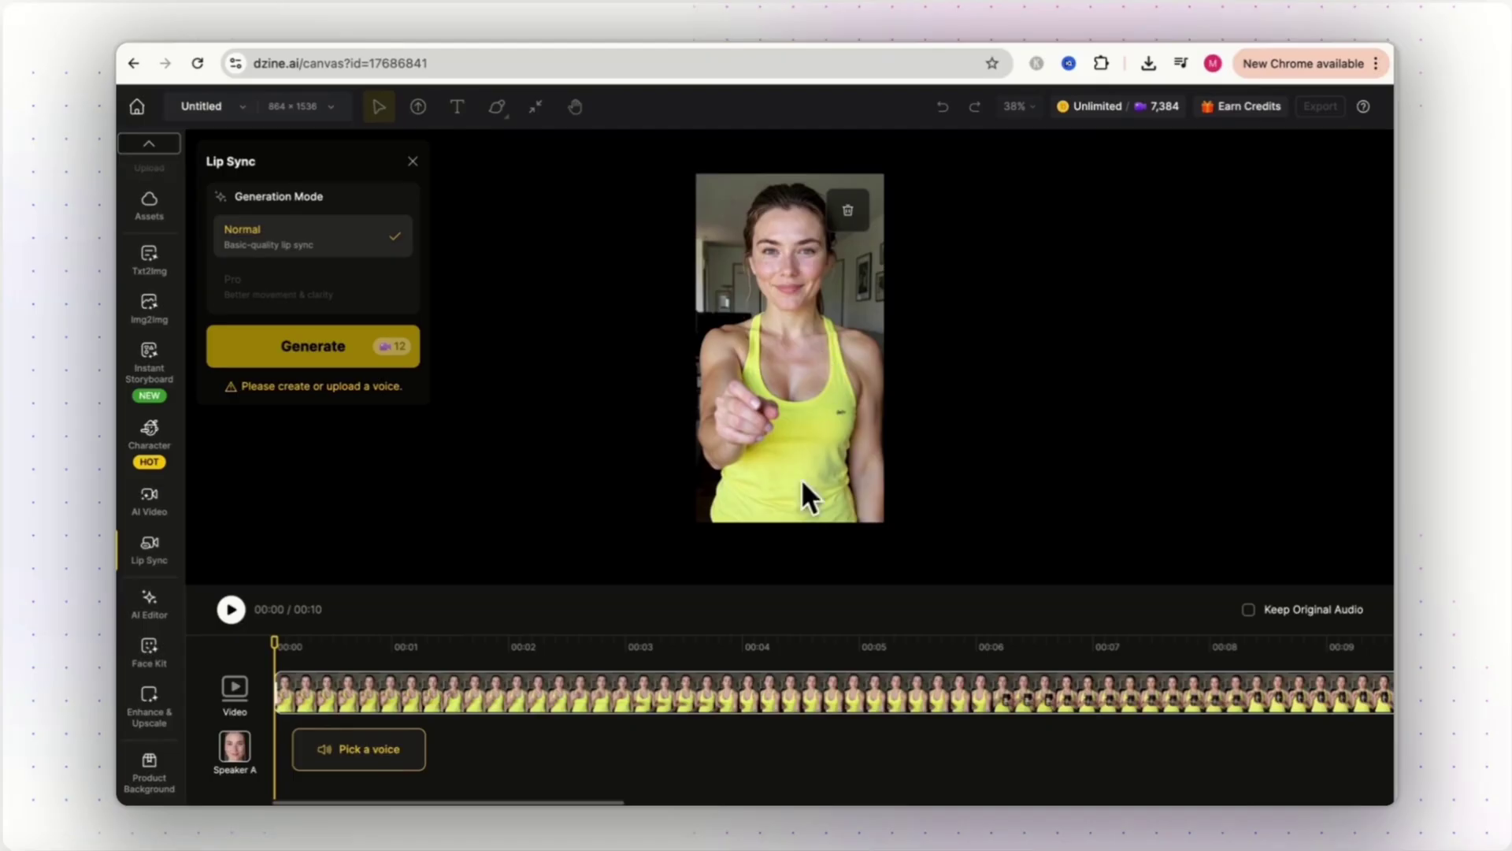
# - Upload the voiceover to Speaker A's track and play it back with the video
pyautogui.click(364, 752)
pyautogui.click(872, 201)
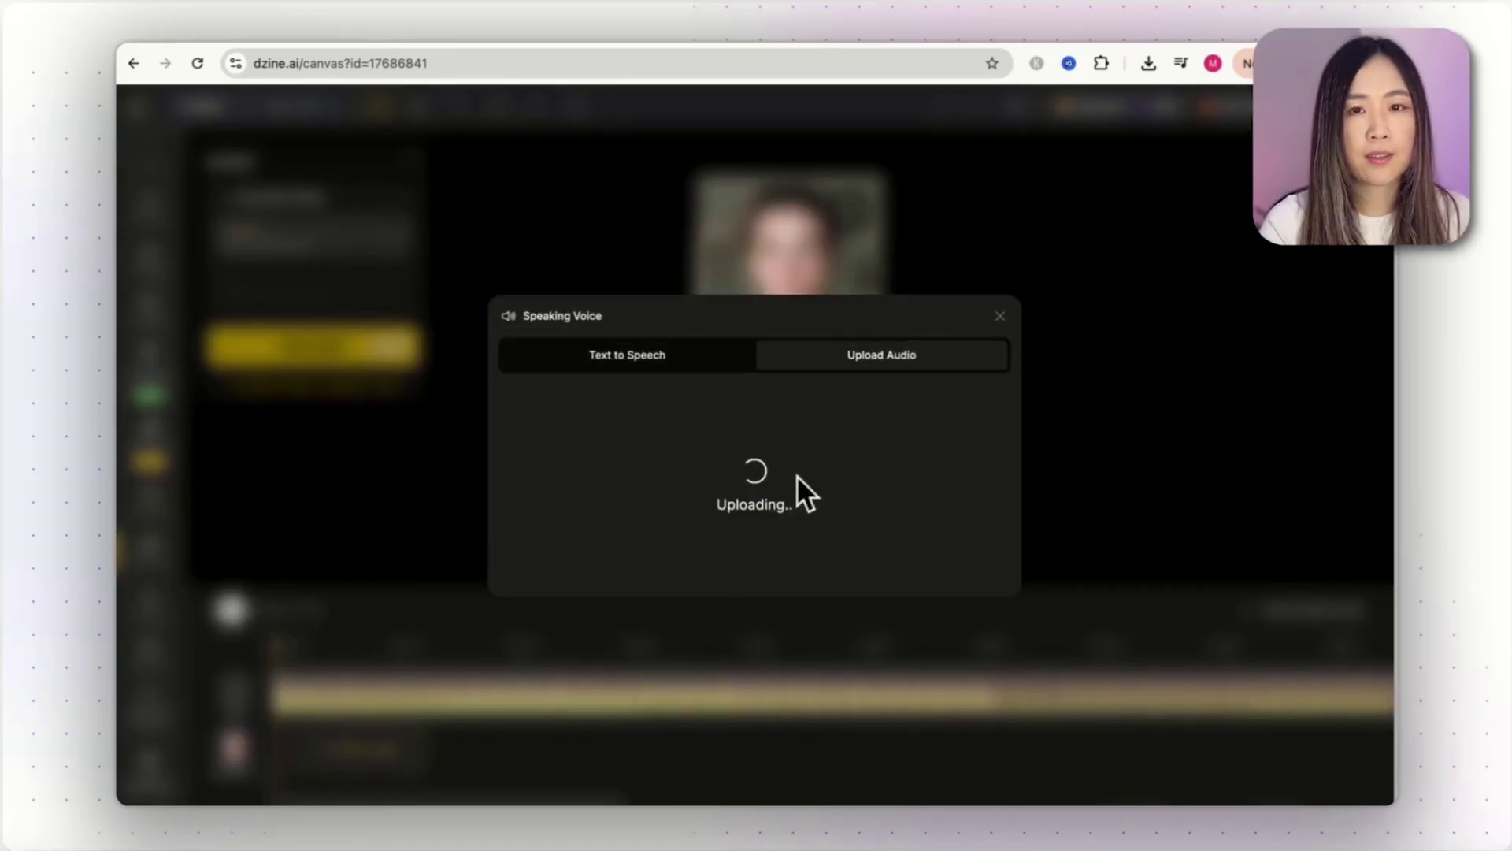
pyautogui.click(232, 611)
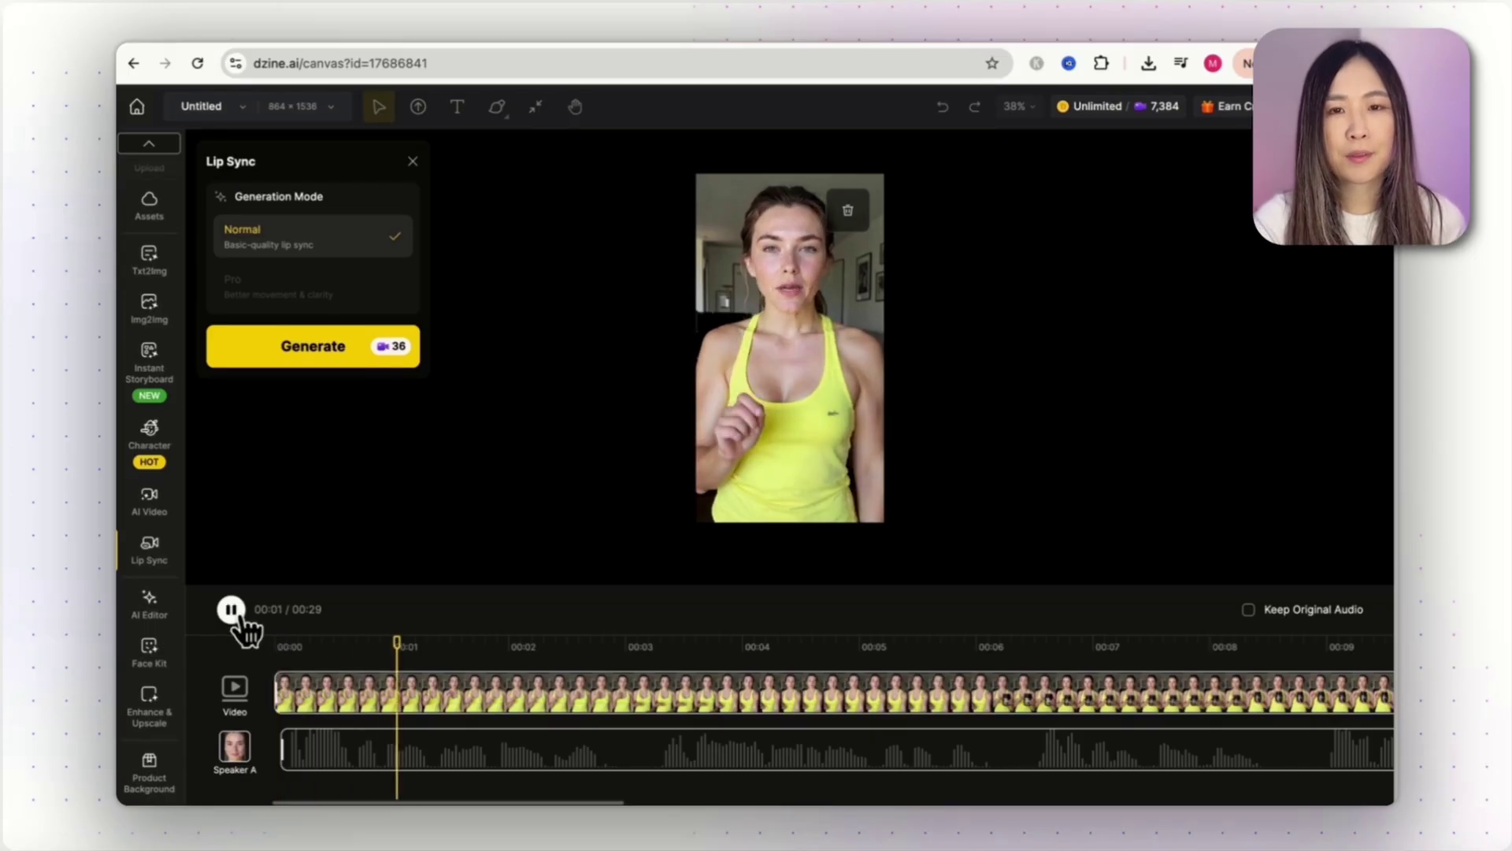
pyautogui.click(231, 610)
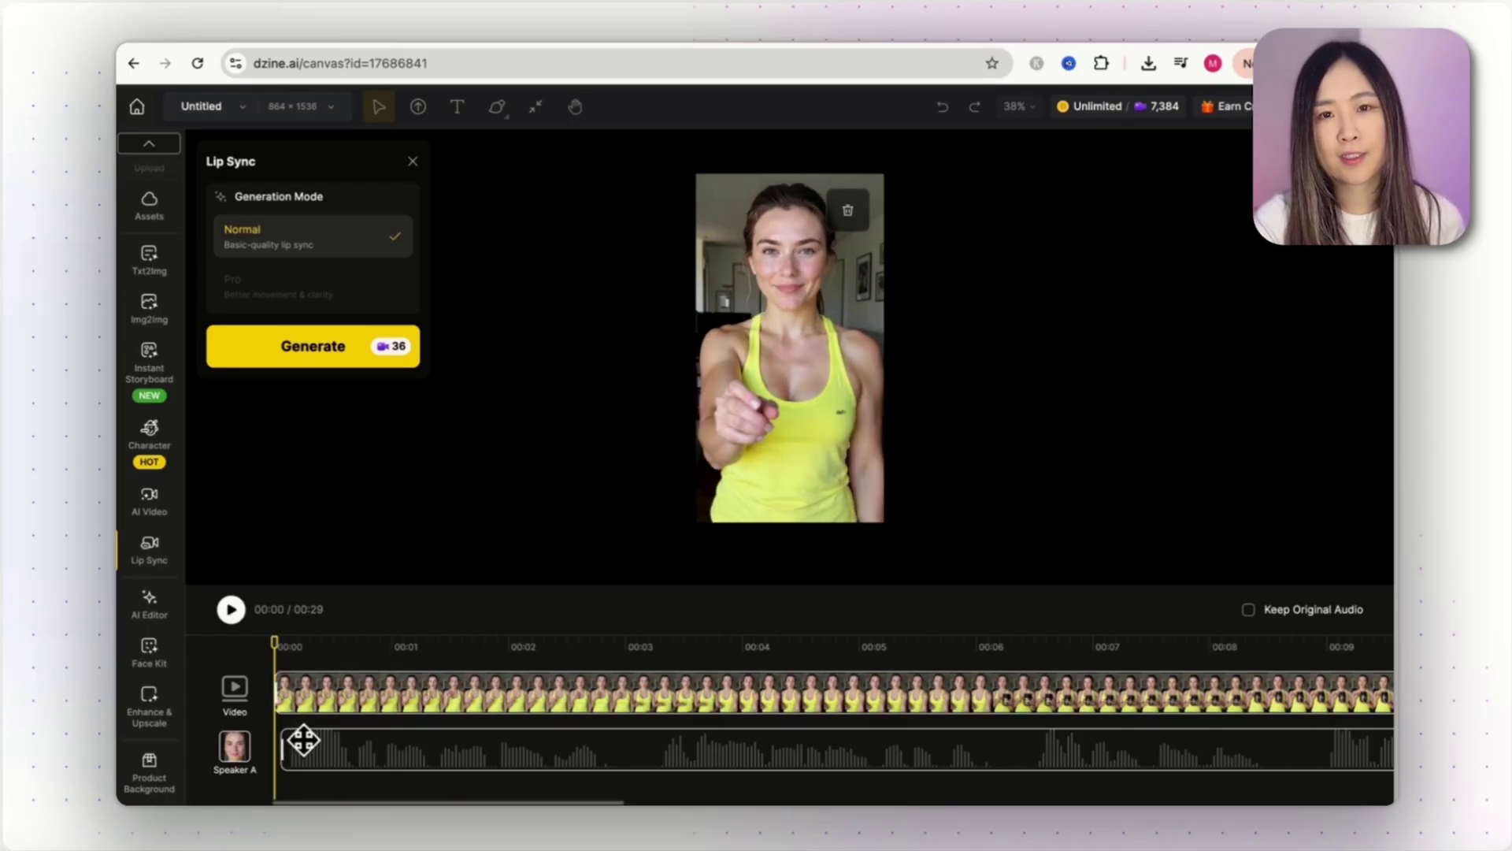
# - Nudge the voiceover slightly later twice, replaying each time to check the lip timing
pyautogui.moveTo(310, 739); pyautogui.dragTo(313, 740)
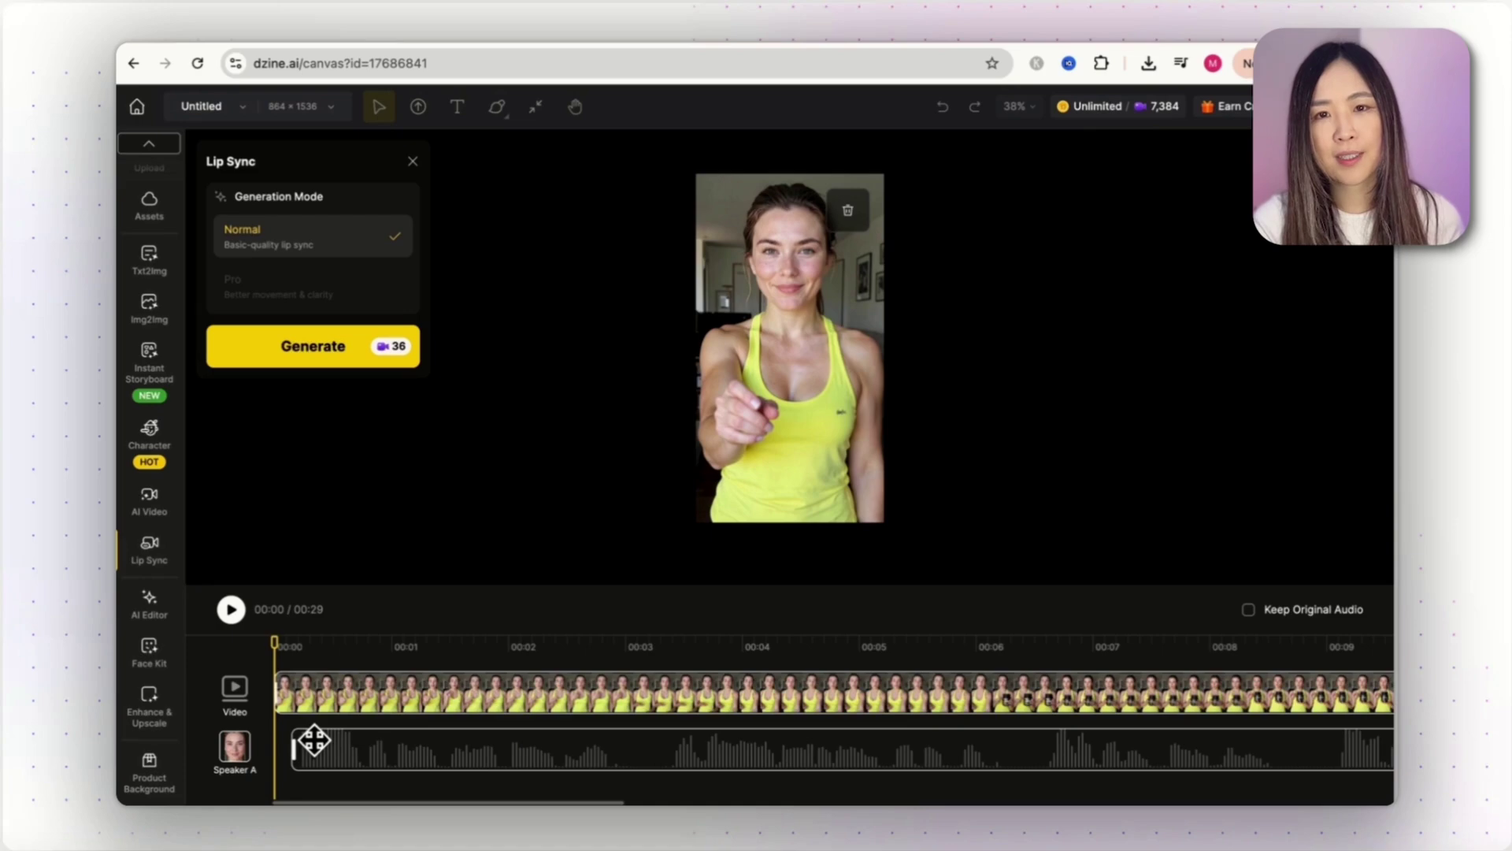
pyautogui.click(232, 610)
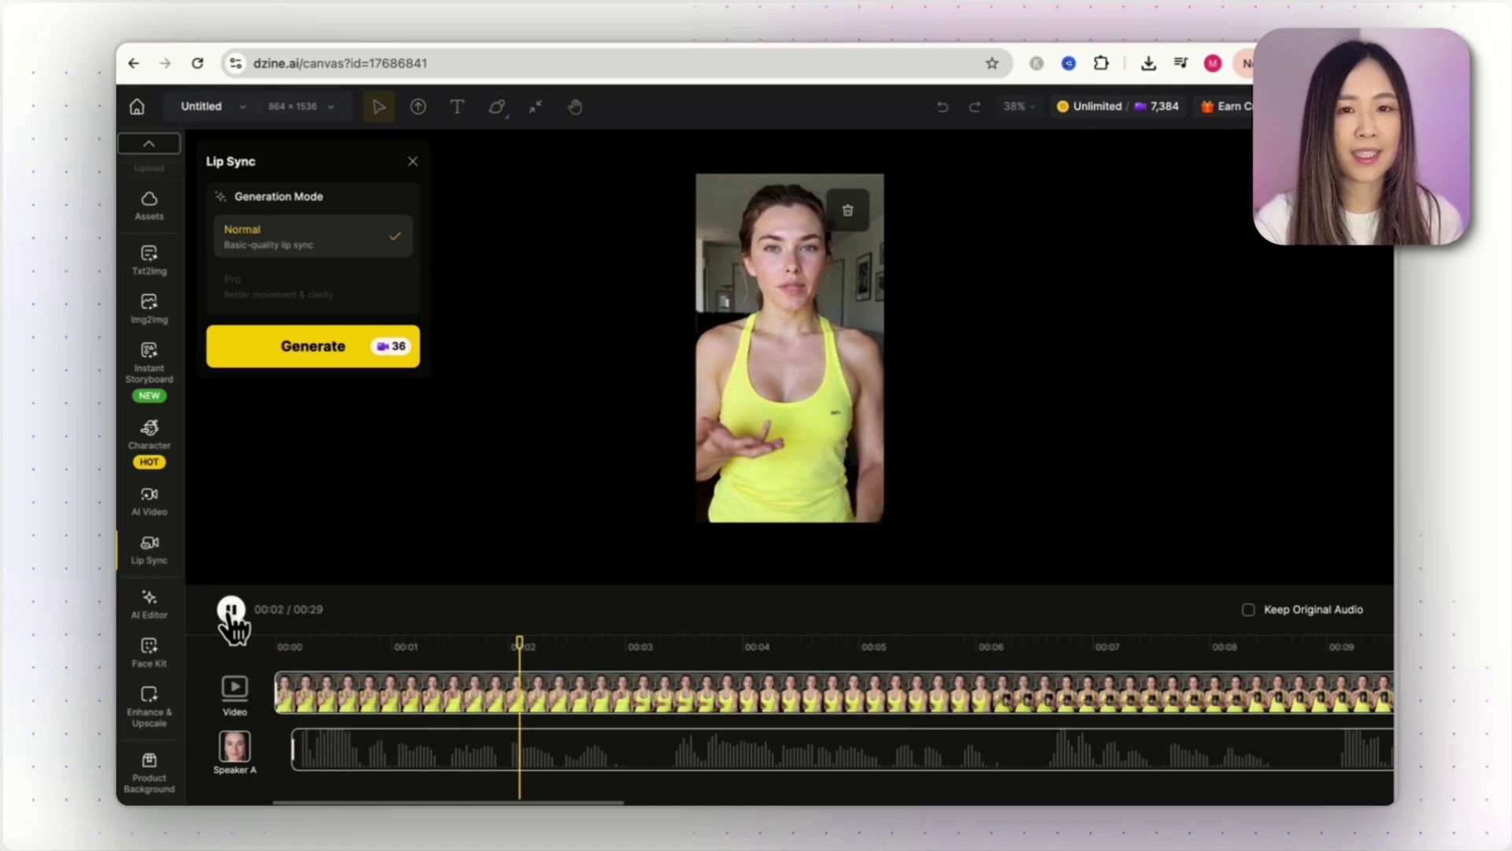
pyautogui.click(232, 611)
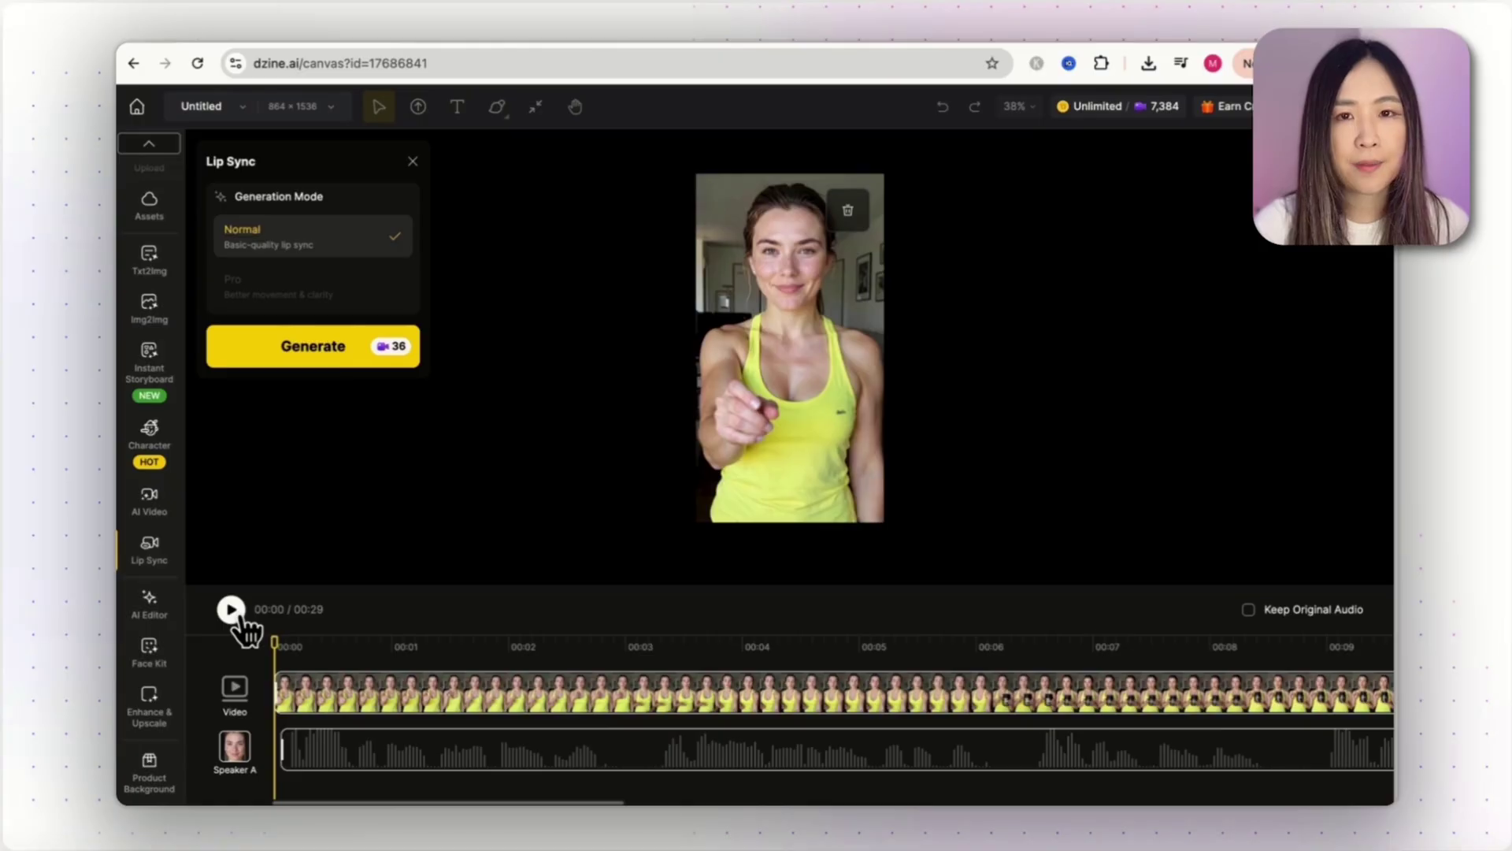
pyautogui.click(231, 610)
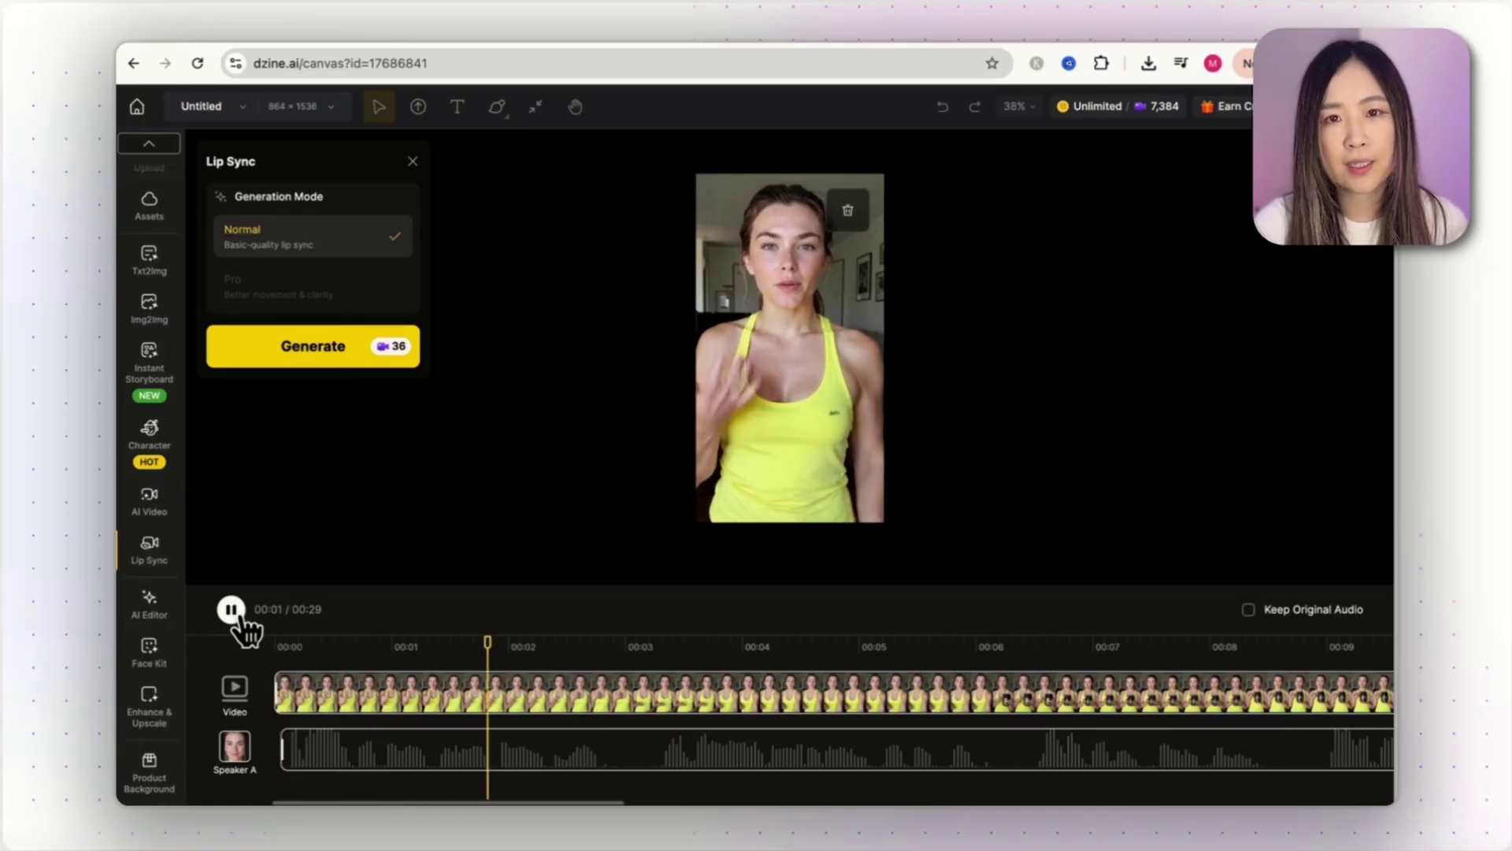
pyautogui.click(237, 614)
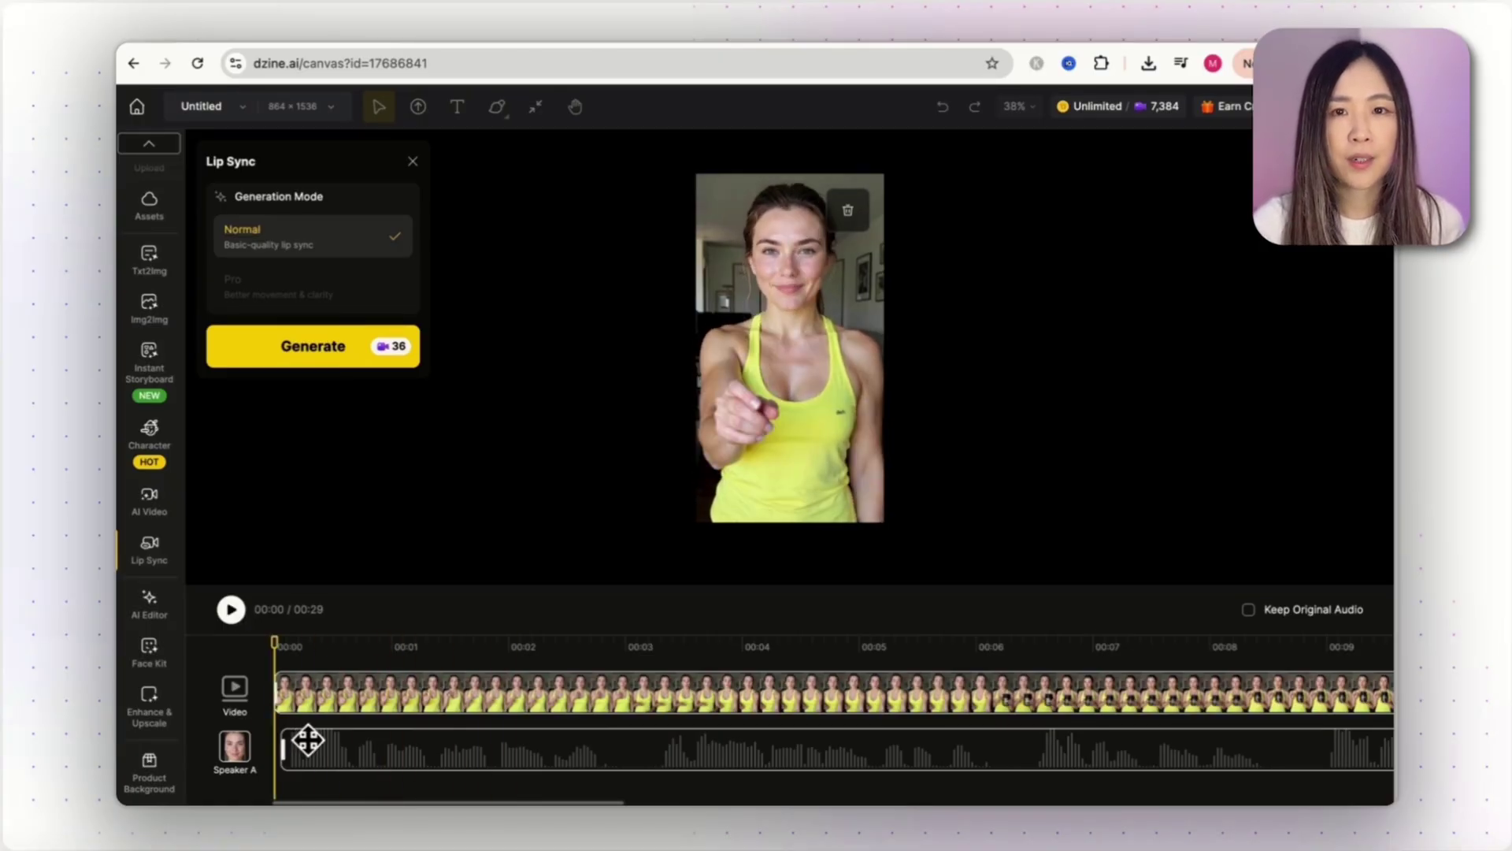
pyautogui.moveTo(309, 739); pyautogui.dragTo(314, 738)
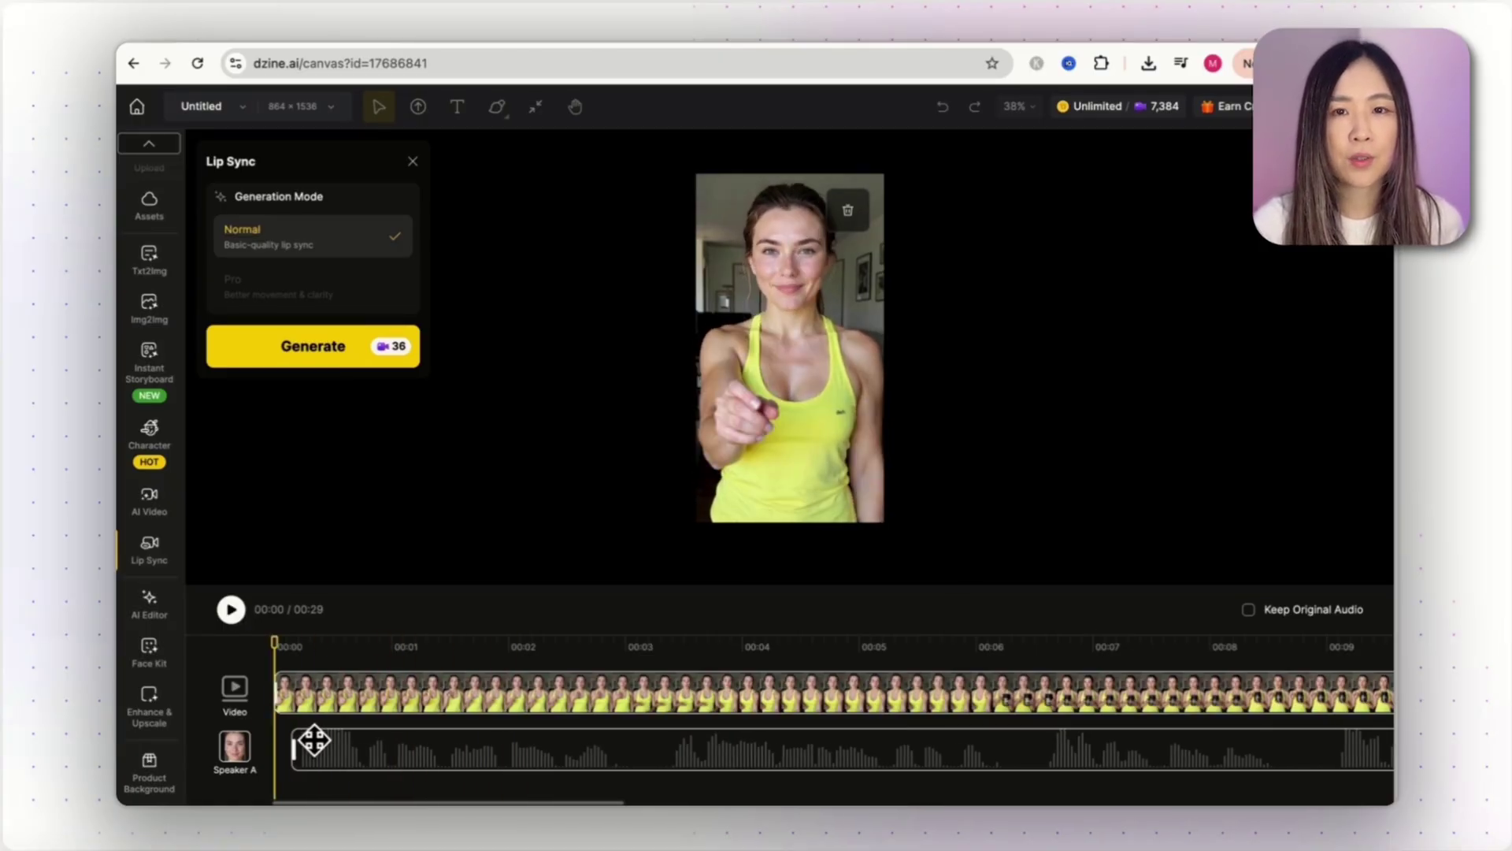
pyautogui.click(231, 610)
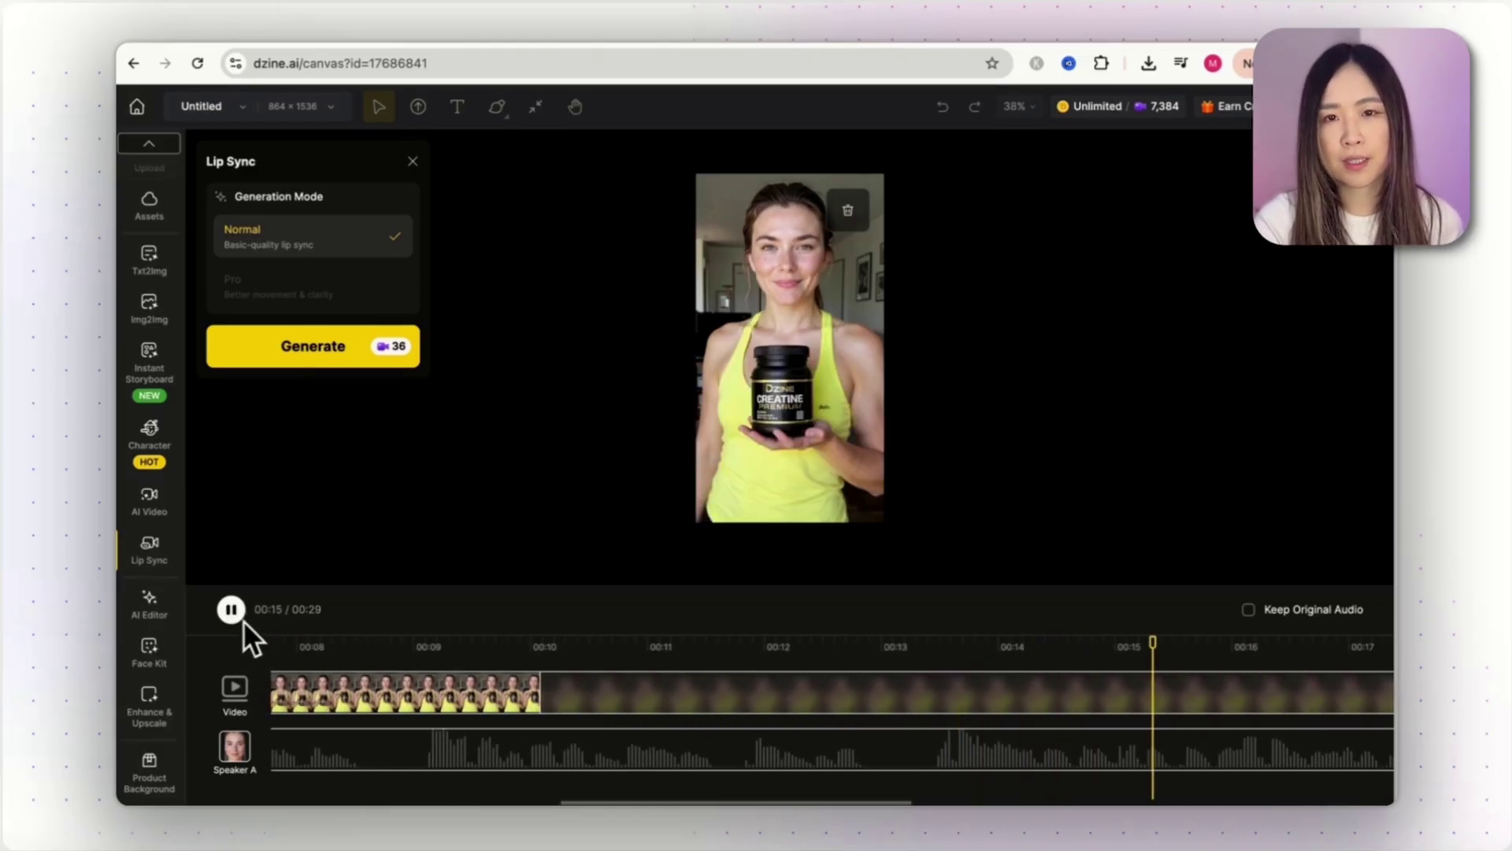
pyautogui.click(232, 610)
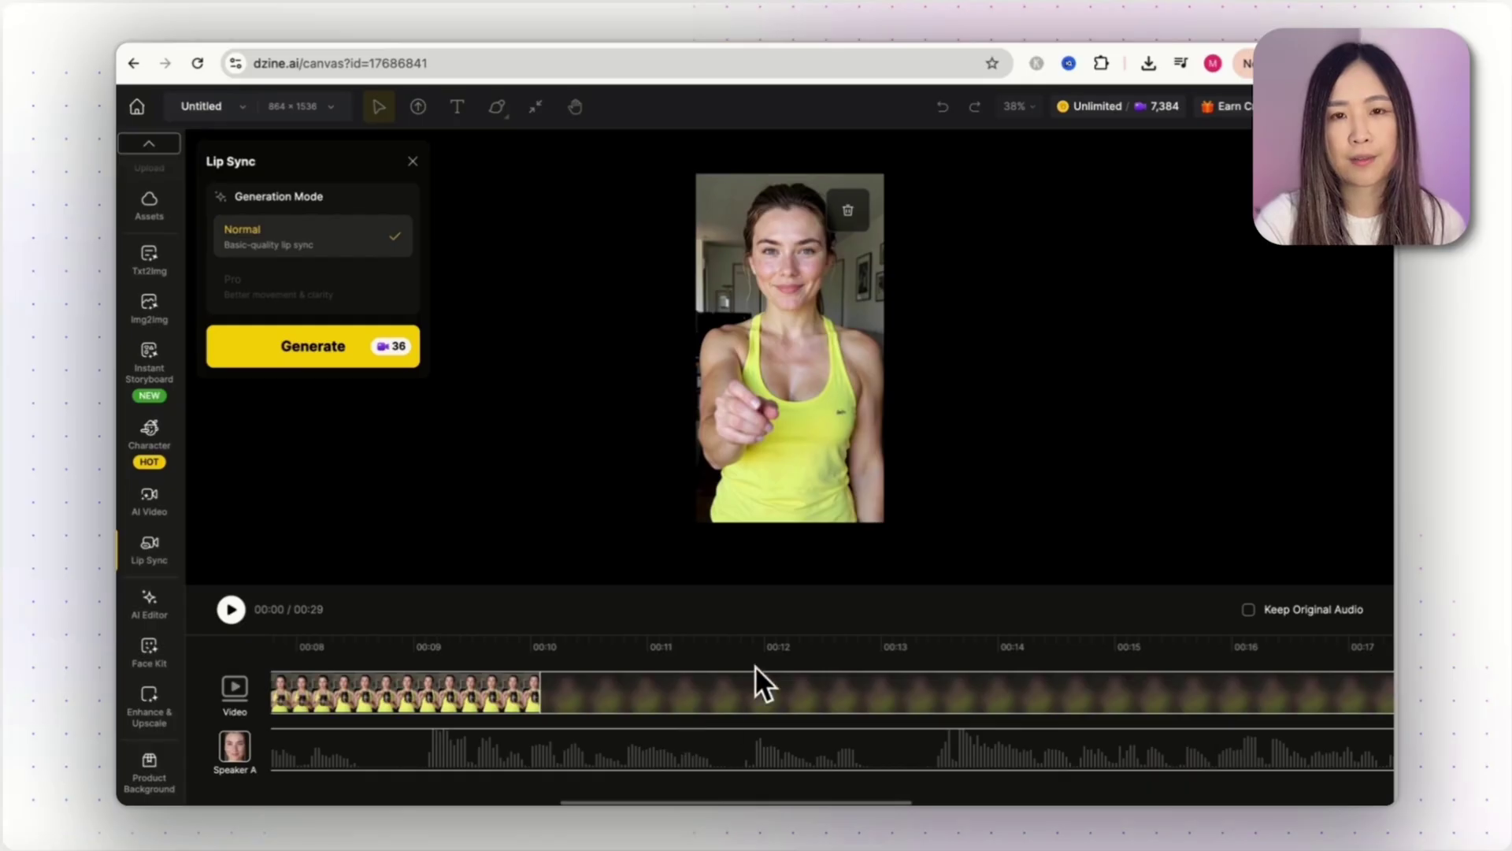
pyautogui.hscroll(3, 900, 690)
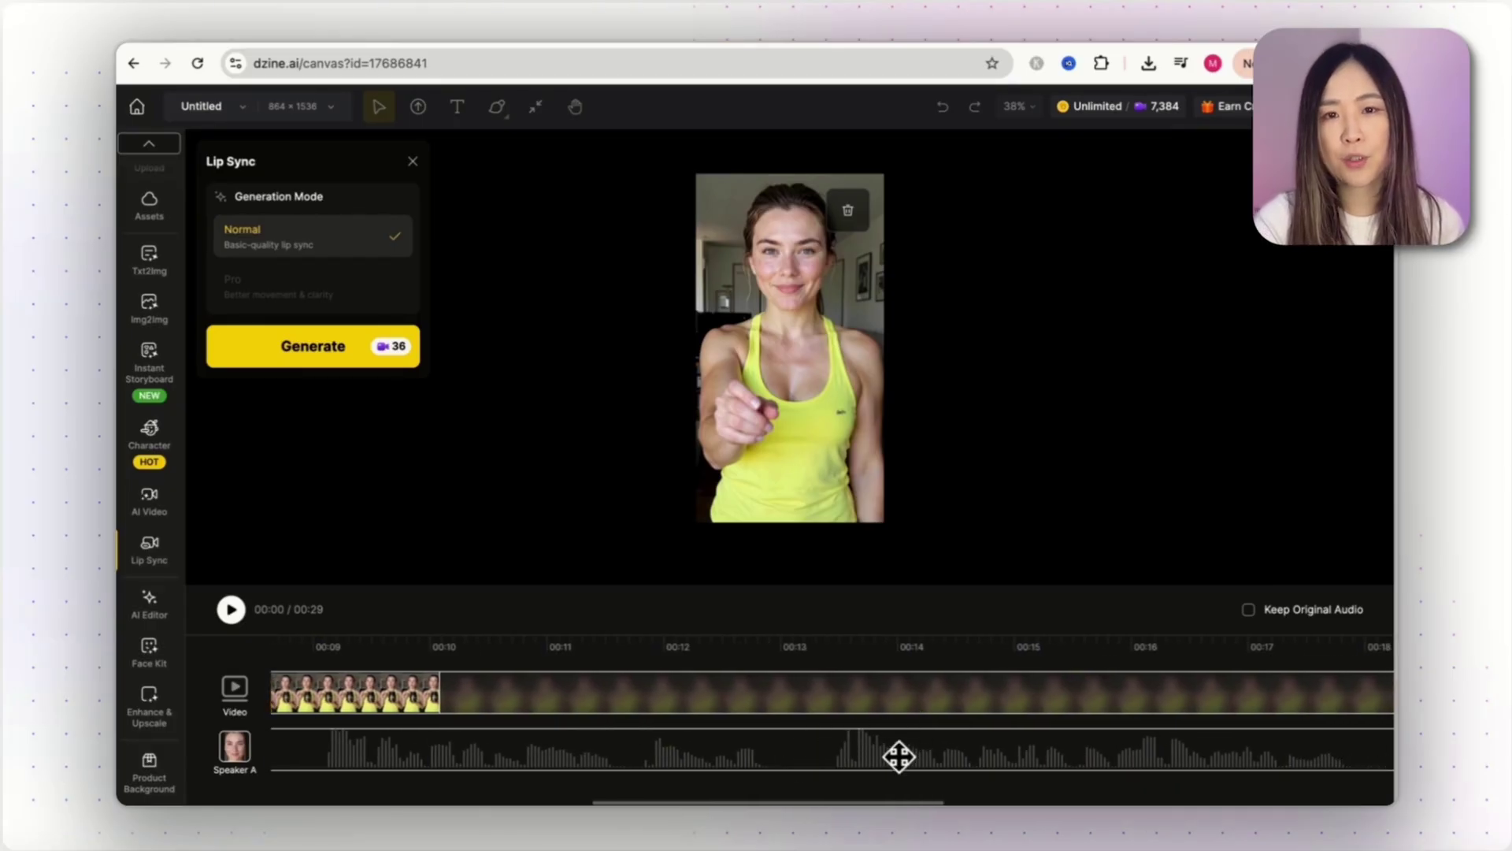
pyautogui.hscroll(10, 987, 744)
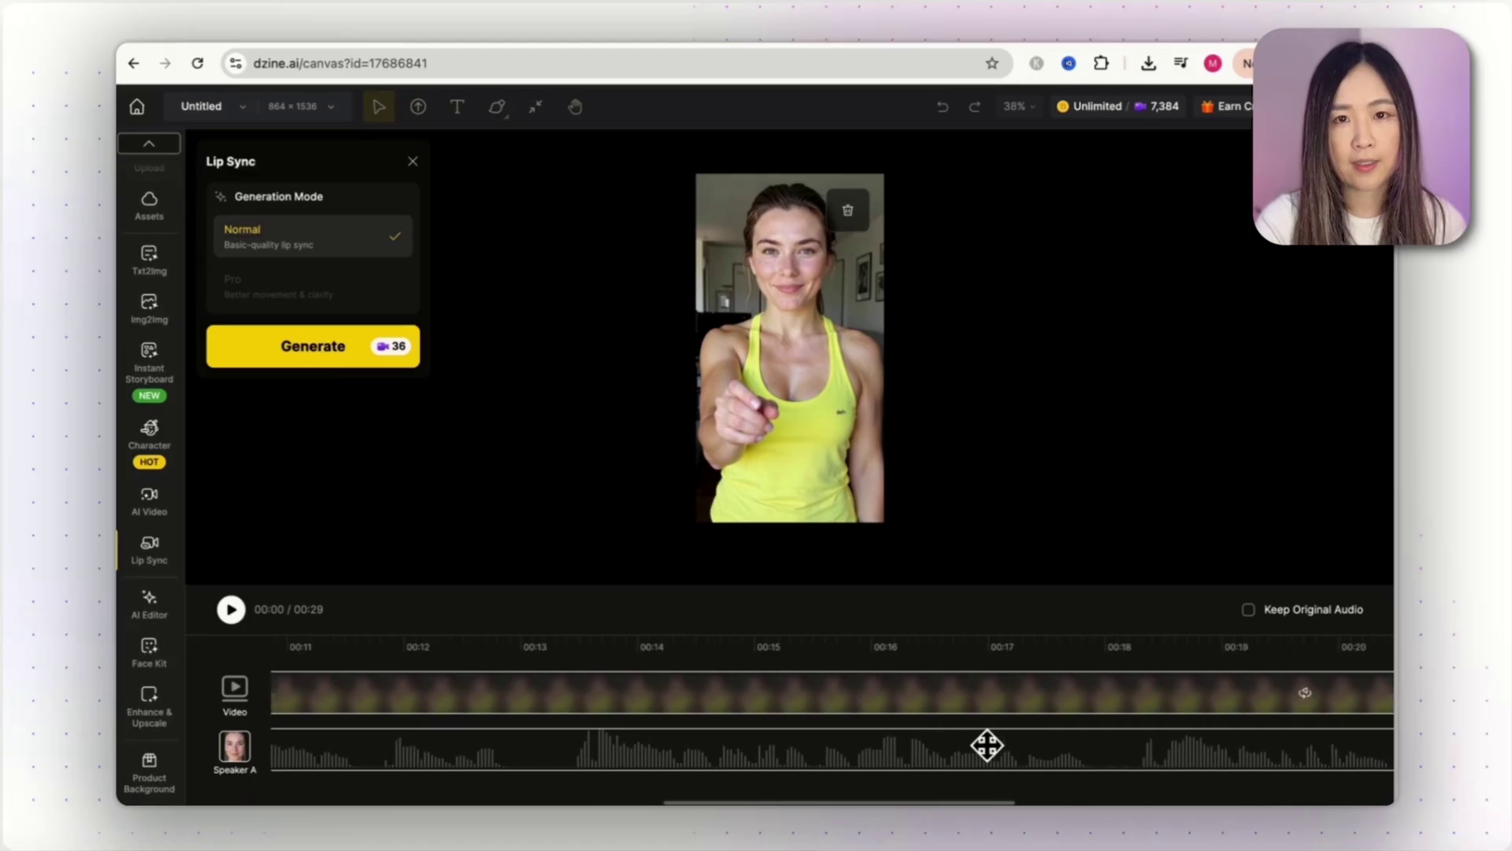
# - Start the lip sync render, then generate a 5 s, 1080p Seedance Pro treadmill running clip
pyautogui.click(340, 356)
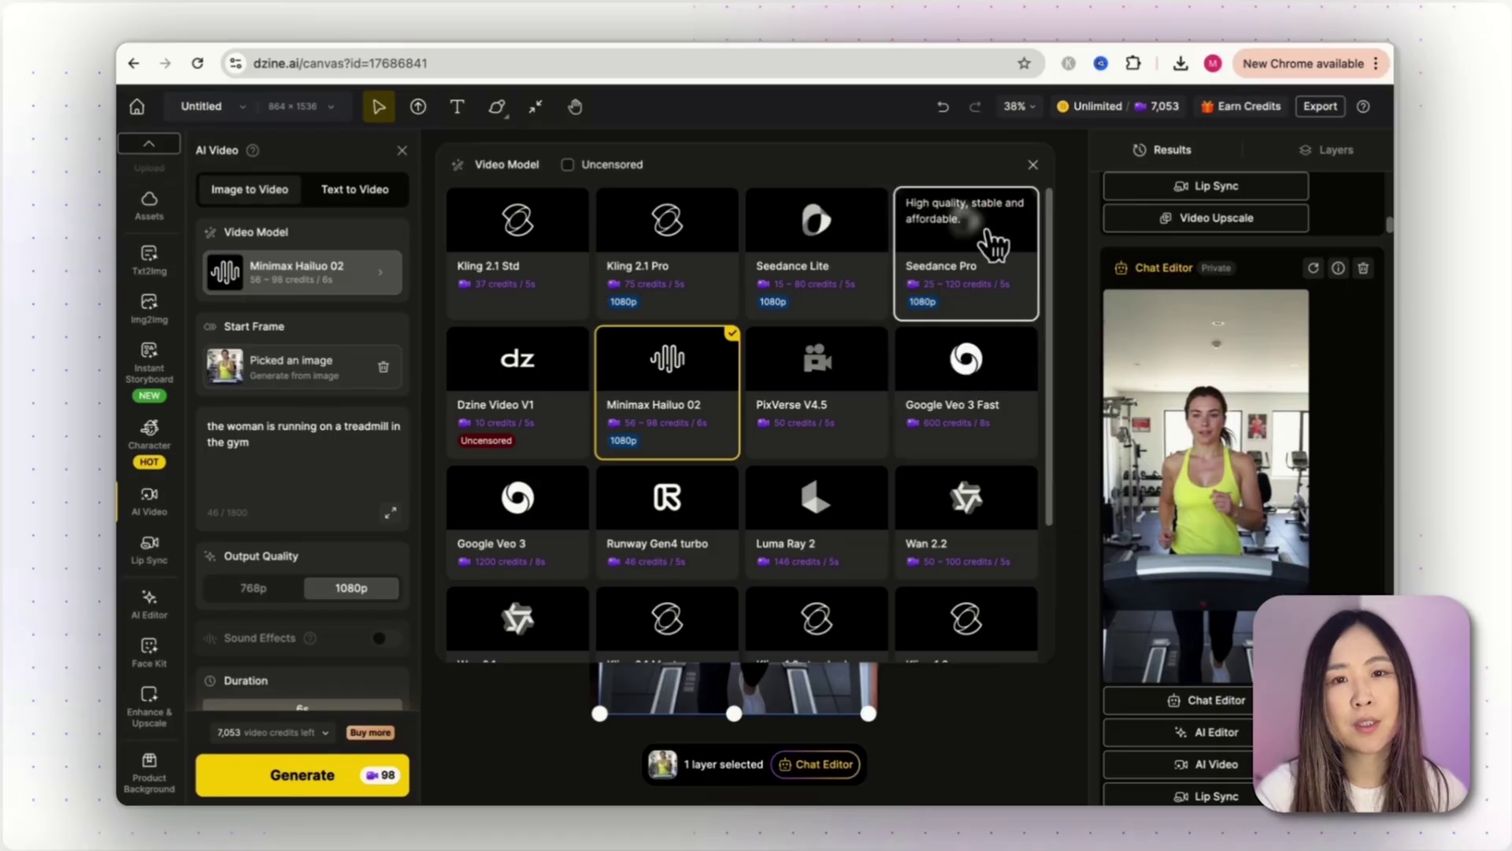
pyautogui.click(989, 236)
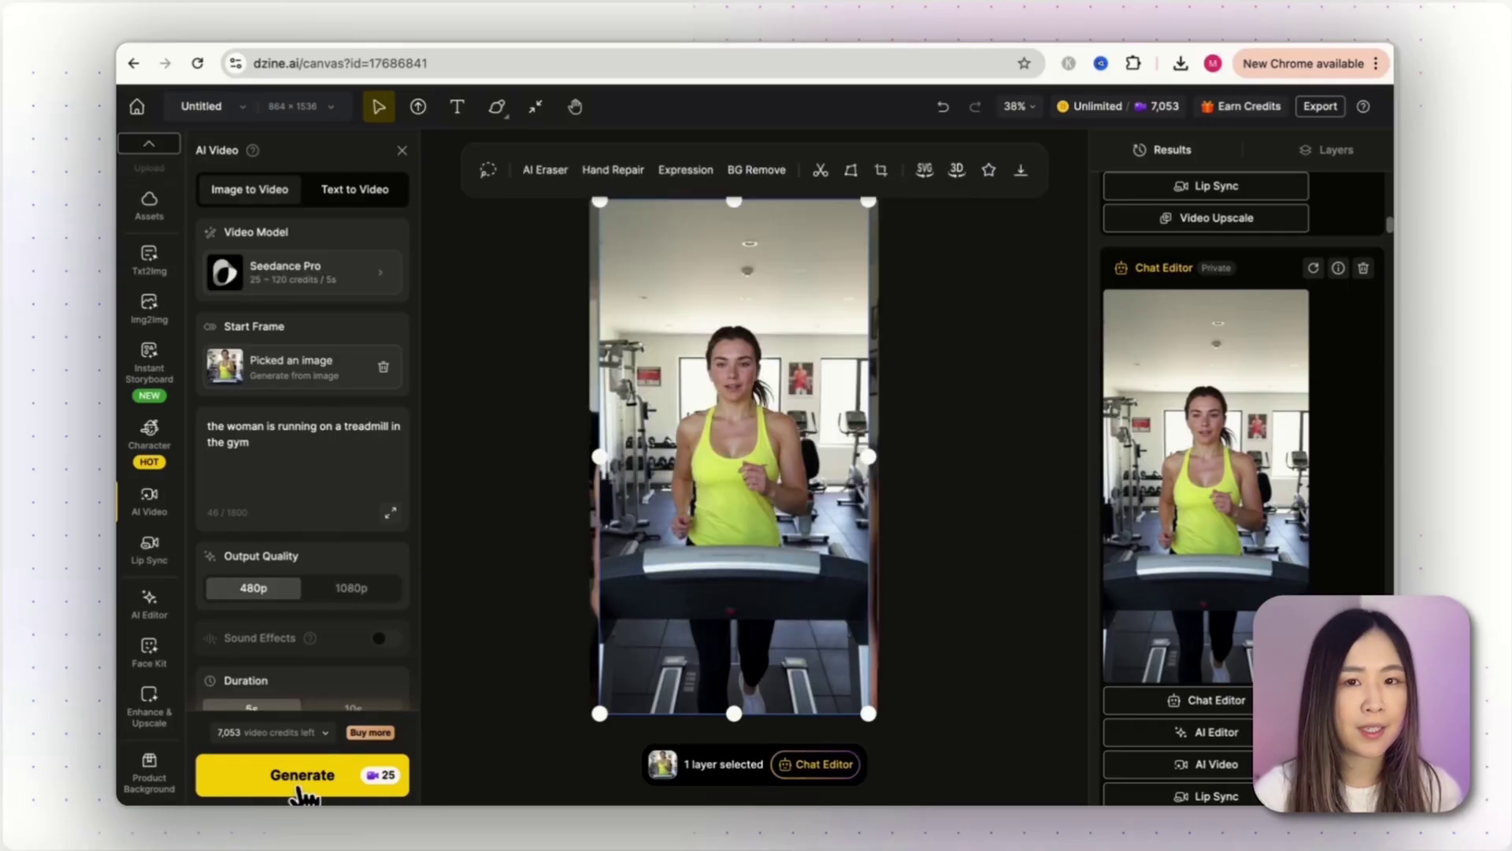
pyautogui.click(355, 591)
pyautogui.scroll(-1, 362, 612)
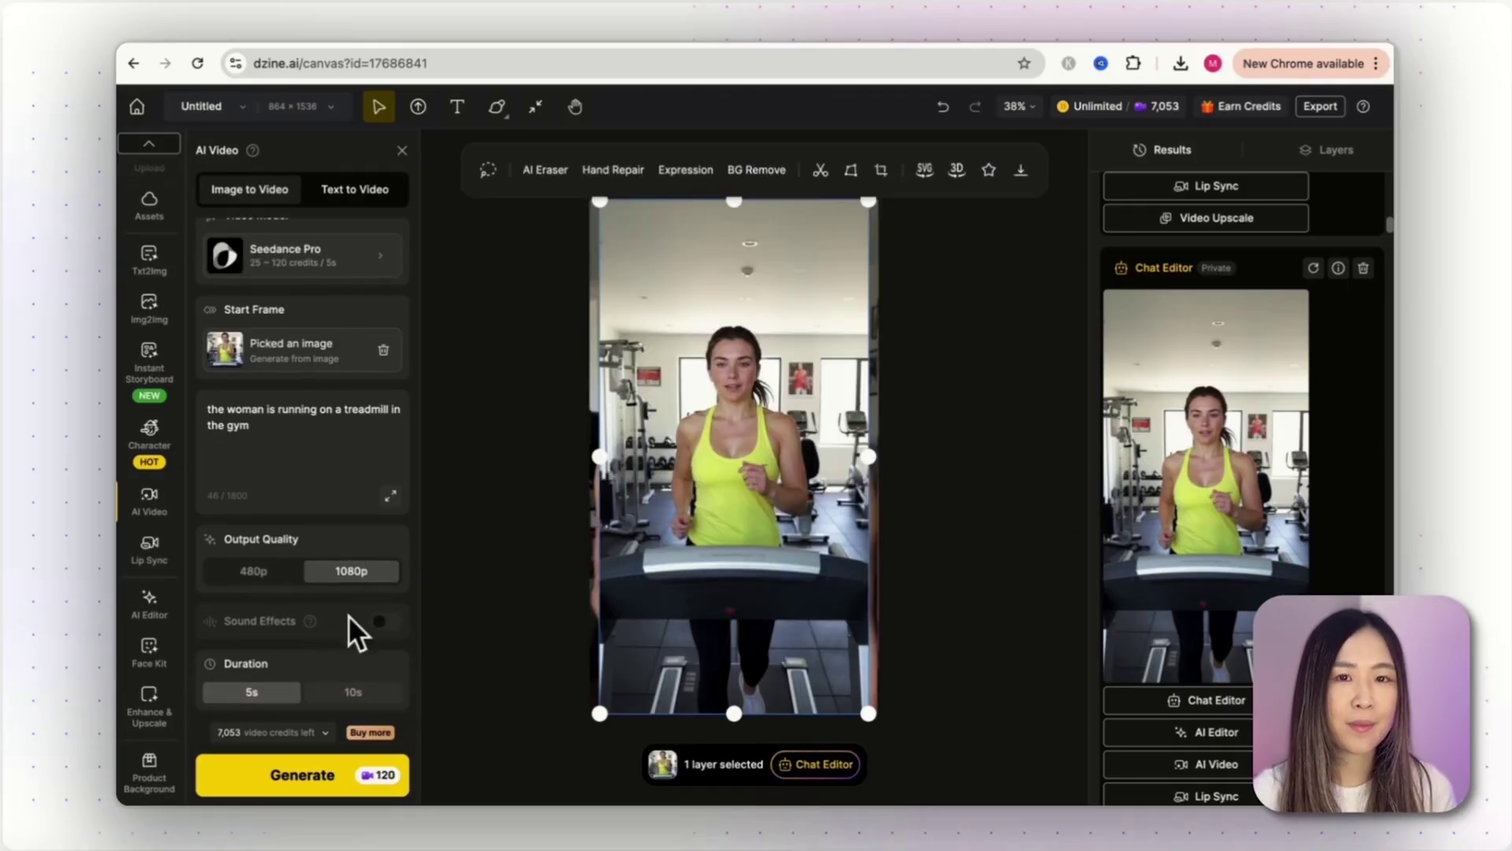
pyautogui.click(255, 770)
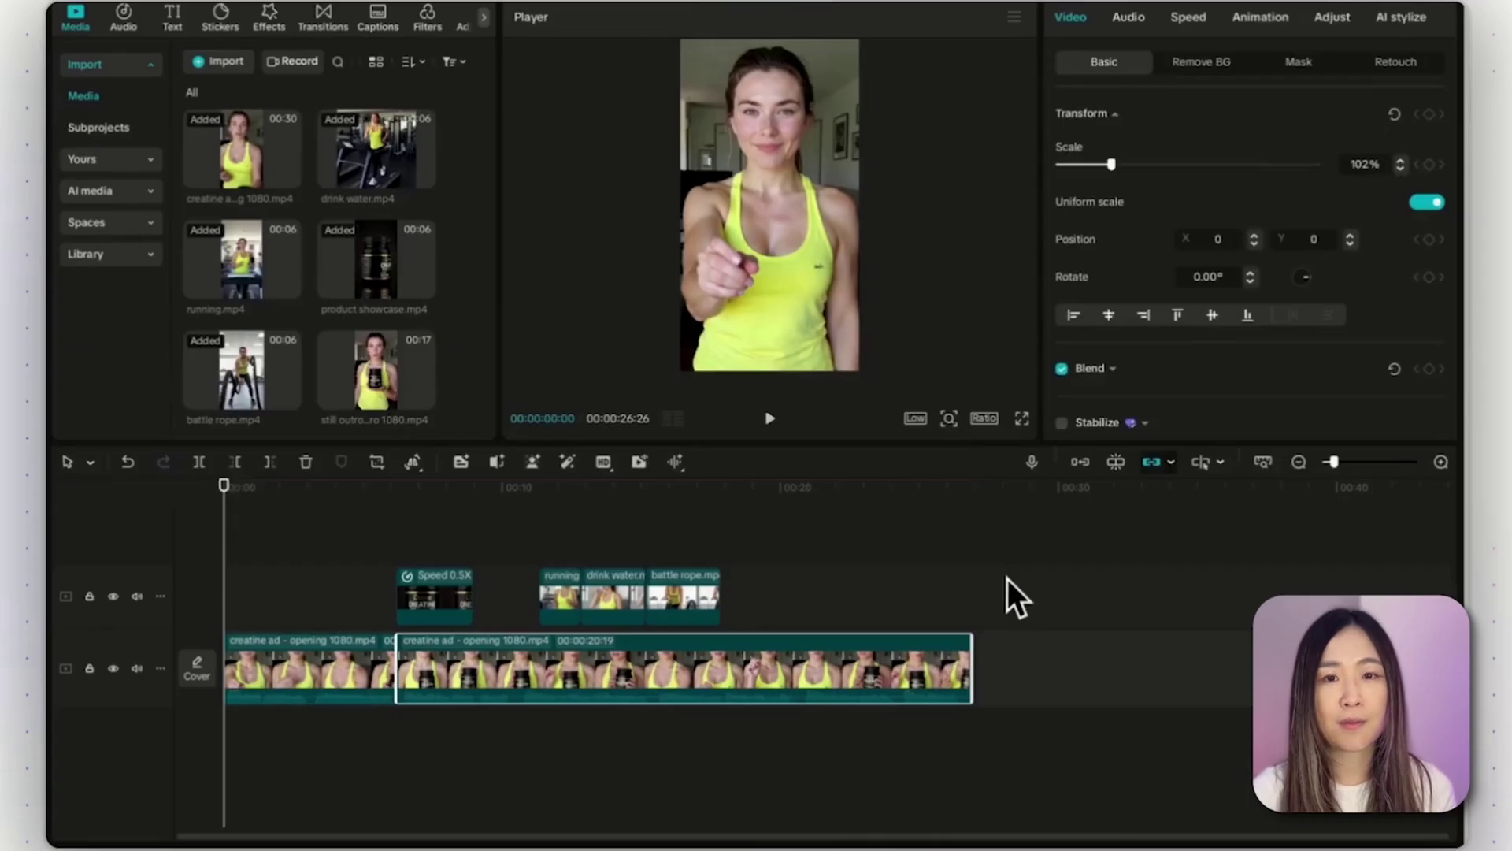
pyautogui.click(337, 574)
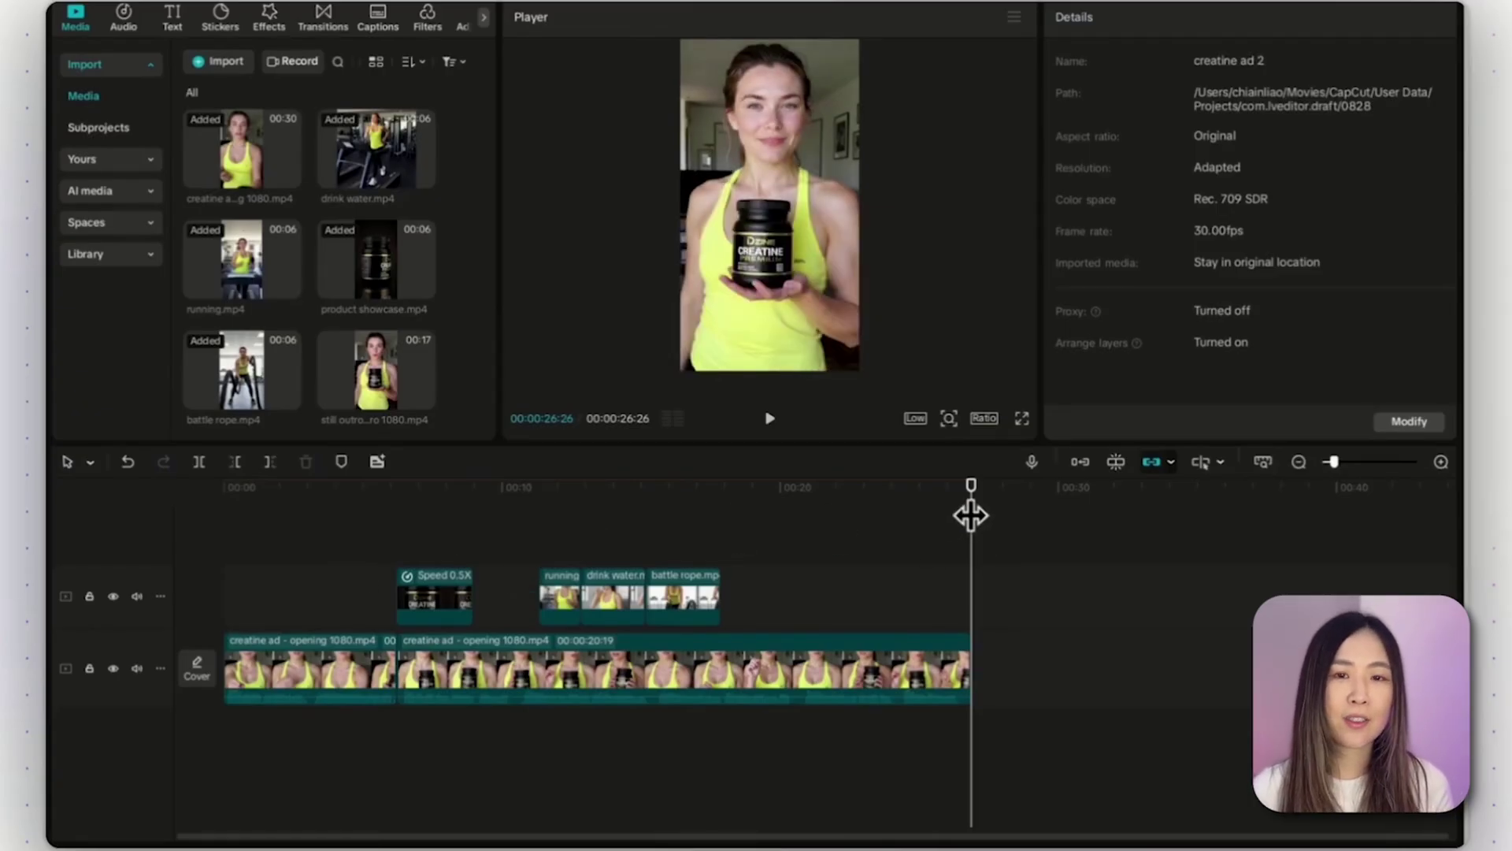
# - Scrub through the ad's first seconds, previewing the opening up to the product shot twice
pyautogui.moveTo(371, 520); pyautogui.dragTo(320, 543)
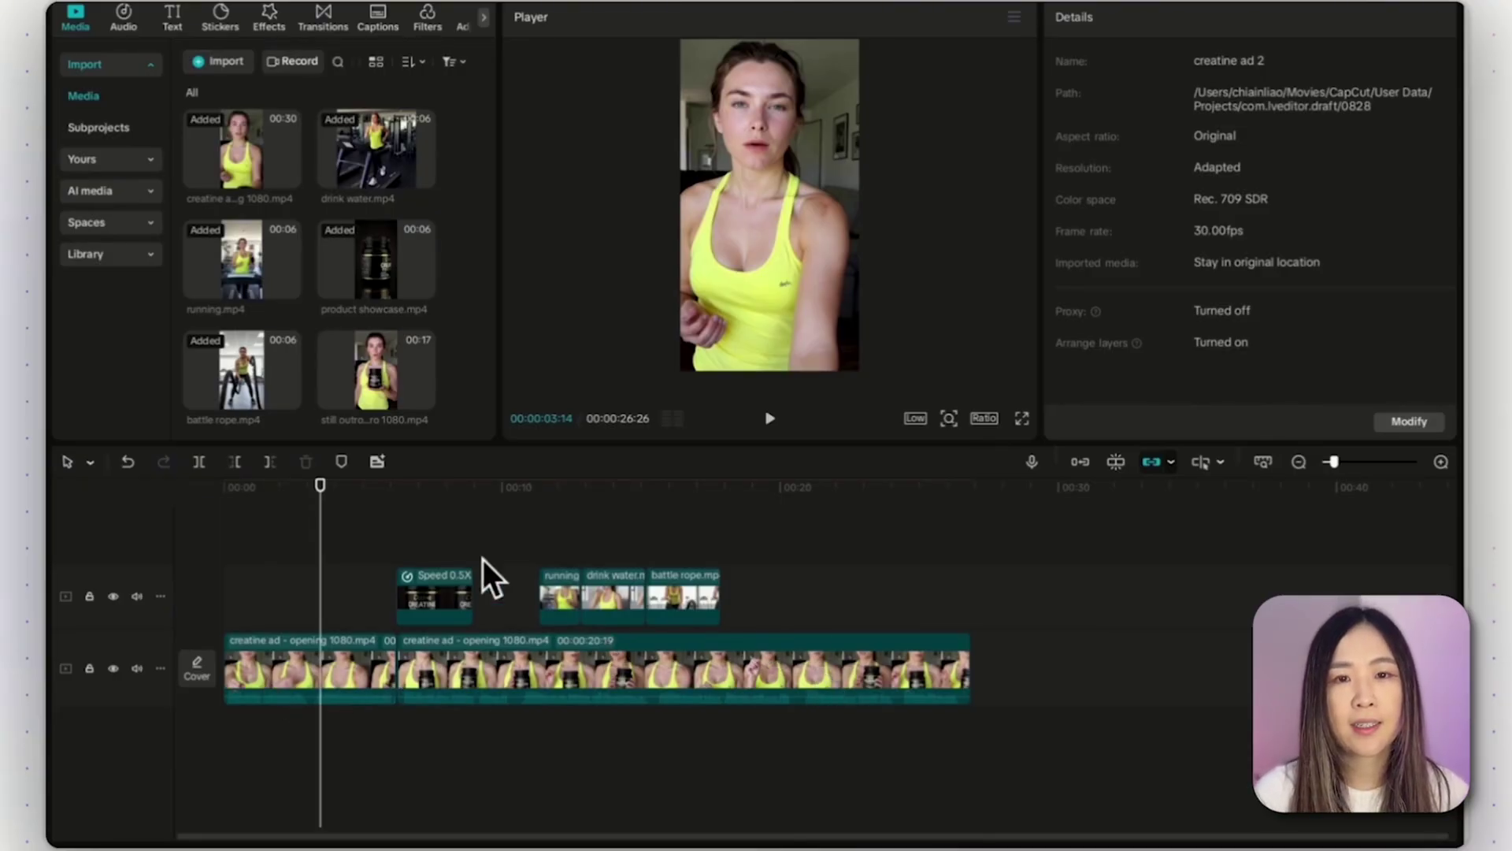
pyautogui.click(302, 513)
pyautogui.moveTo(302, 534); pyautogui.dragTo(279, 583)
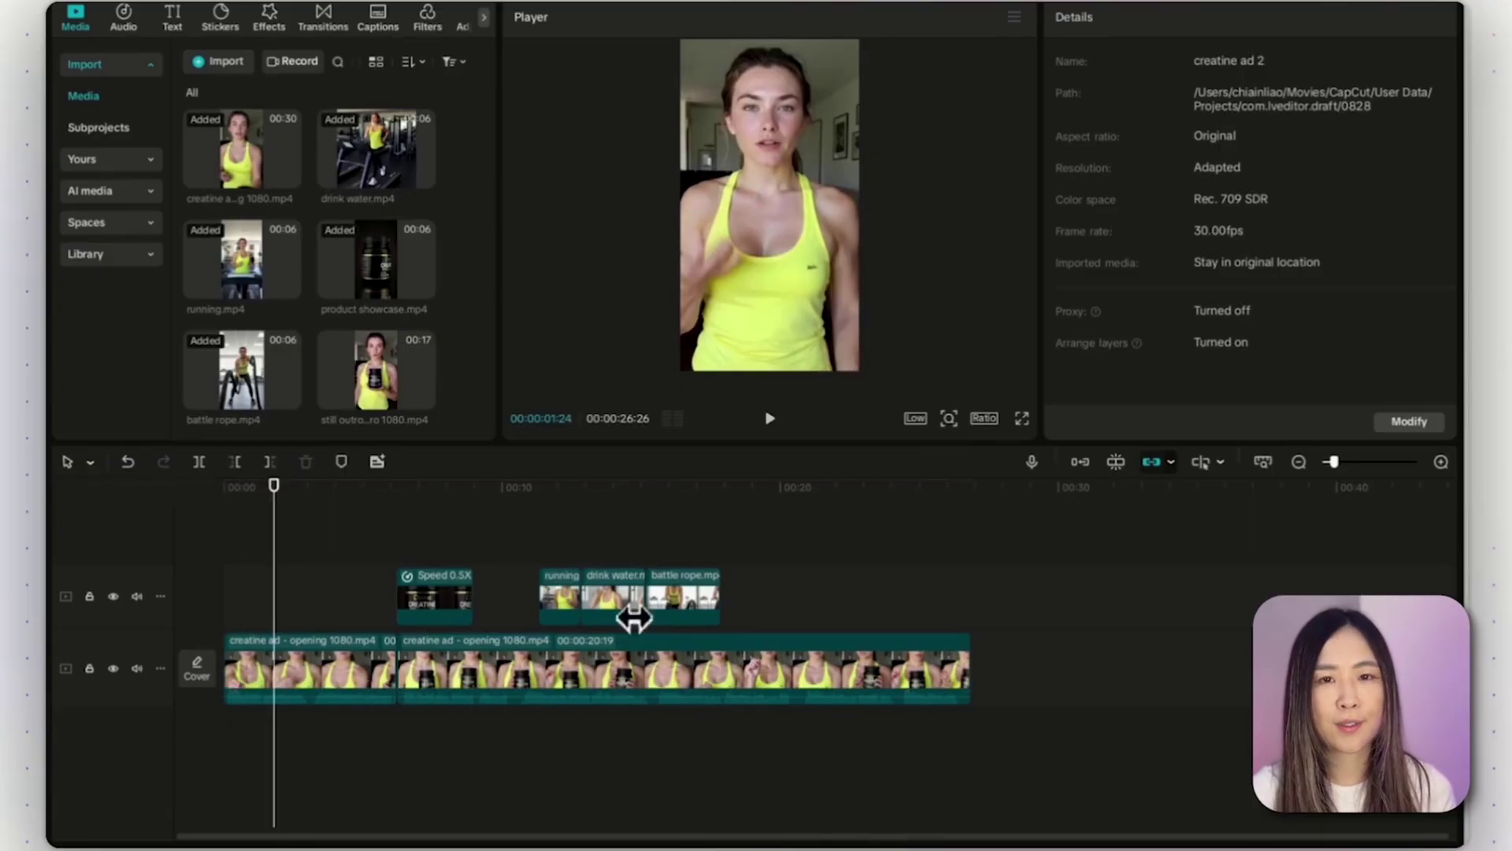
pyautogui.moveTo(276, 527); pyautogui.dragTo(304, 543)
# - Generate auto captions from the voiceover and place a POV text title at the ad's start
pyautogui.click(376, 20)
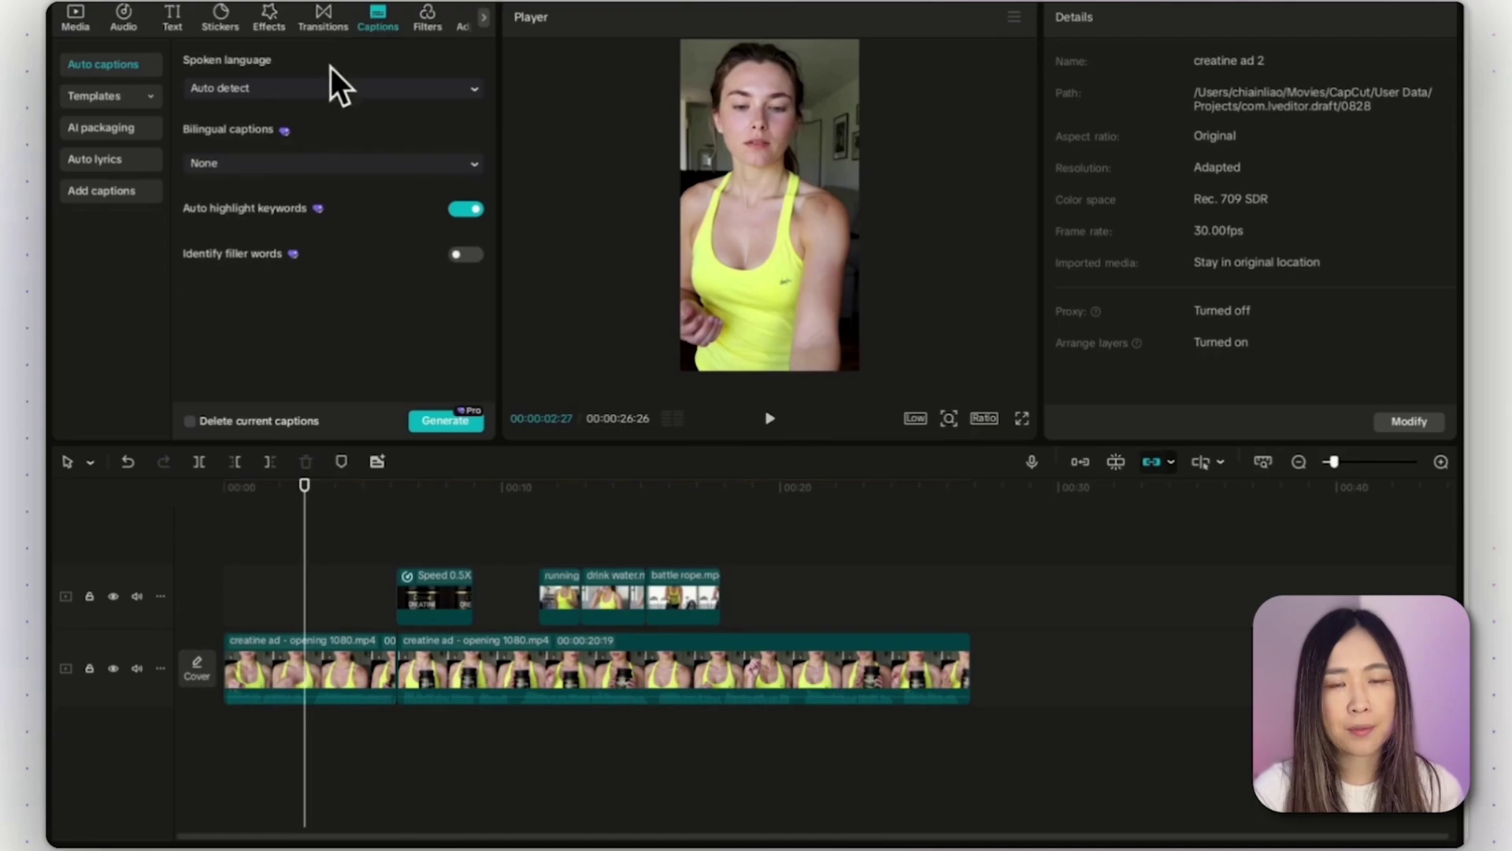
pyautogui.click(449, 422)
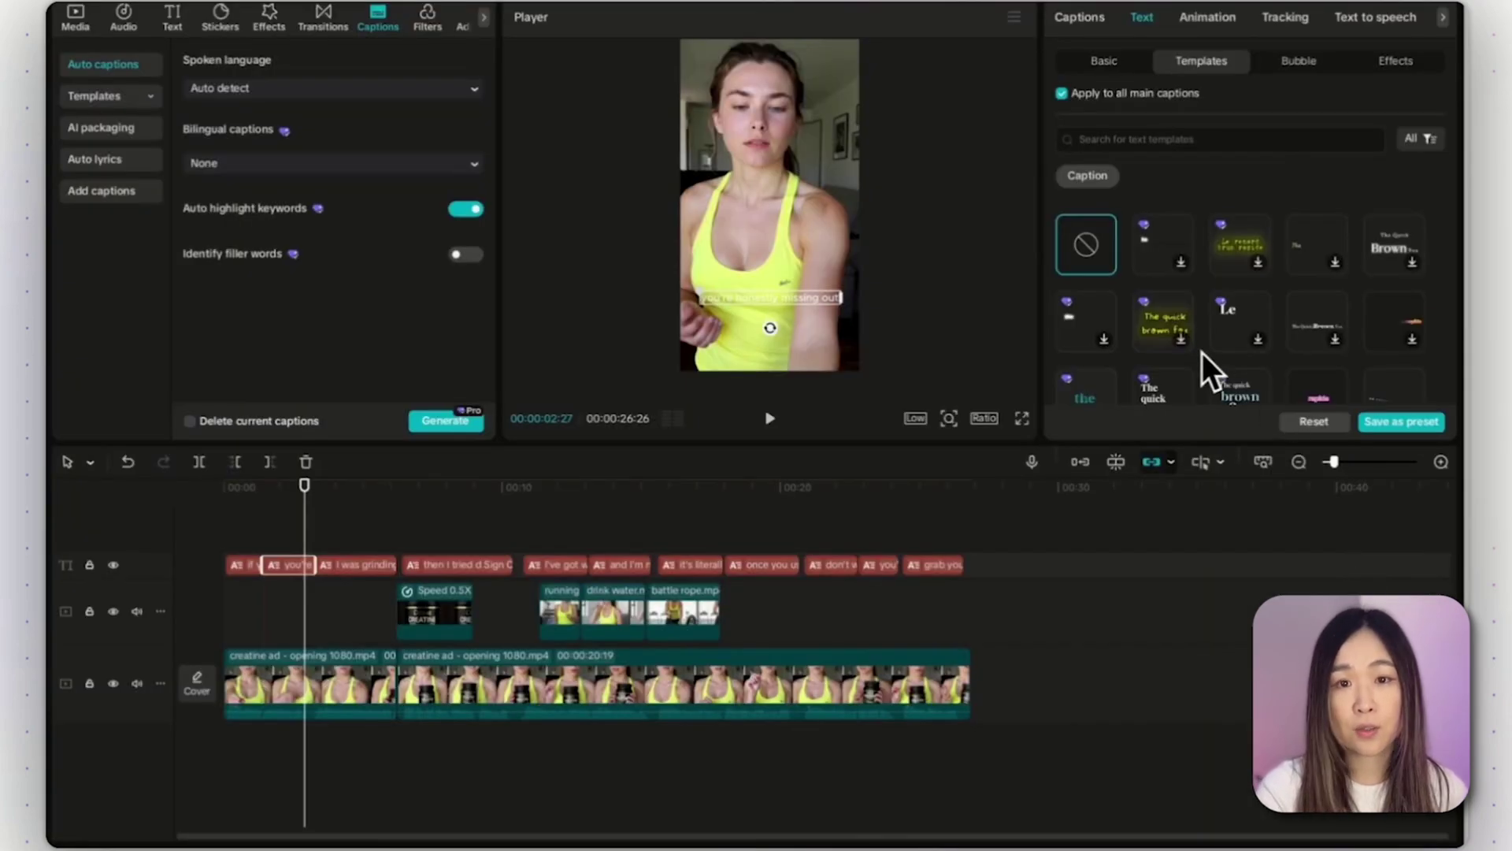
pyautogui.scroll(-1, 1202, 353)
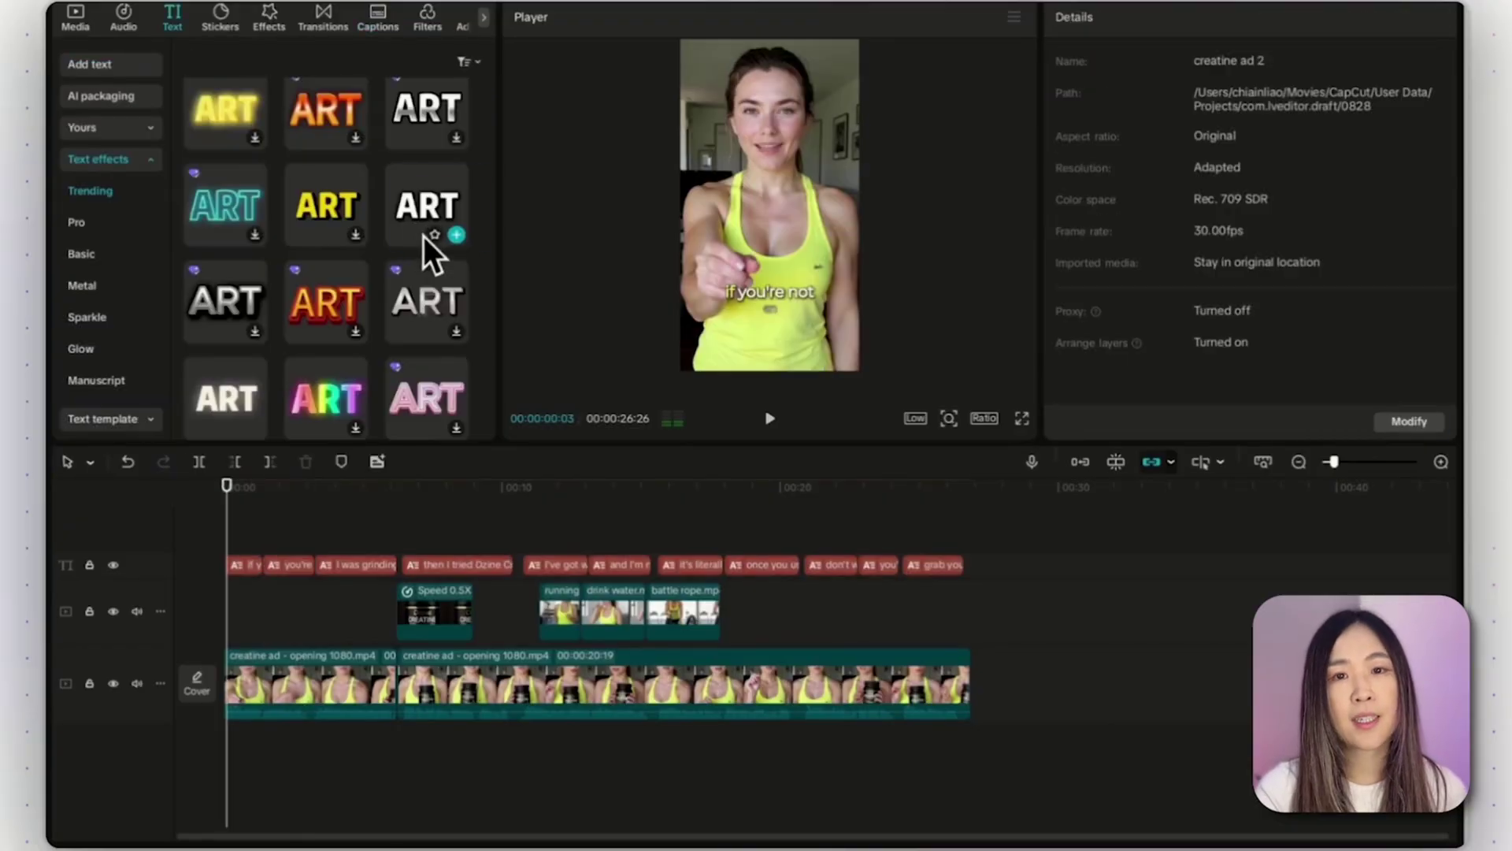
pyautogui.moveTo(423, 236); pyautogui.dragTo(230, 526)
# - Deselect the POV title and play the ad from the beginning to review the captions
pyautogui.click(904, 331)
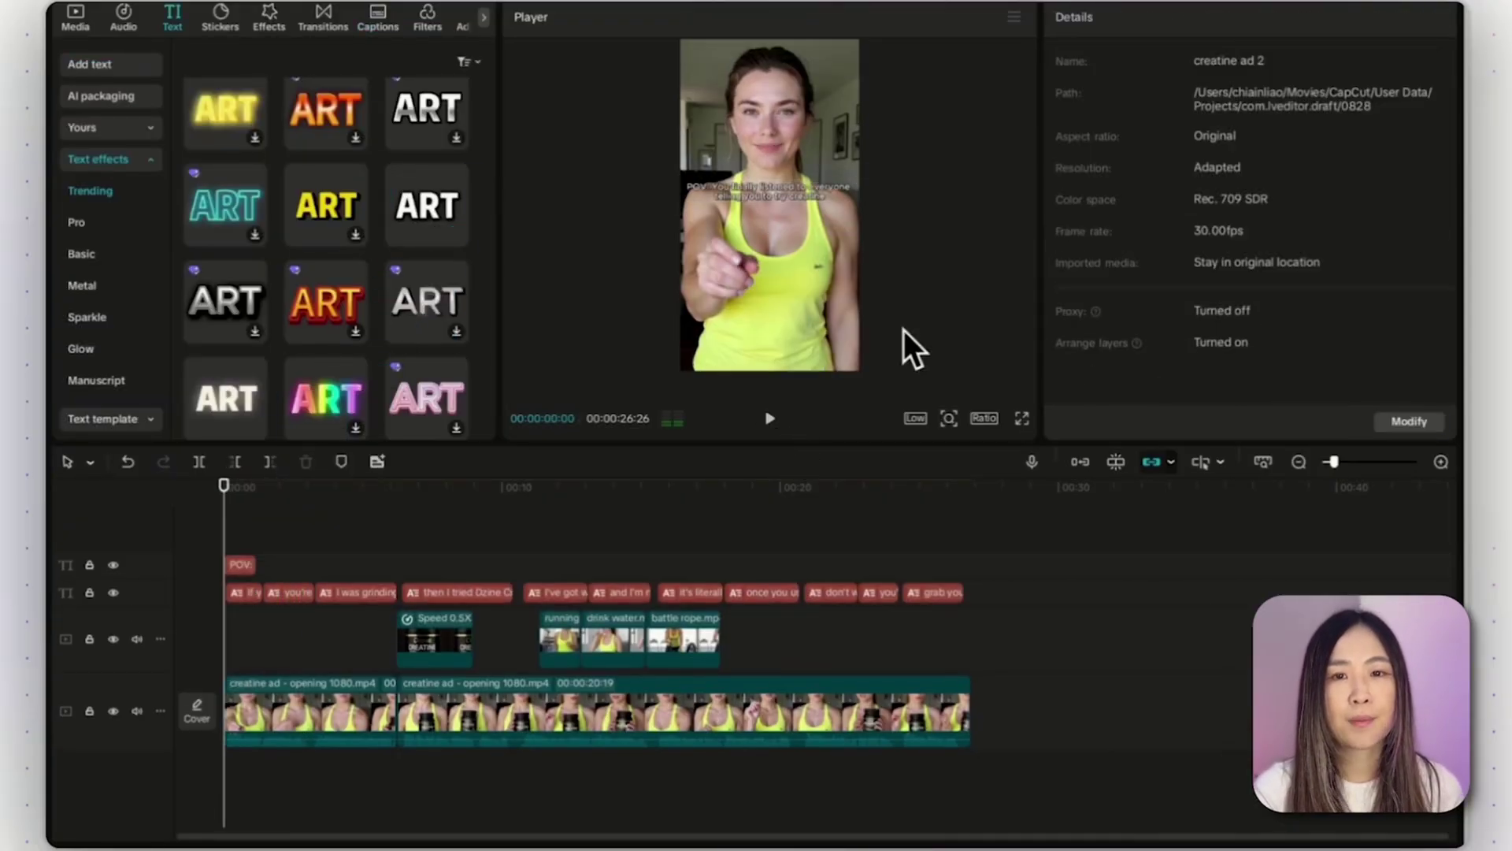
pyautogui.click(770, 418)
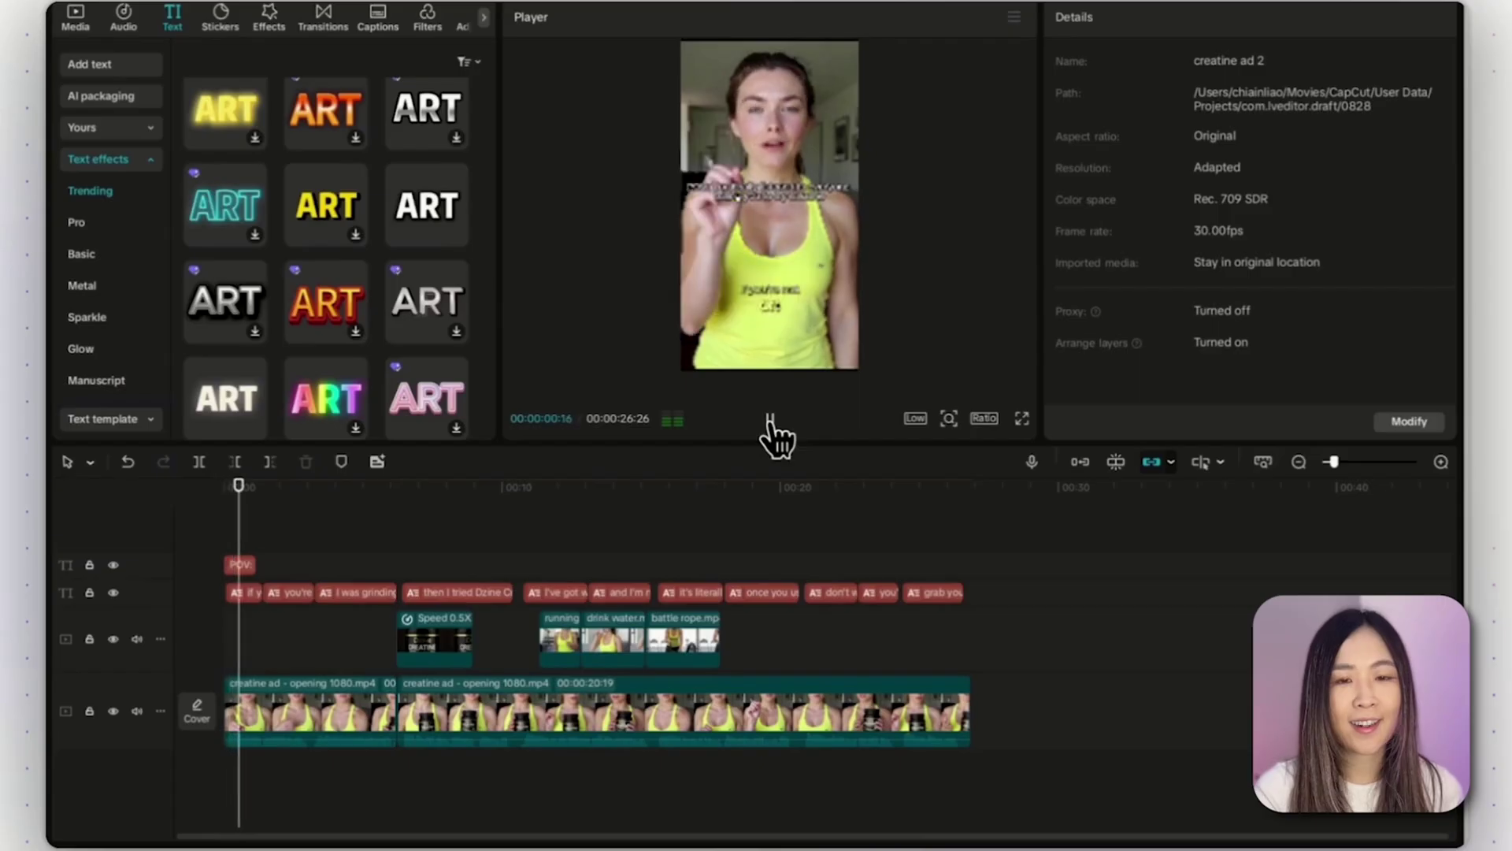